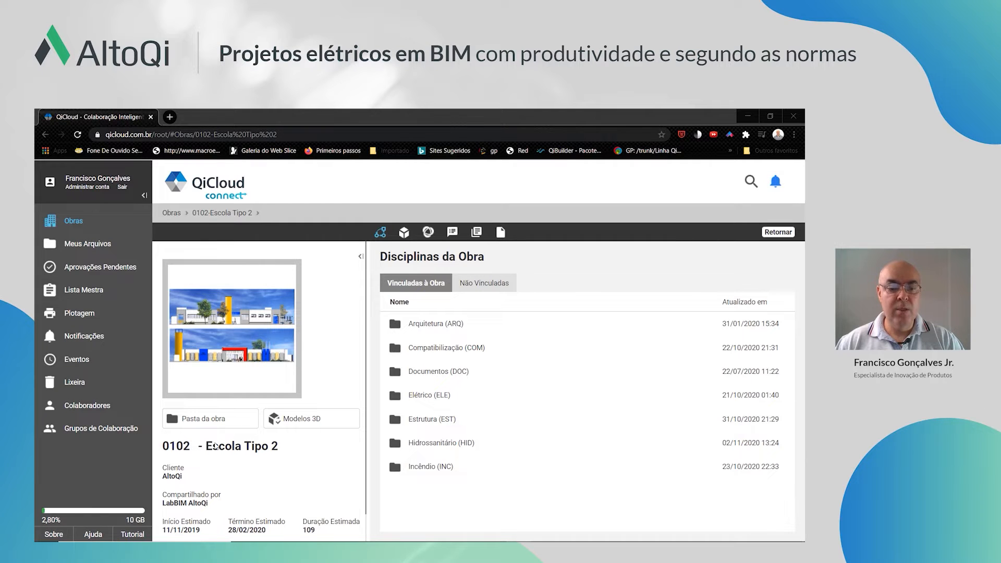
Open the Modelos folder inside Projeto Executivo of the Arquitetura discipline in project 0102-Escola Tipo 2
click(443, 329)
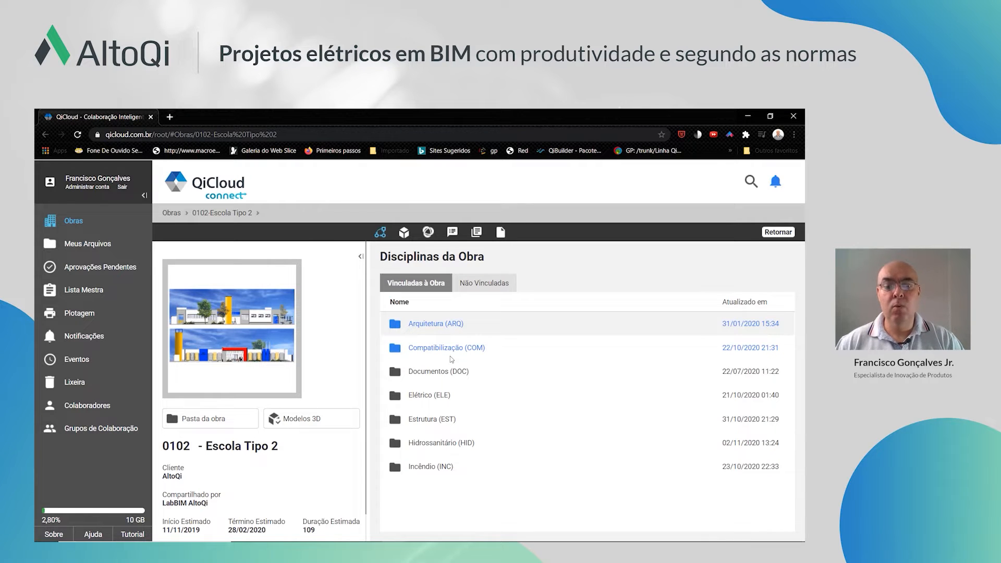
click(432, 396)
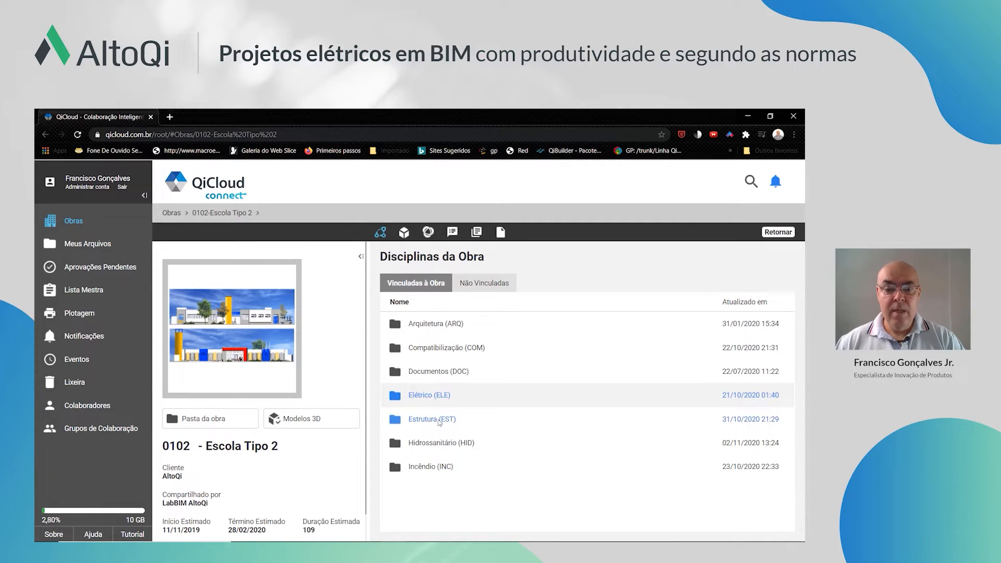
click(440, 423)
click(447, 444)
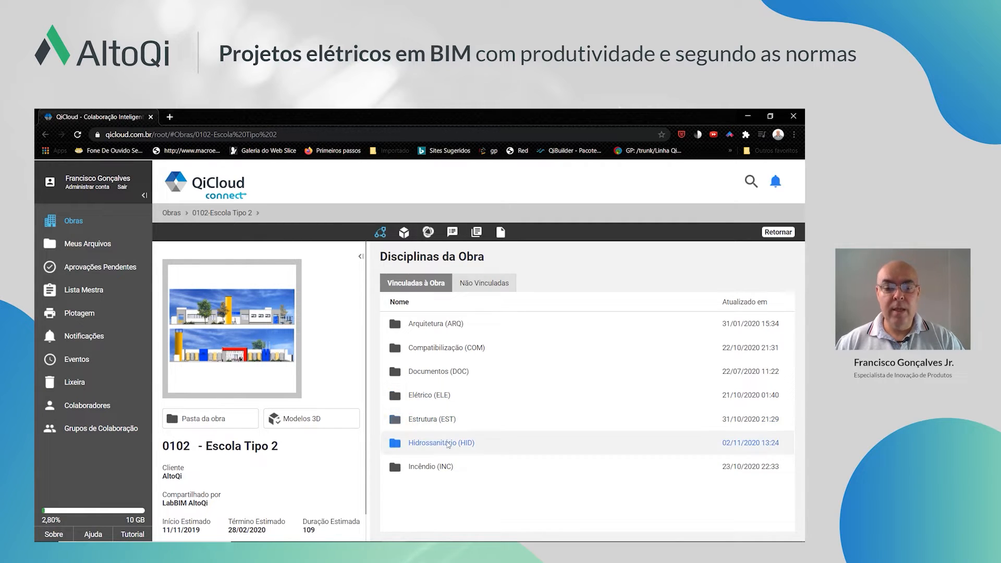
click(433, 467)
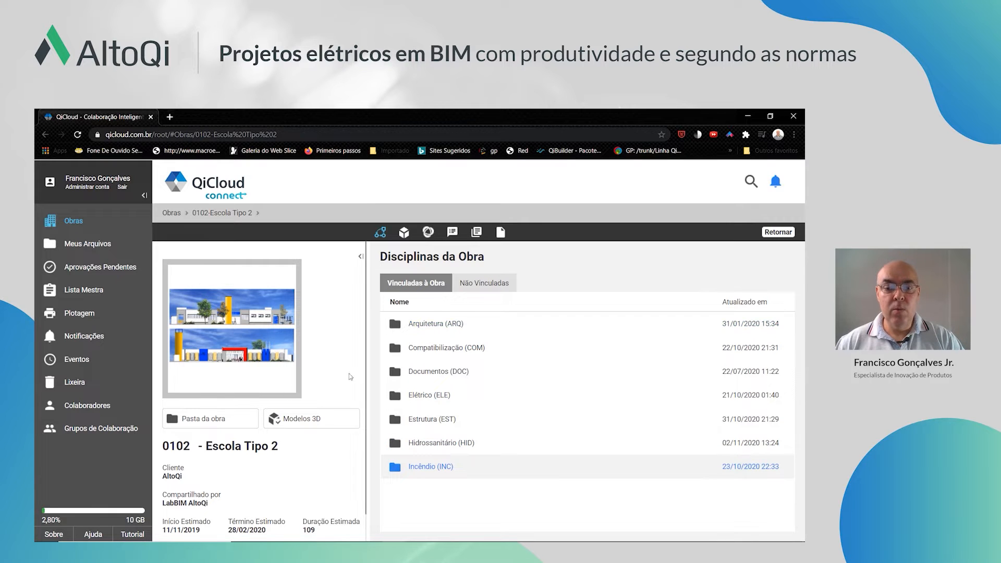
click(454, 329)
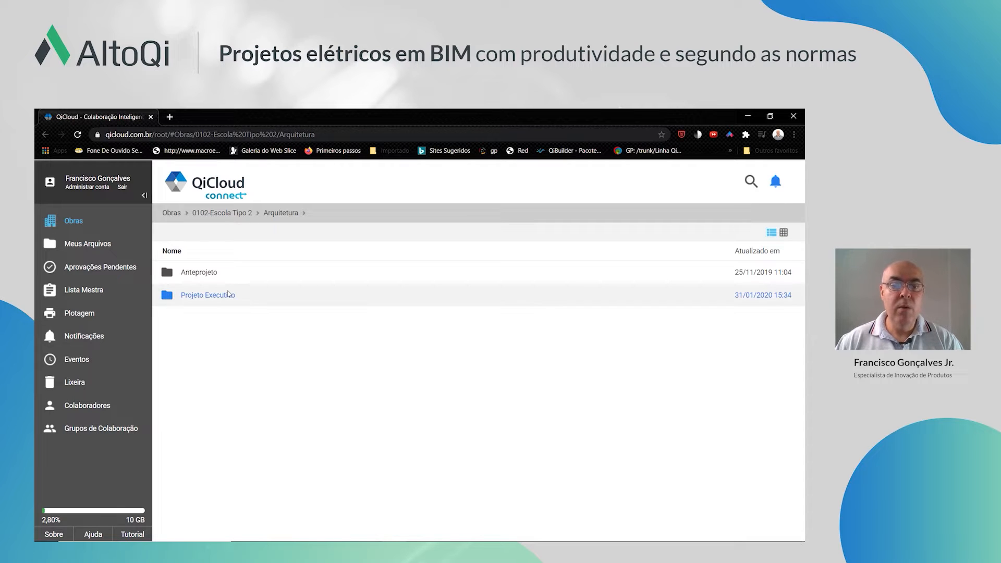
click(228, 294)
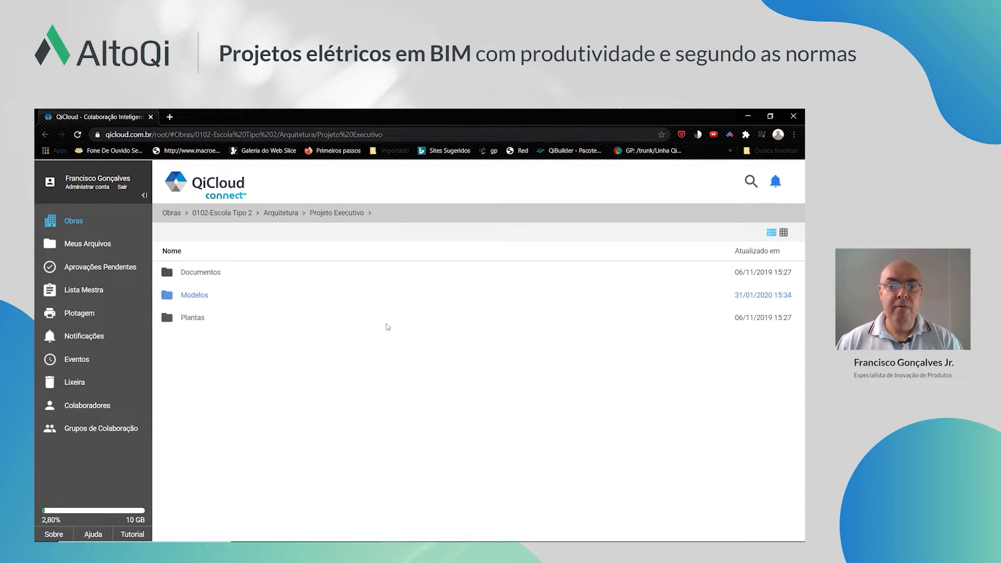
click(212, 296)
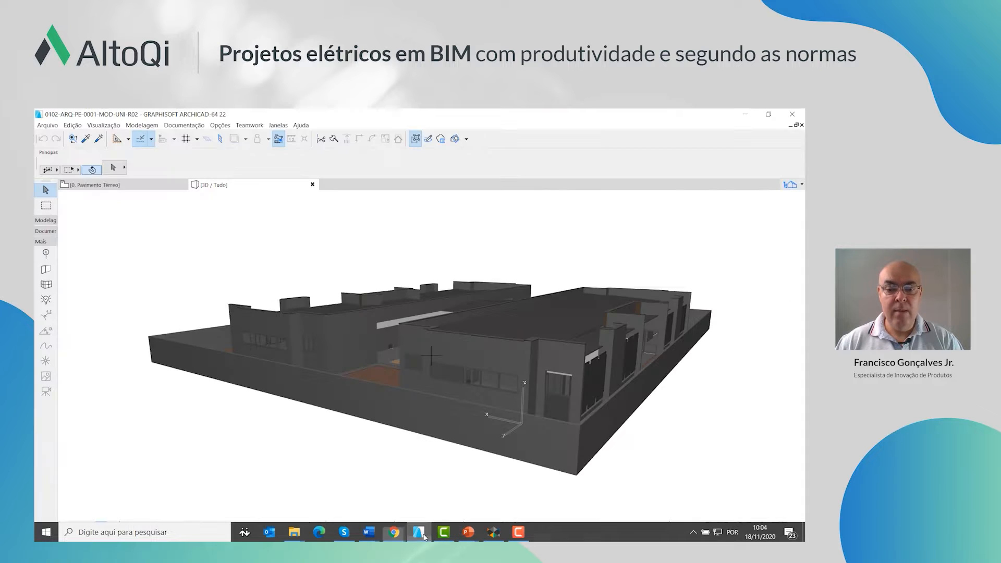
Switch to ARCHICAD and examine the 3D architectural model of the school and the file saving commands
click(420, 533)
drag(374, 439, 415, 441)
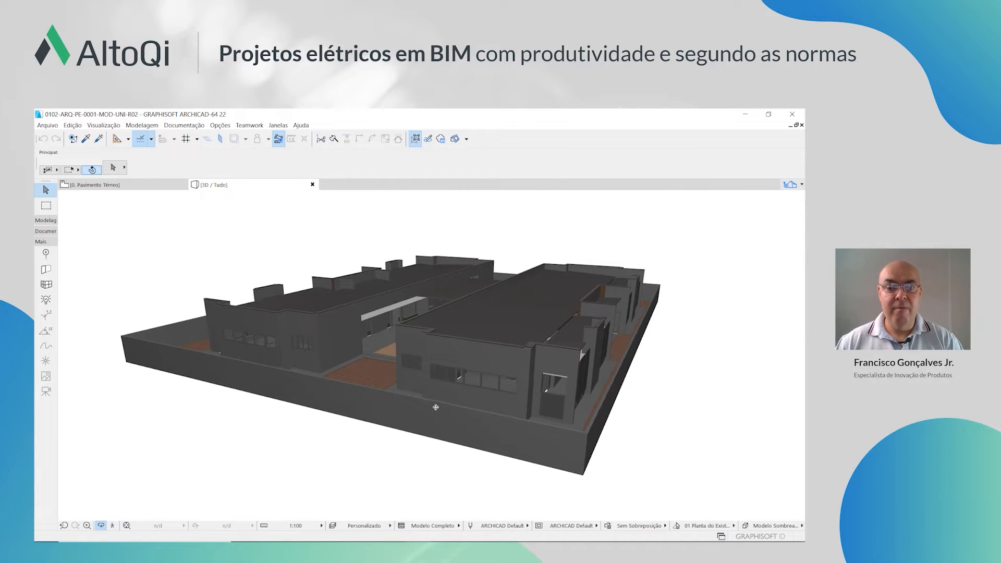
drag(284, 342, 313, 330)
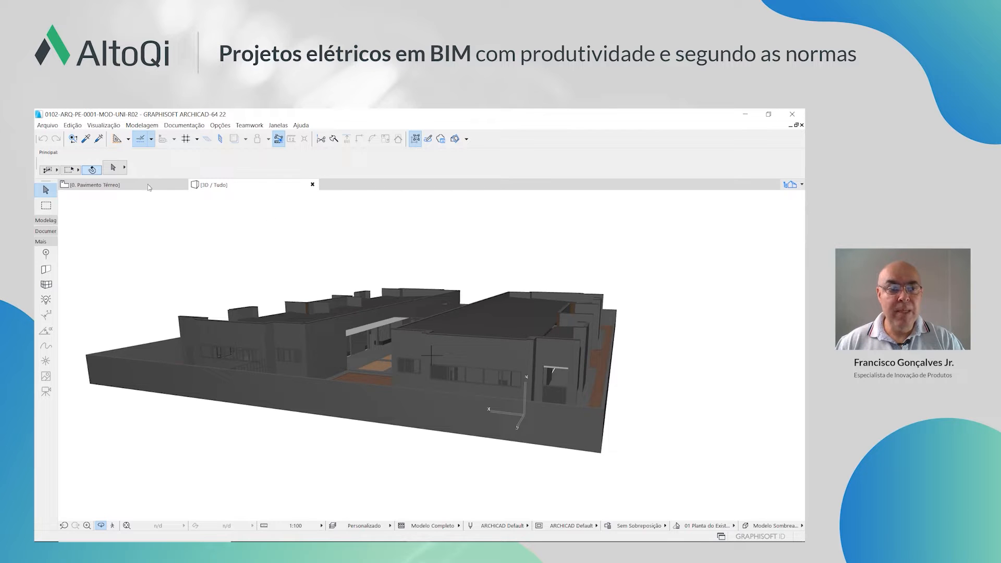
click(48, 126)
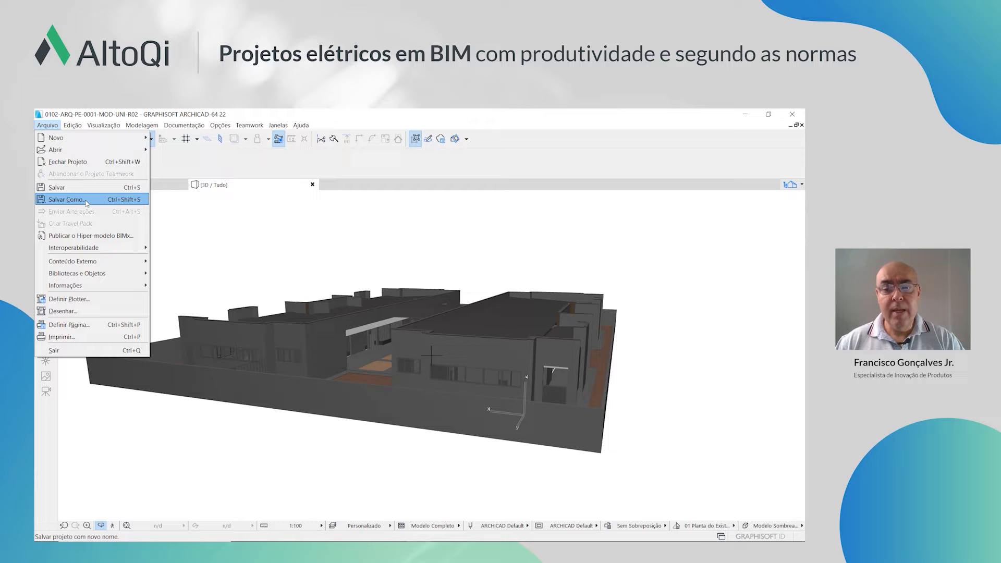
click(301, 231)
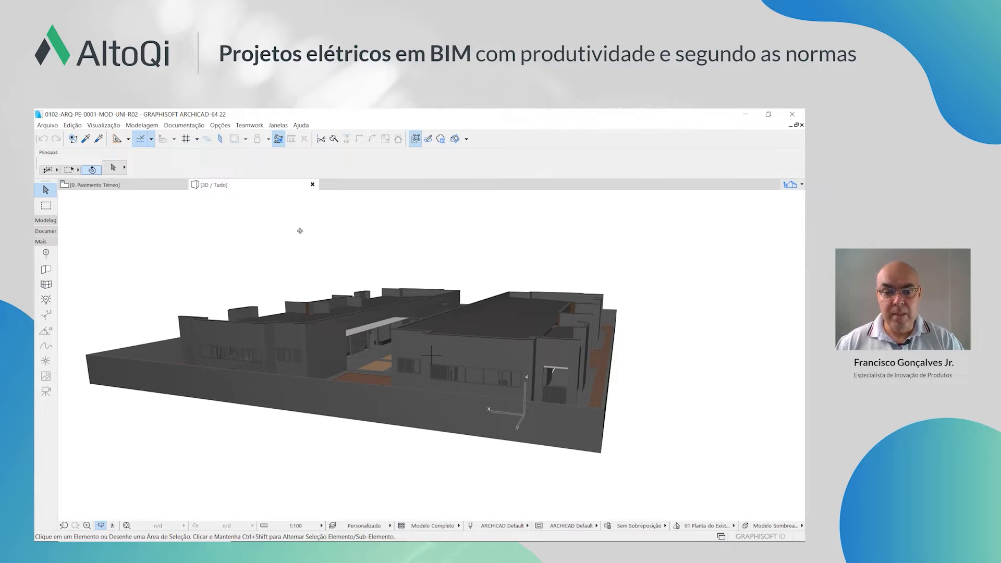
Switch to QiBuilder and start a new building based on an external model
mouse_move(463, 541)
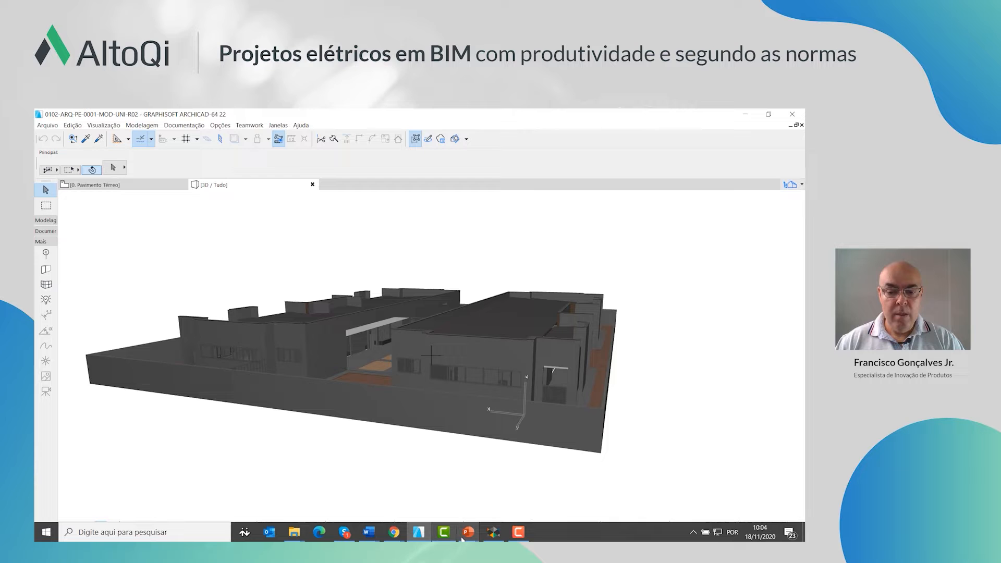
click(494, 536)
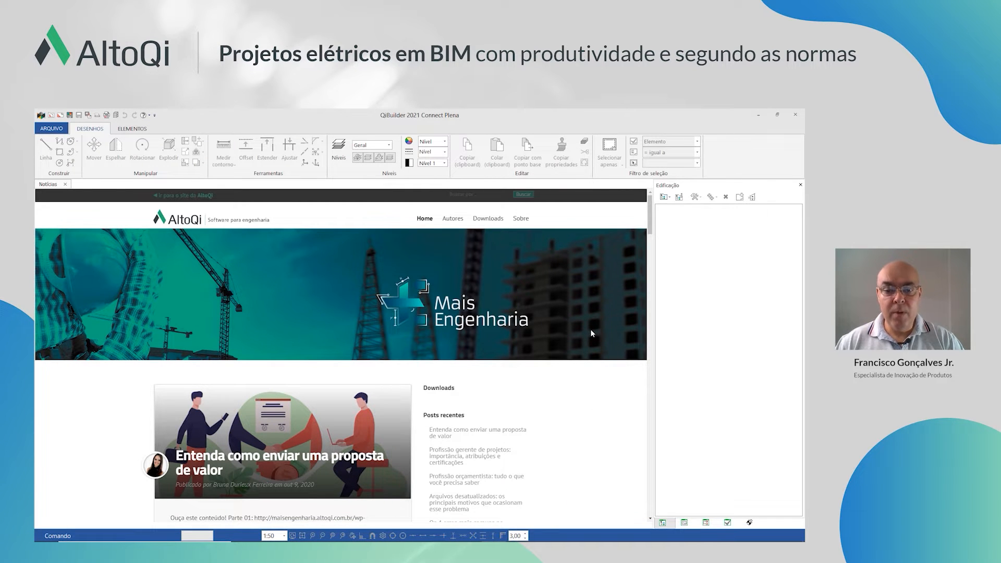
click(51, 128)
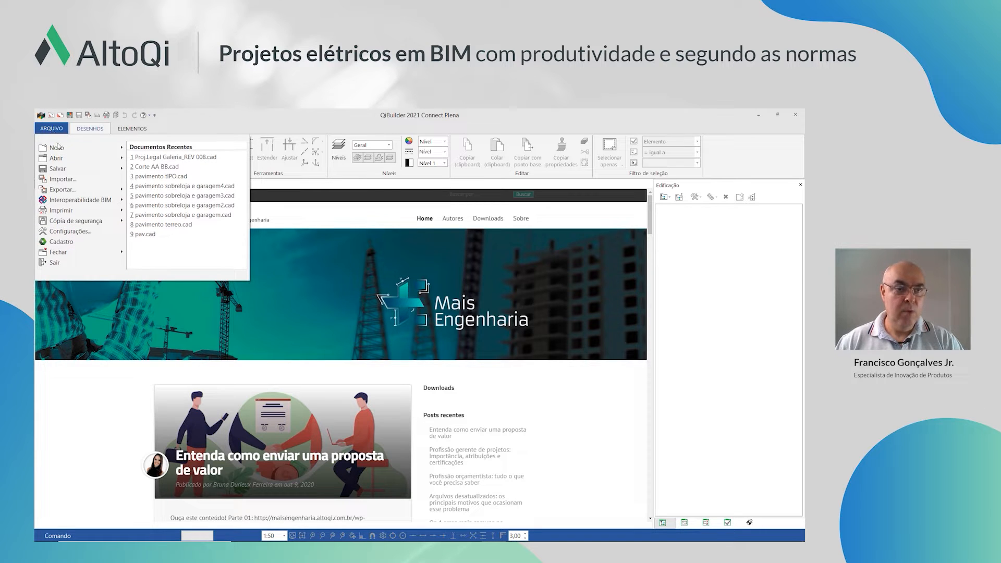
mouse_move(60, 148)
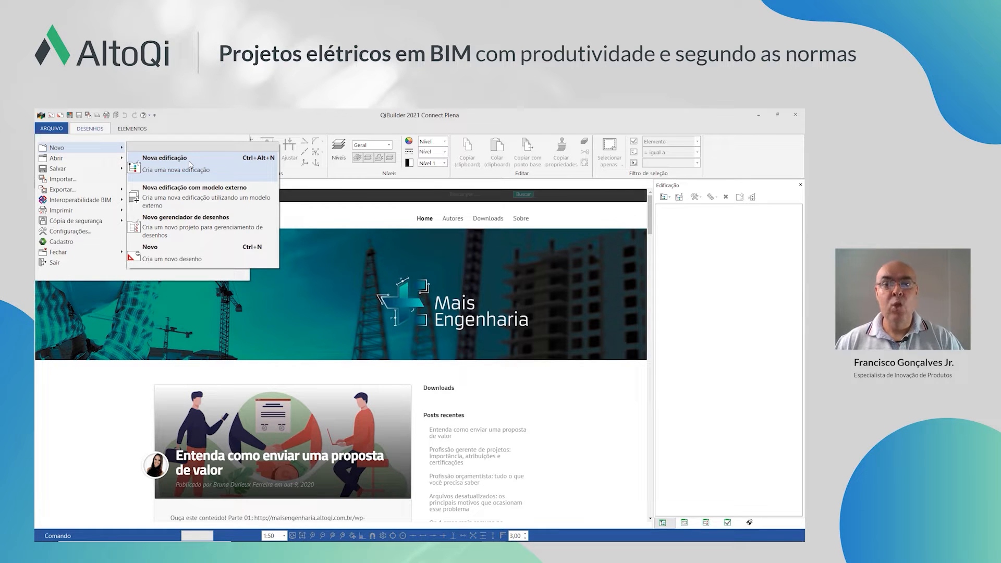
click(211, 206)
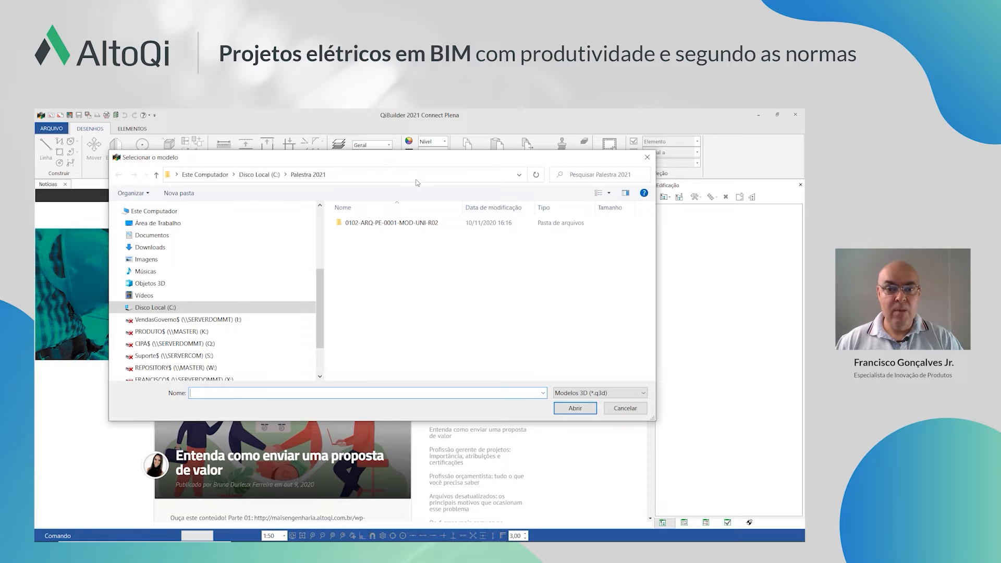
Filter the model files to IFC and load 0102-ARQ-PE-0001-MOD-UNI-R02.ifc from the Palestra 2021 folder
click(574, 393)
click(581, 410)
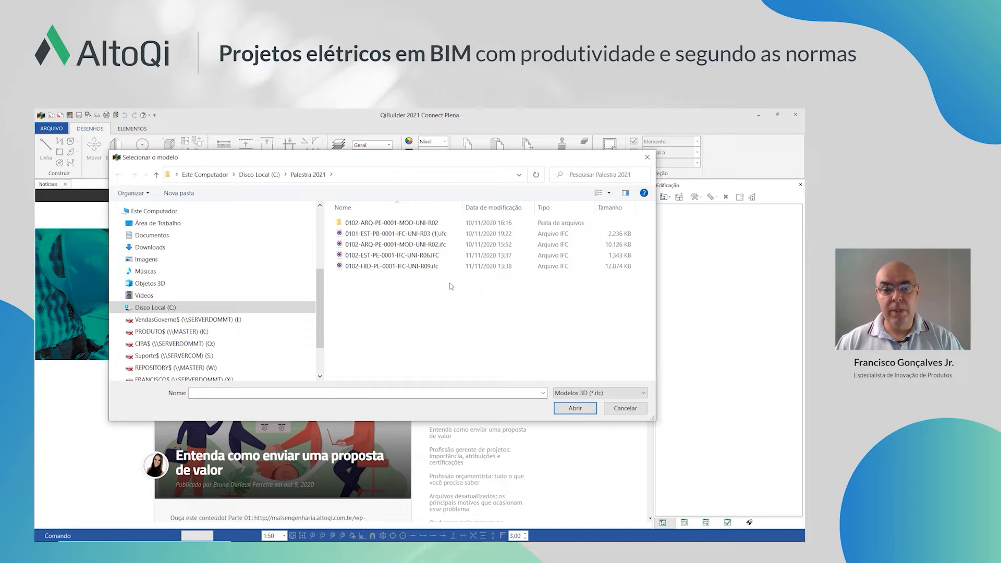
click(429, 245)
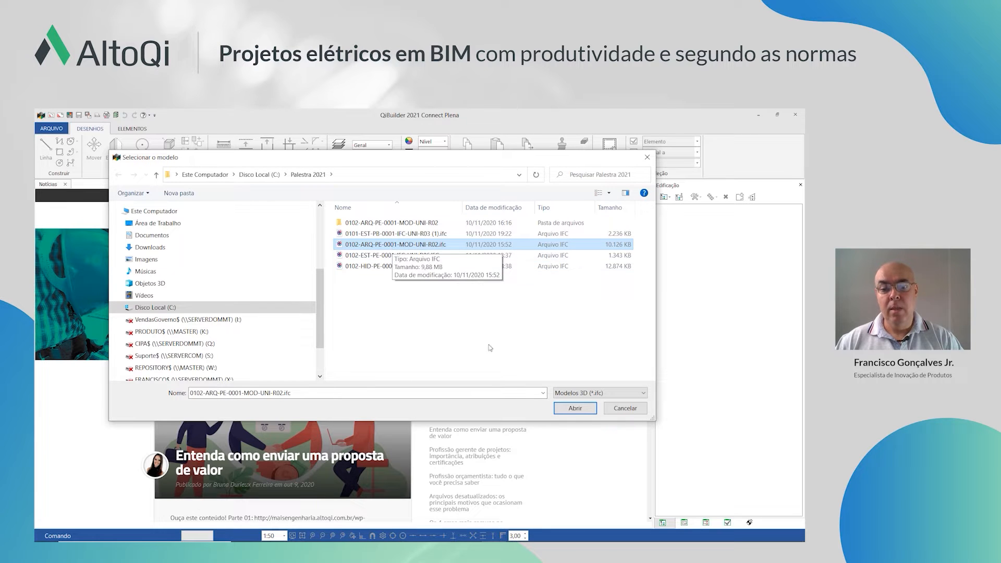
click(576, 409)
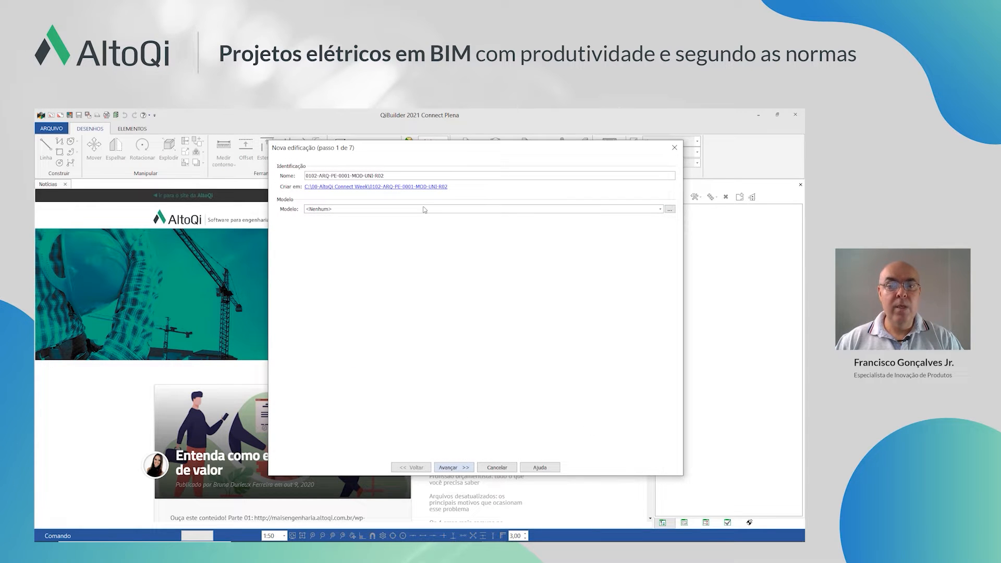
Name the building 0102-ARQ-PE-0001-MOD-UNI-R02-, set its location to C:\Palestra 2021, and continue to the project selection
text(-)
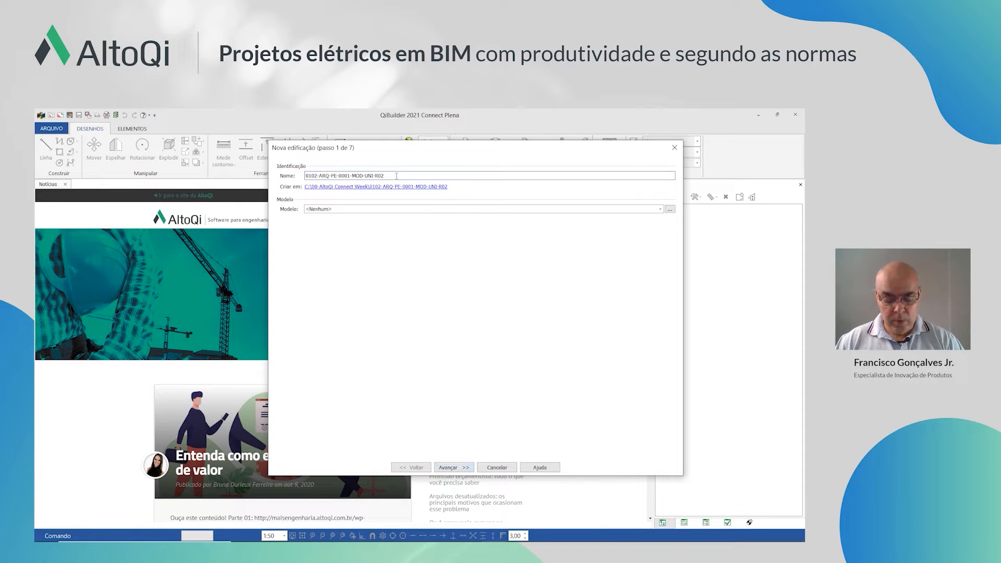
click(369, 189)
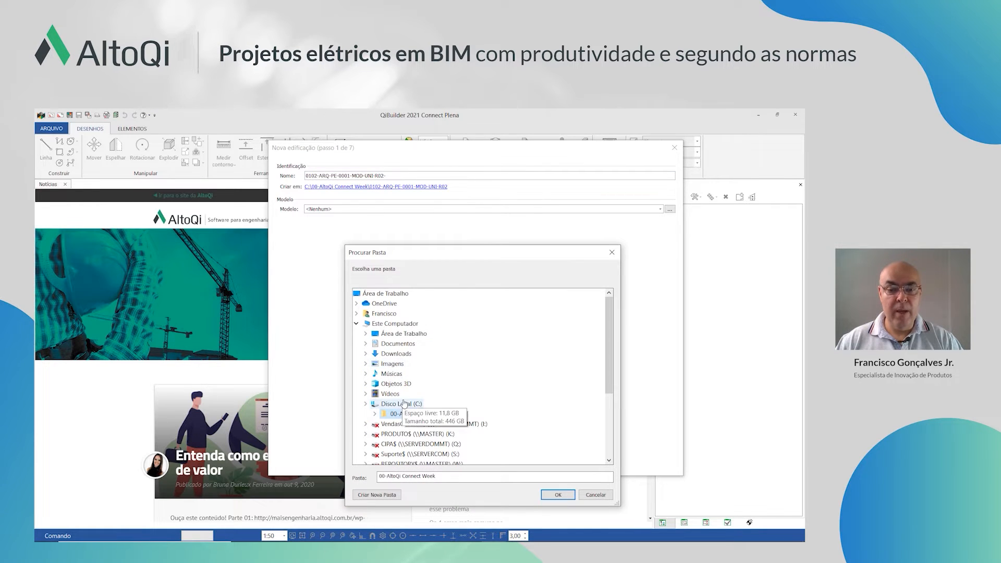
double_click(366, 405)
scroll(417, 396, down, 12)
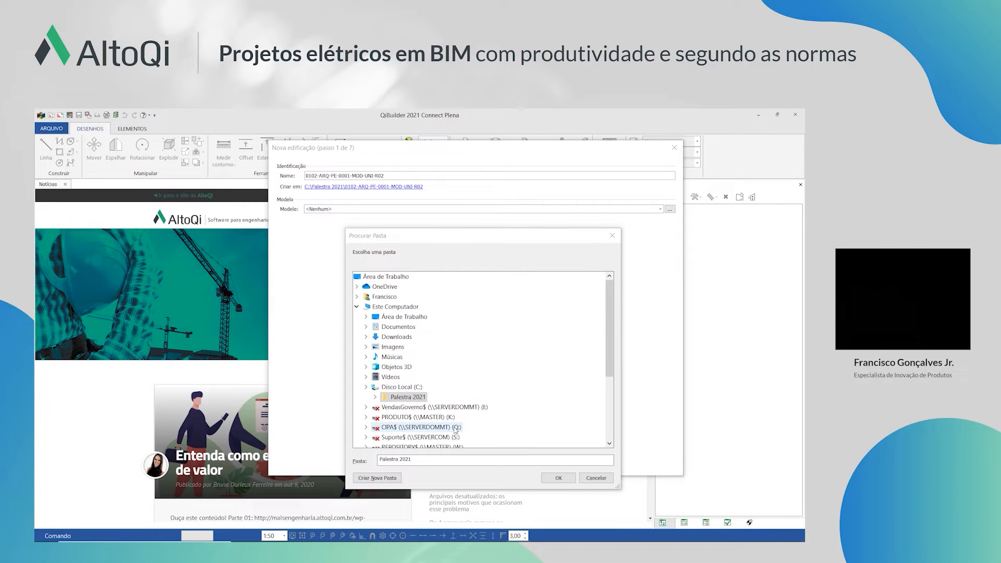
double_click(422, 398)
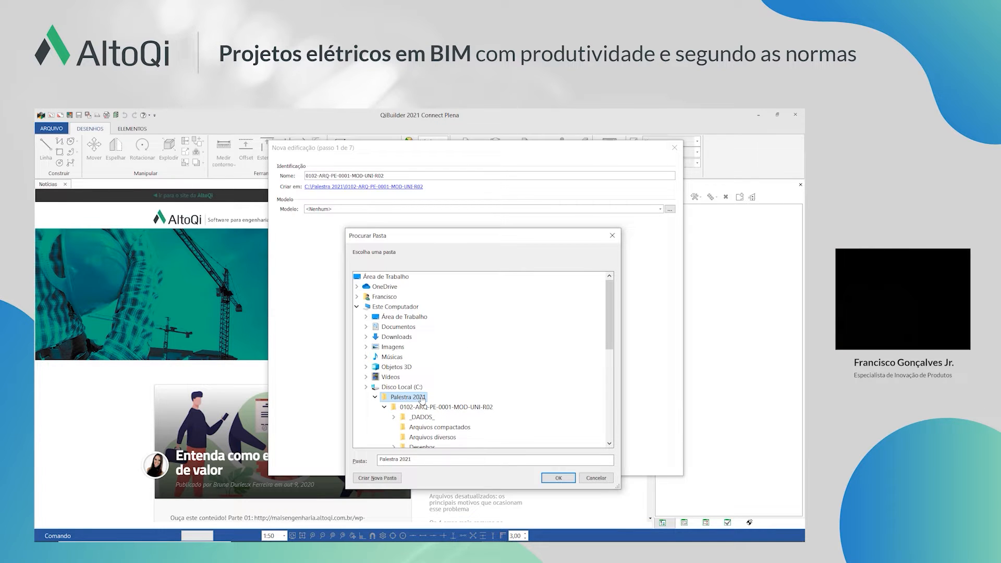
click(558, 479)
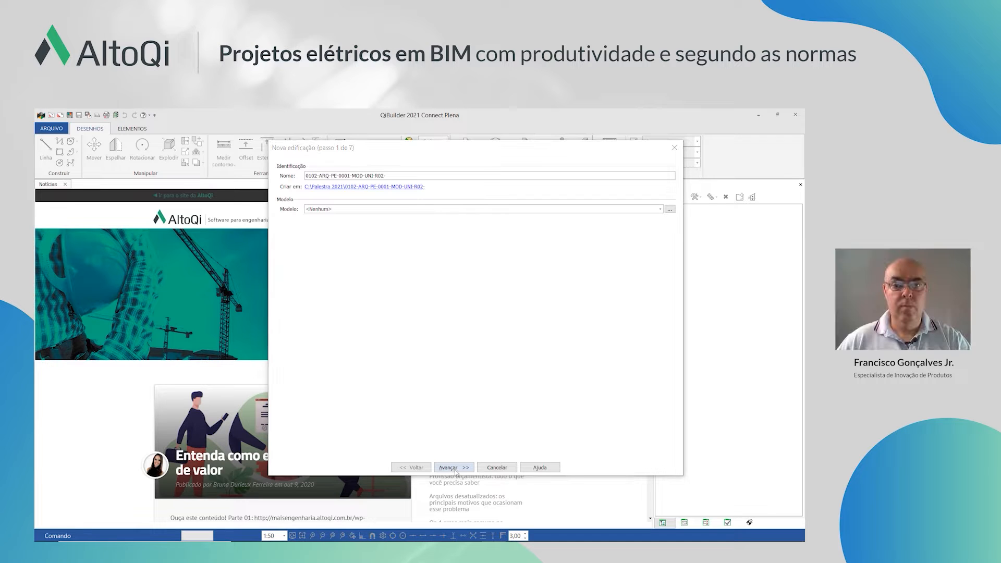
click(456, 469)
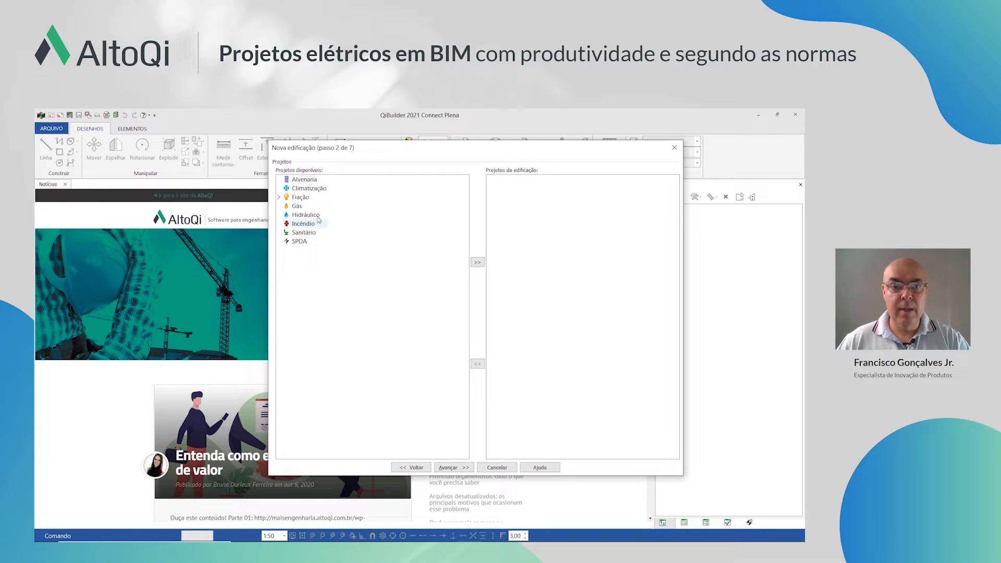
Add the Fiação and SPDA projects to the building and continue to the building properties
click(300, 197)
click(478, 262)
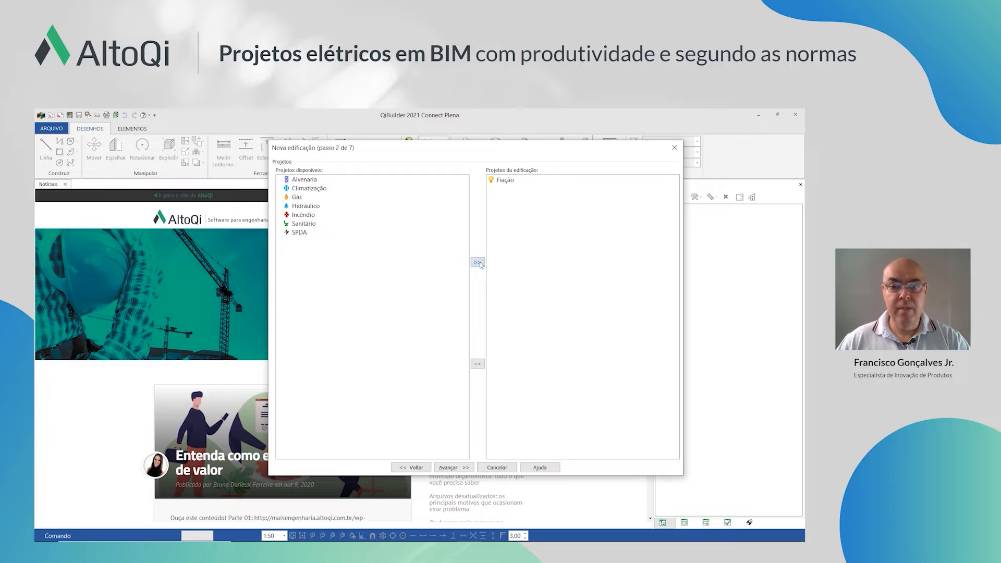
click(319, 233)
click(477, 263)
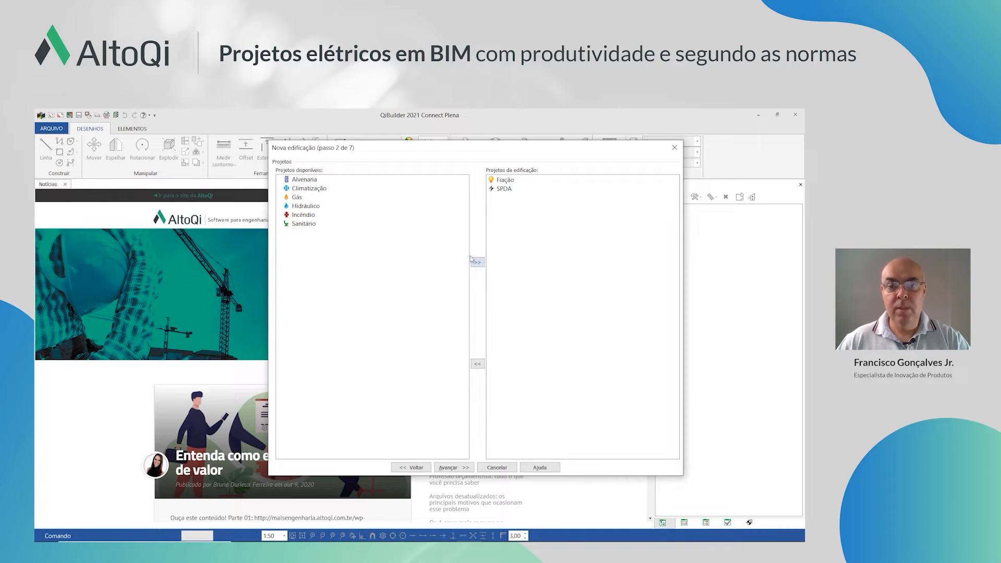
click(452, 468)
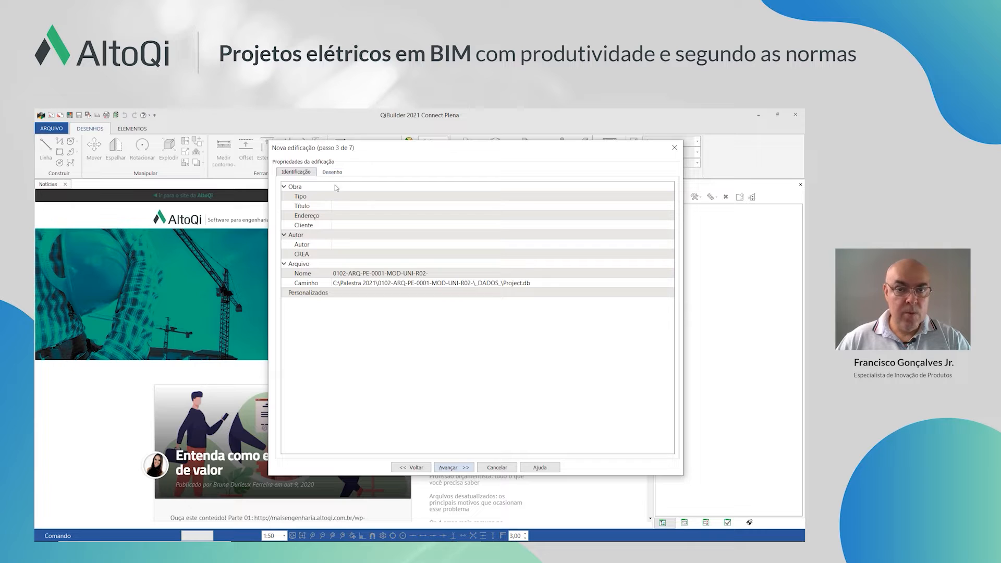
Review the building's identification and drawing properties, leave them blank, and continue to the project properties
drag(332, 192, 390, 194)
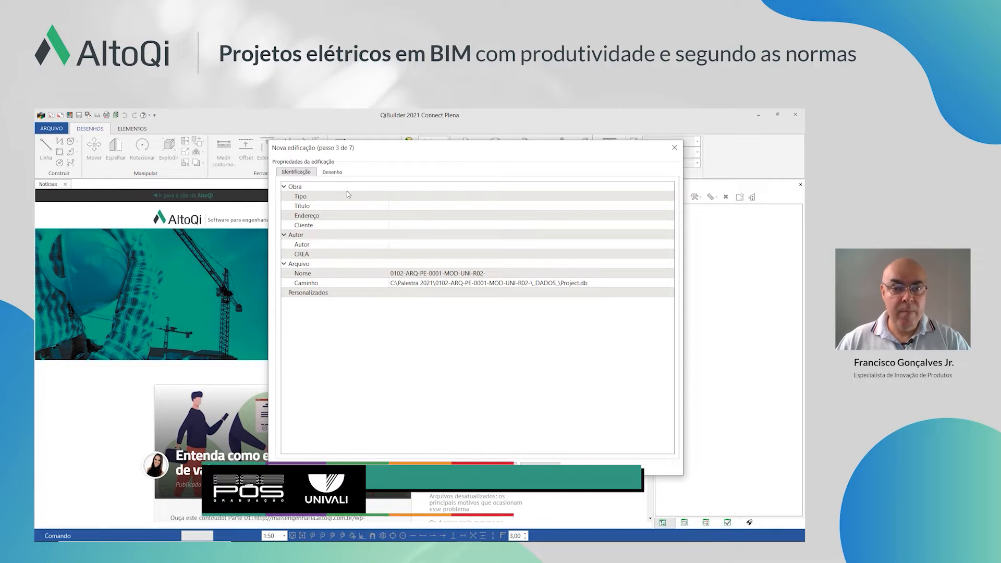
click(335, 172)
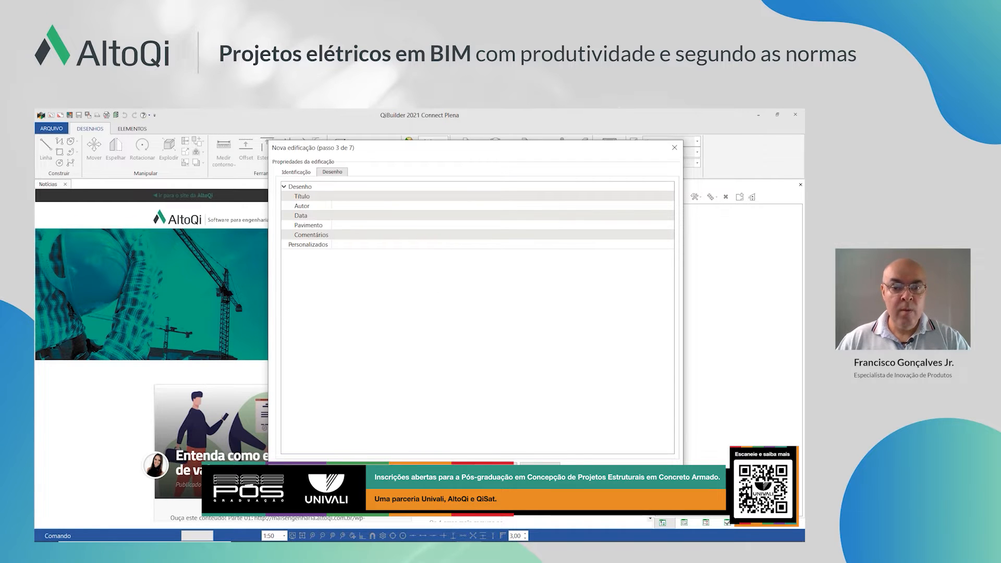
click(452, 467)
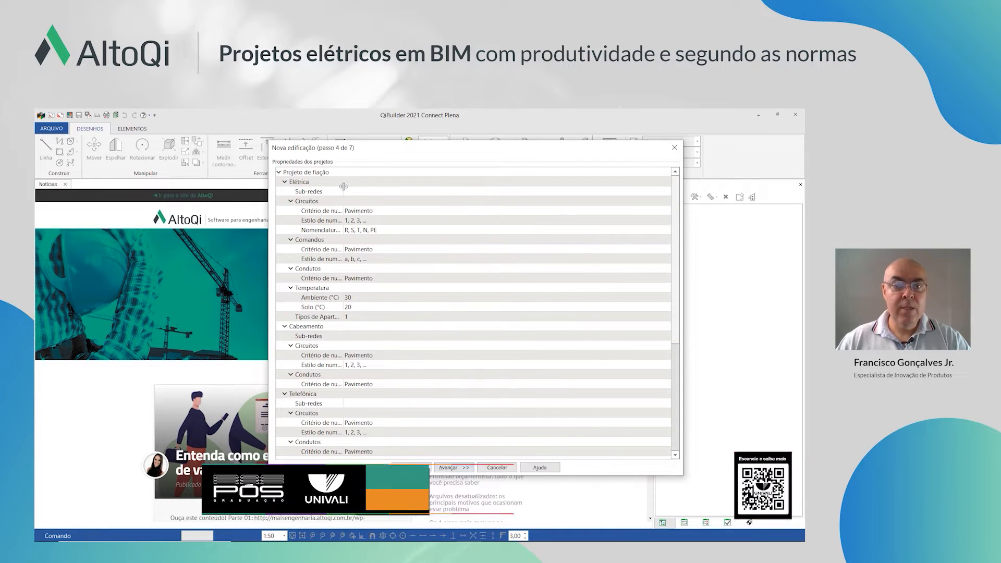
Add a sub-network to the wiring project's Elétrica properties and name it Eletroduto forro
drag(344, 186, 391, 193)
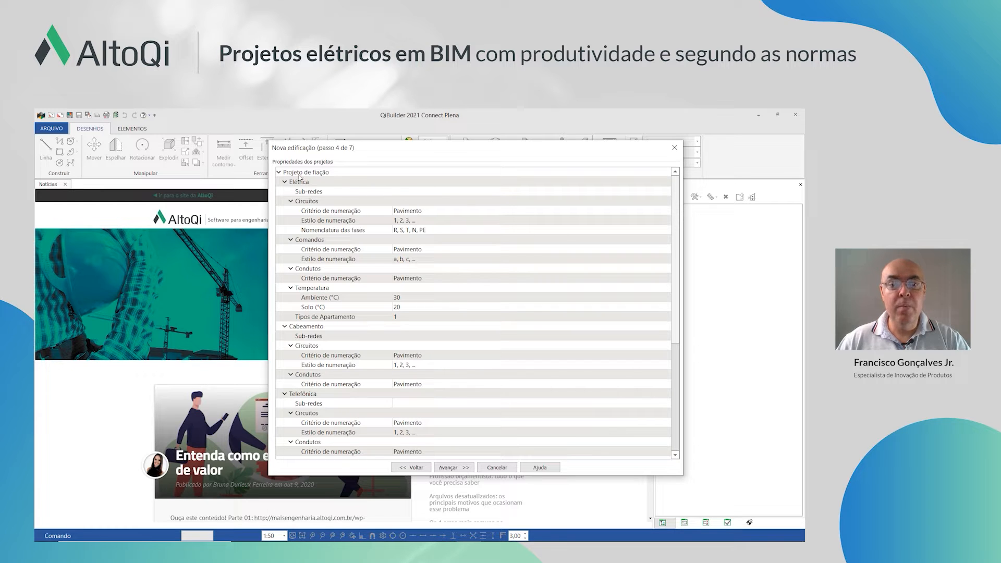
click(411, 193)
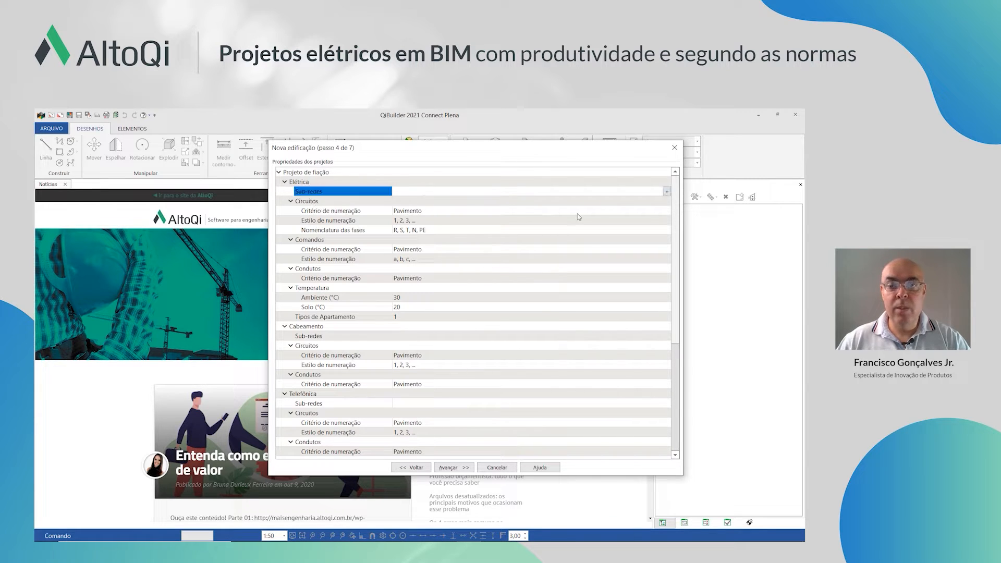
click(667, 192)
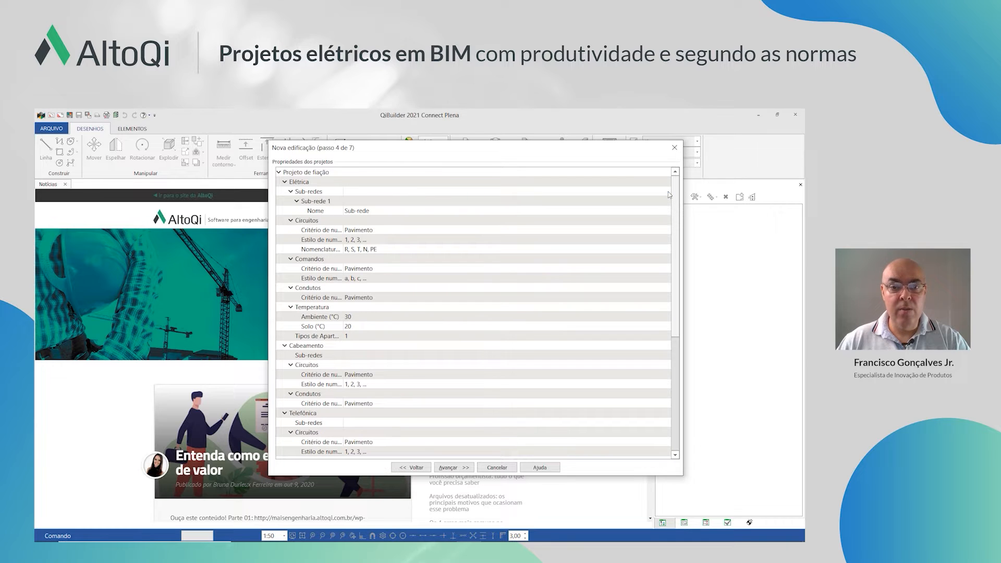
click(385, 211)
text(E)
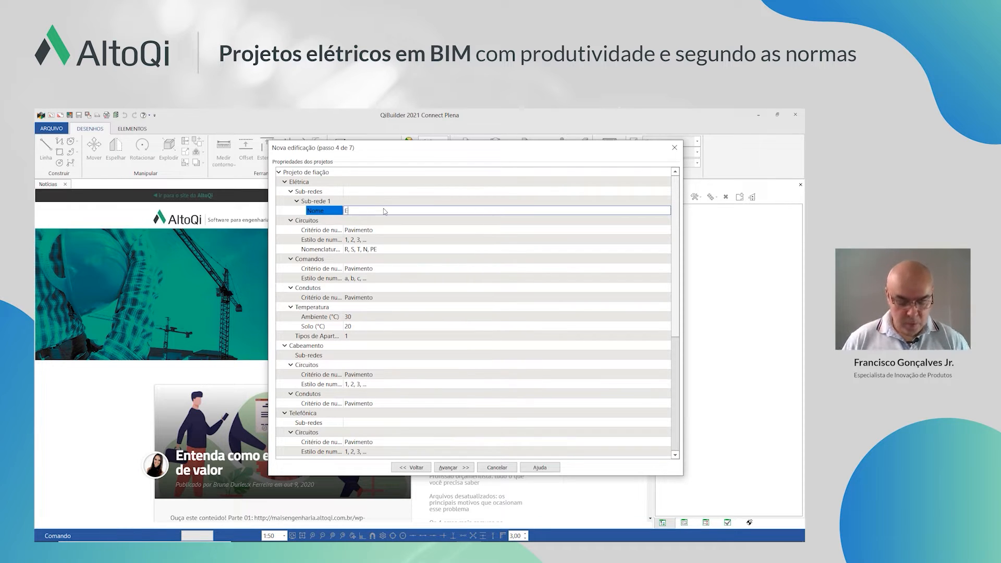
text(letr)
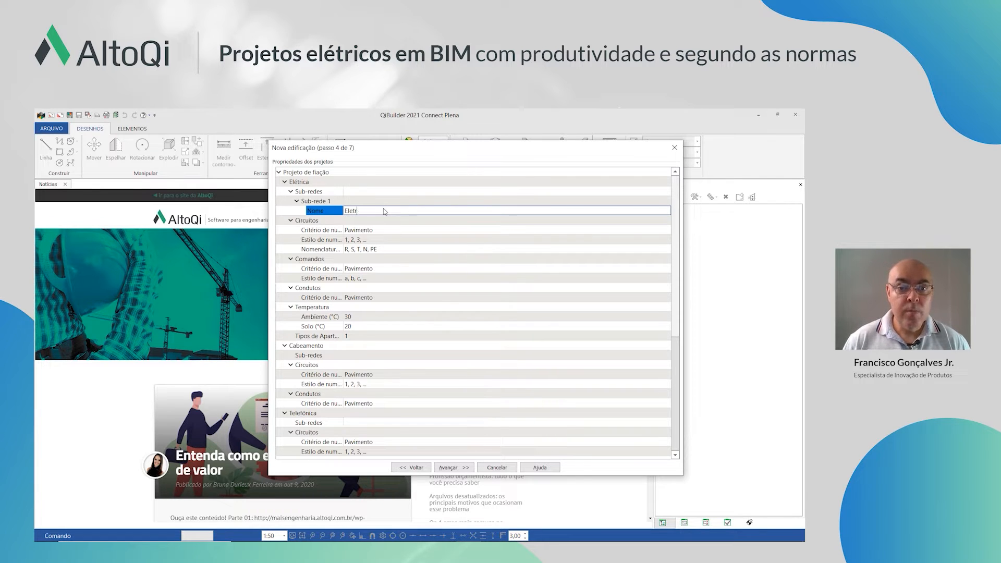
text(iut)
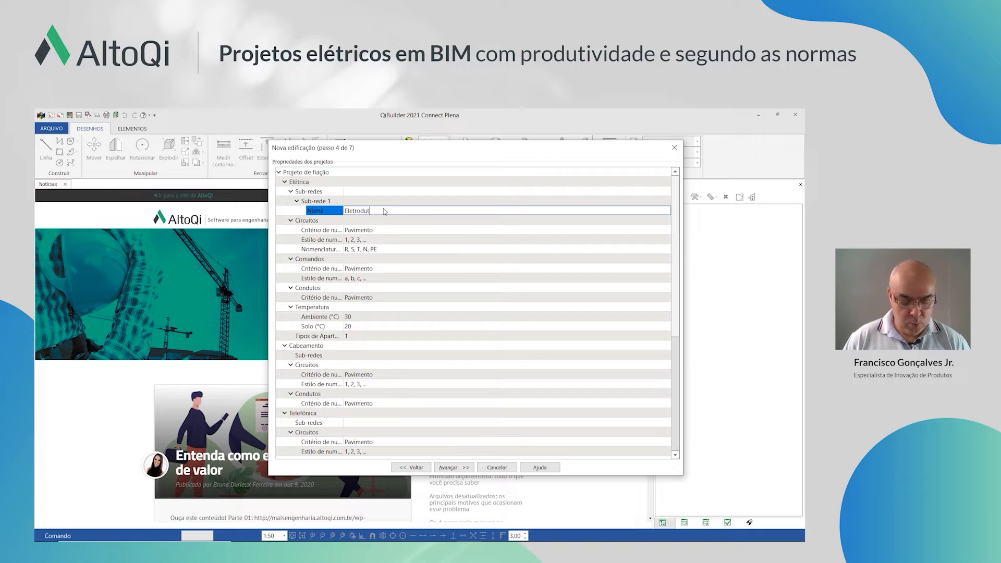
text(o forro)
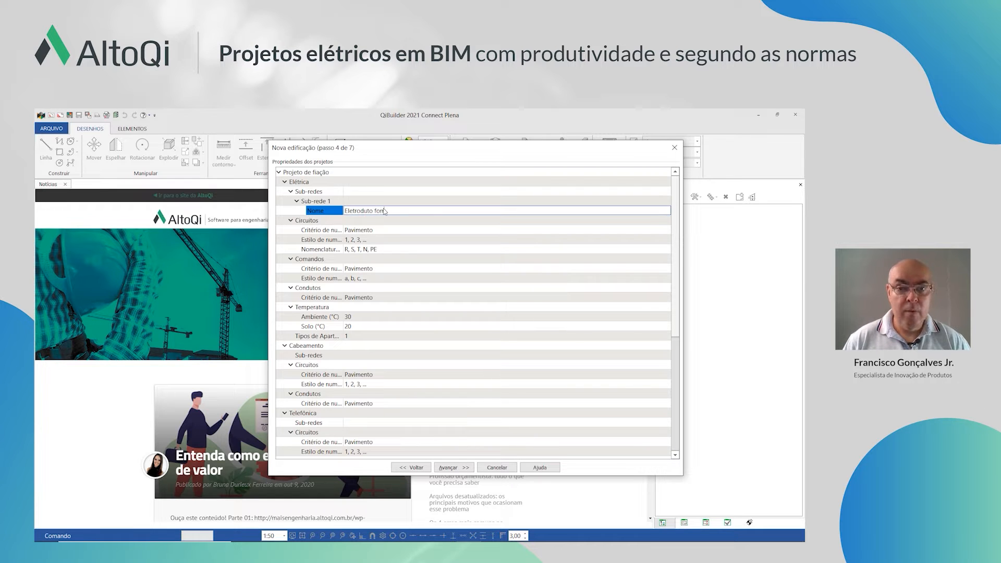
click(472, 202)
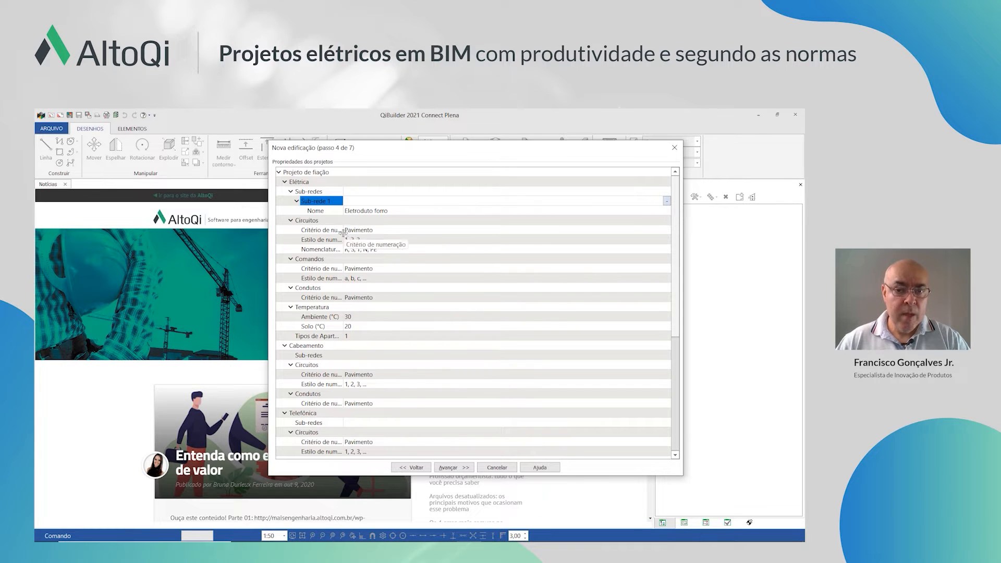
Examine the available options for the electrical circuits' numbering criterion, numbering style and phase nomenclature
drag(343, 239, 388, 239)
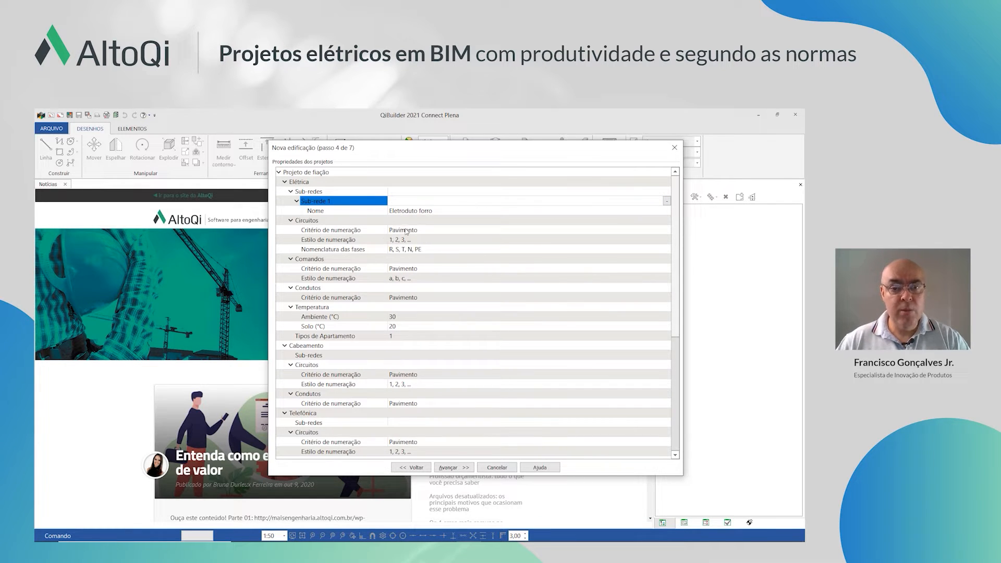
click(436, 233)
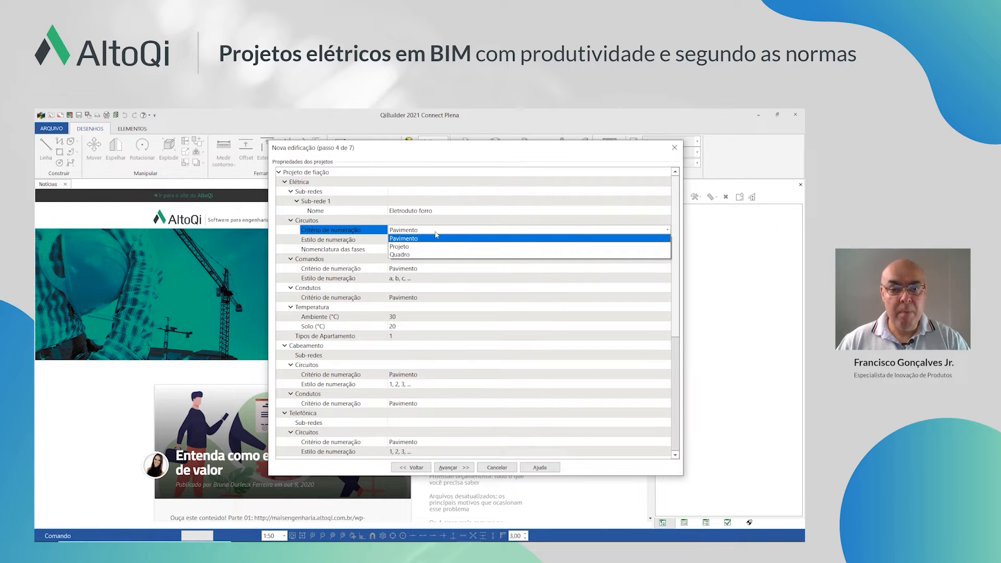
click(436, 232)
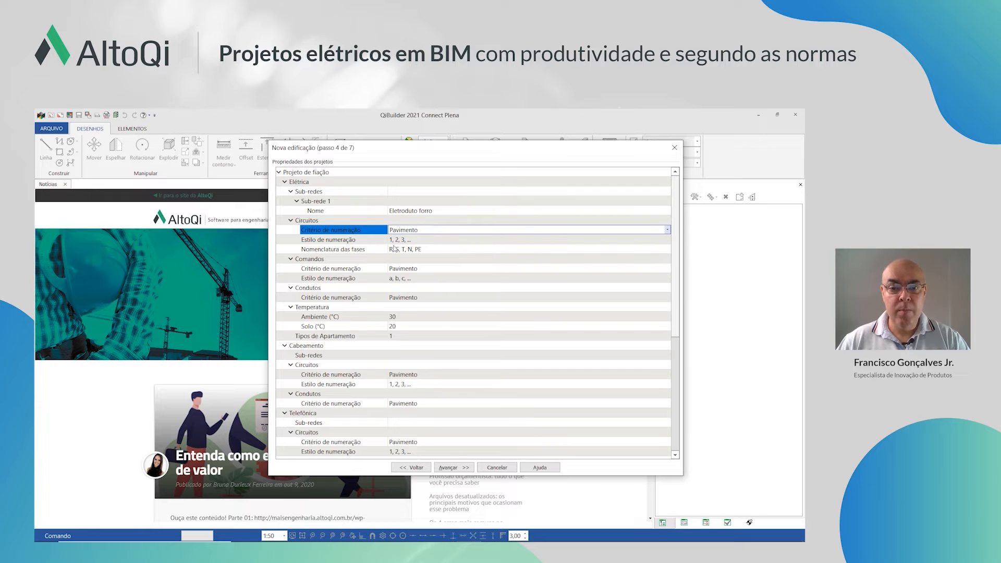
click(414, 241)
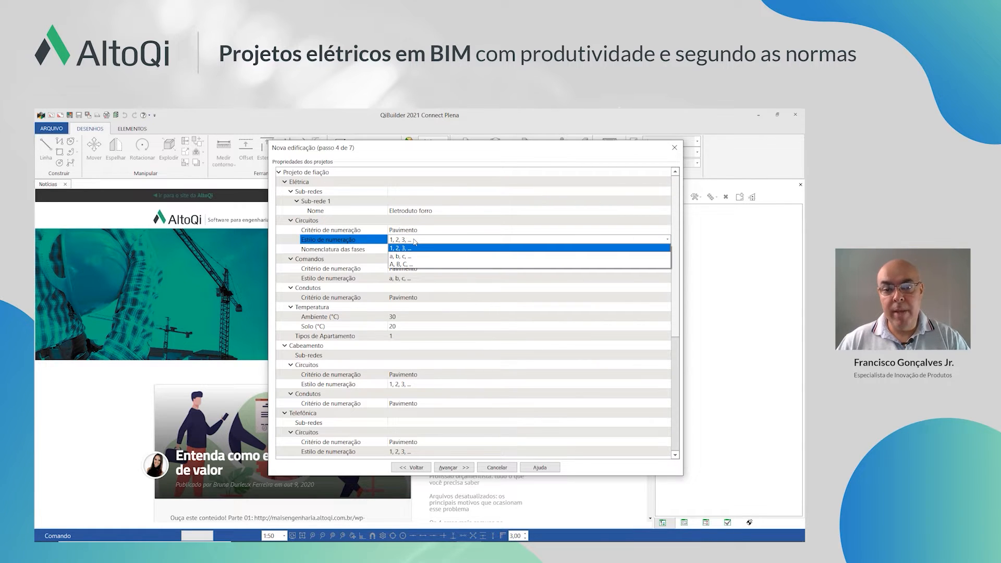
click(415, 241)
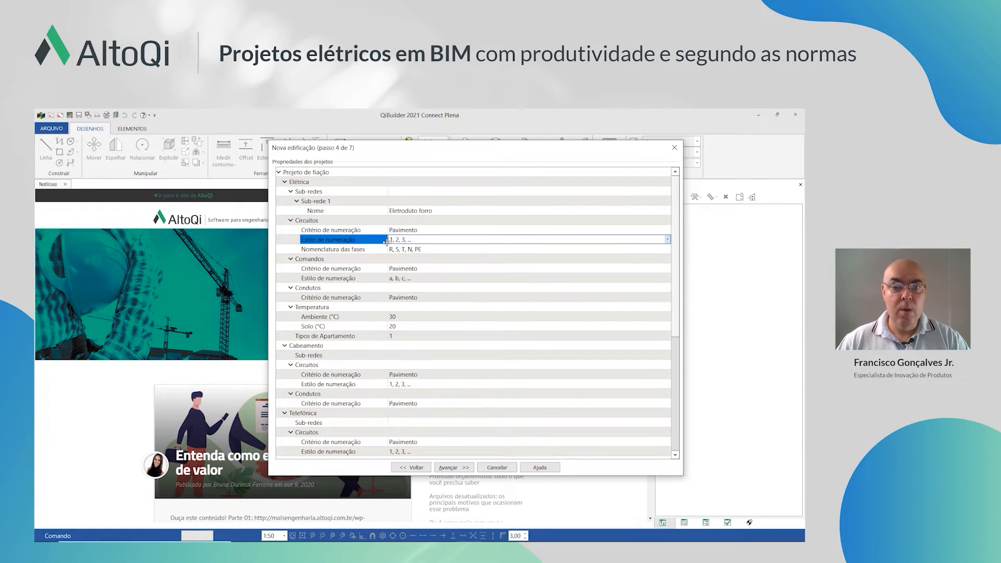
click(423, 249)
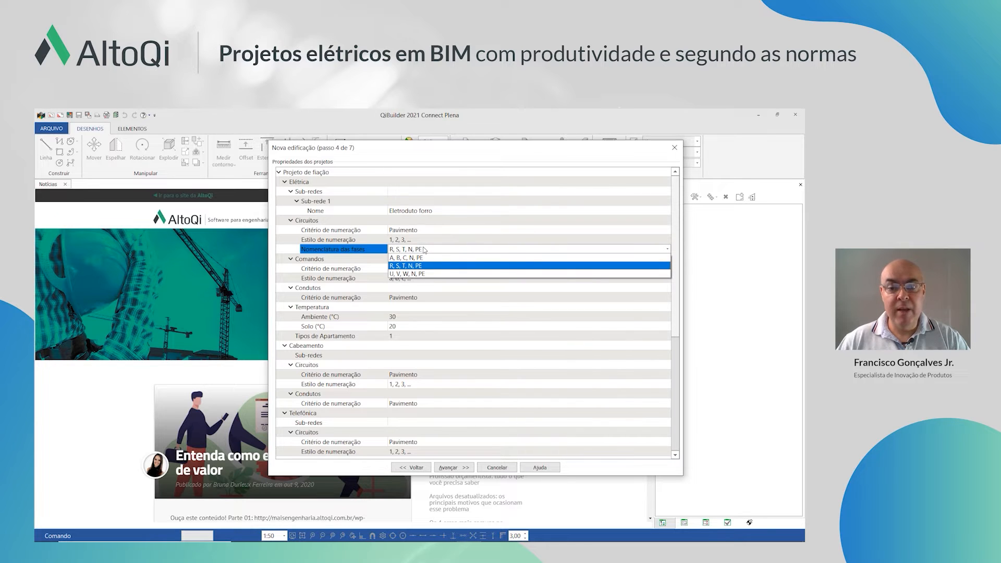
click(424, 249)
drag(388, 239, 402, 239)
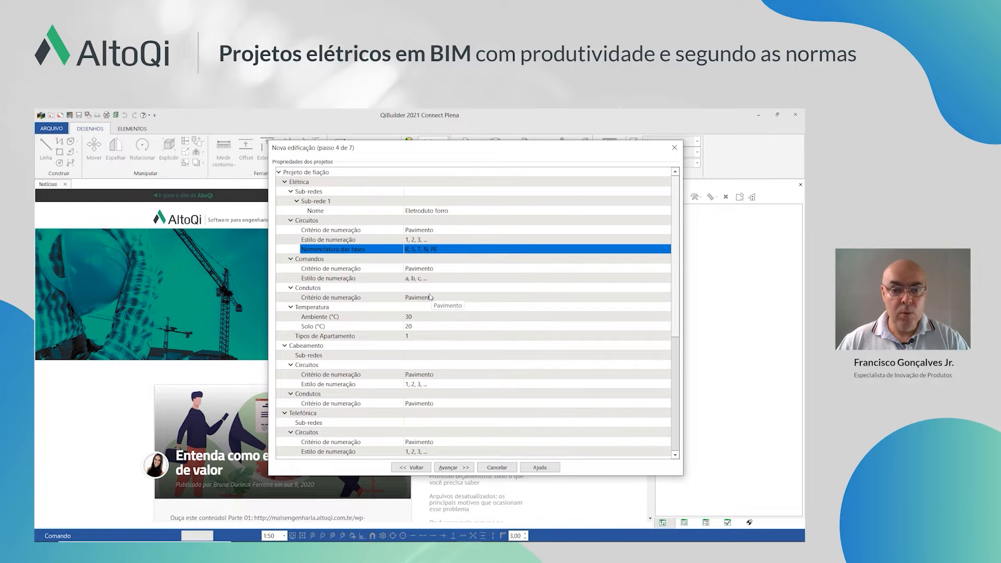
Examine the electrical project's apartment types, the ambient temperature options and the remaining cabling, telephone and logic properties
scroll(431, 297, down, 2)
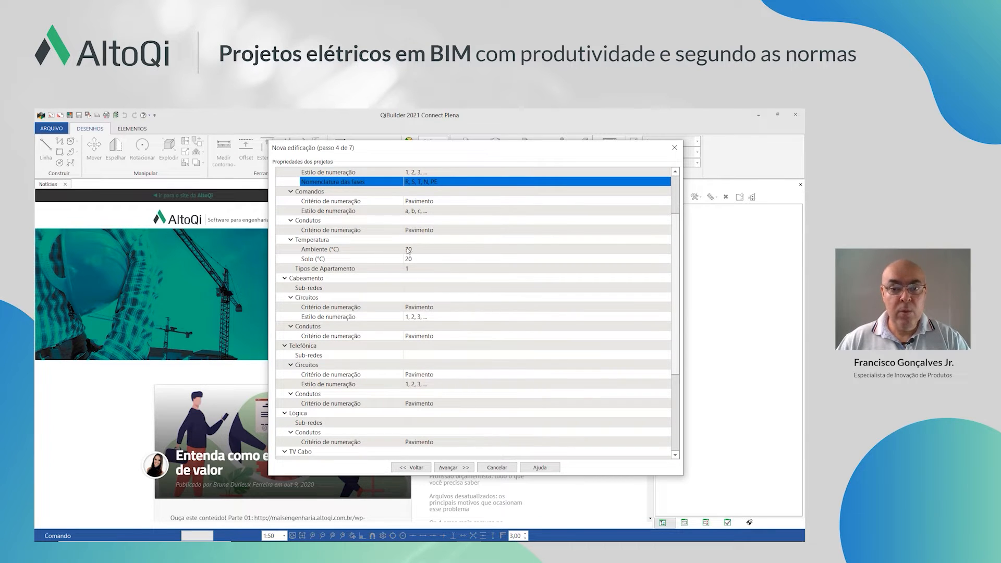
click(426, 270)
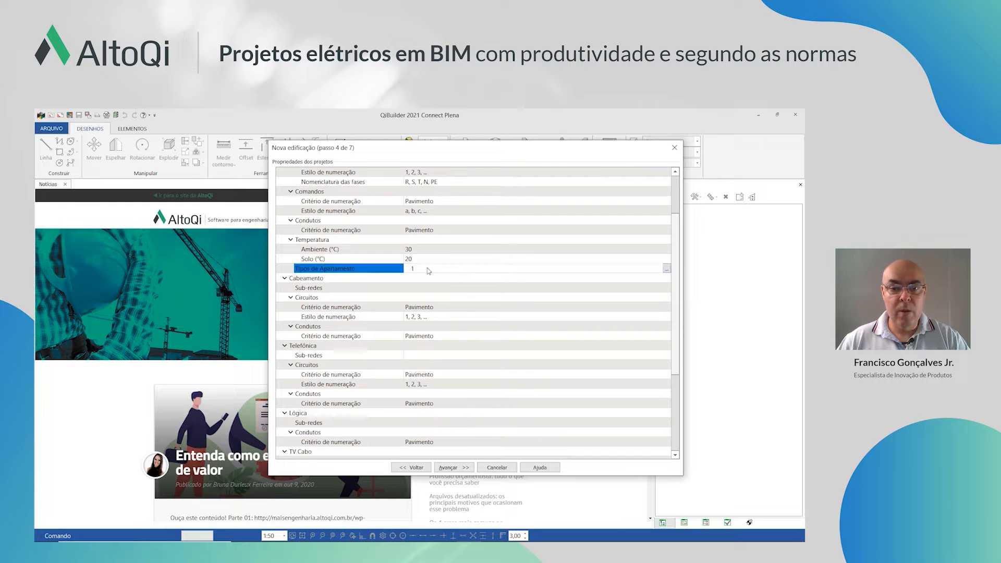
click(667, 268)
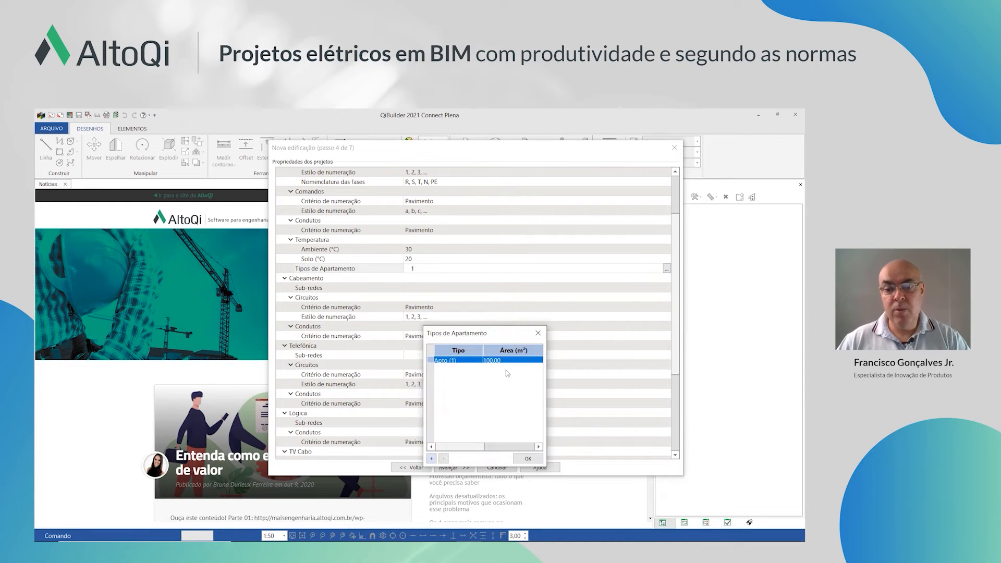
drag(483, 336, 480, 286)
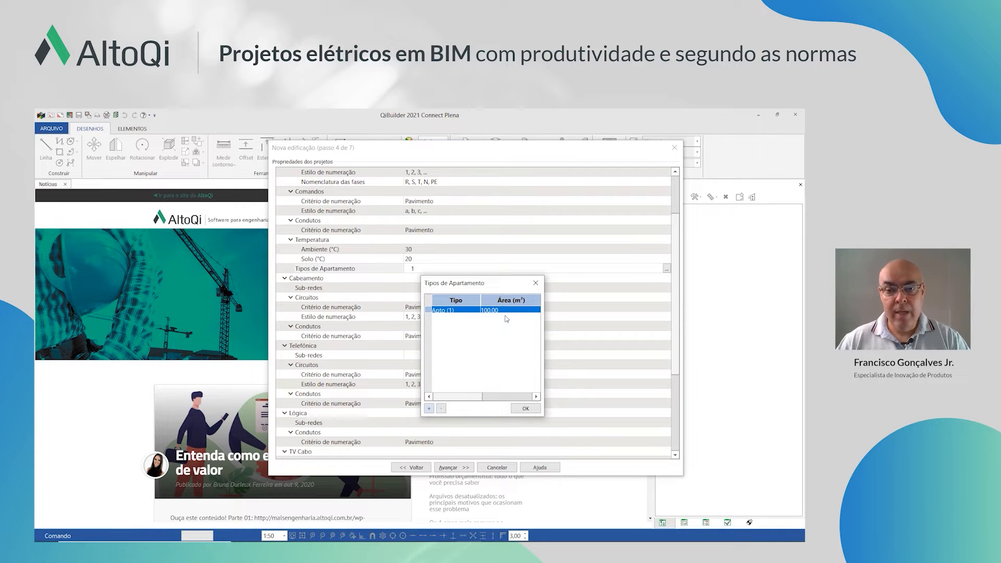
click(529, 410)
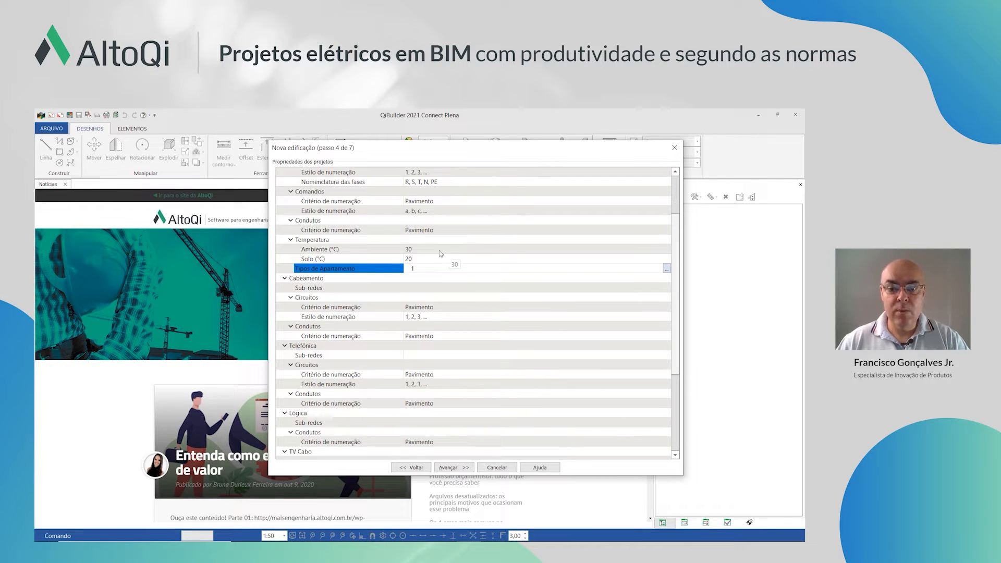
double_click(410, 248)
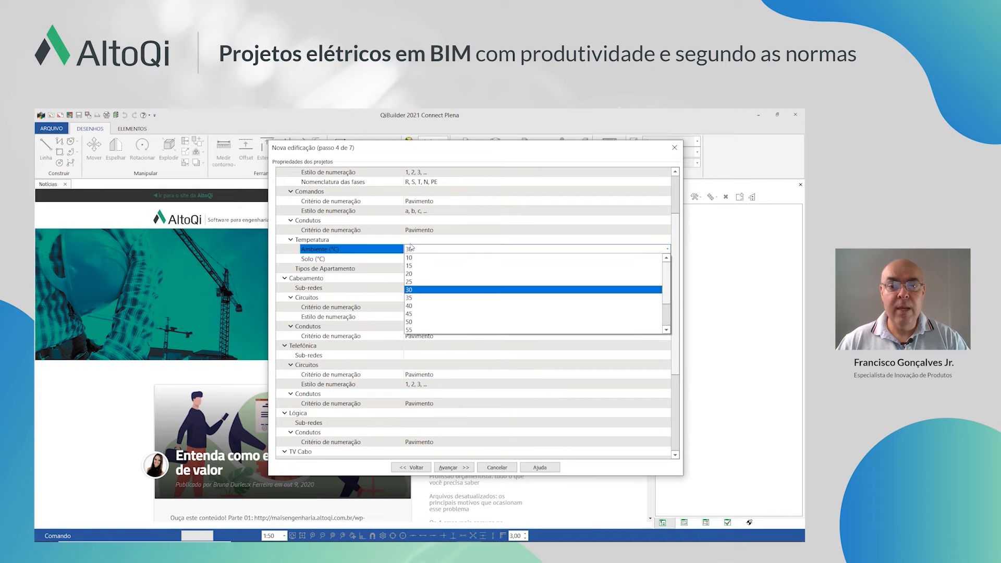
click(405, 241)
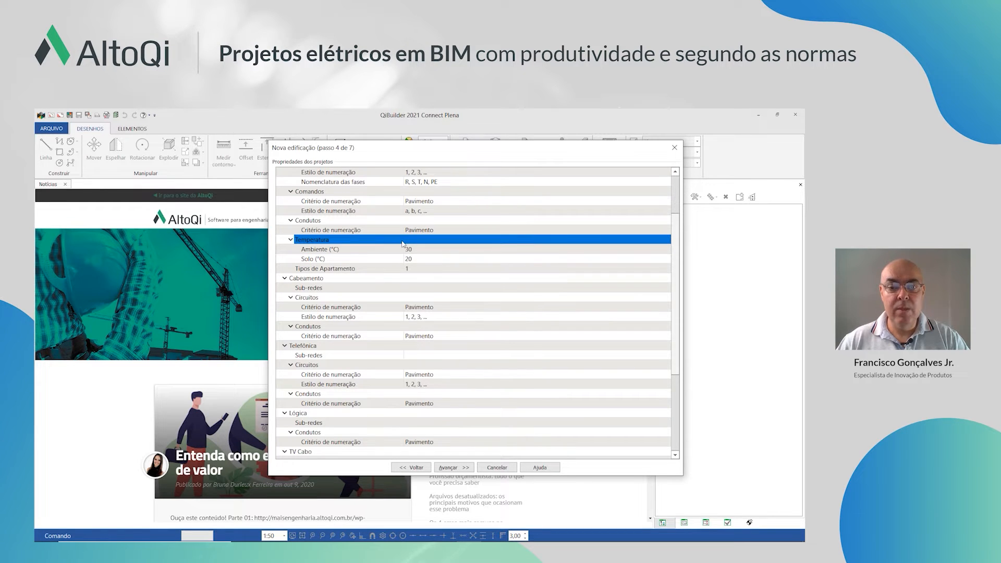
click(432, 270)
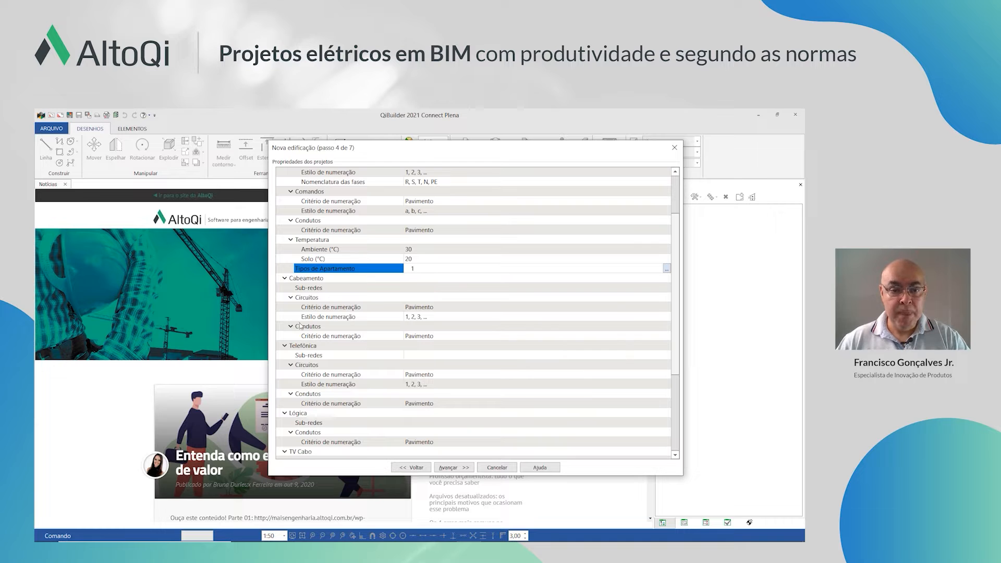
scroll(412, 359, down, 1)
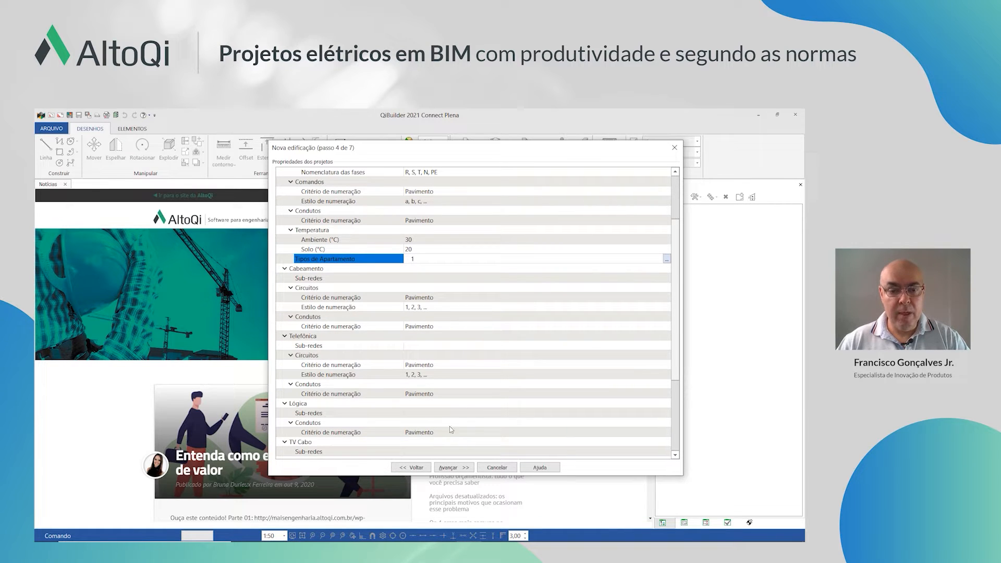
scroll(451, 436, up, 3)
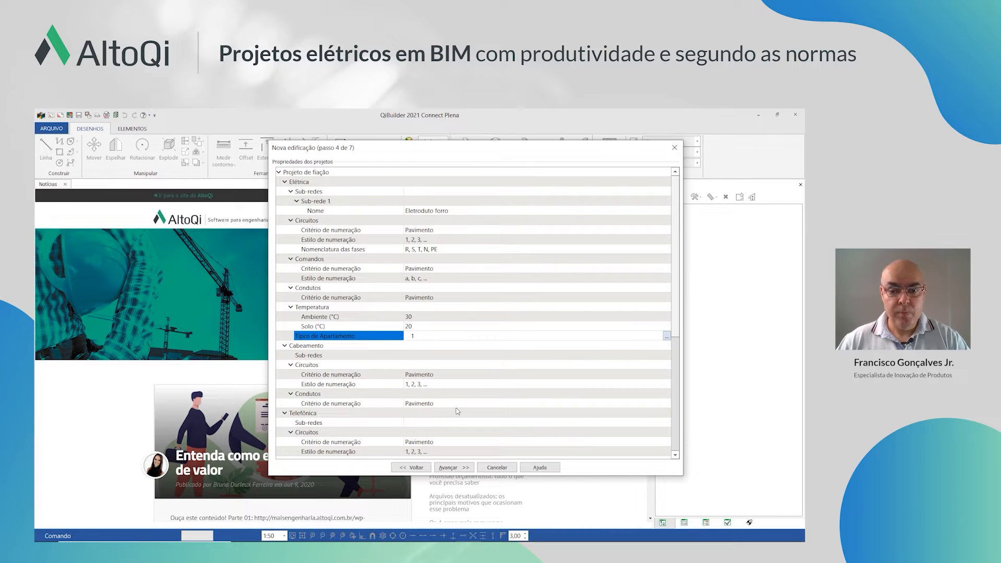
Accept the project properties and the floors taken from the IFC model, and continue to the plan cut definitions
click(450, 468)
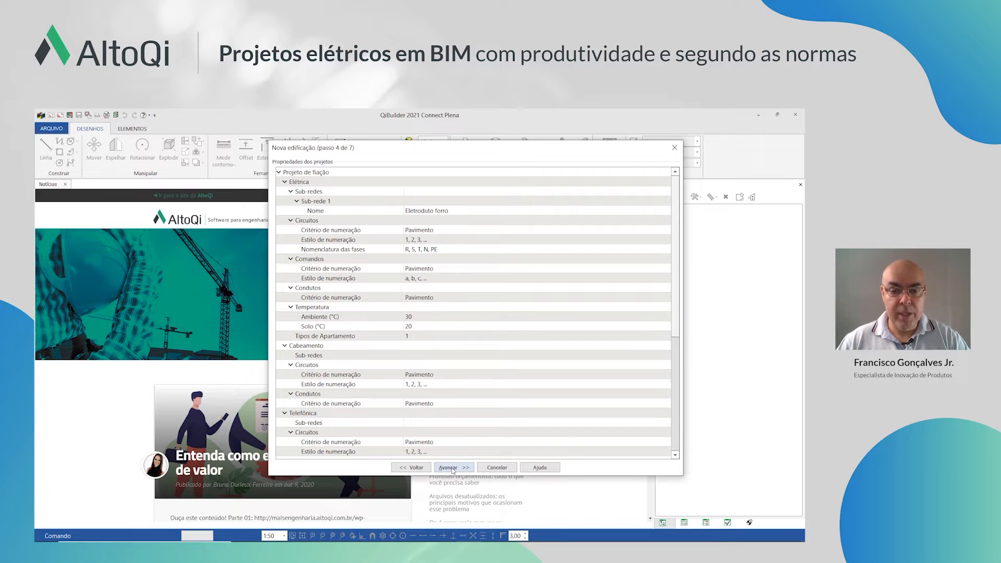
click(451, 468)
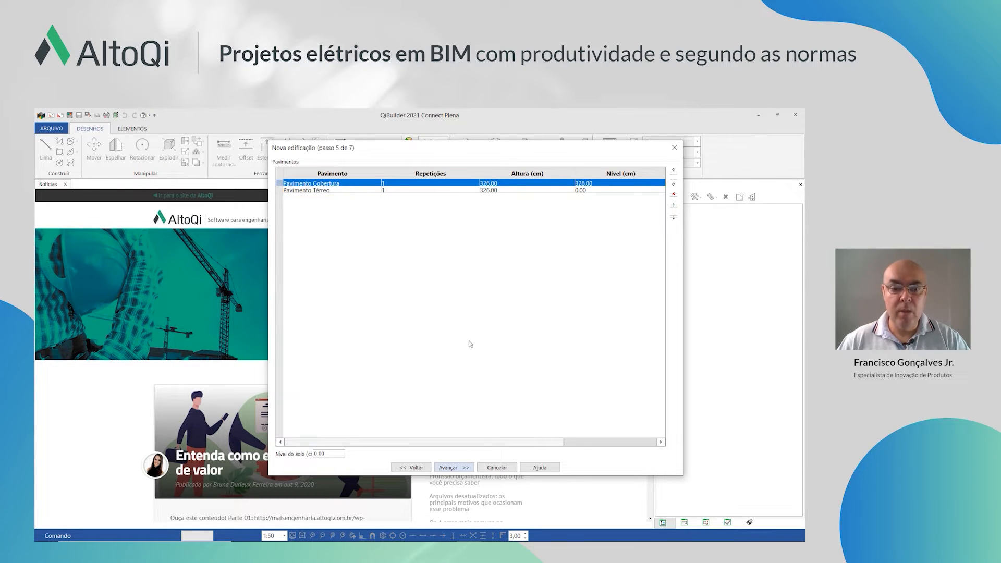
click(453, 468)
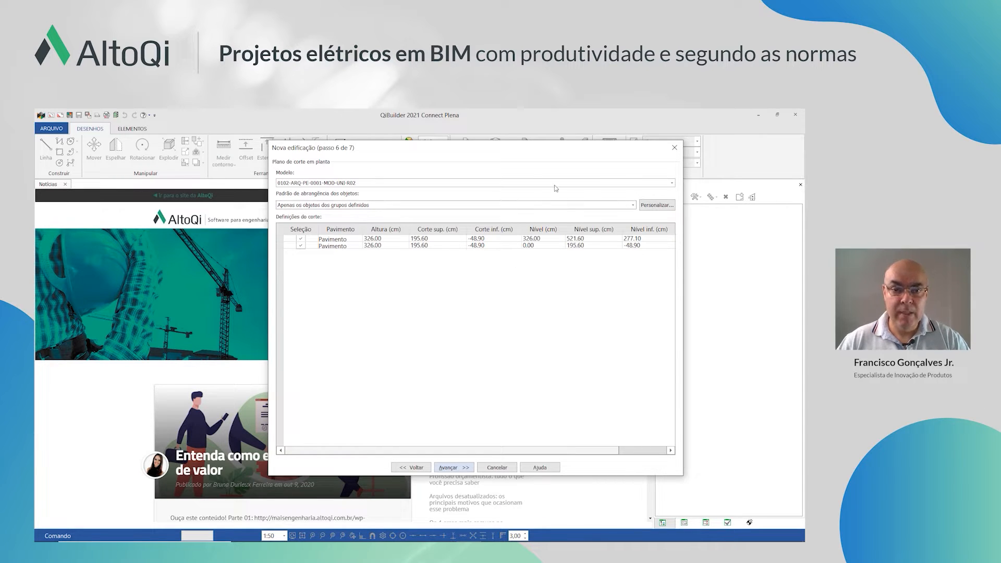
Review the 3D element groups included in the plan cuts, keep the cut settings, and finish creating the building with Modelo 1 and Conteúdo numbering
click(633, 205)
click(634, 205)
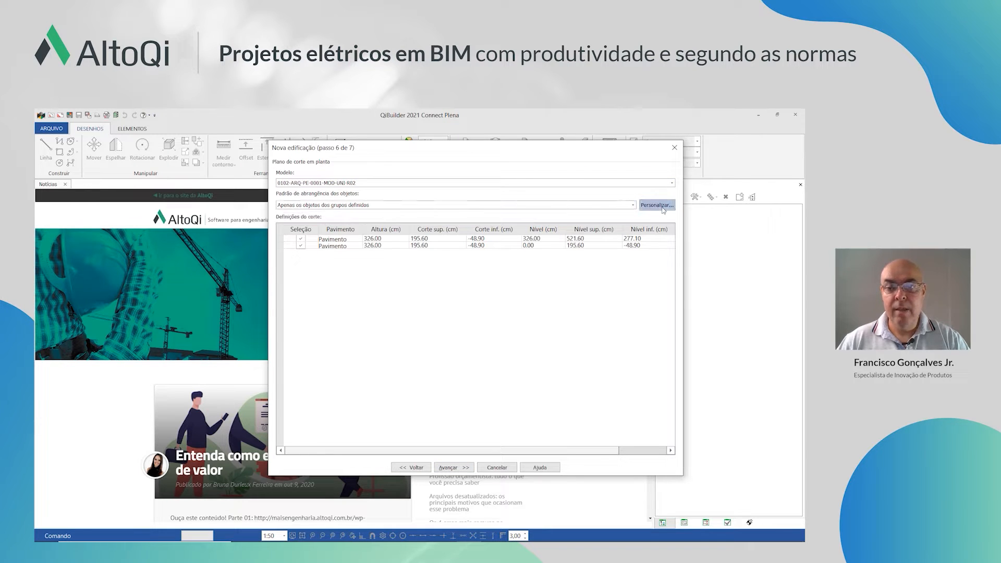
click(661, 208)
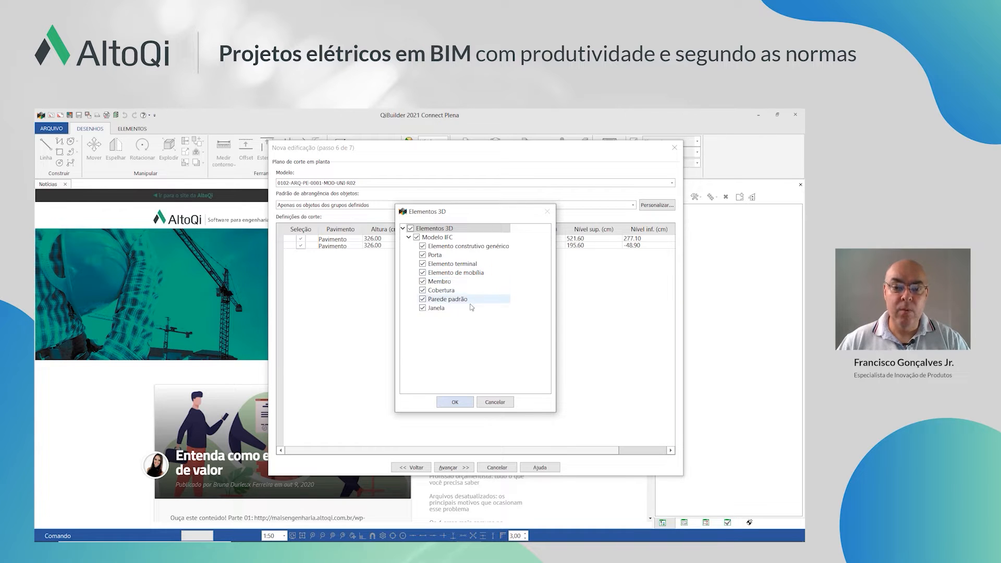
click(495, 403)
click(454, 467)
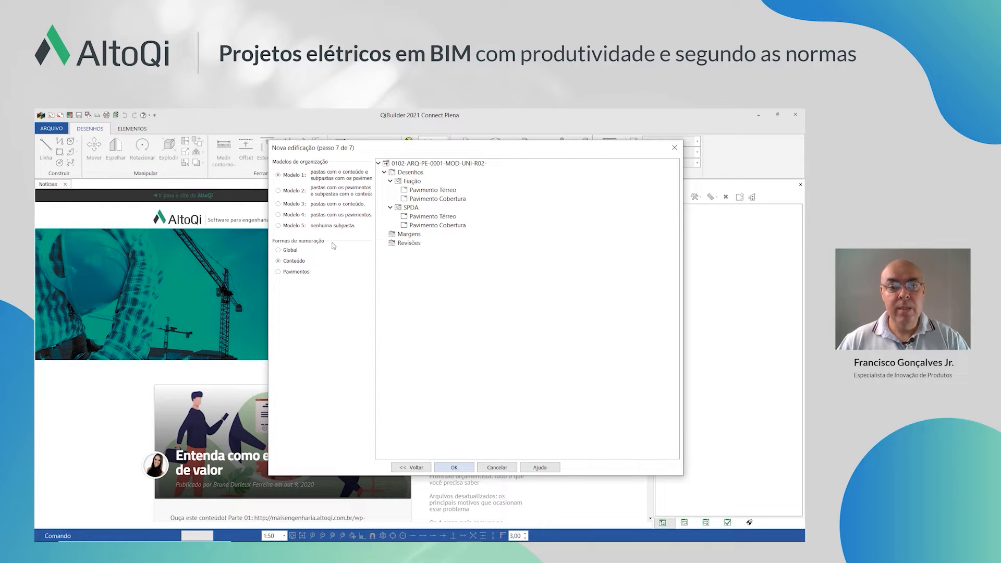
click(454, 468)
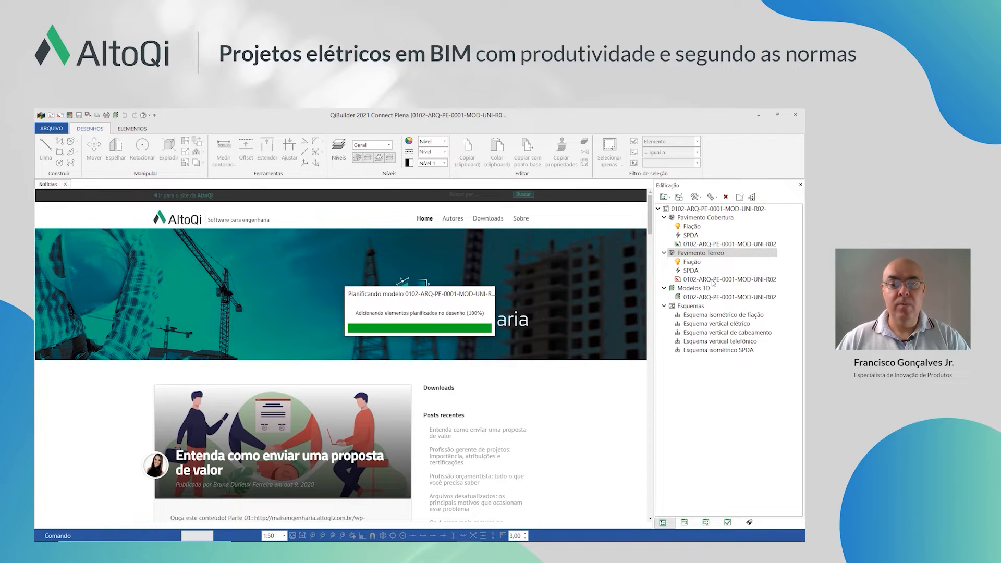
Open the Fiação drawing of Pavimento Cobertura to see its whole plan, and open the Fiação drawing of Pavimento Térreo
double_click(697, 228)
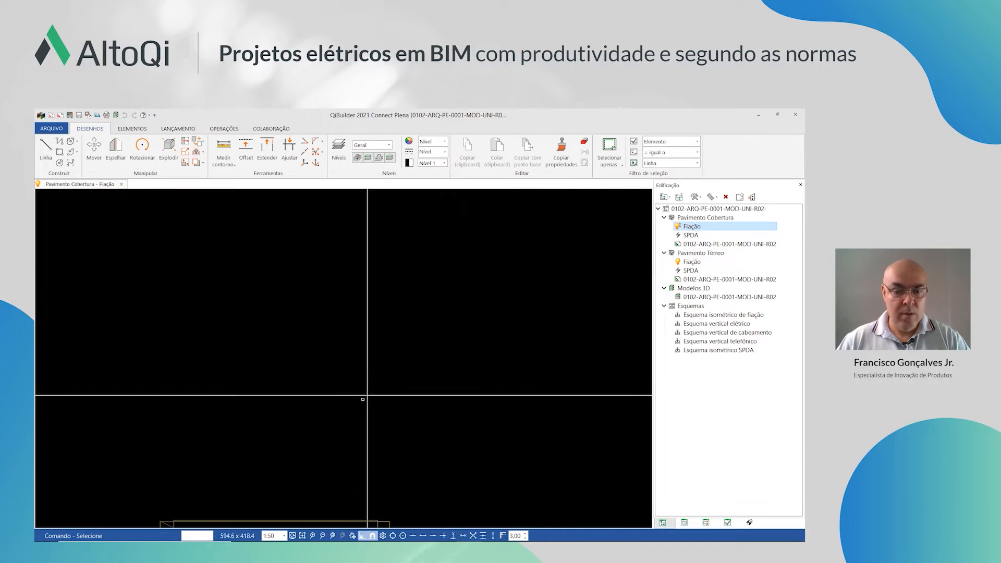
click(302, 536)
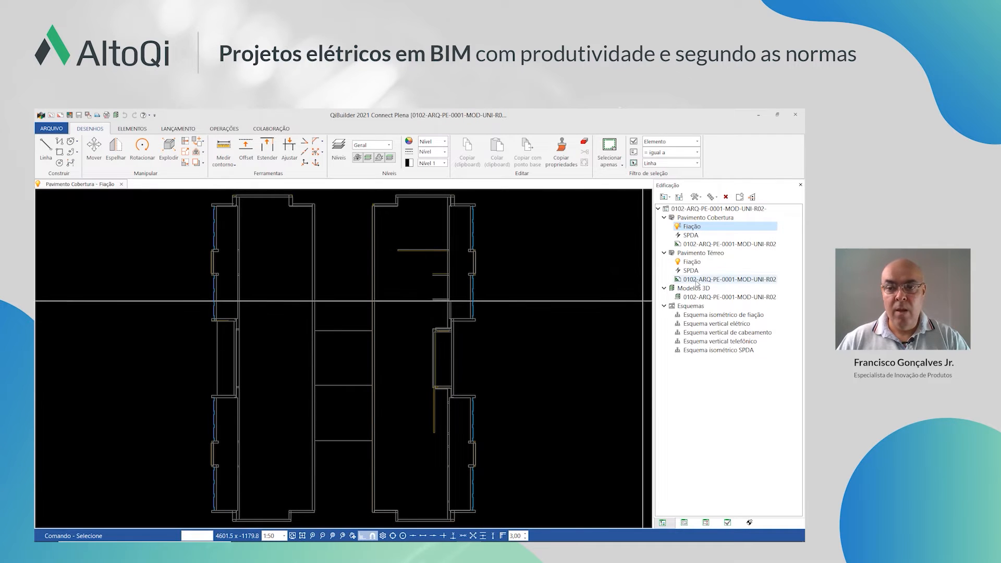
double_click(692, 262)
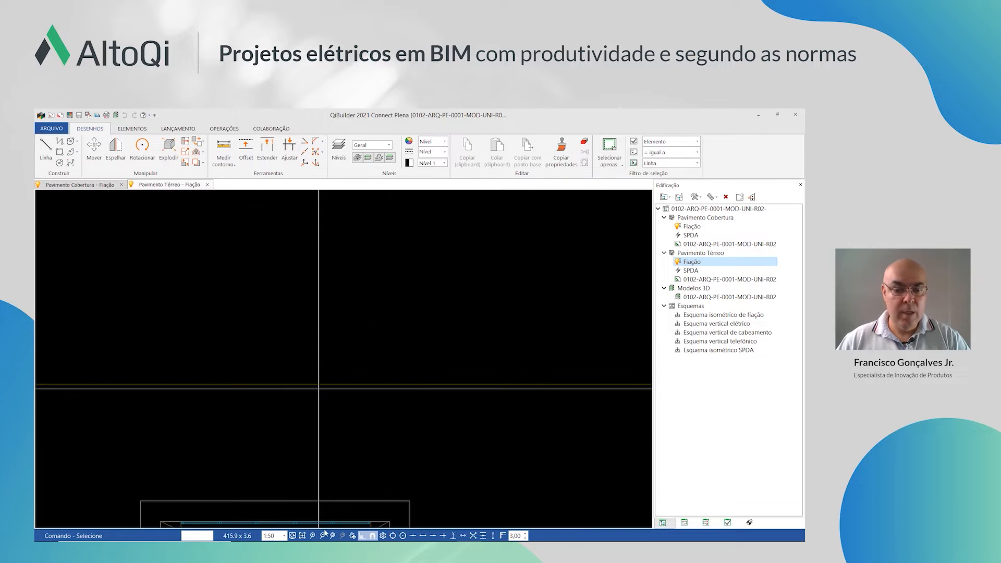
View the whole Pavimento Térreo plan, and check the file formats offered for importing a drawing into that floor without importing one
click(302, 535)
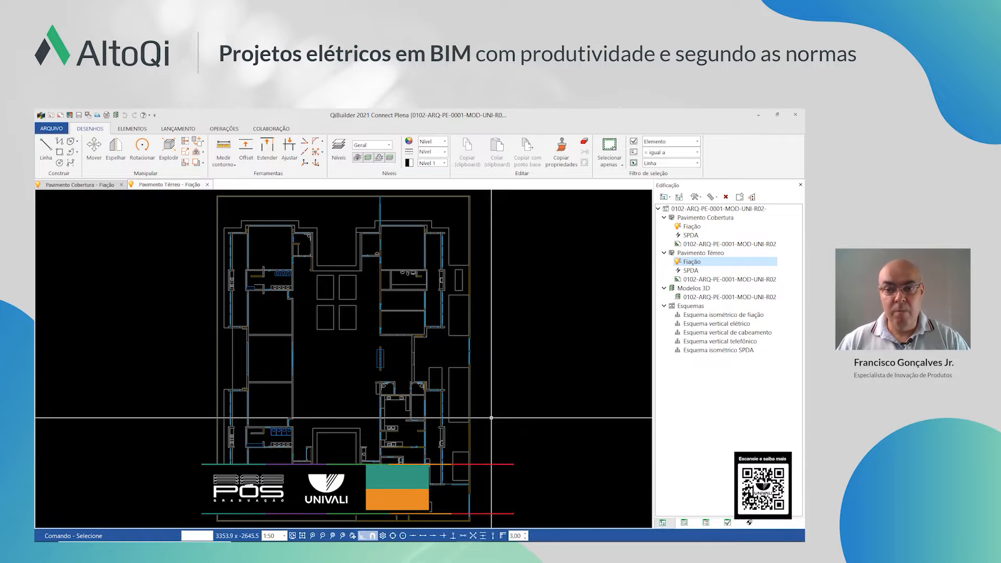
right_click(680, 254)
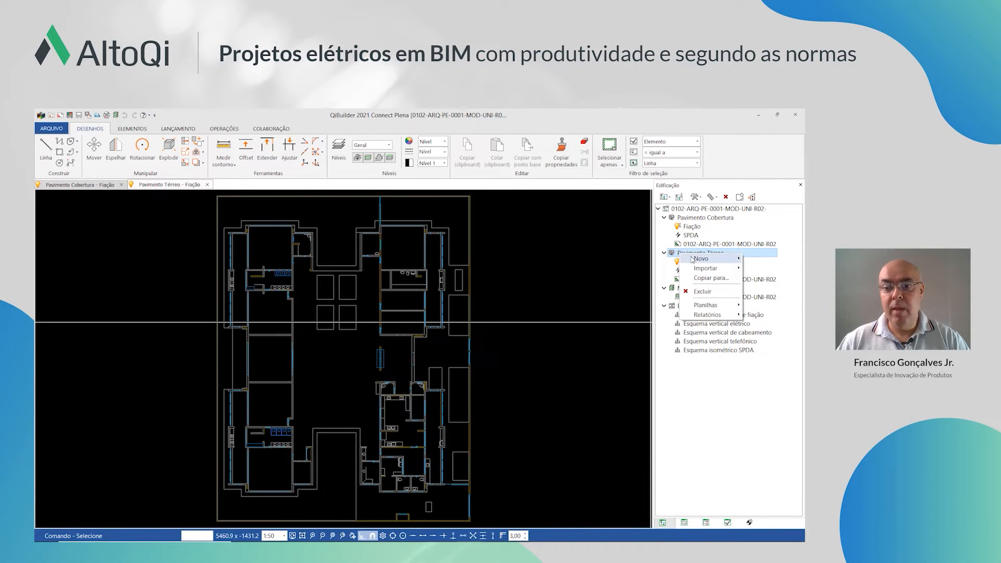
mouse_move(692, 259)
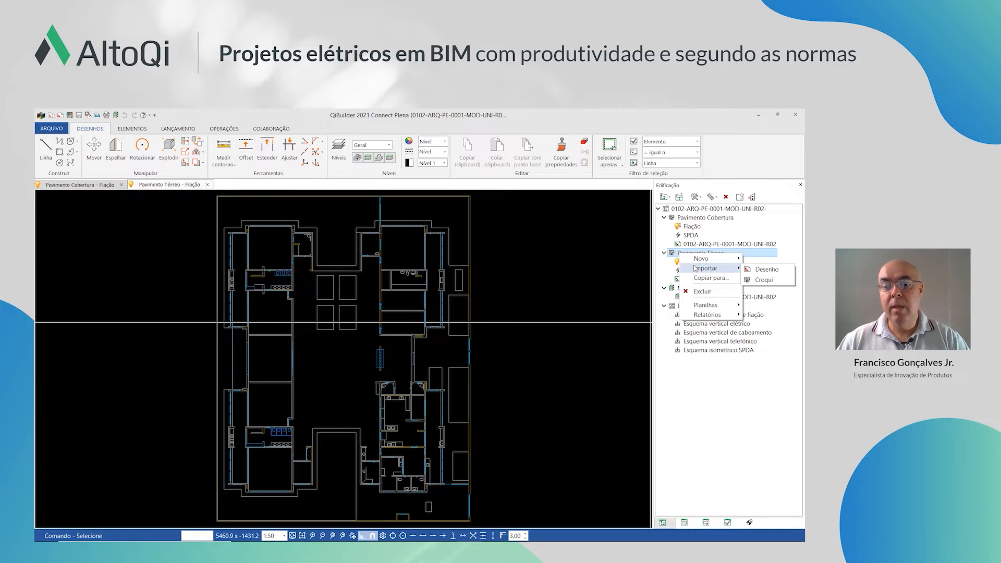
click(766, 270)
click(548, 352)
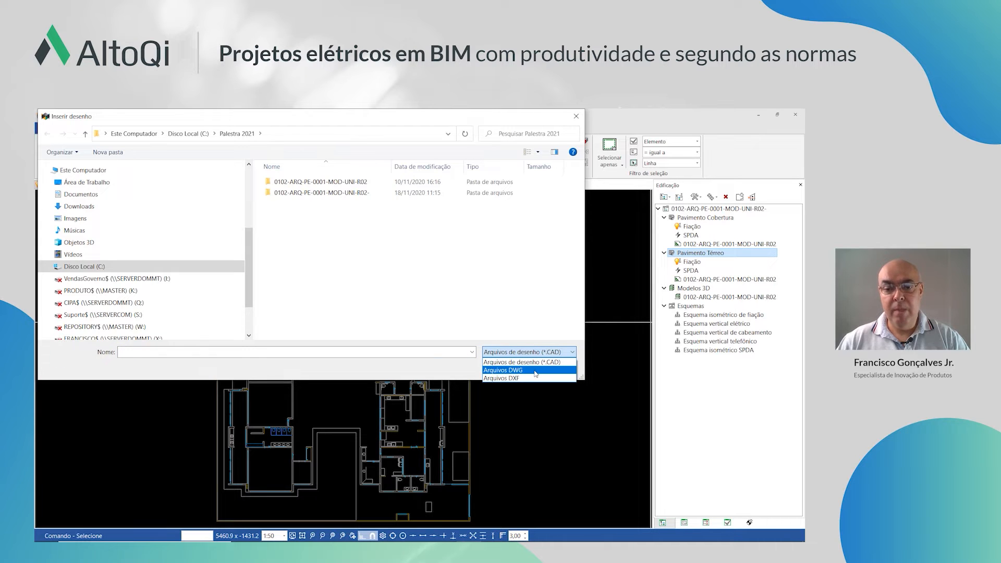
click(438, 367)
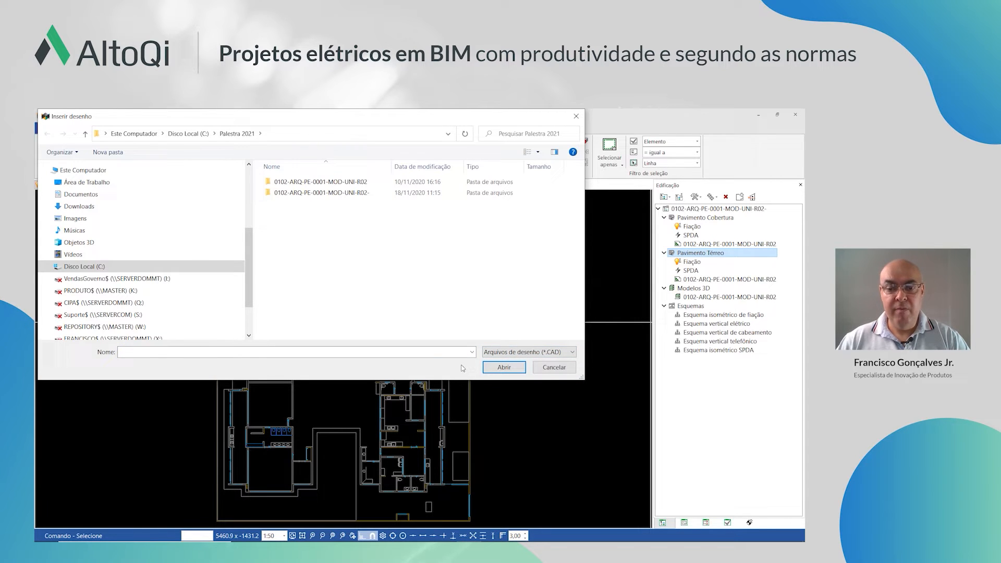
click(554, 368)
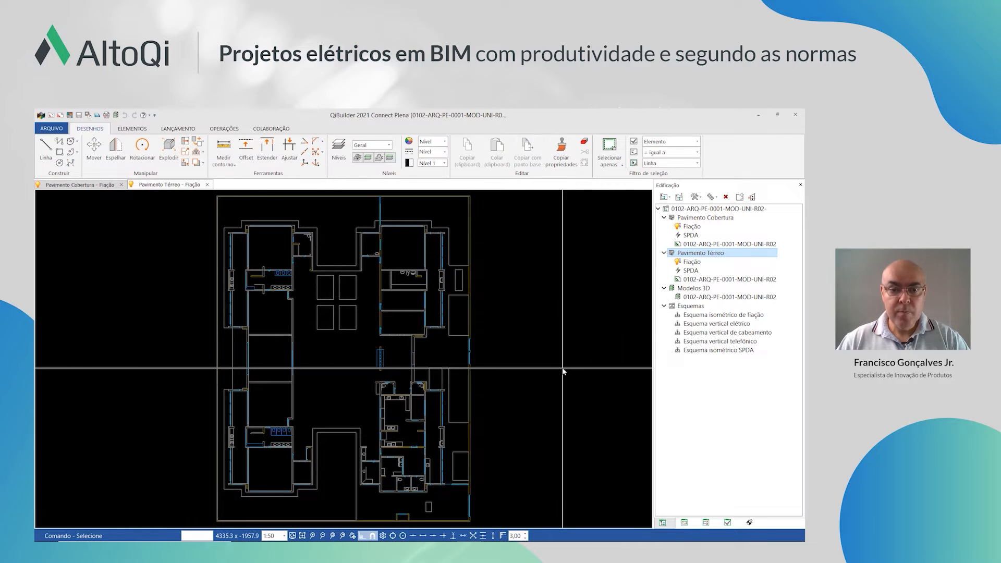
Open the 3D view of the building and examine the architectural model's facades, roofs and interior courtyard from all around
click(116, 116)
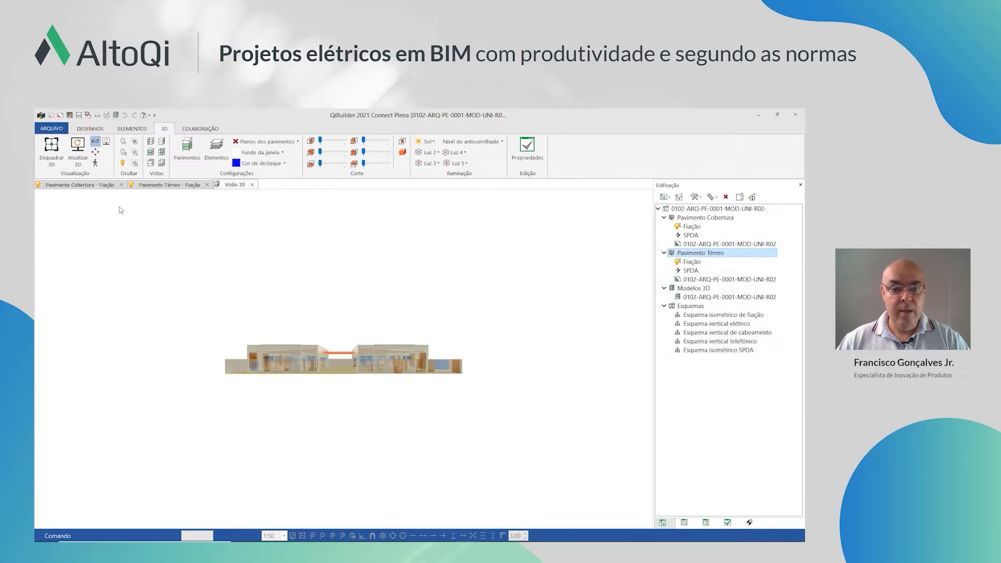
scroll(343, 378, up, 5)
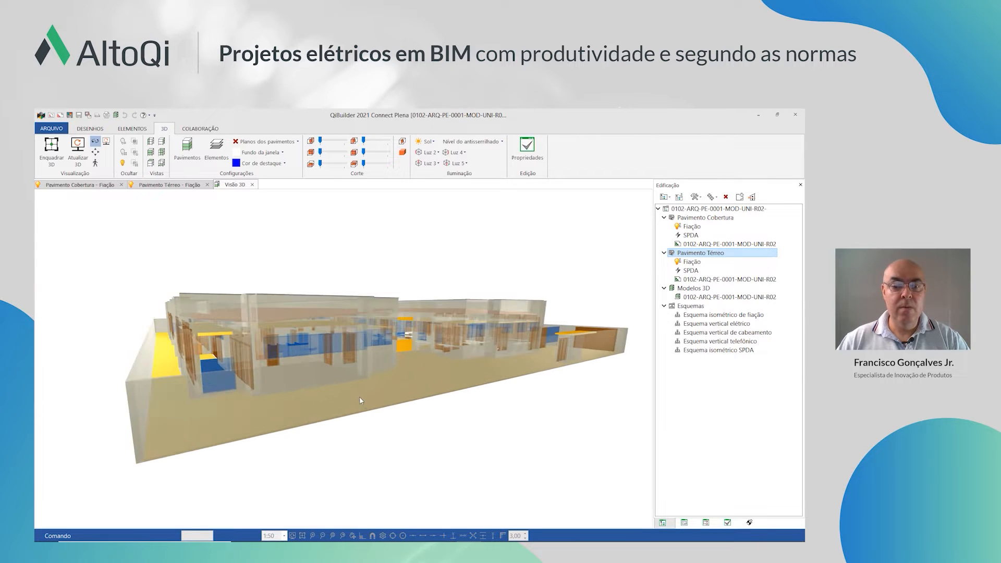
middle_drag(359, 397, 371, 371)
drag(371, 372, 232, 304)
drag(406, 334, 277, 357)
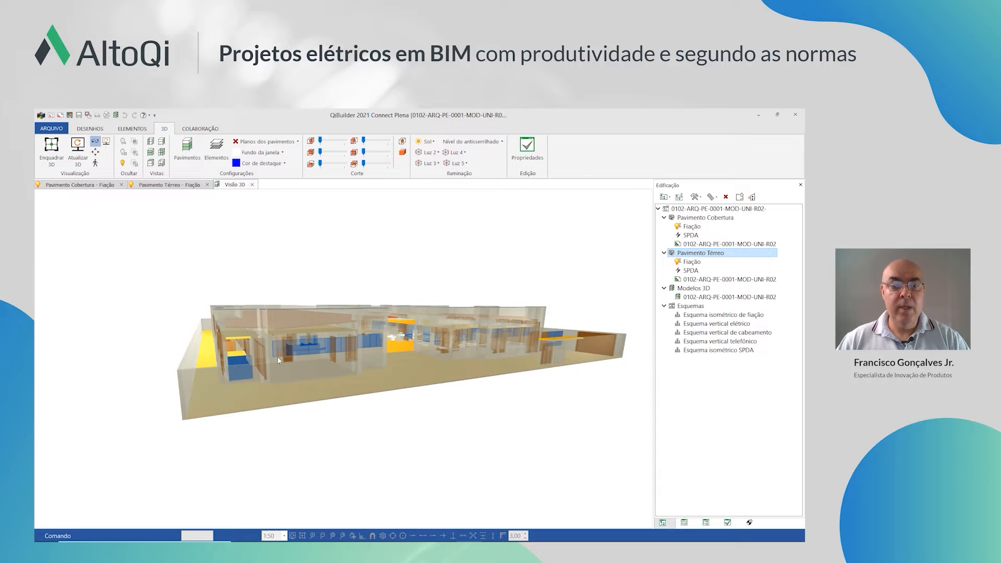
drag(435, 295, 289, 309)
scroll(243, 350, down, 3)
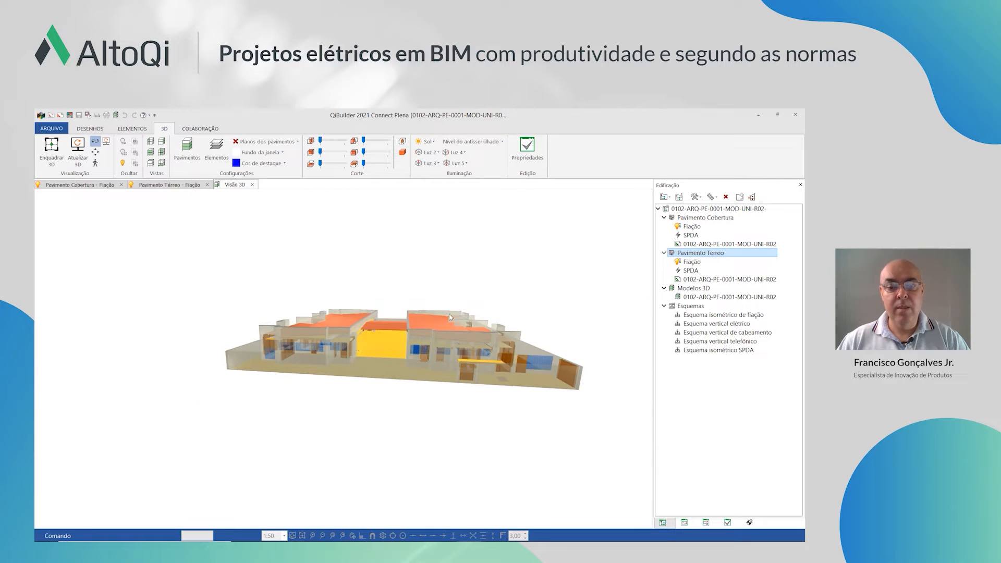
drag(450, 317, 396, 304)
scroll(395, 302, up, 6)
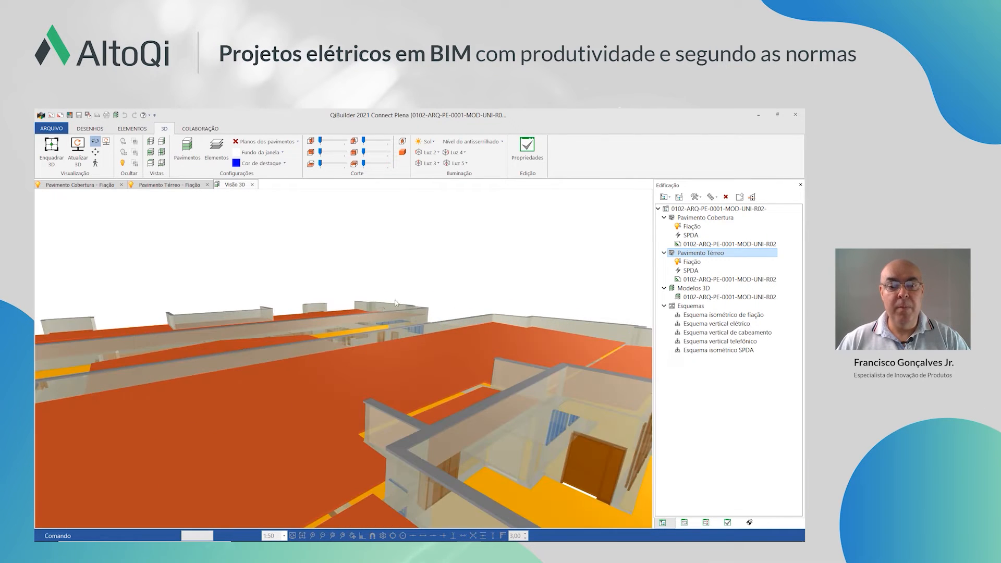
scroll(395, 303, down, 6)
drag(418, 286, 423, 312)
drag(280, 313, 505, 310)
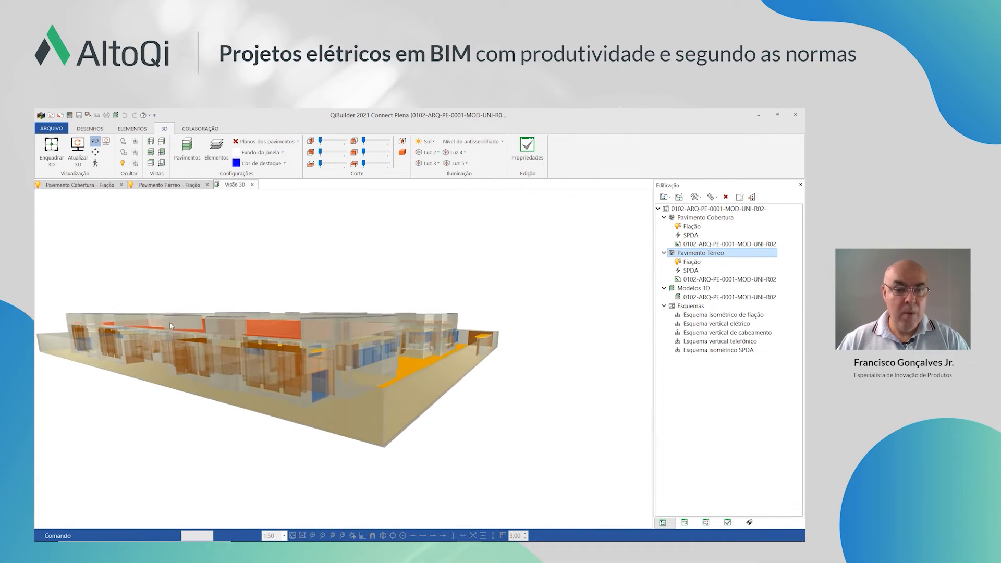
scroll(170, 326, up, 5)
scroll(280, 294, down, 5)
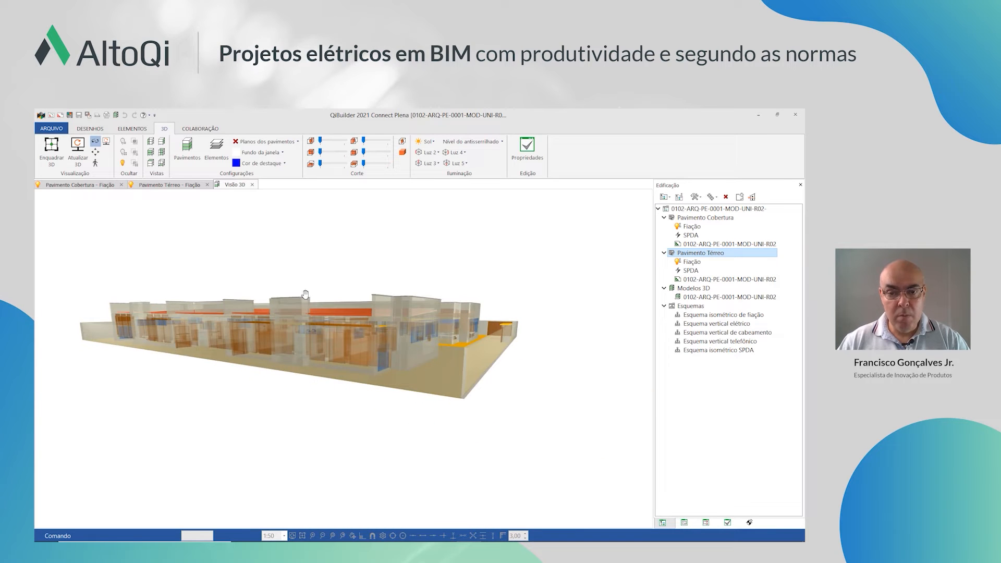
drag(305, 295, 368, 298)
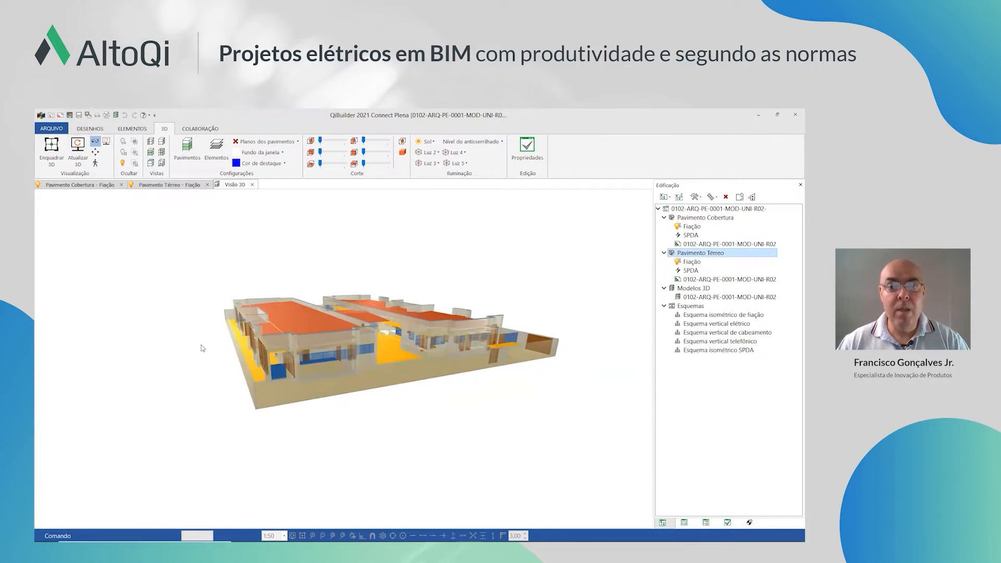
scroll(342, 333, up, 3)
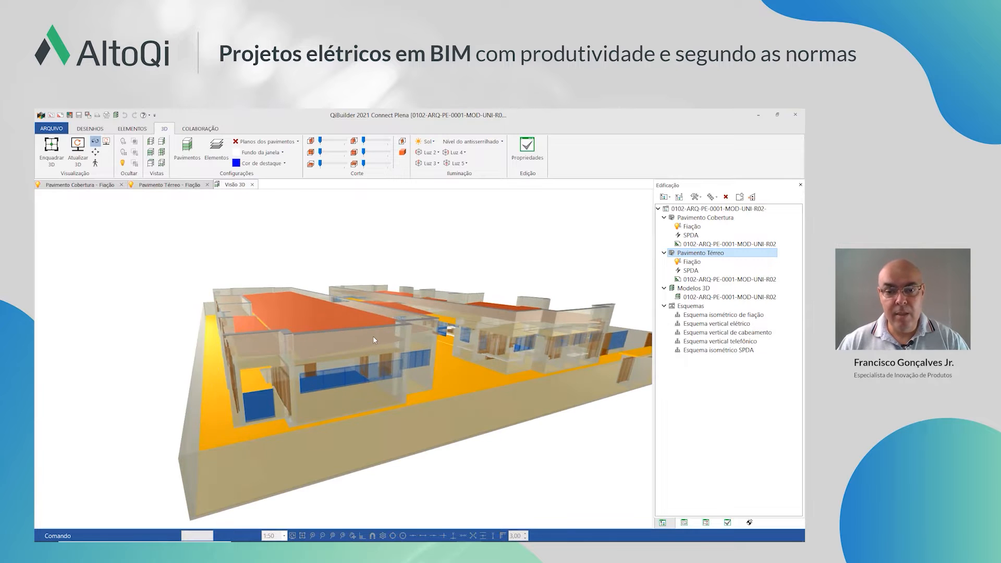
drag(406, 348, 410, 308)
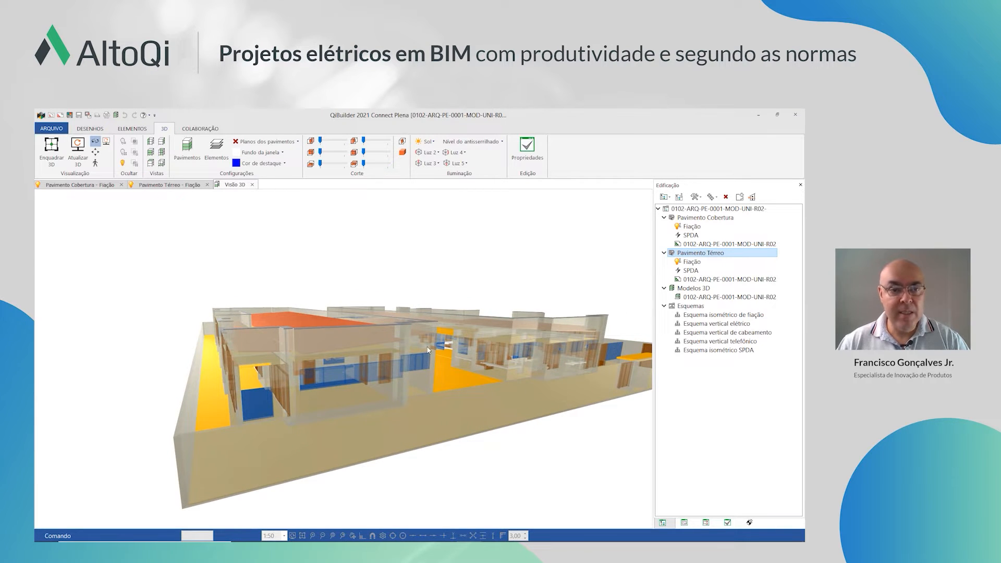
Return to the Fiação drawing of Pavimento Térreo and switch its visualization profile to Impressão
click(177, 185)
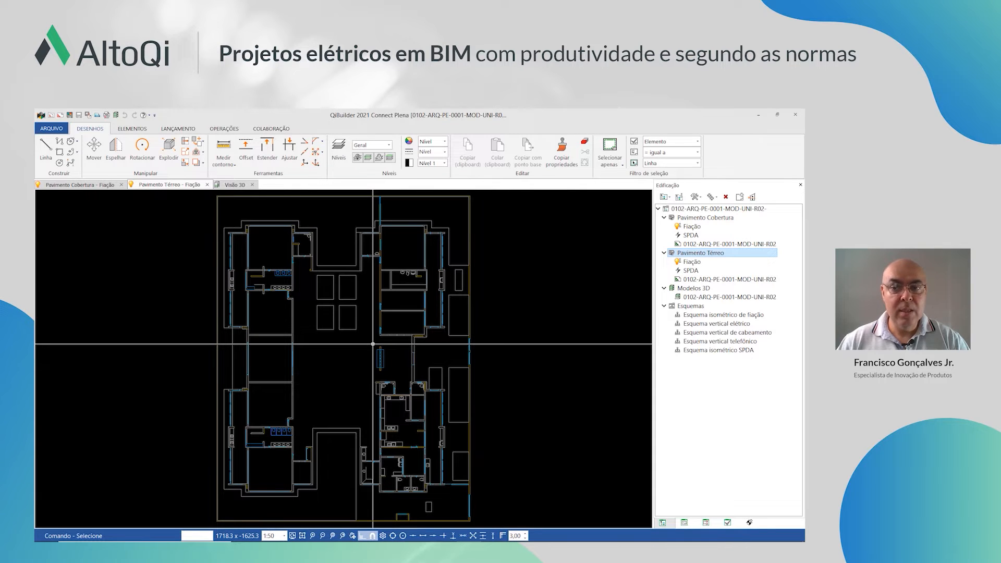
click(131, 128)
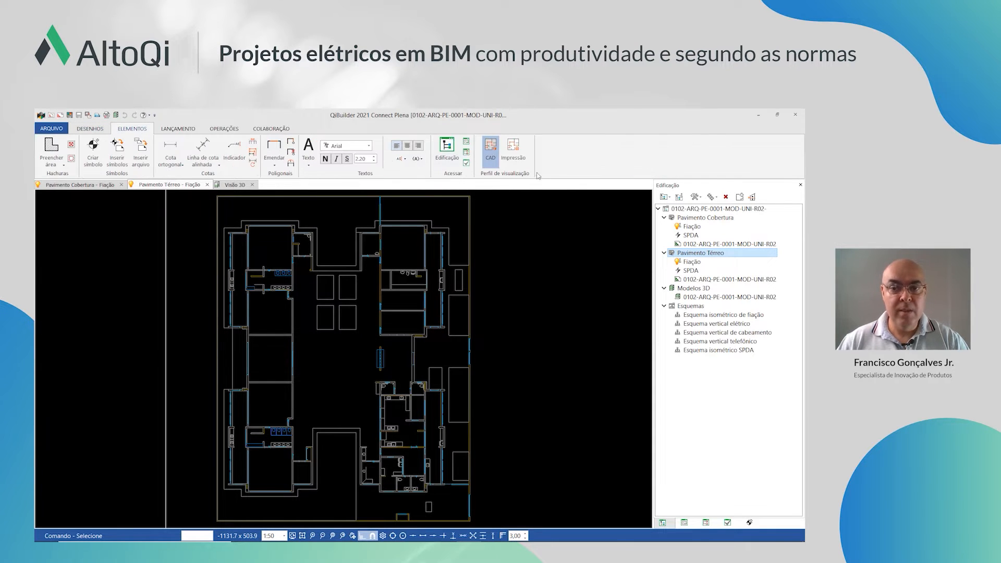
click(513, 150)
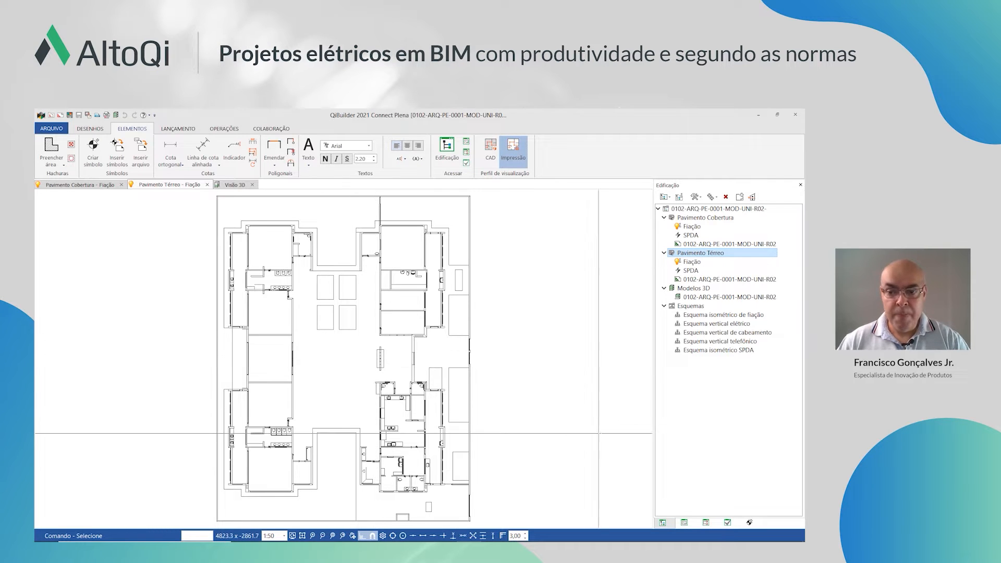
Link the structural IFC model 0102-EST-PE-0001-IFC-UNI-R06.IFC to the building's Modelos 3D
click(709, 297)
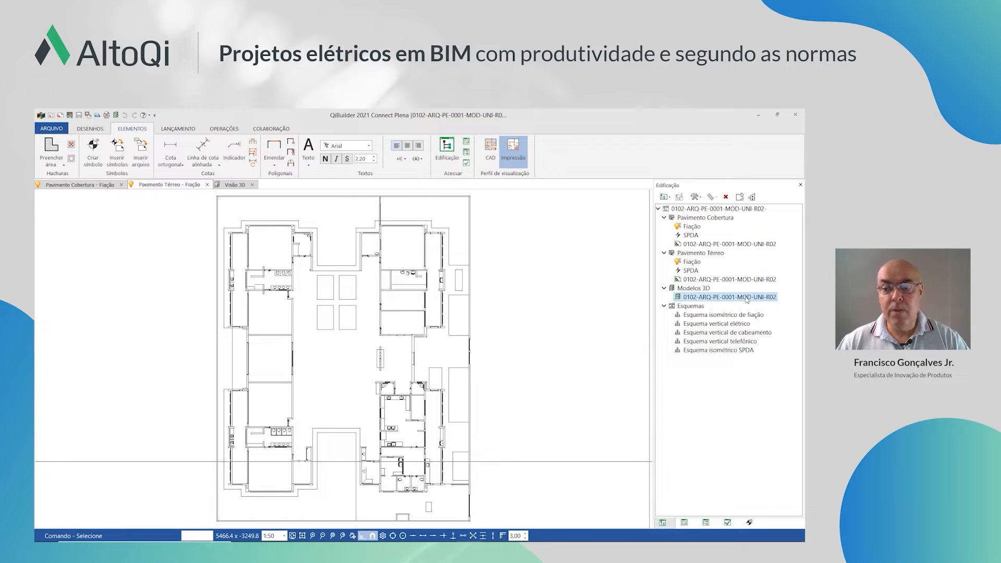
right_click(705, 290)
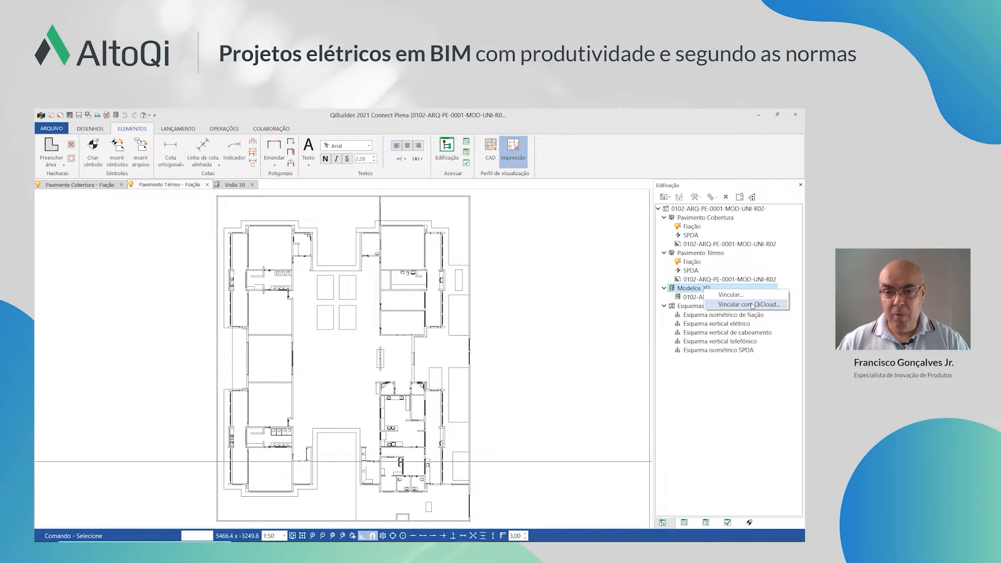
click(732, 296)
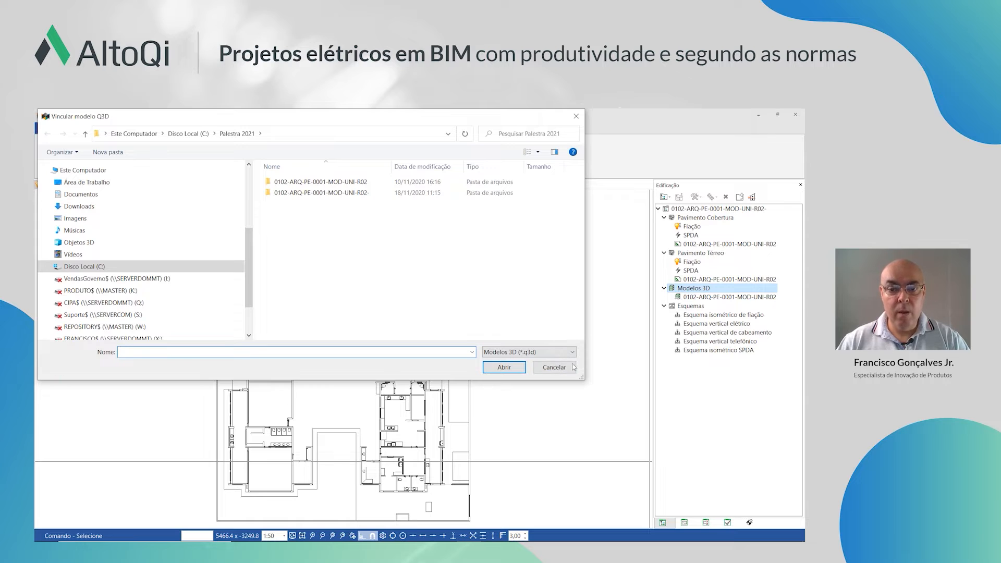
click(545, 352)
click(546, 372)
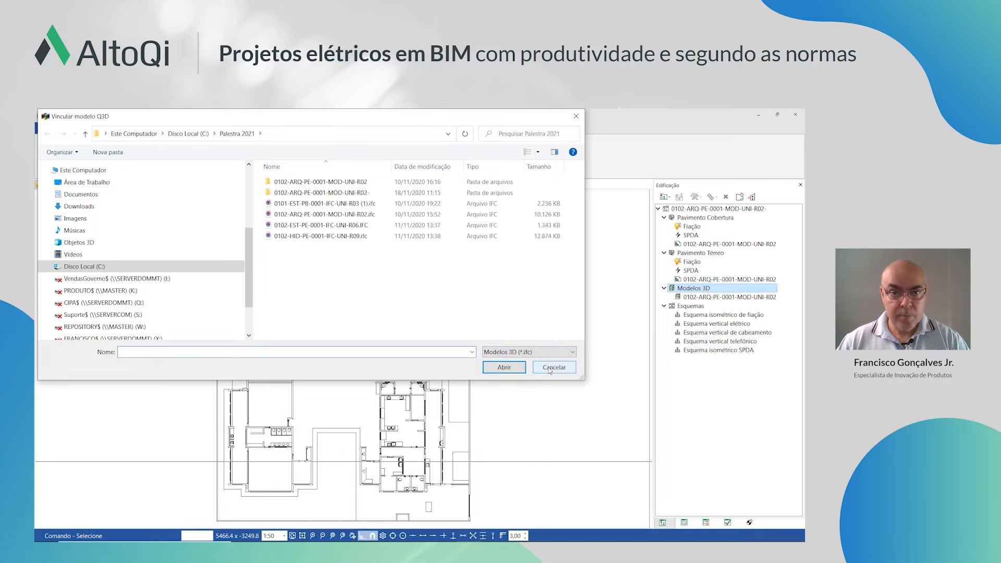
click(334, 227)
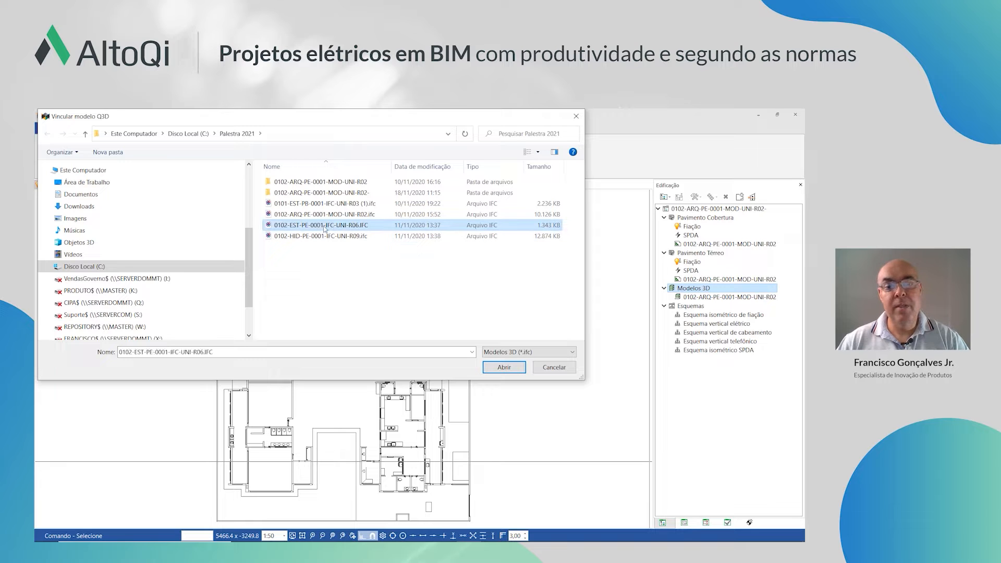
click(504, 367)
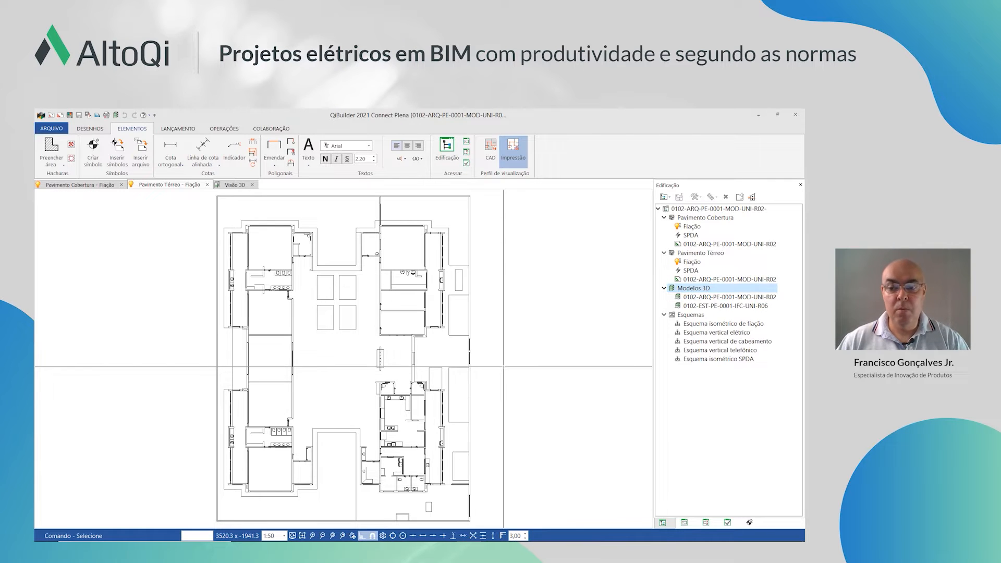
Link the hydraulic IFC model 0102-HID-PE-0001-IFC-UNI-R09.ifc to the building's Modelos 3D
right_click(702, 289)
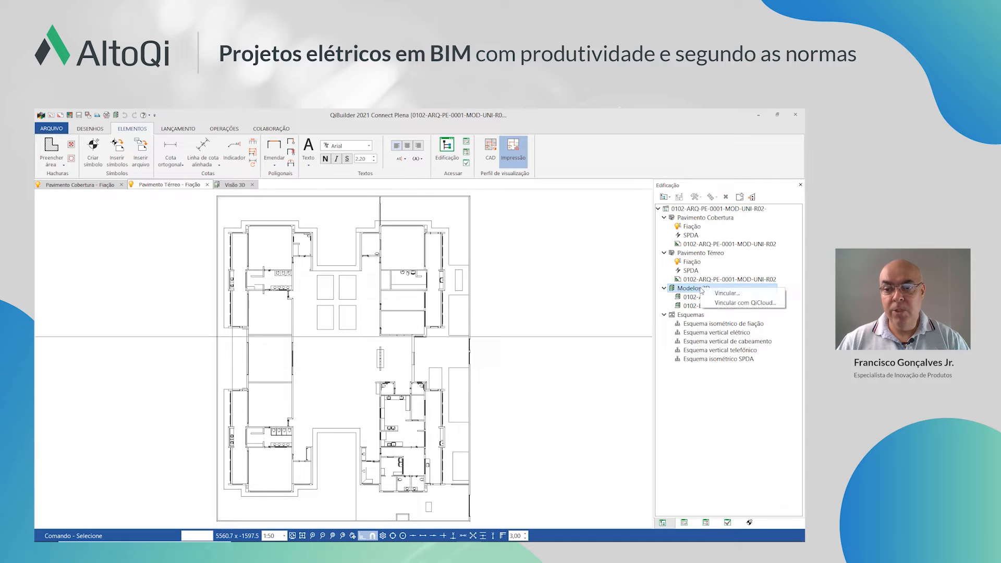
click(727, 293)
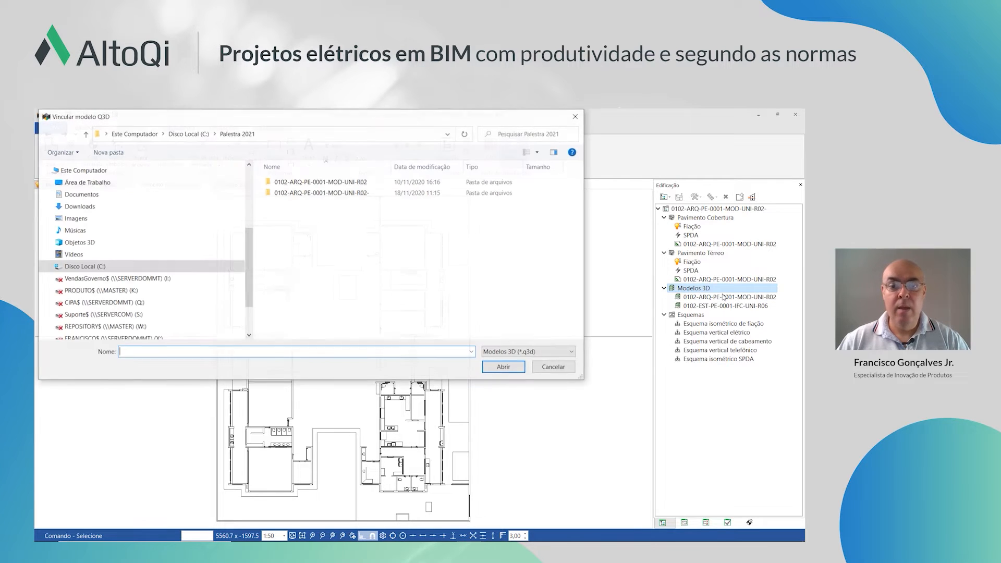
click(527, 352)
click(521, 370)
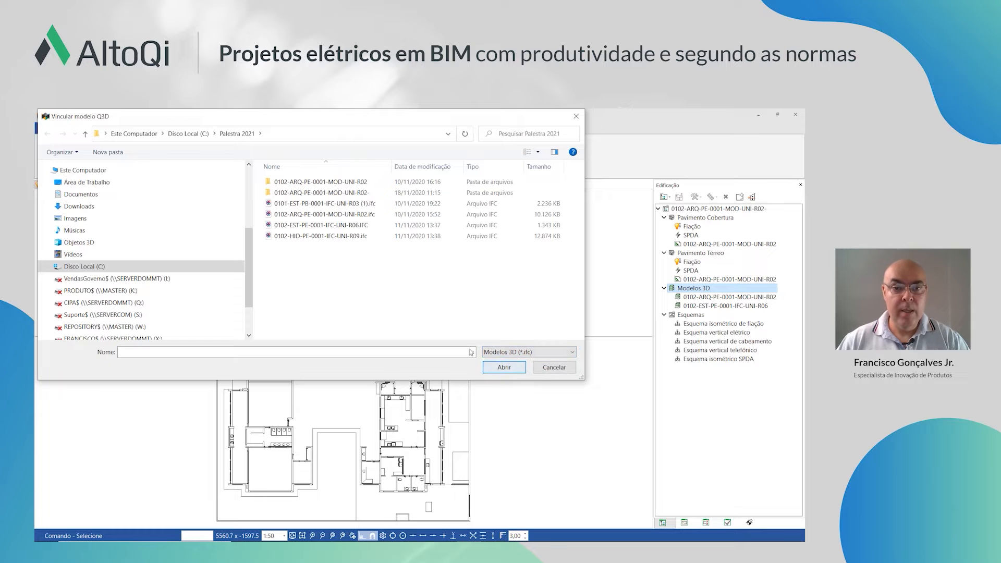
click(320, 237)
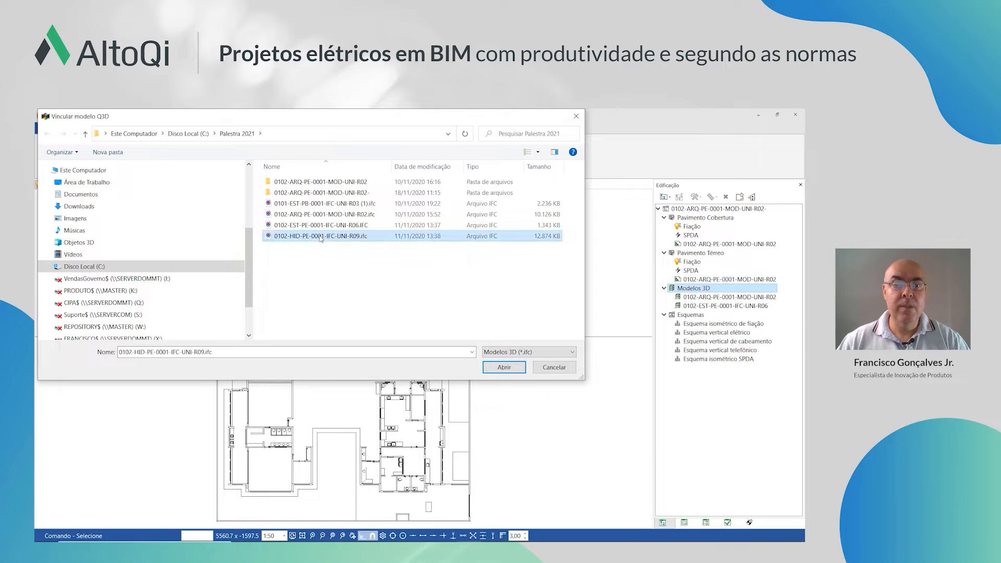
click(503, 367)
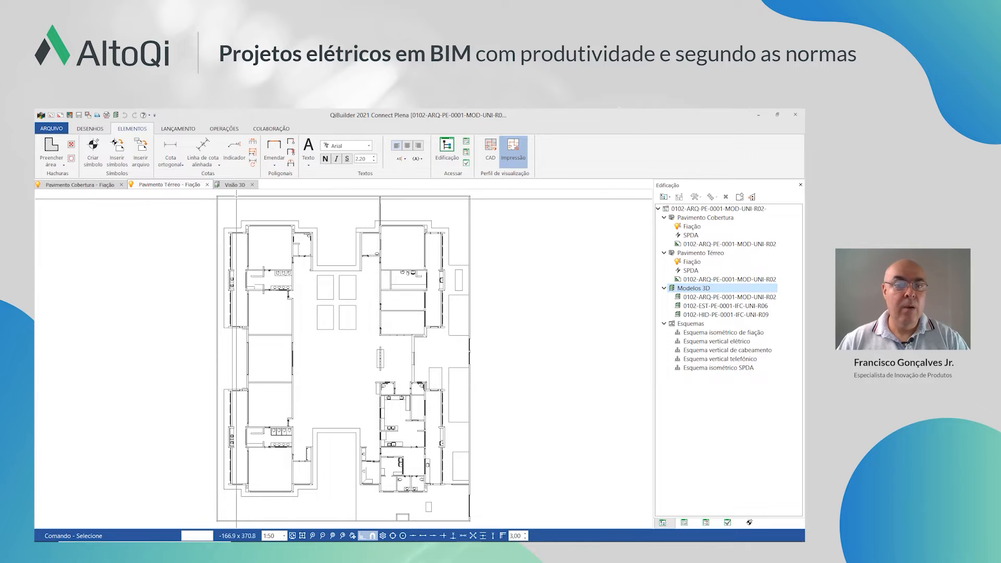
Return to the 3D view and update it to include the linked structural and hydraulic models
click(234, 185)
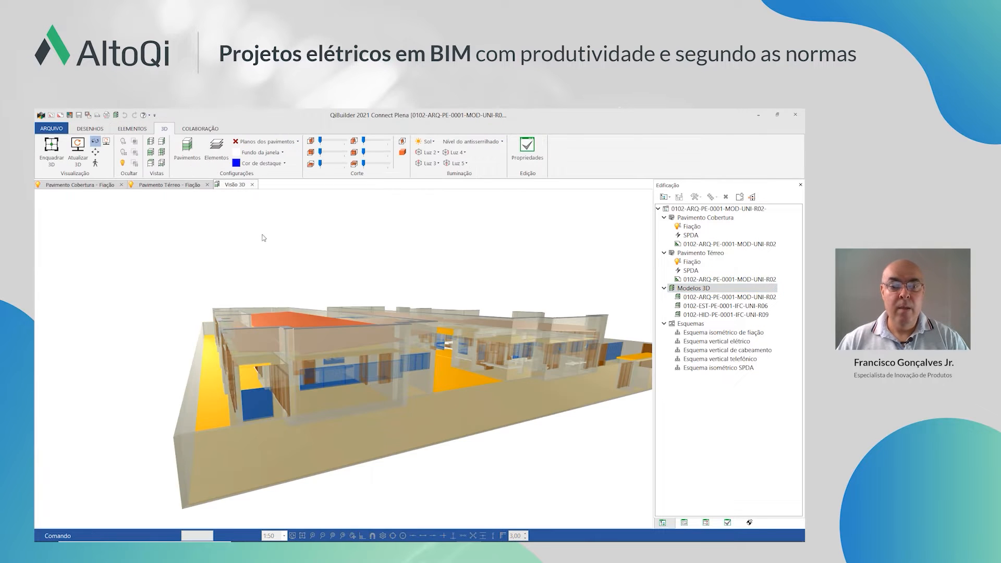
drag(265, 235, 320, 255)
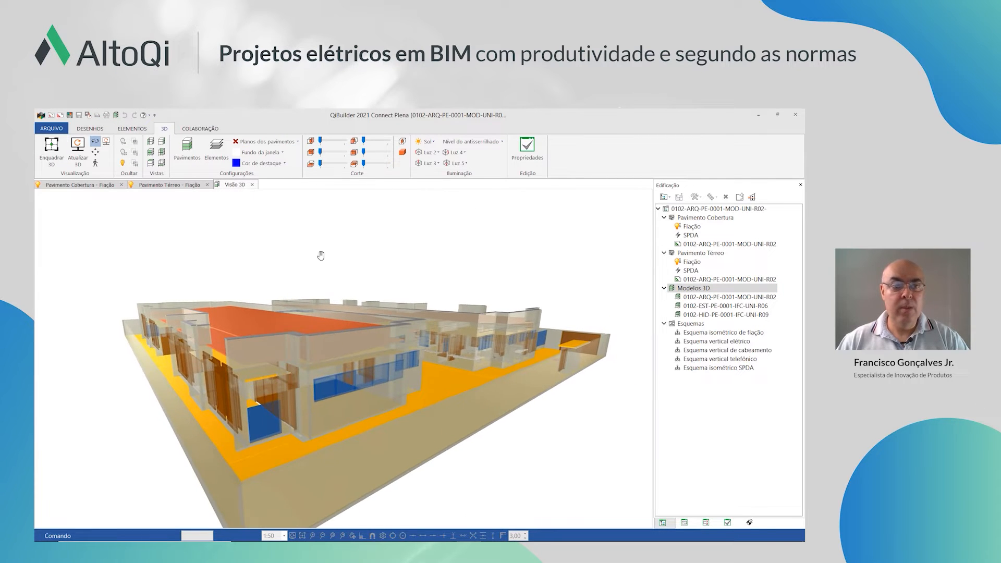
click(83, 151)
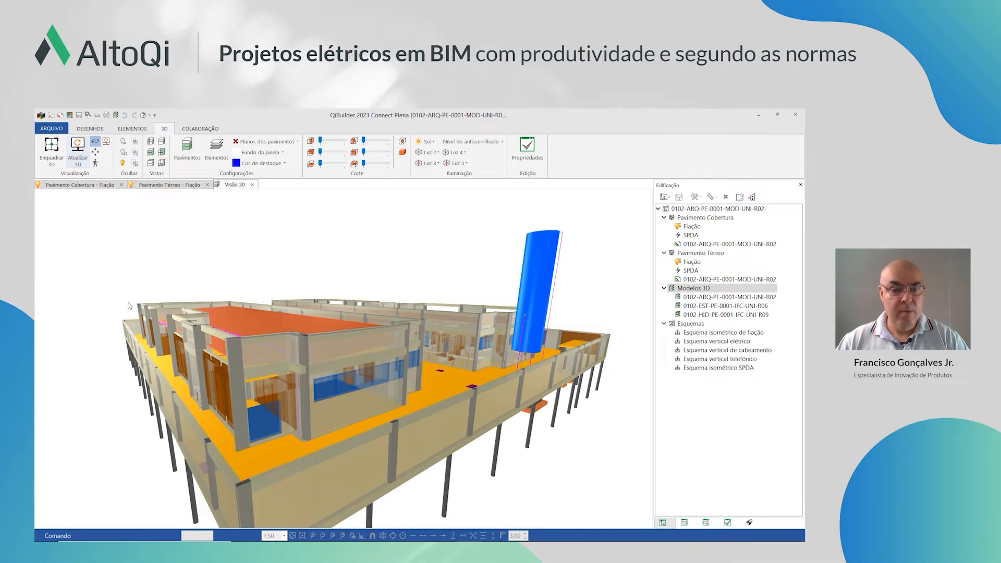
Examine the combined 3D model from below and above, including the foundations, underground piping, columns and roofs
drag(104, 289, 101, 294)
drag(288, 358, 297, 232)
scroll(250, 336, down, 4)
scroll(265, 333, up, 5)
scroll(261, 271, up, 5)
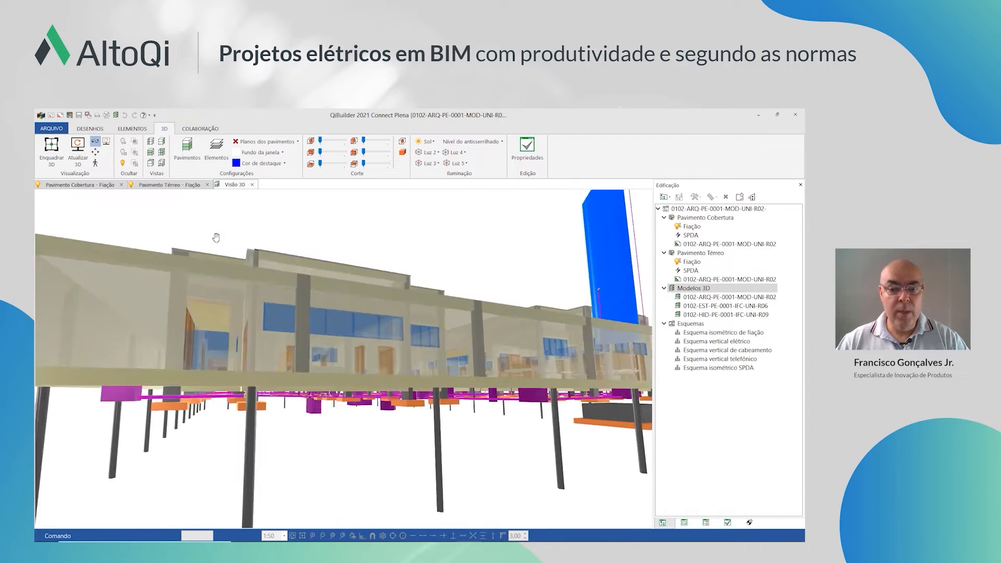
drag(316, 288, 281, 314)
scroll(315, 341, up, 3)
drag(351, 340, 409, 411)
scroll(370, 390, up, 6)
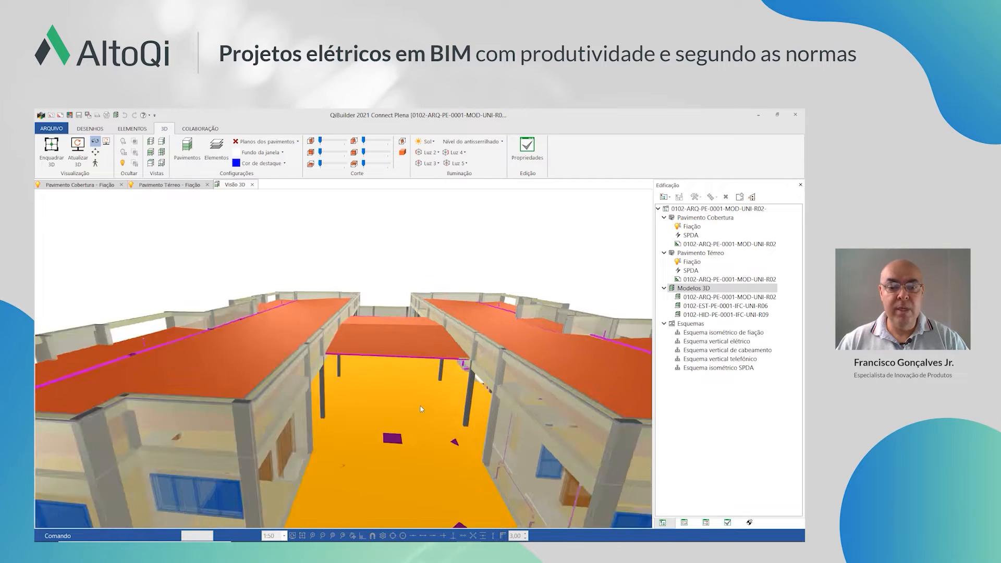
View the combined model from outside the perimeter wall and review the list of IFC element types controlling 3D visibility
drag(366, 380, 396, 364)
scroll(403, 338, down, 5)
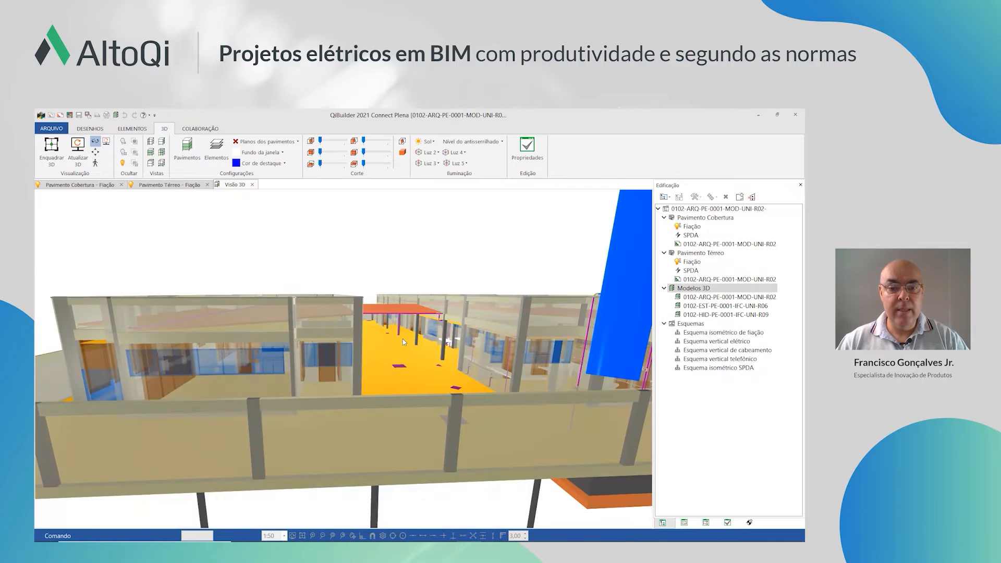
middle_drag(403, 339, 367, 339)
drag(367, 339, 334, 352)
scroll(334, 351, down, 3)
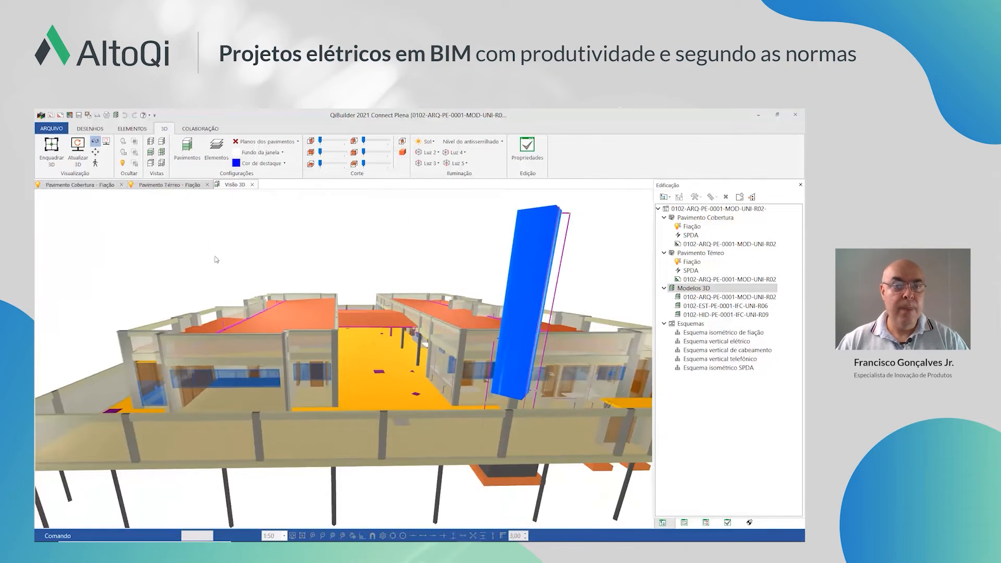
click(219, 162)
scroll(712, 268, down, 3)
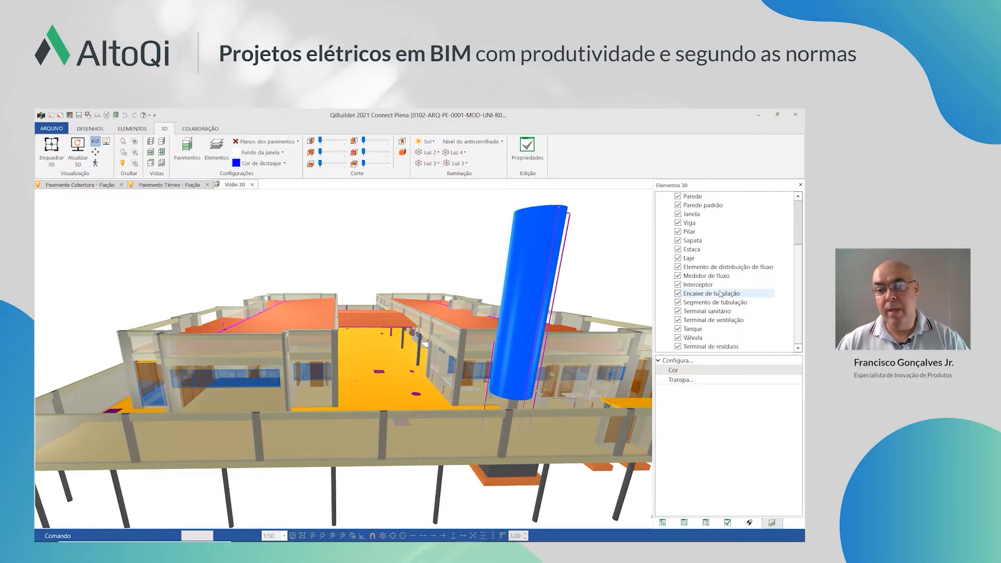
scroll(724, 295, up, 2)
scroll(724, 295, up, 2)
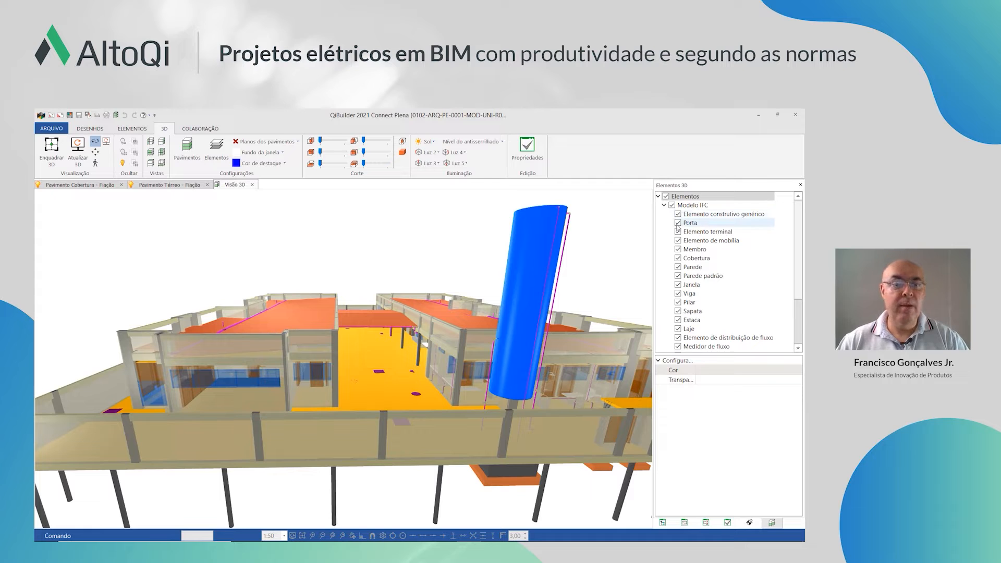
Hide and restore the architectural, structural and hydraulic models one at a time in the 3D view through their floor visibility
click(186, 149)
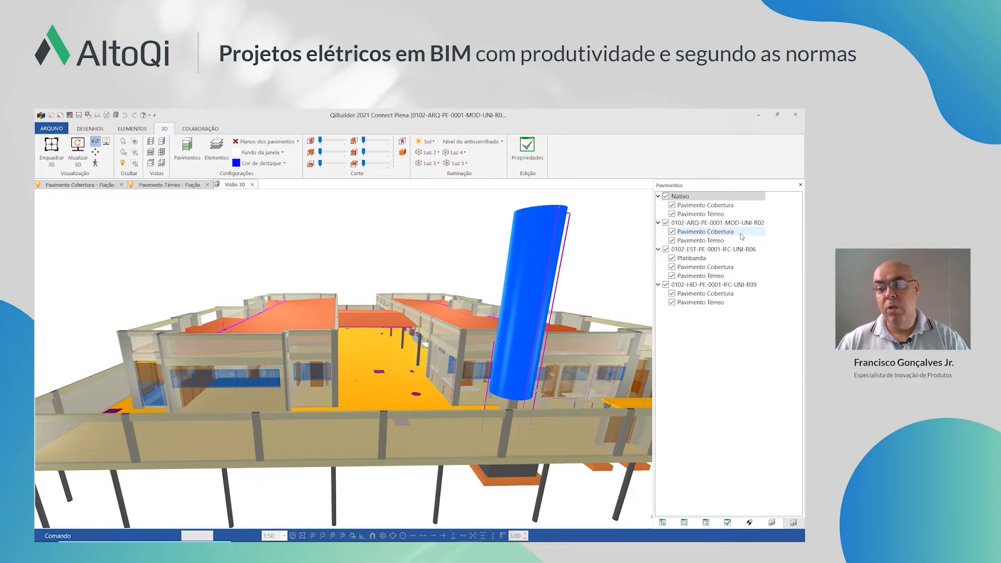
click(666, 223)
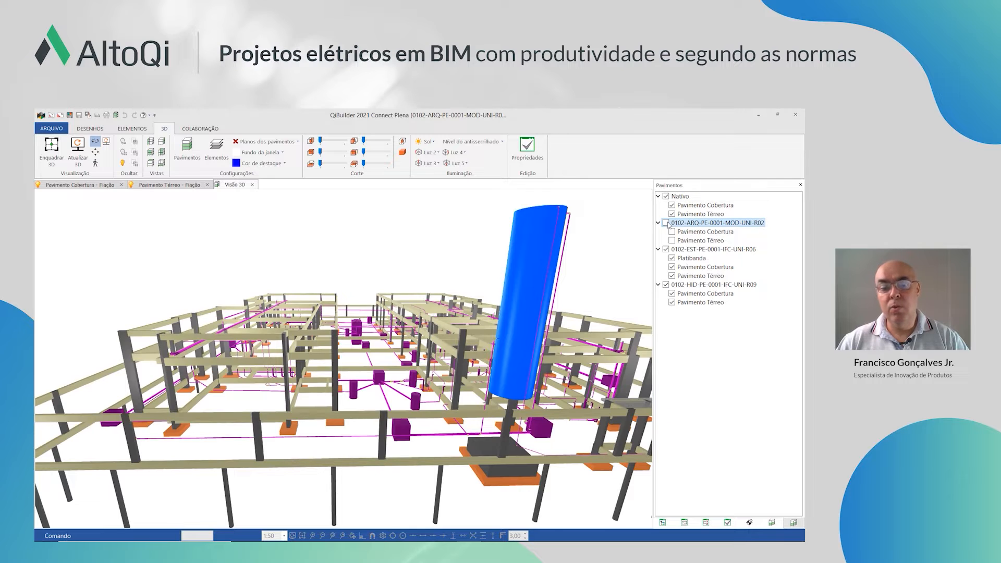
click(665, 222)
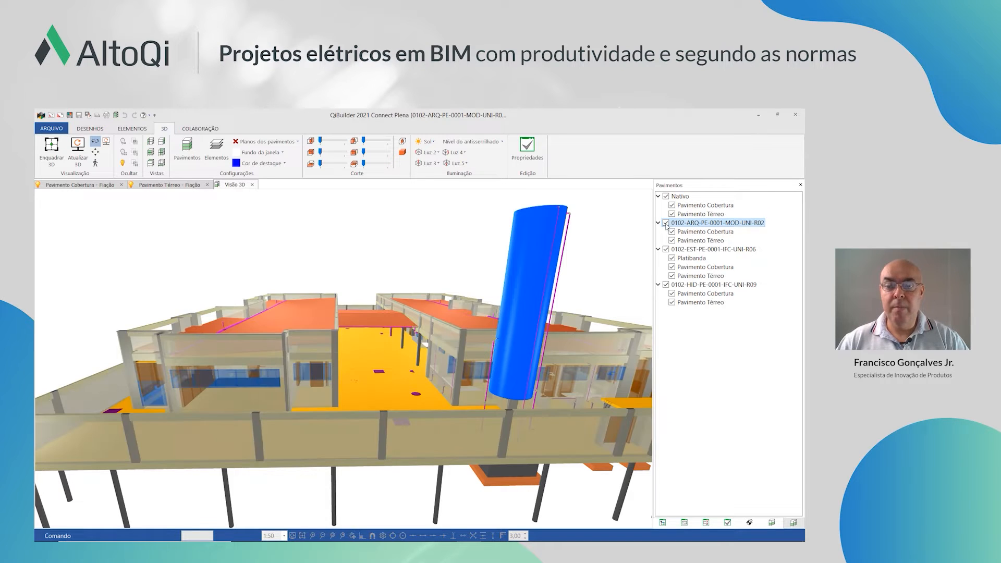
click(665, 249)
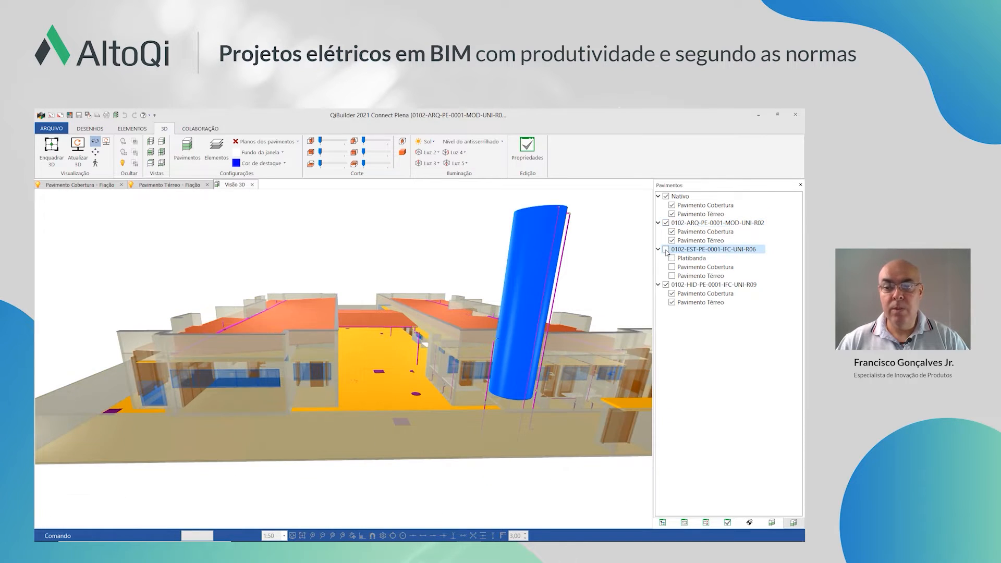
click(666, 249)
click(665, 285)
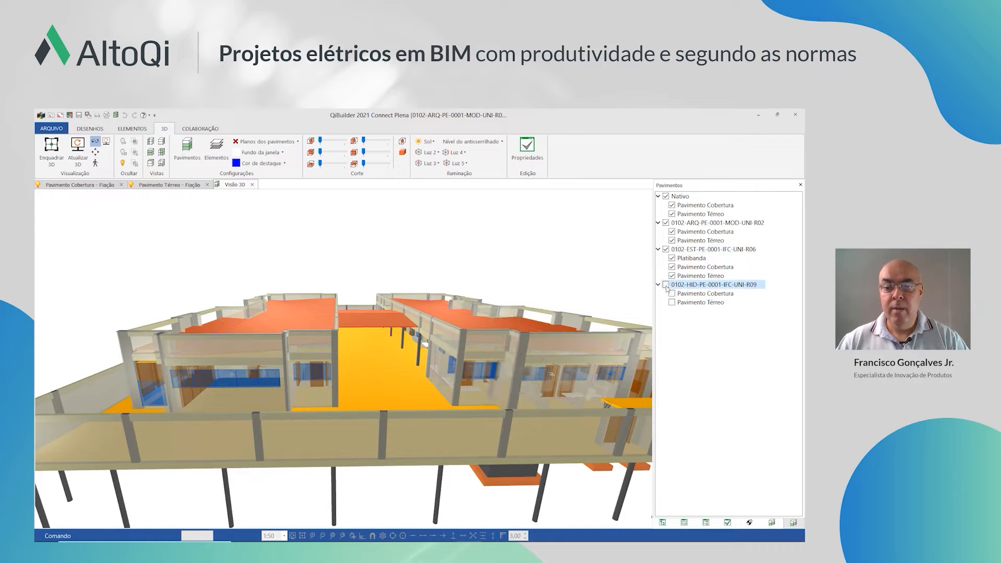
click(666, 285)
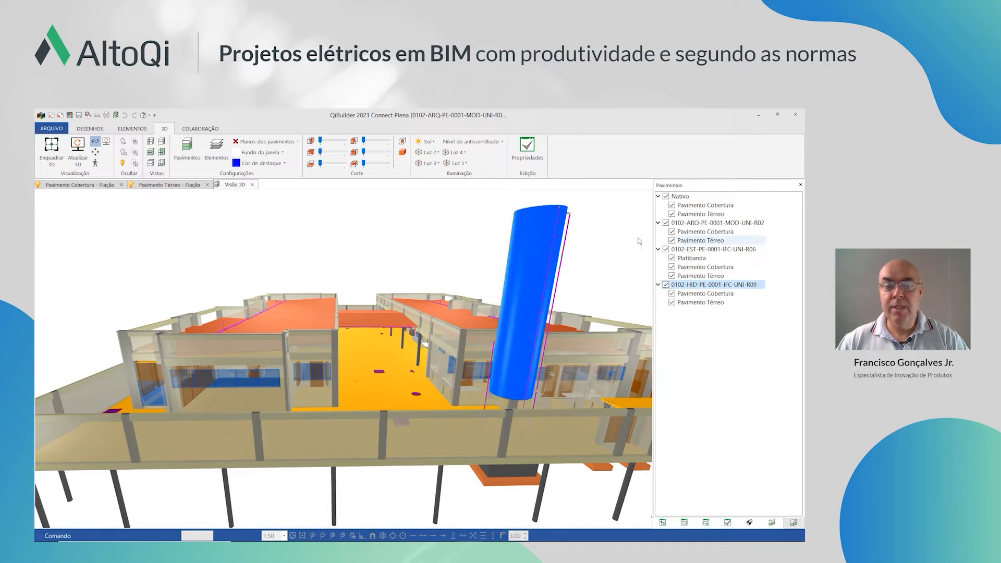
Return to the Pavimento Térreo - Fiação drawing and display the building's project structure beside it
scroll(276, 420, up, 4)
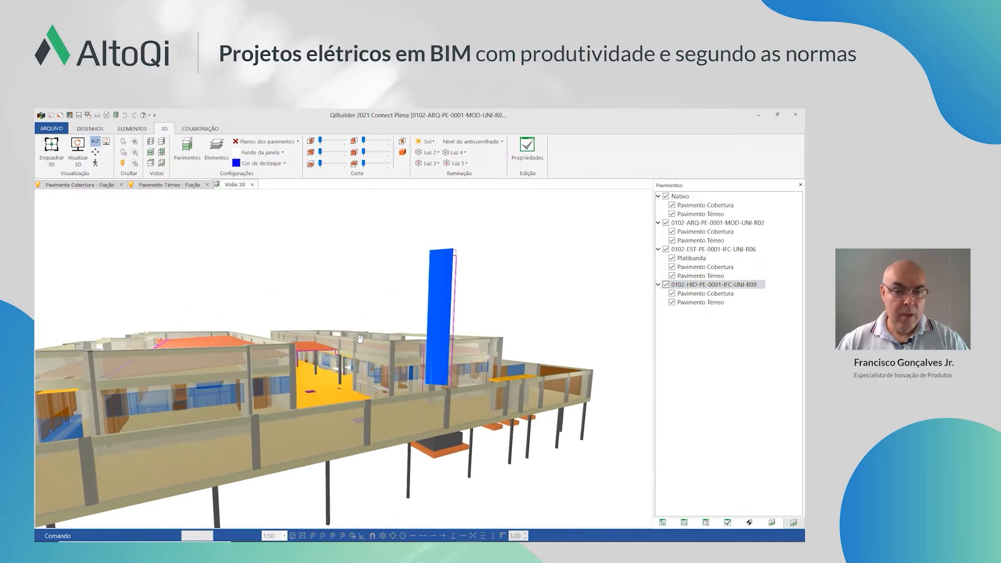
scroll(304, 404, up, 4)
drag(303, 402, 230, 344)
scroll(415, 396, down, 10)
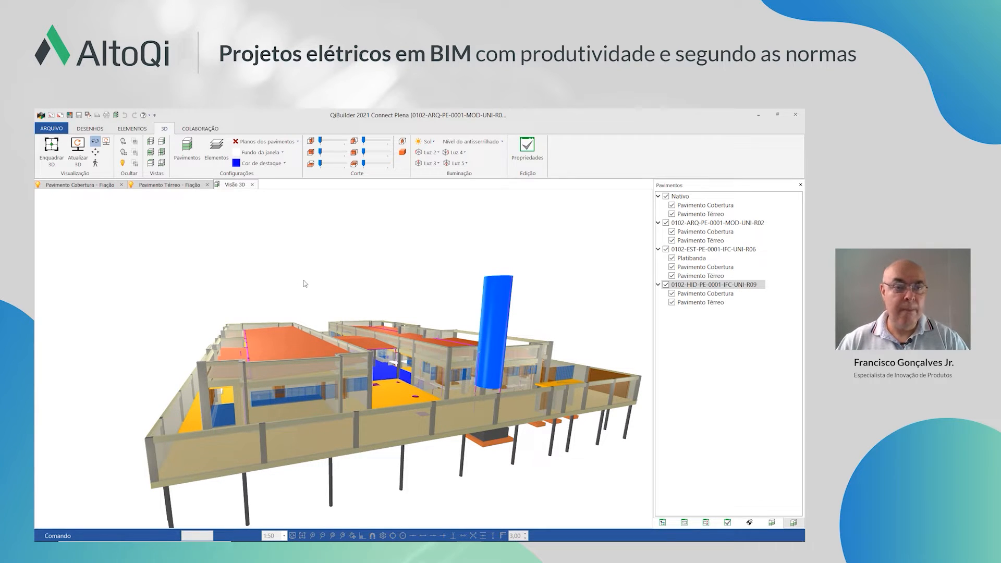
click(178, 186)
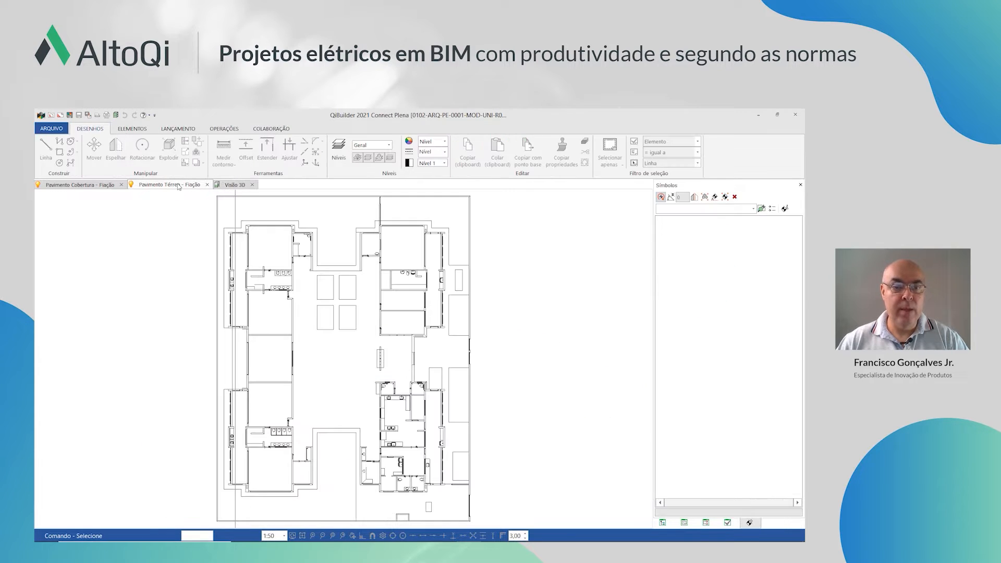
click(663, 523)
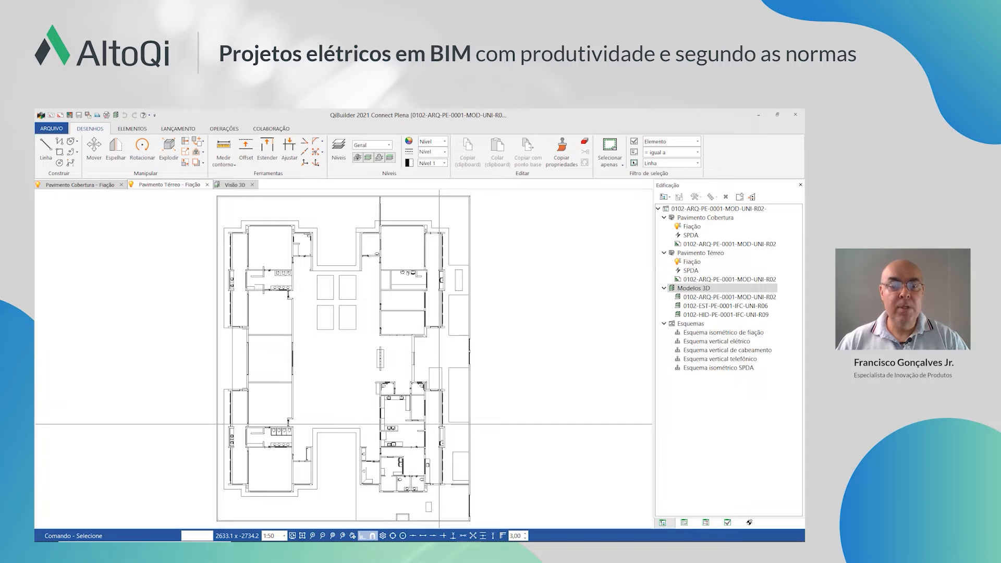
Bring up the electrical placement tools for the ground floor and choose Elétrica as the network type
click(185, 128)
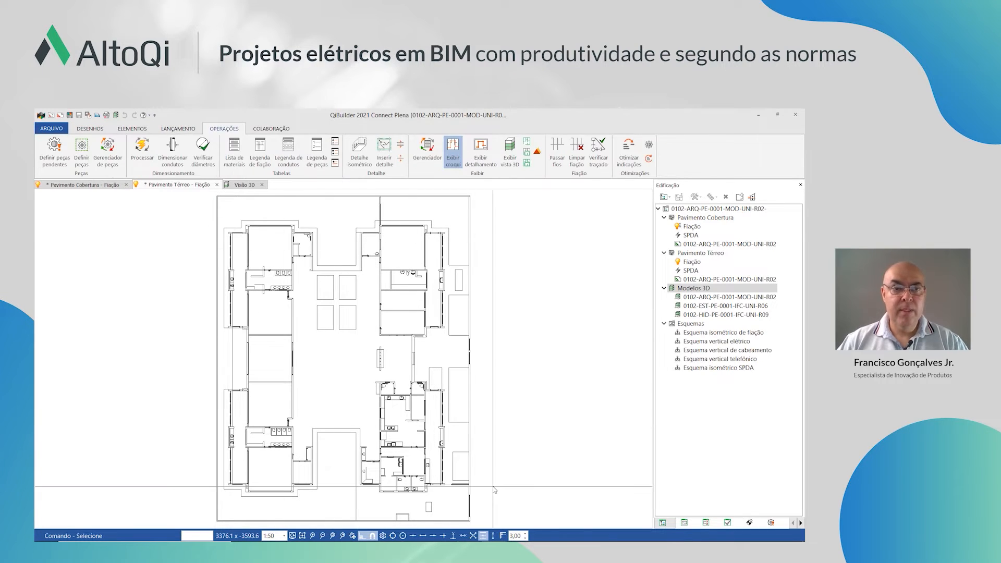
click(94, 130)
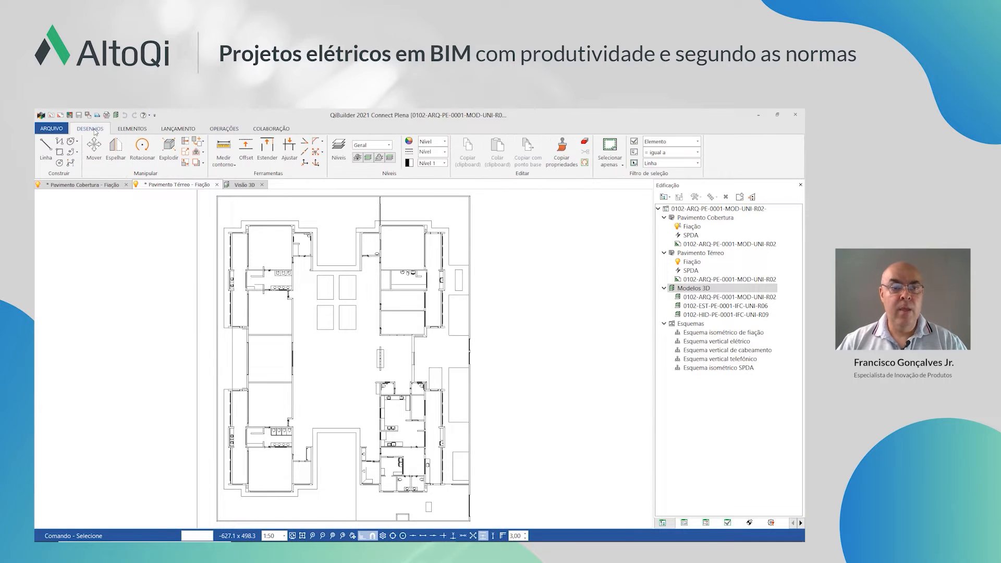
click(133, 129)
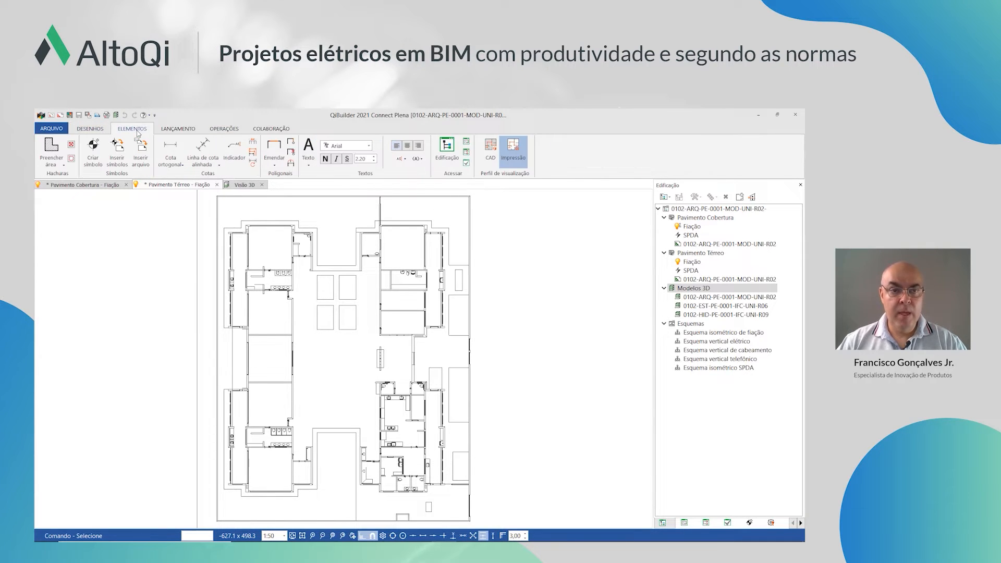
click(174, 130)
click(101, 142)
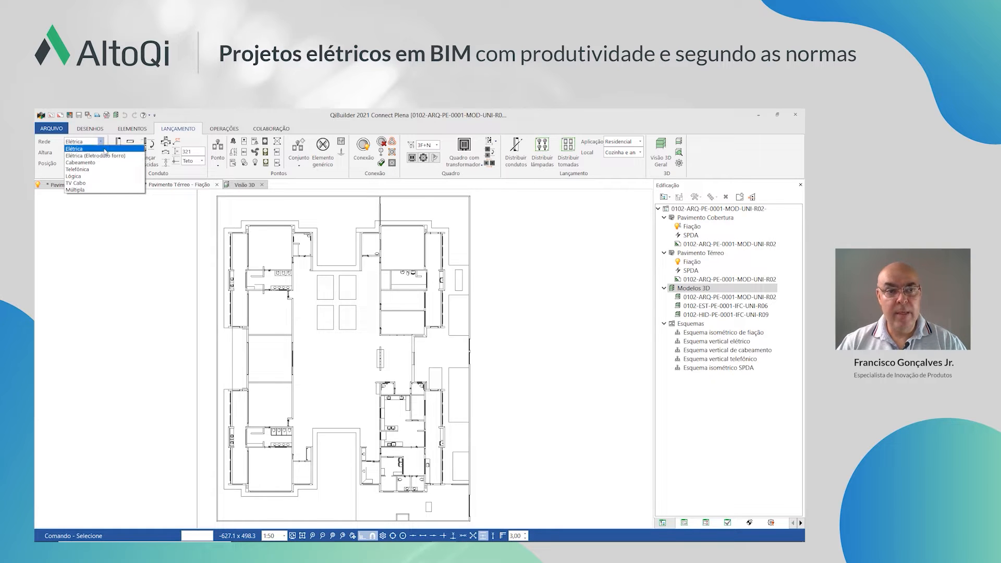
click(105, 149)
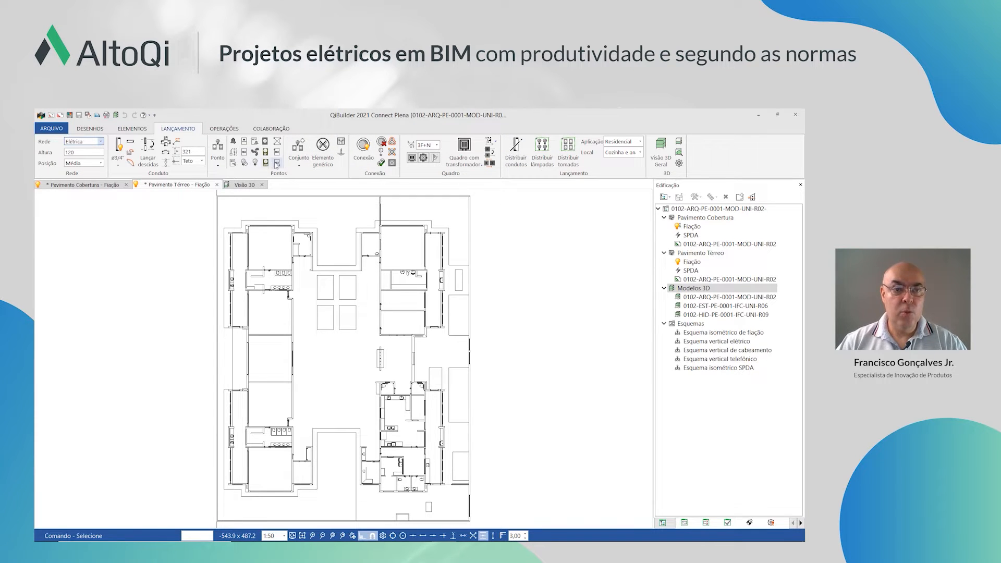
Open the Cadastro and expand the Biblioteca BIM - Elétrica class of parts
click(53, 129)
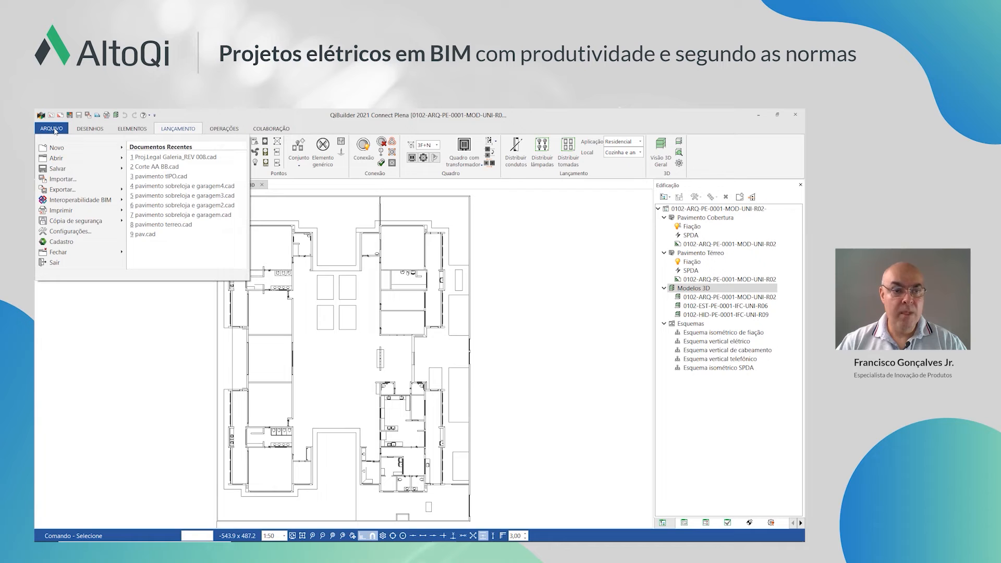
click(81, 243)
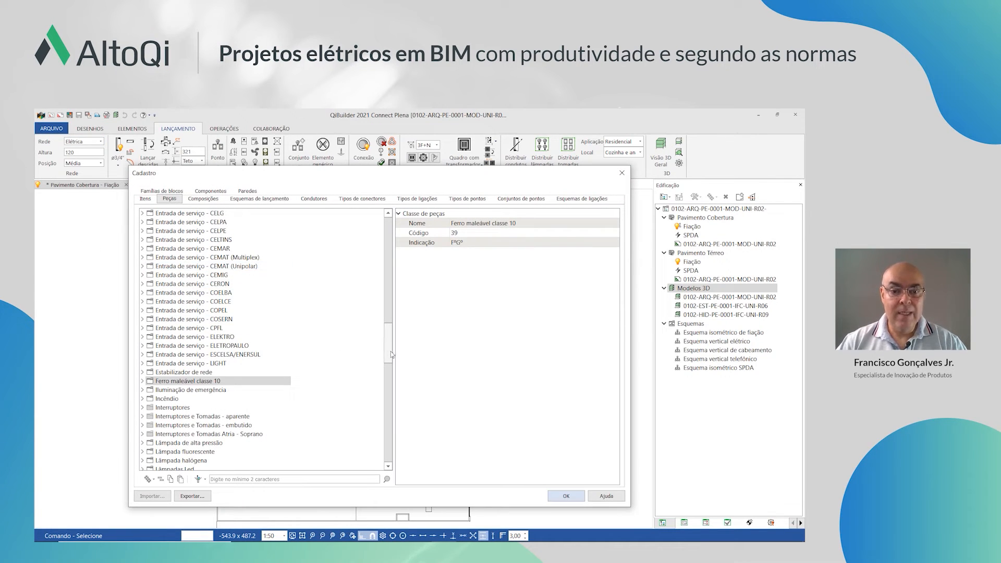
drag(388, 358, 403, 243)
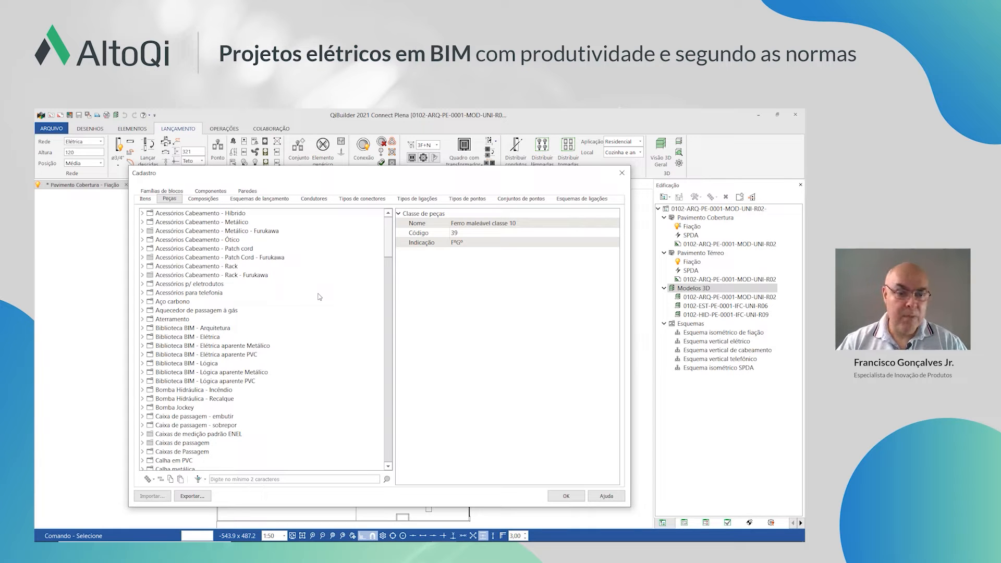
click(157, 338)
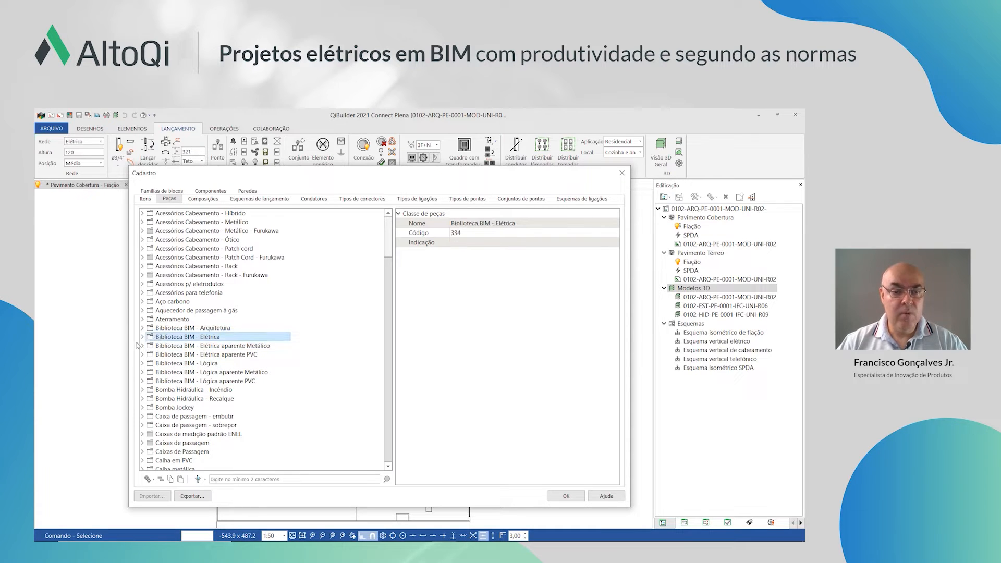
click(142, 338)
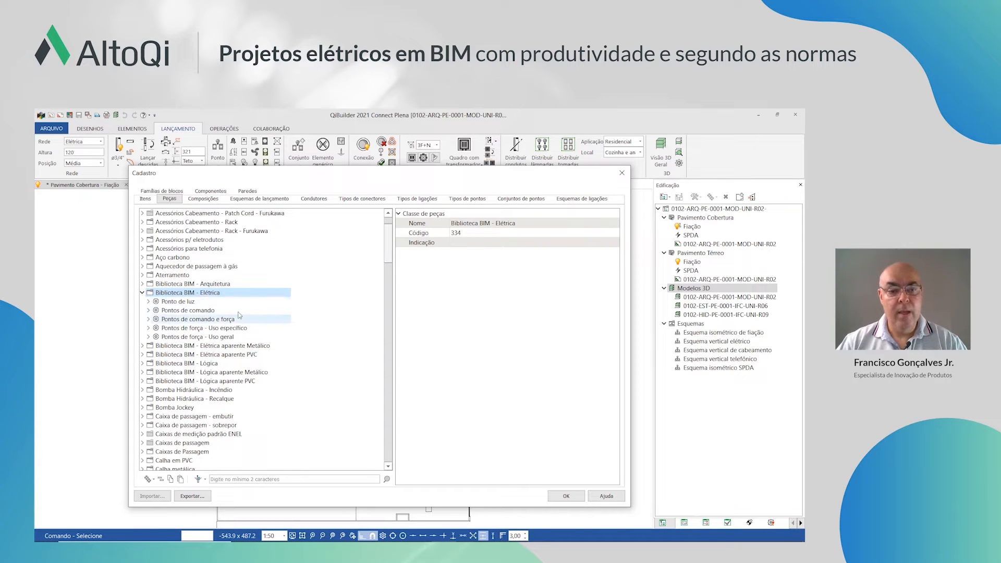
Expand the Ponto de luz group and view the 100 W and 10 W Tubular light point parts
scroll(238, 315, down, 1)
click(184, 267)
click(148, 268)
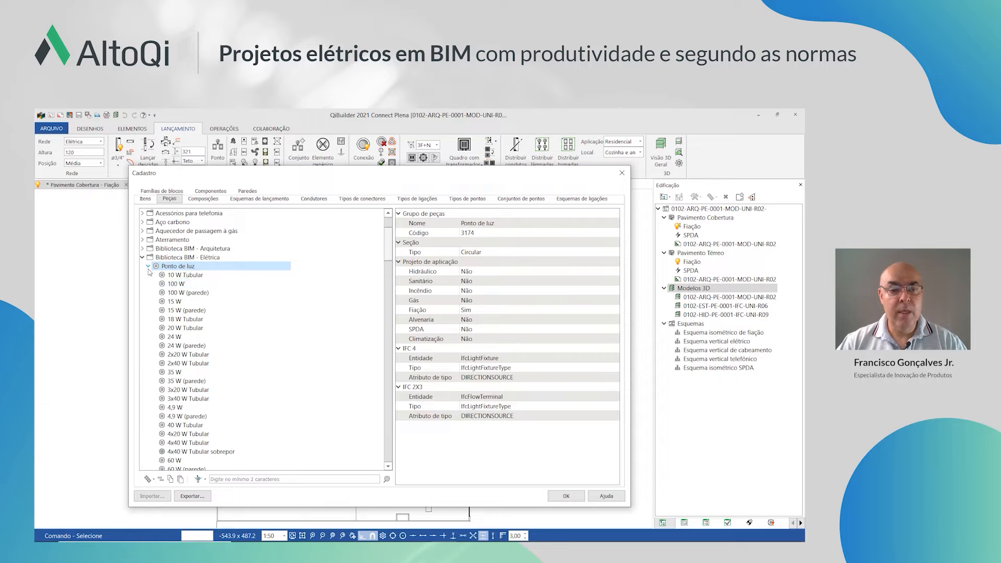
click(183, 284)
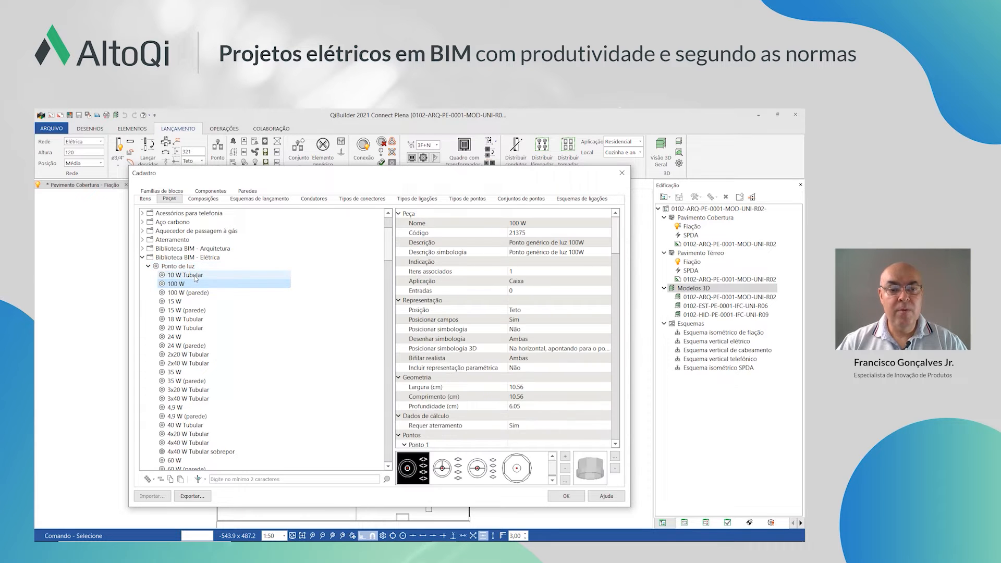
click(196, 276)
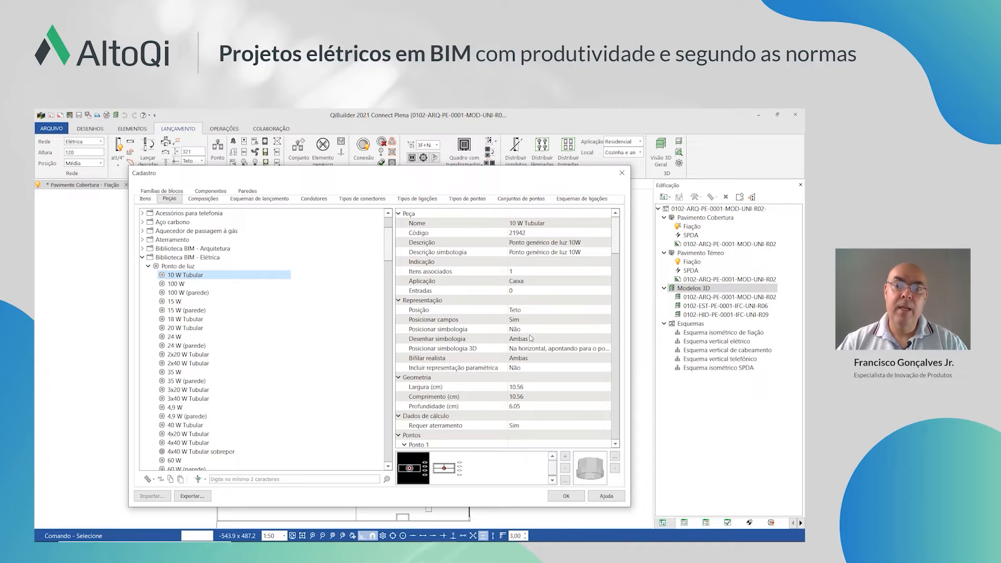
Examine the 10 W Tubular part's representation, geometry, lamp power and luminaire type, including the luminous flux for each voltage
scroll(575, 354, down, 1)
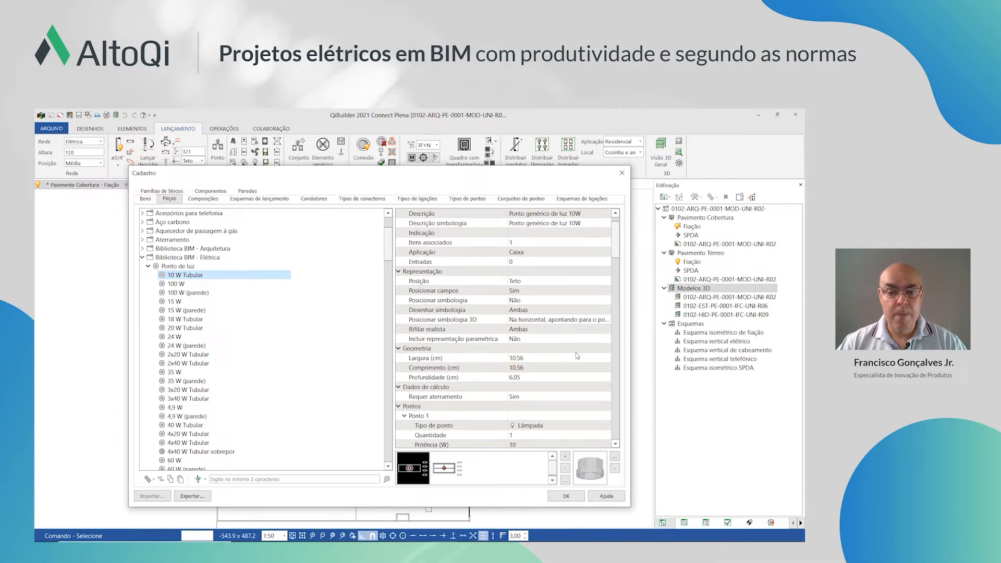
scroll(569, 395, down, 2)
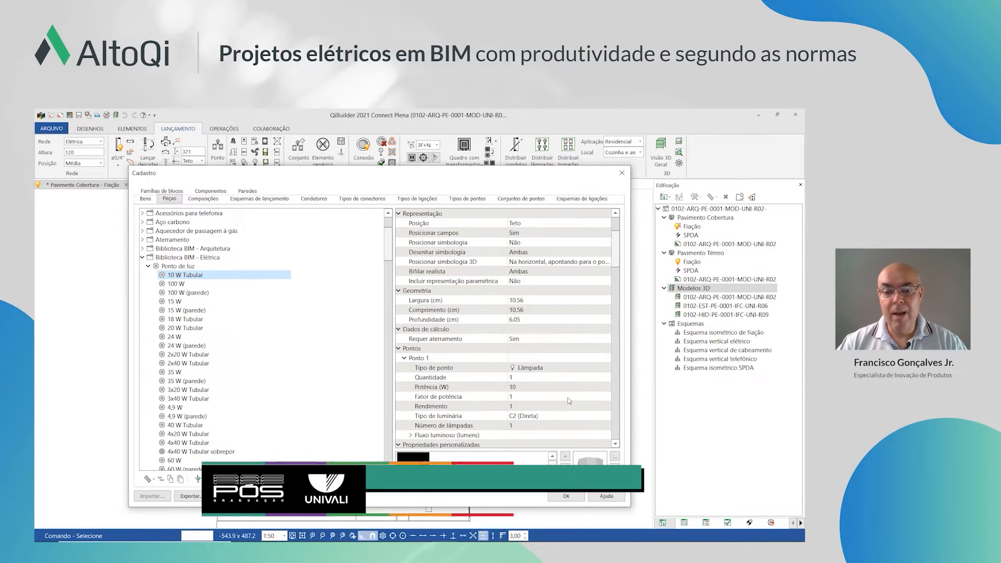
drag(506, 388, 525, 390)
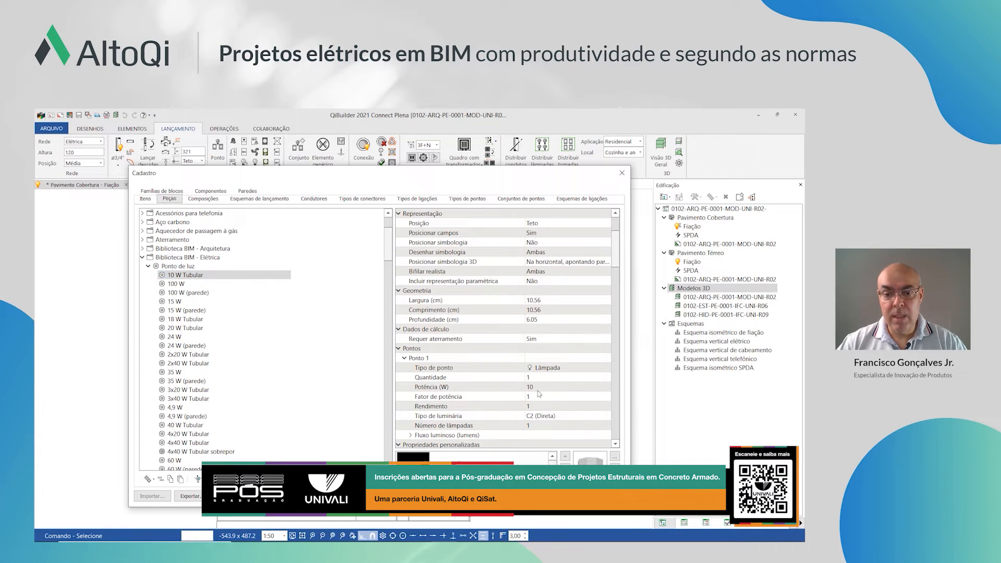
scroll(557, 401, down, 2)
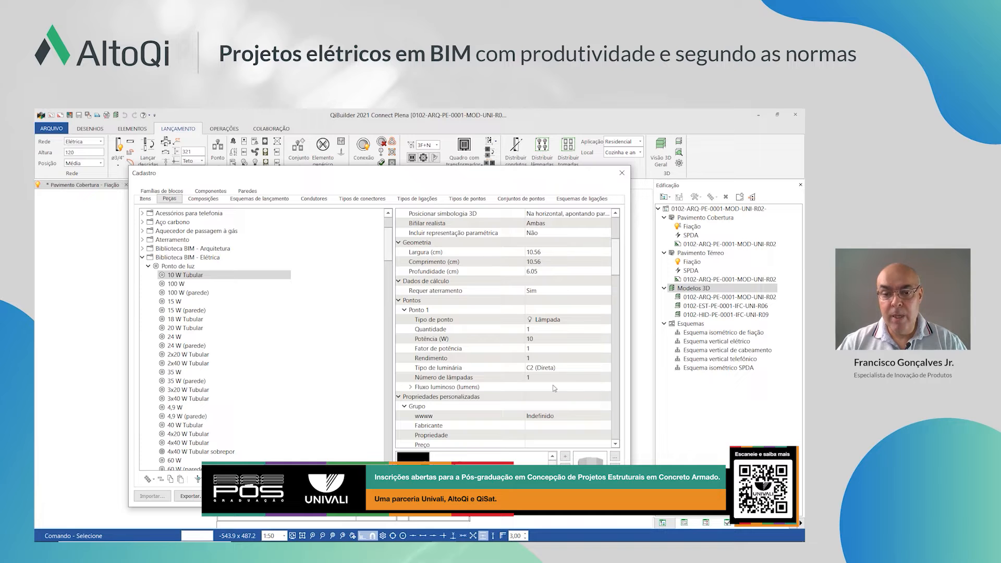
click(410, 387)
scroll(548, 346, down, 2)
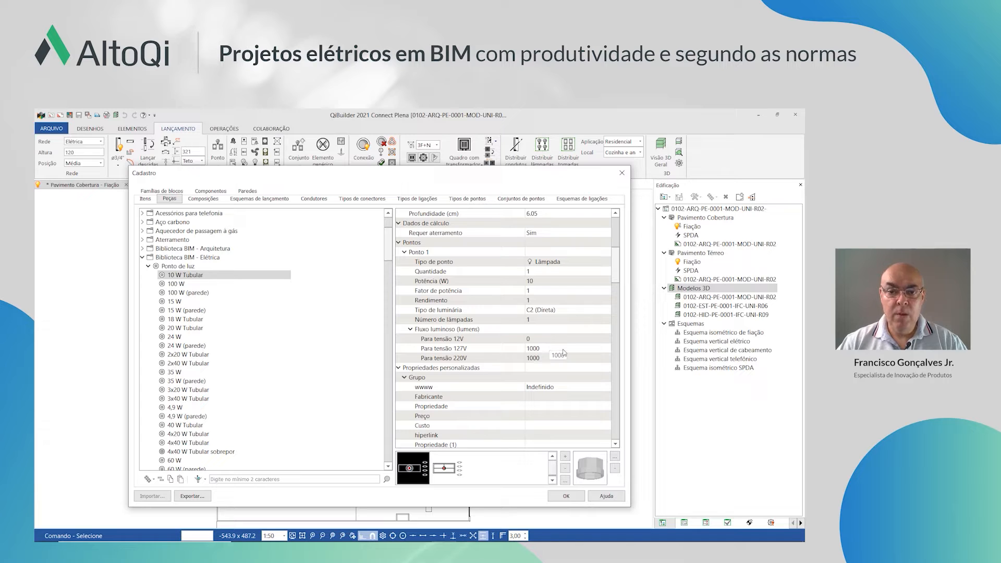
scroll(565, 348, up, 3)
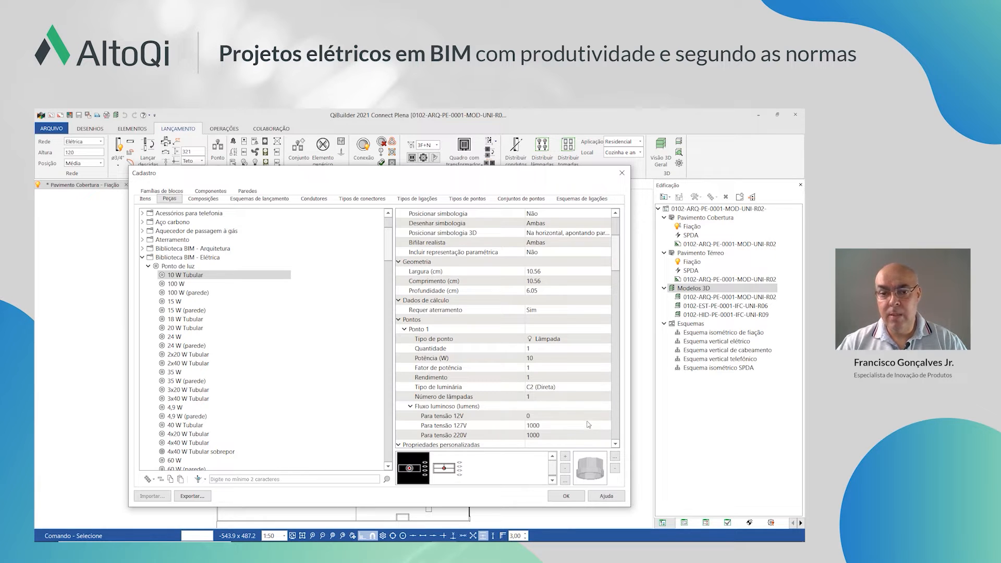
scroll(588, 425, up, 1)
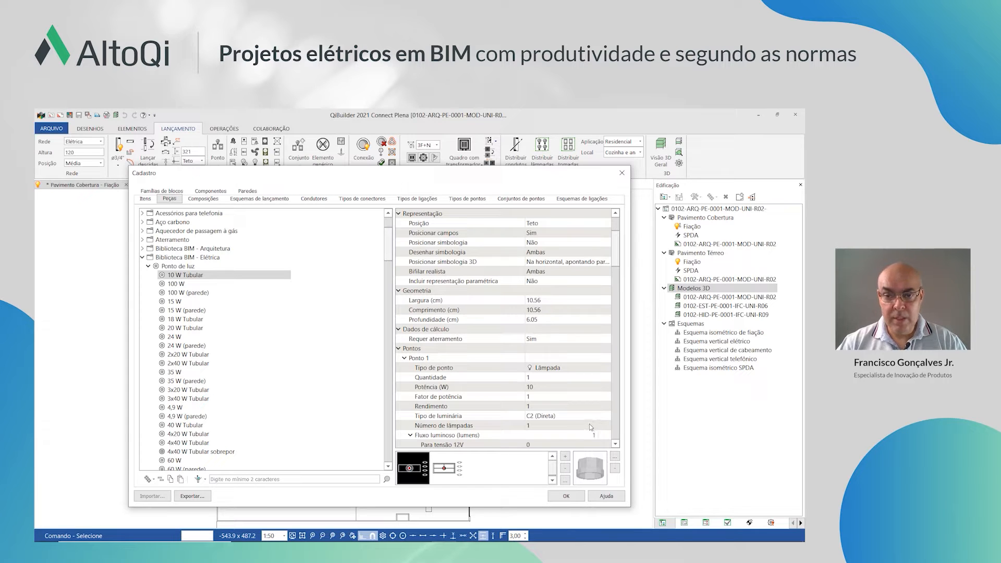
scroll(591, 427, up, 2)
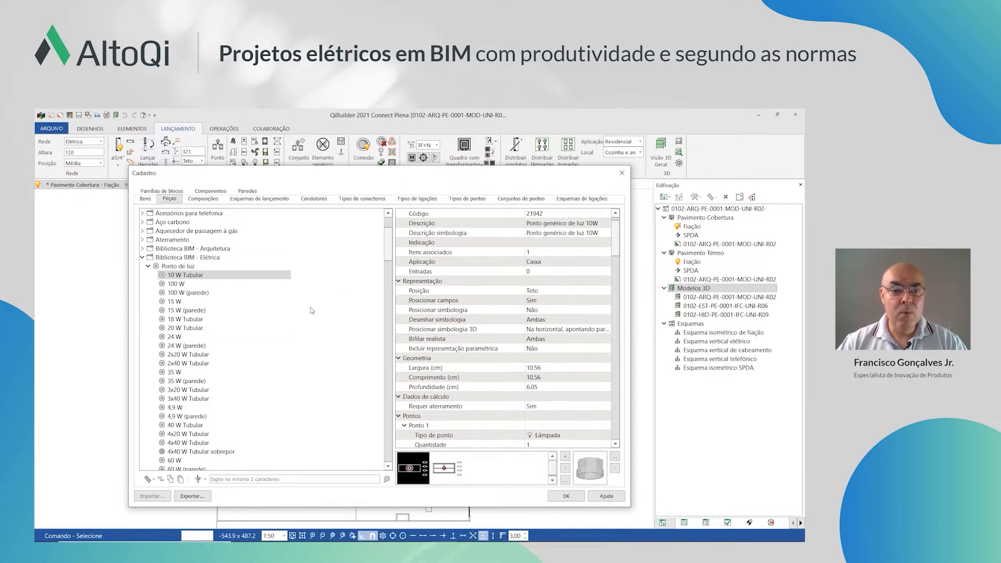
Close the Cadastro and view the electrical point types available for placement, including the other command points
click(565, 496)
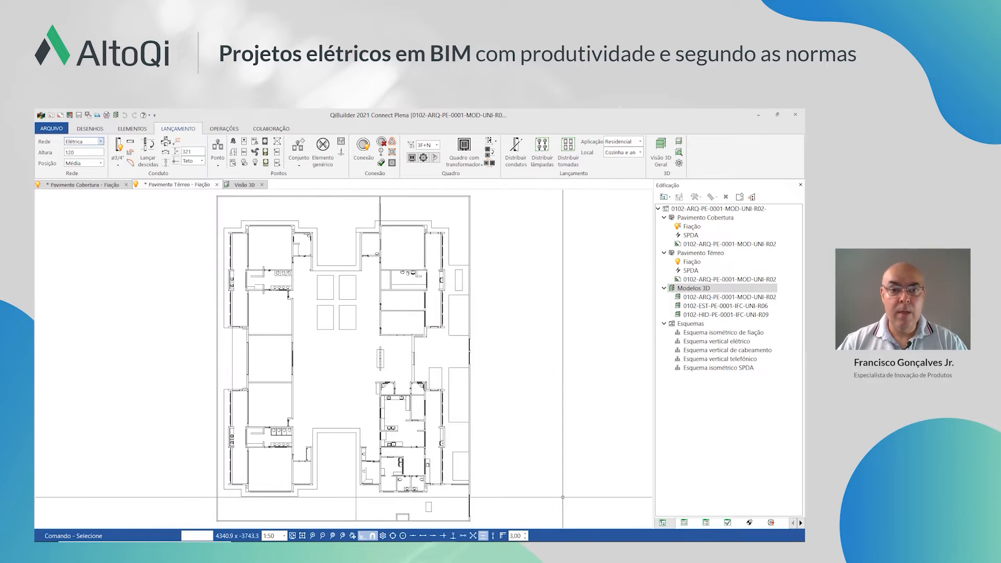
click(217, 159)
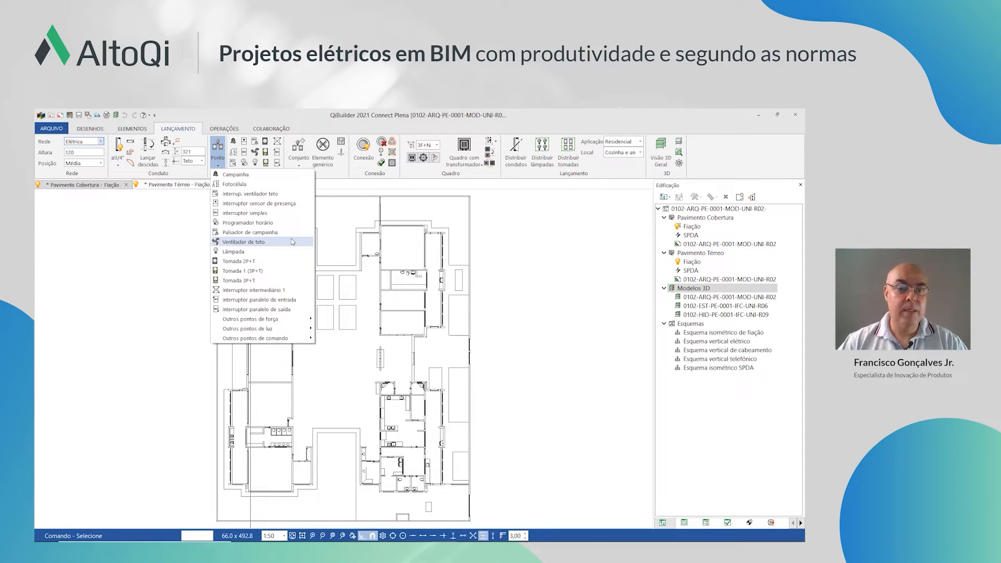
mouse_move(291, 329)
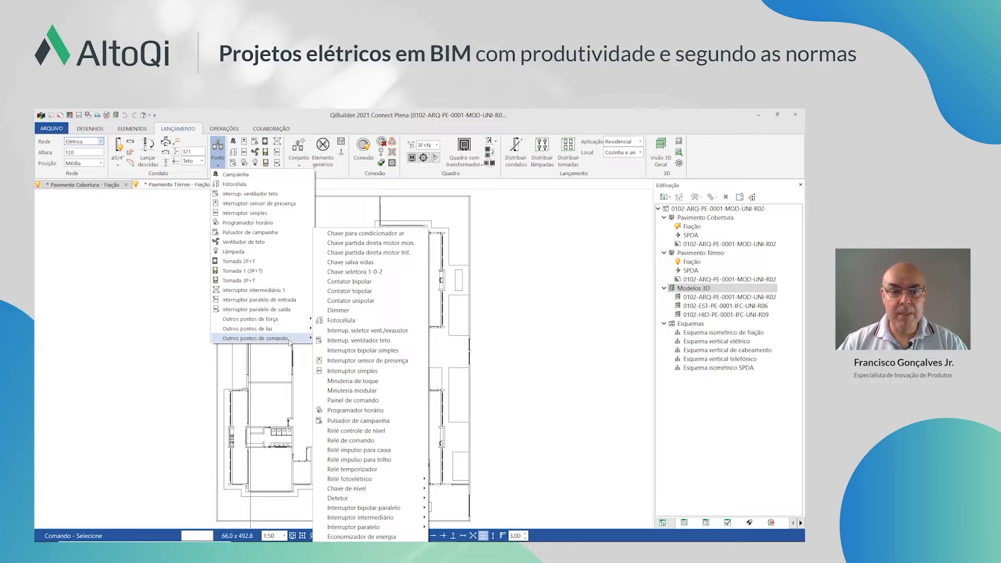
click(217, 148)
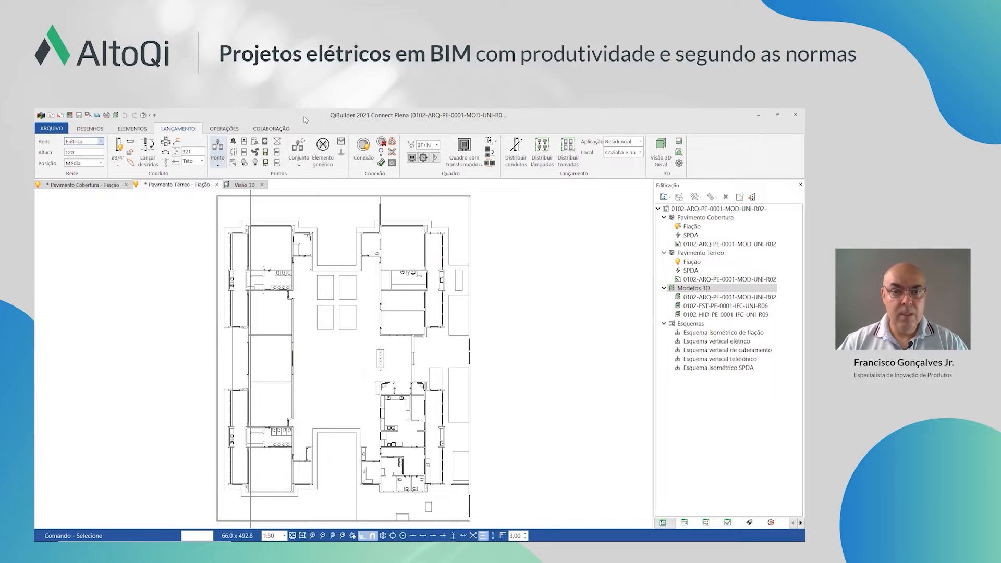
Insert a lamp point at Teto position, centred between opposite corners of the small washbasin room in the upper part of the plan
scroll(283, 280, up, 4)
scroll(295, 285, down, 7)
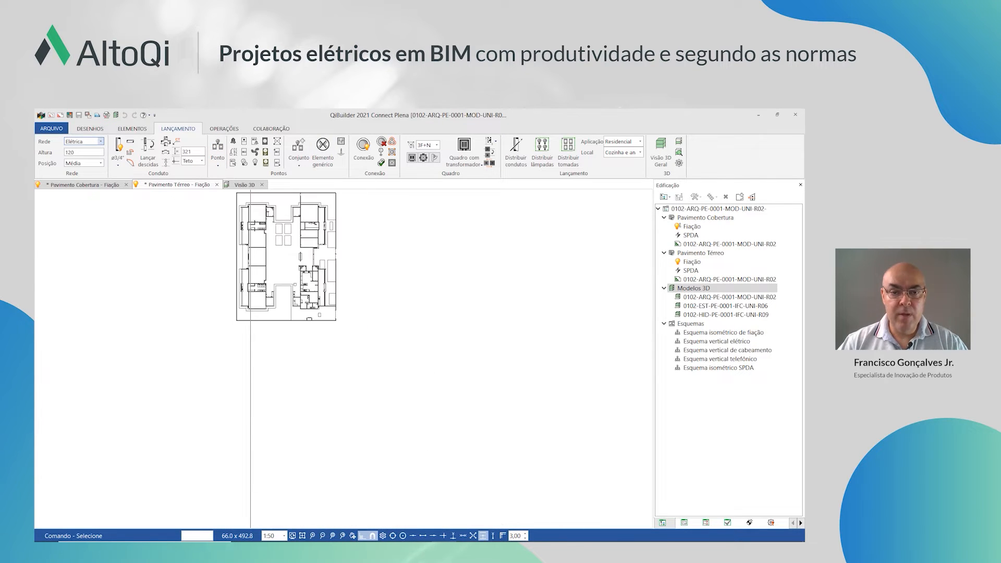
scroll(250, 193, up, 5)
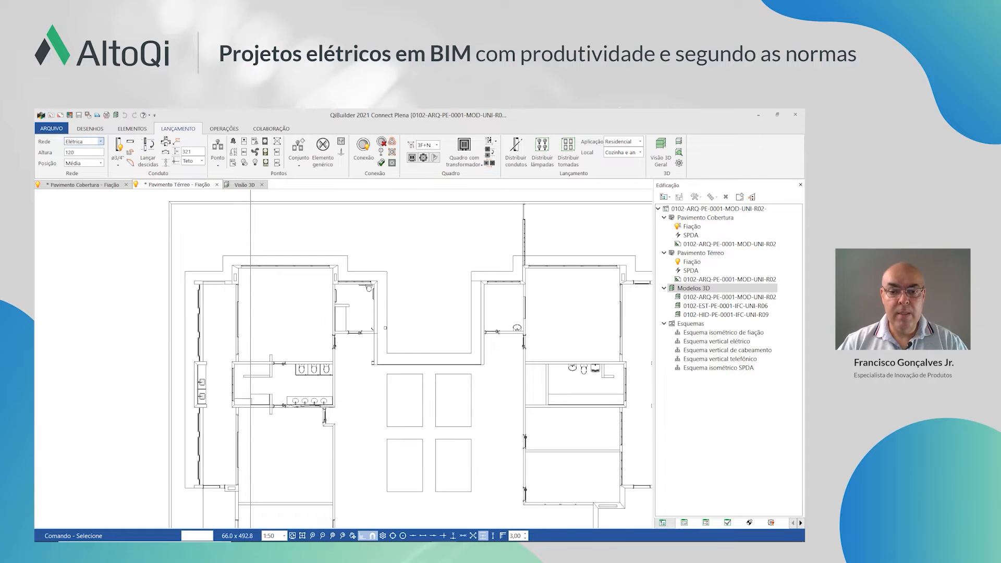
scroll(251, 191, up, 2)
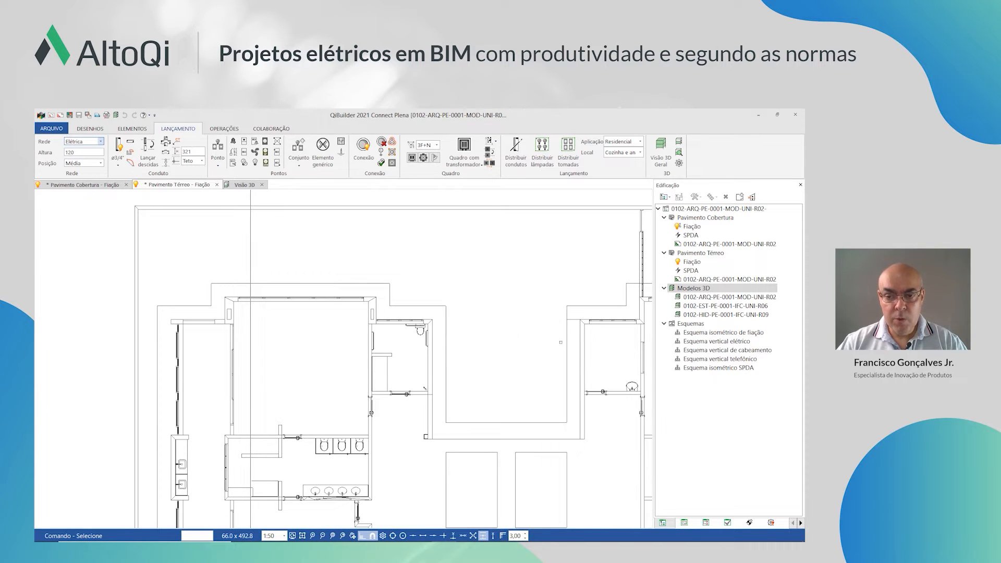
middle_drag(562, 341, 369, 323)
scroll(453, 330, up, 4)
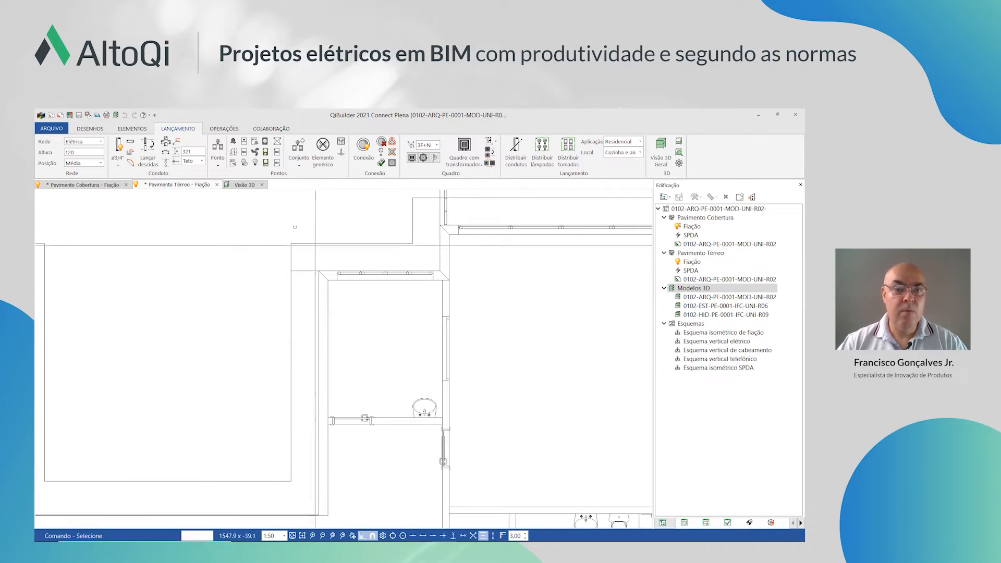
click(83, 163)
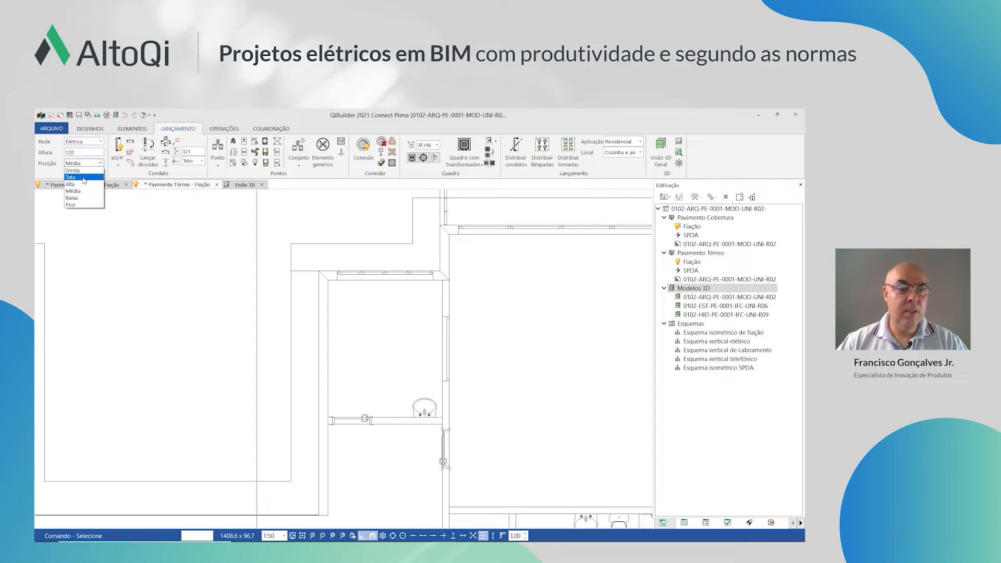
click(76, 205)
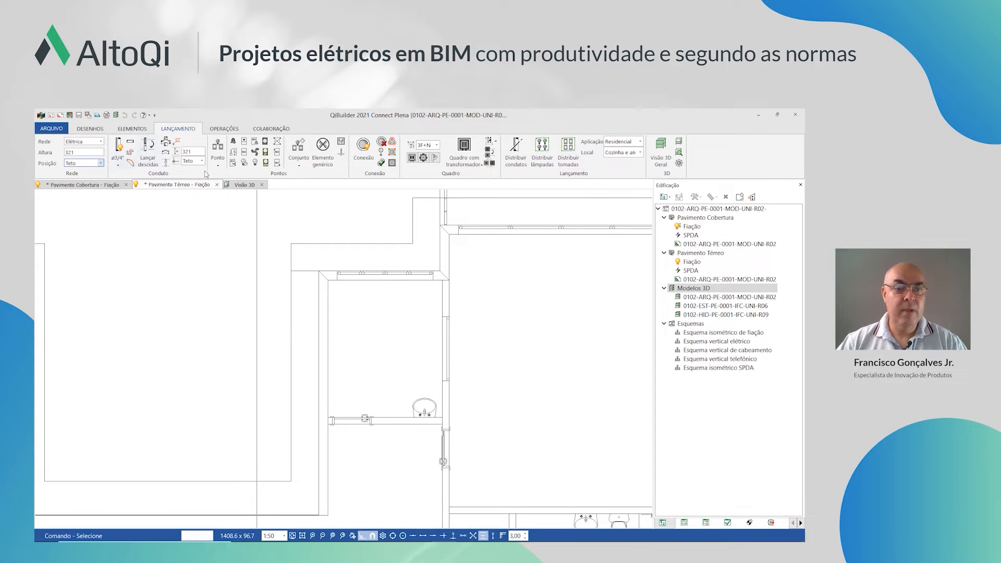
click(256, 164)
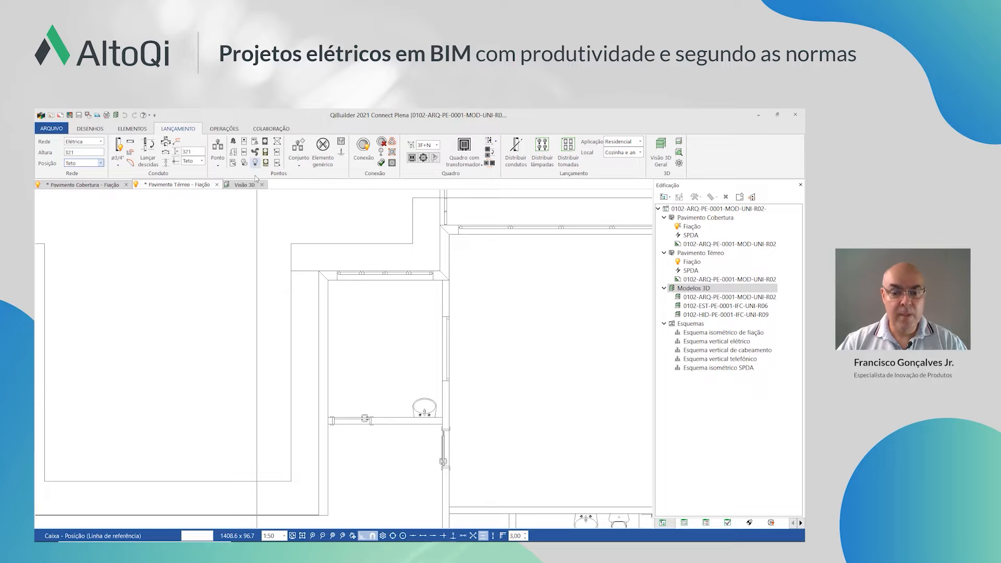
click(463, 536)
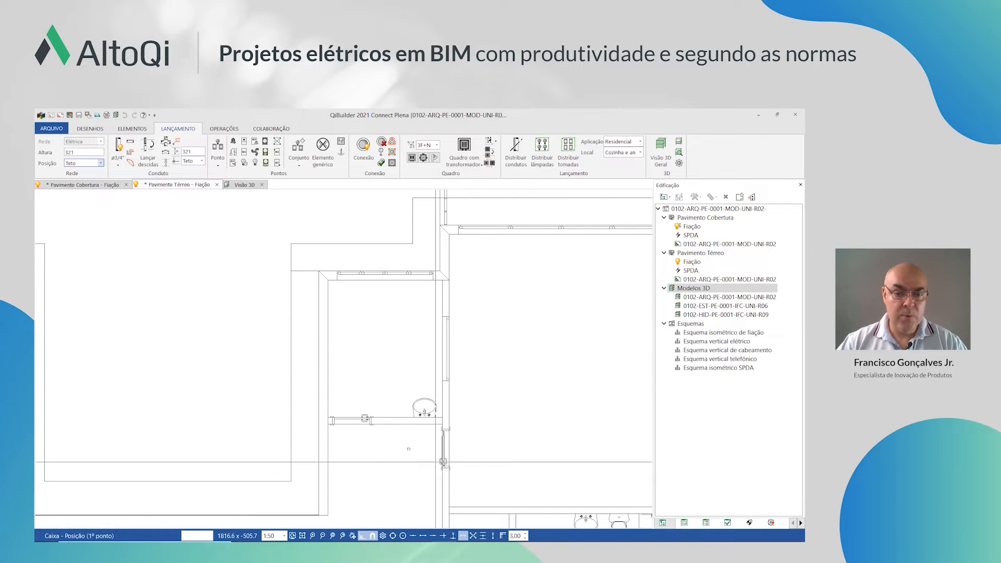
click(441, 423)
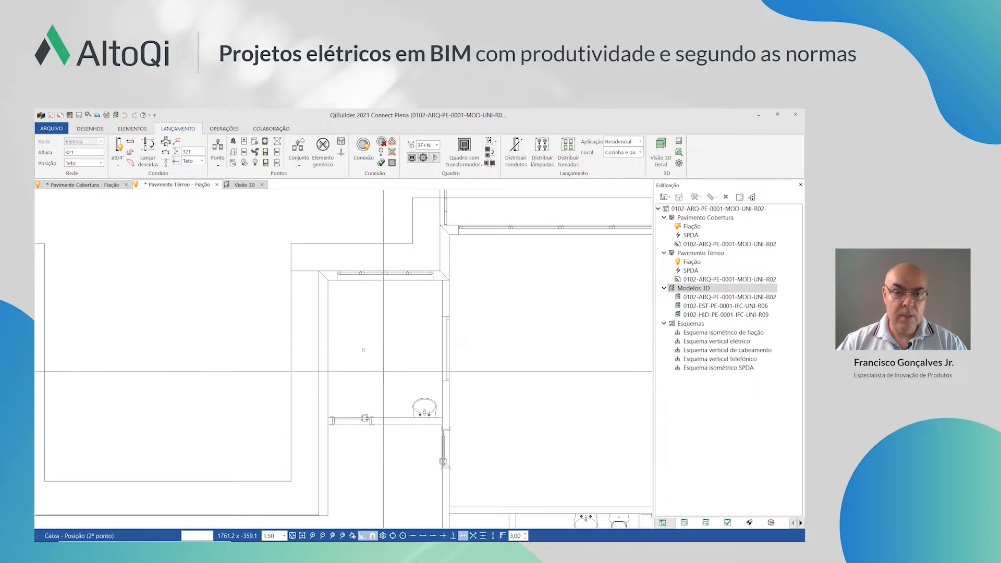
click(327, 280)
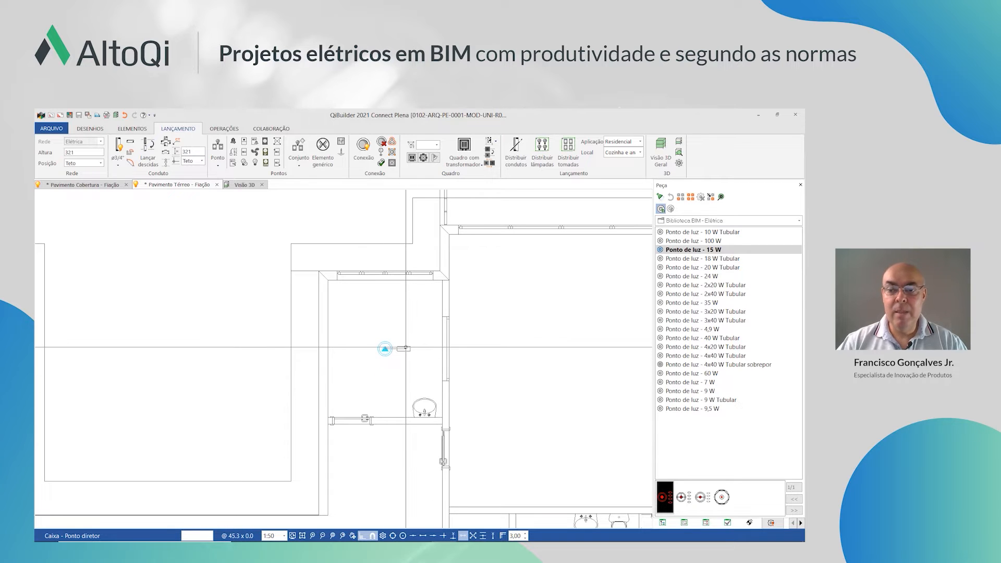
Browse the part classes available for the lamp point, keeping Biblioteca BIM - Elétrica as the class
click(799, 221)
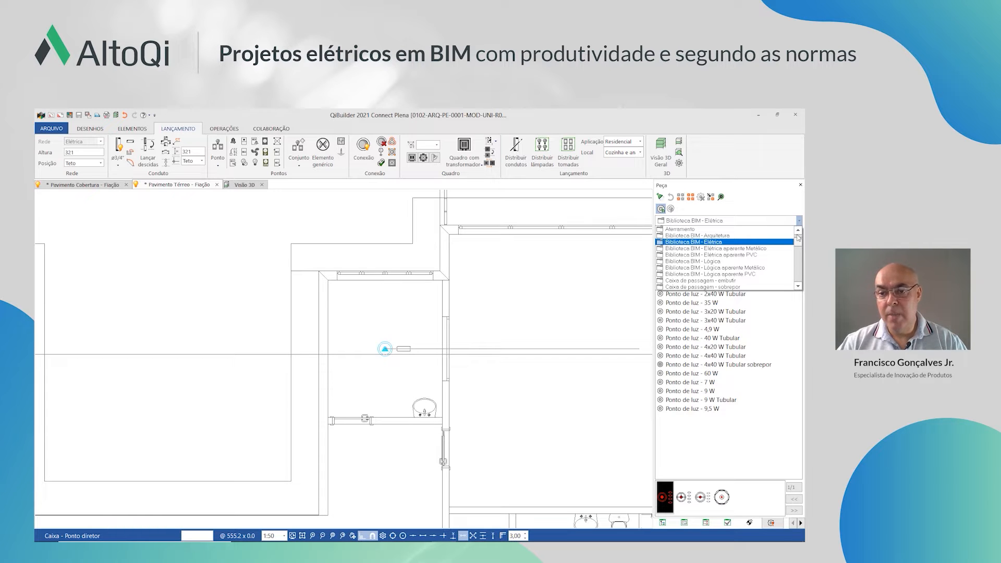
scroll(779, 256, down, 2)
scroll(779, 256, down, 5)
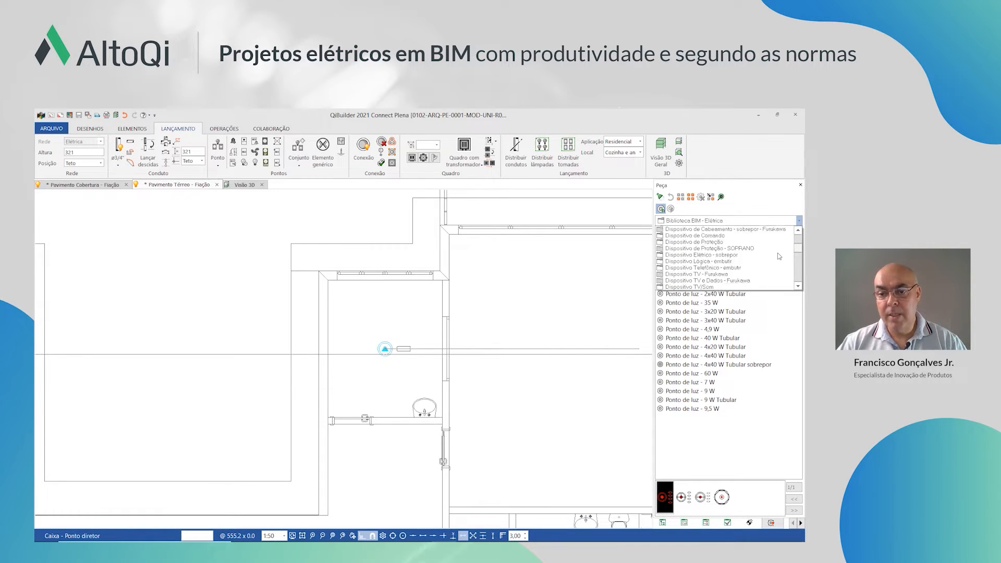
scroll(779, 256, down, 5)
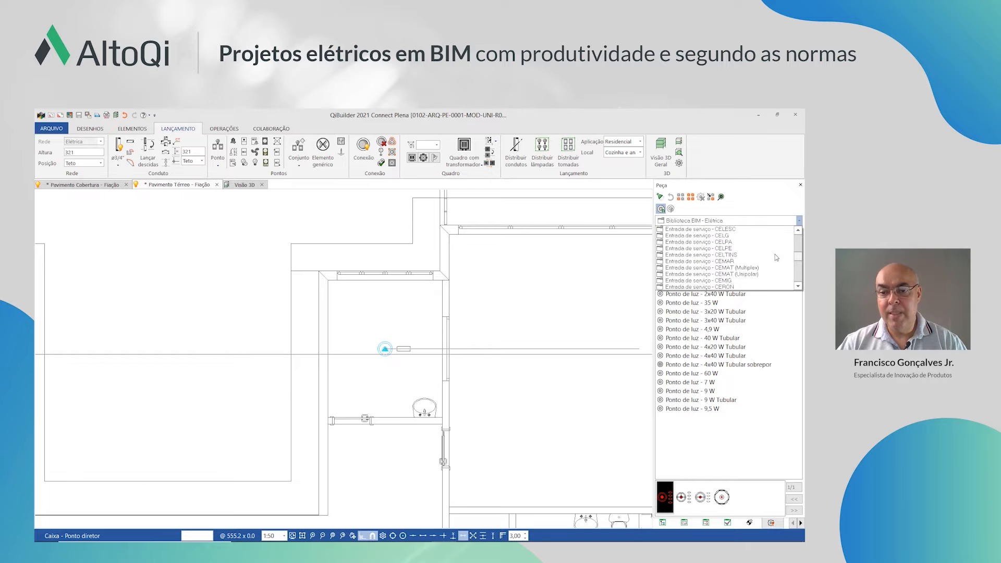
scroll(776, 257, down, 2)
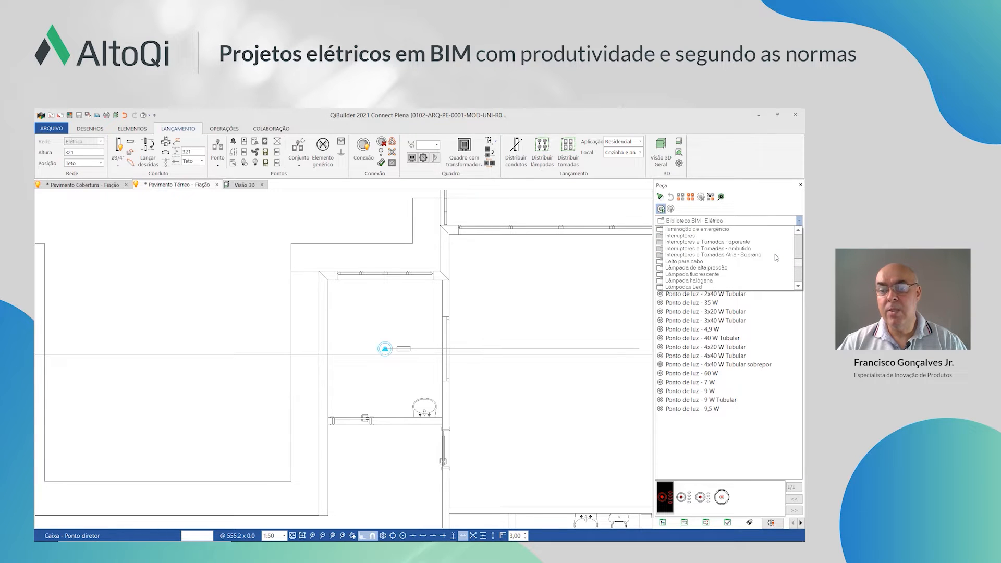
scroll(776, 257, down, 2)
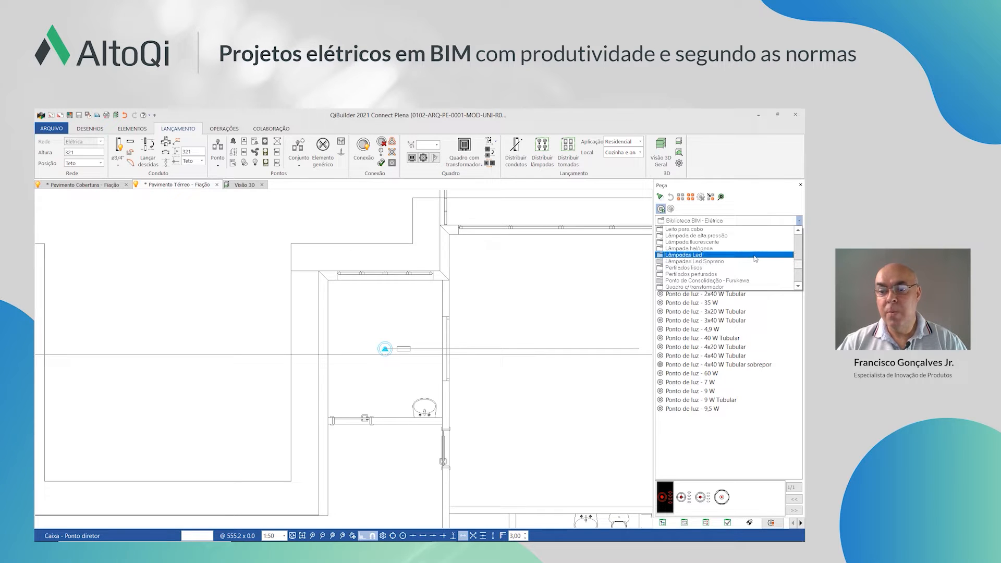
scroll(755, 258, up, 5)
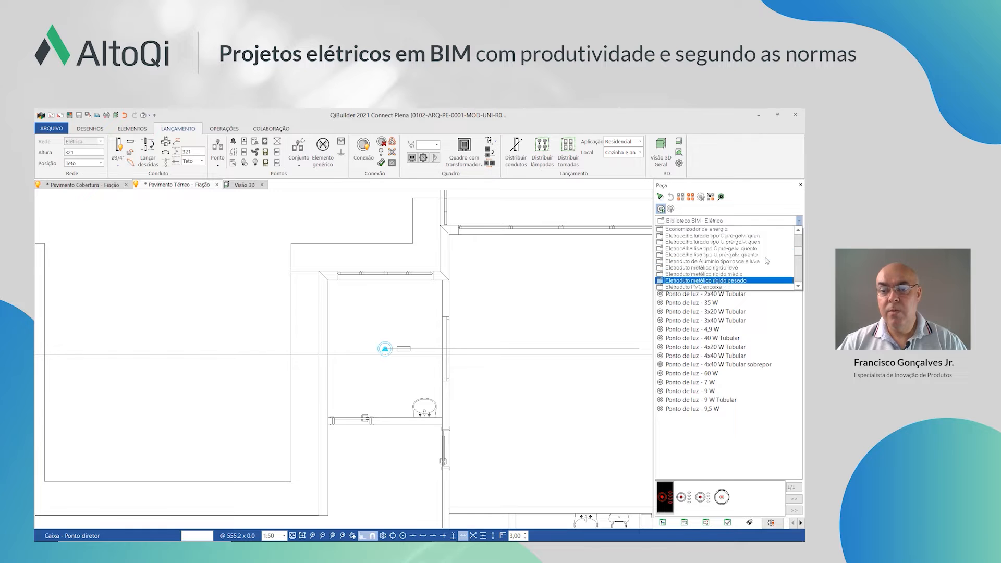
scroll(767, 261, up, 8)
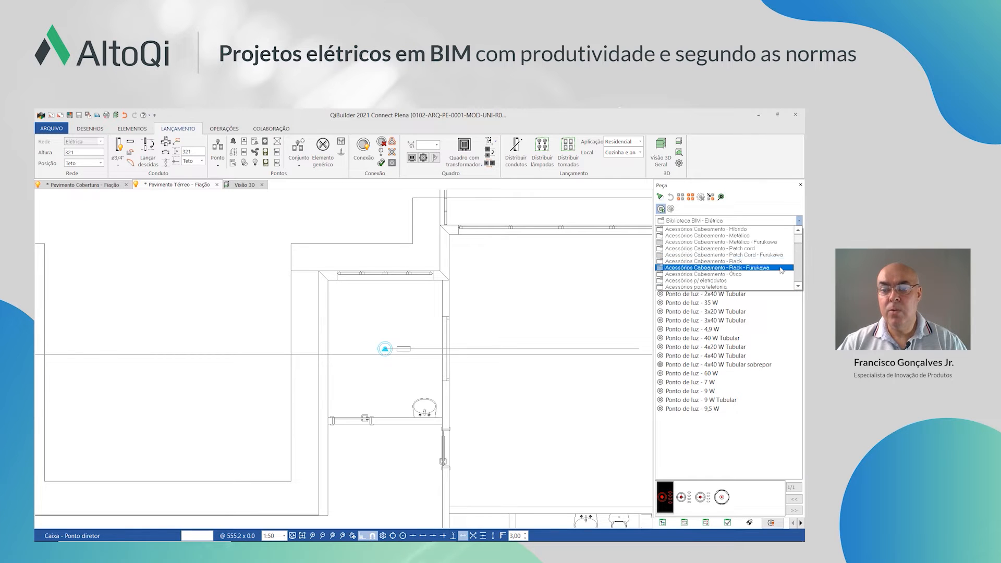
scroll(781, 270, down, 5)
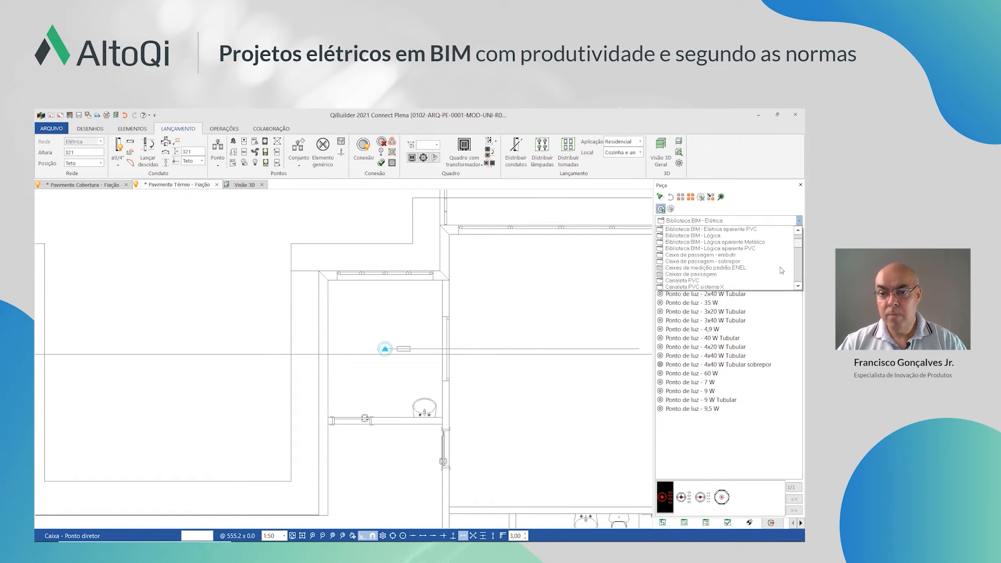
scroll(780, 270, up, 3)
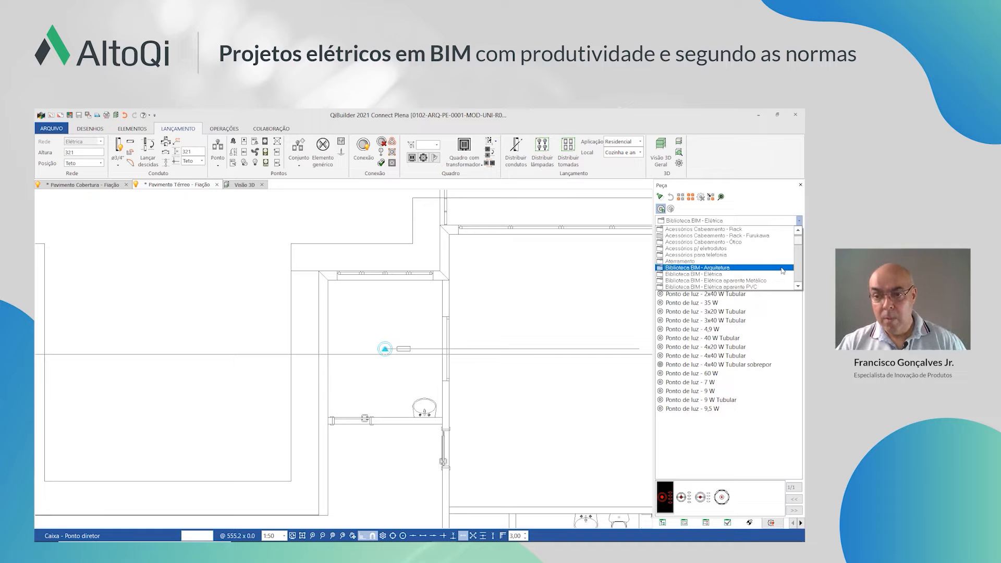
click(777, 273)
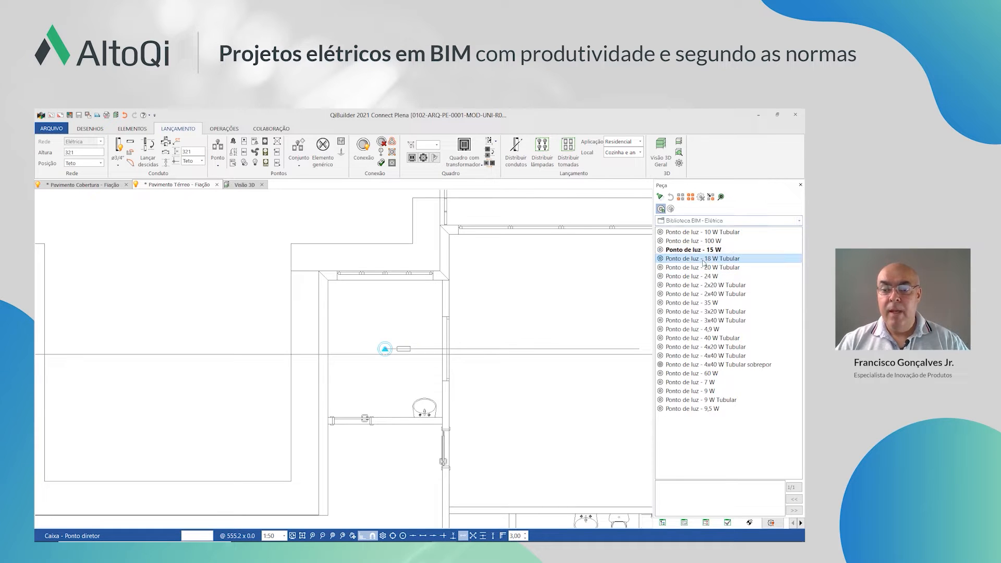
Assign the Ponto de luz - 15 W part, compare its symbols, keep the first one and finish placing it with its label beside it
click(699, 249)
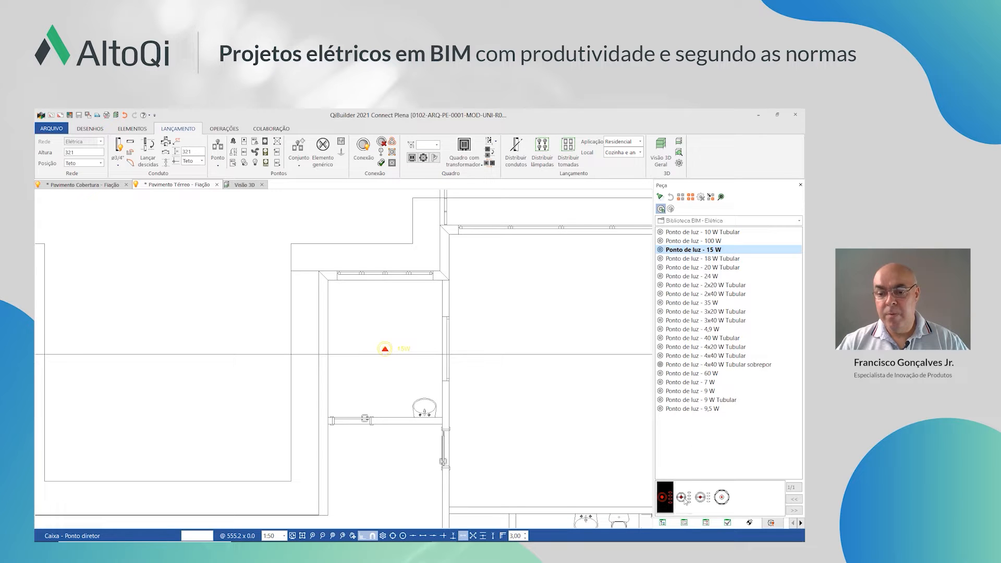
click(682, 497)
click(701, 498)
click(721, 498)
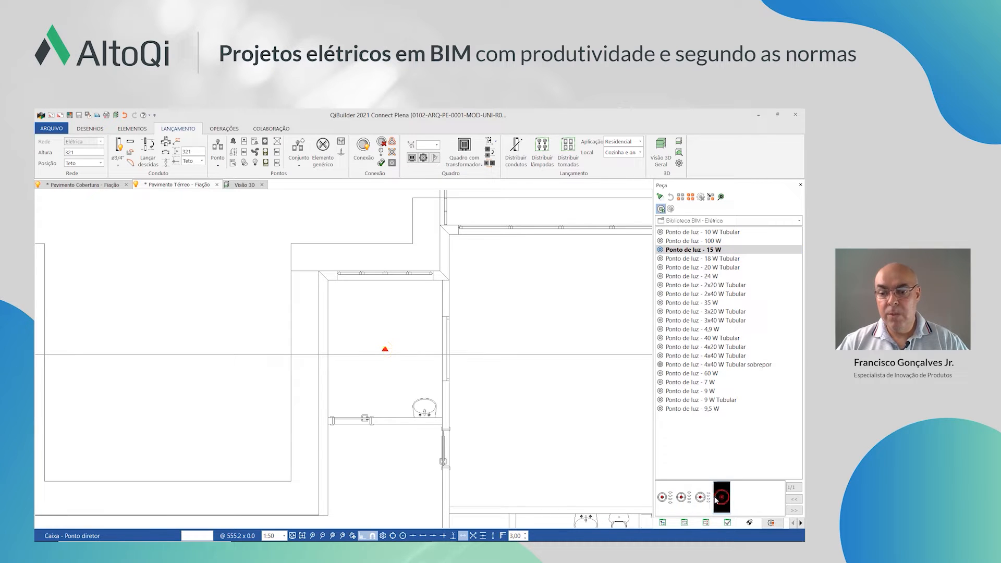
click(662, 498)
scroll(409, 345, up, 2)
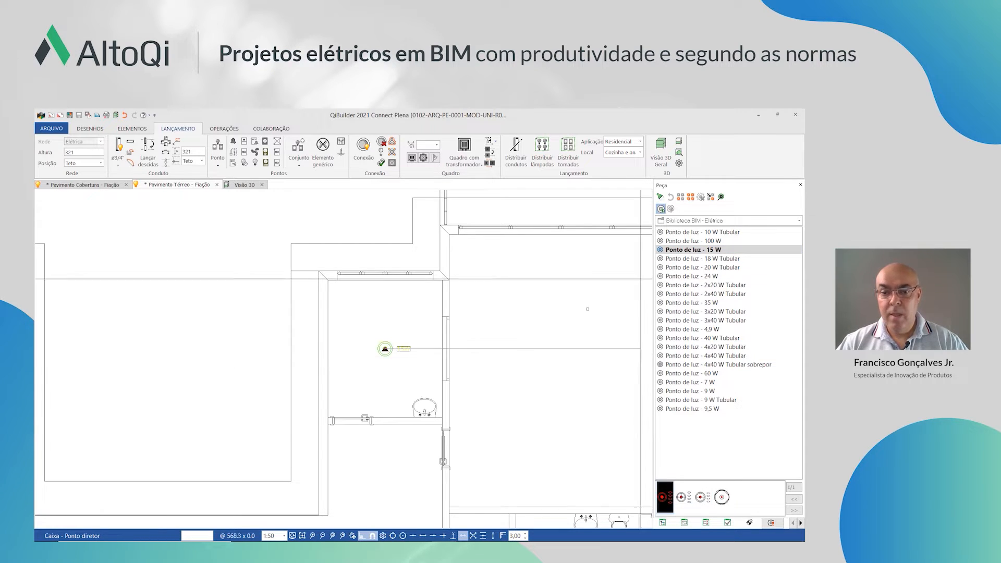
click(410, 345)
click(407, 357)
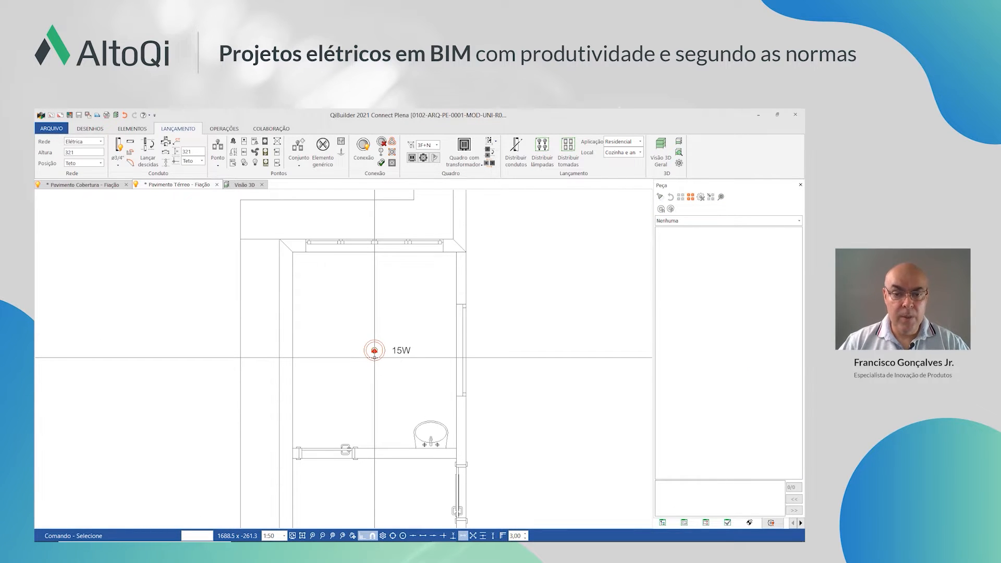
Select the placed 15 W light point and review its properties, including its part, panel, circuit and command assignments
click(374, 357)
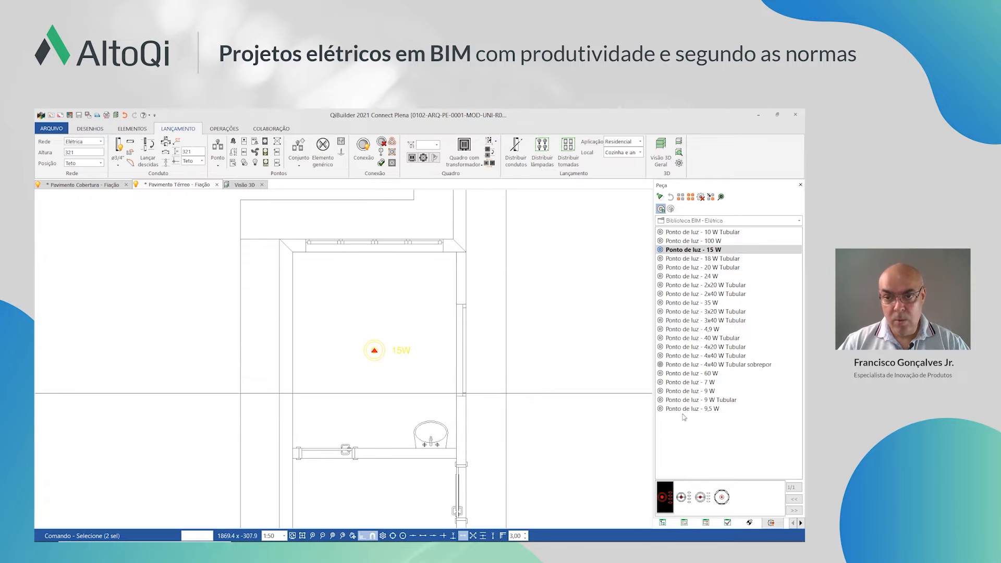
click(727, 523)
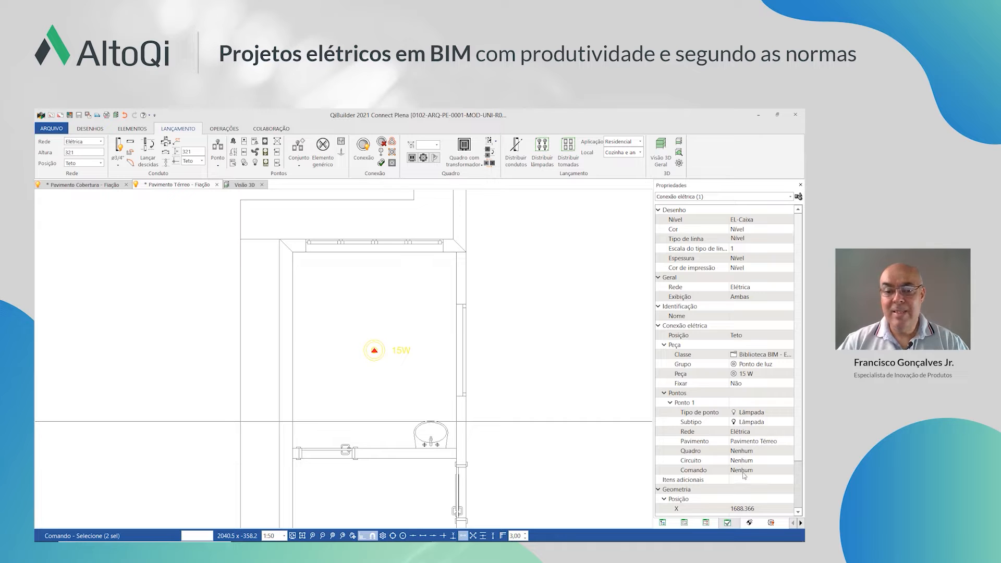
key(Escape)
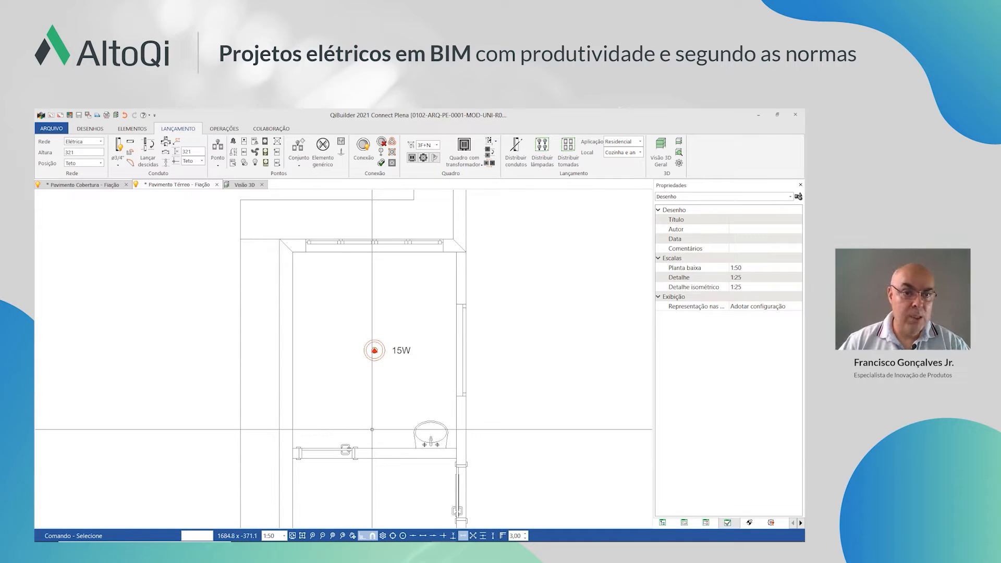
Set the placement position to Média and look through the available point types, including the other command points
click(97, 165)
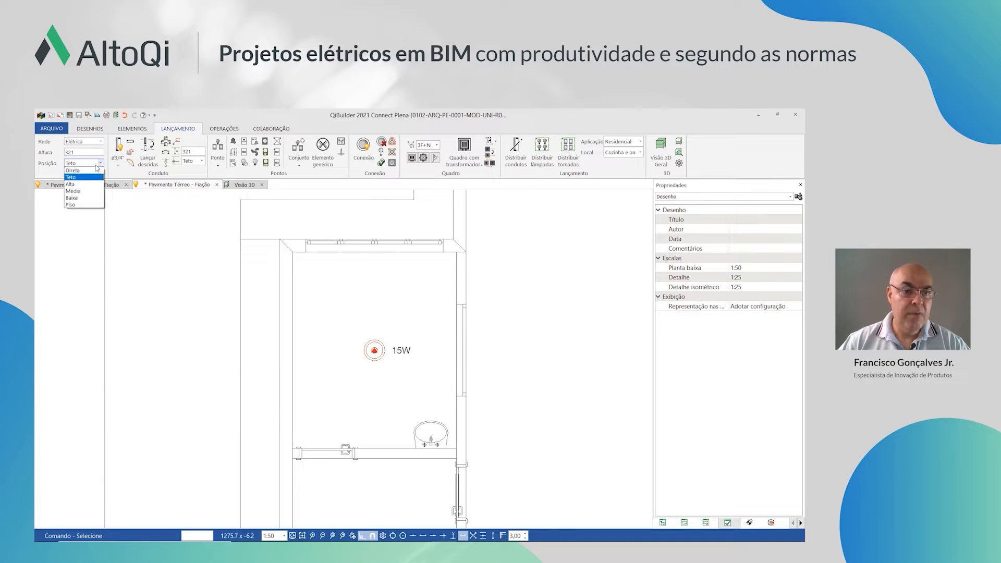
click(73, 191)
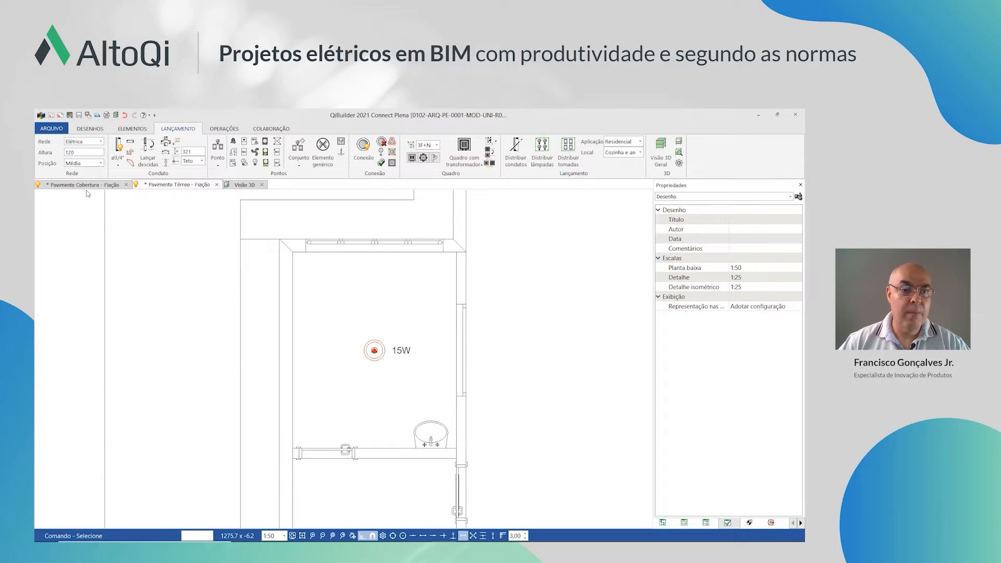
click(218, 167)
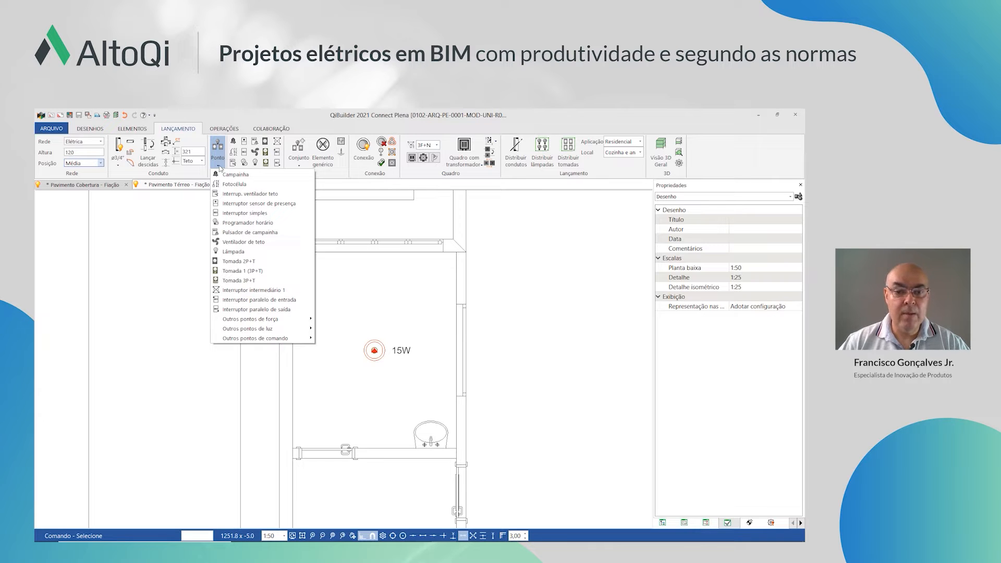
mouse_move(286, 340)
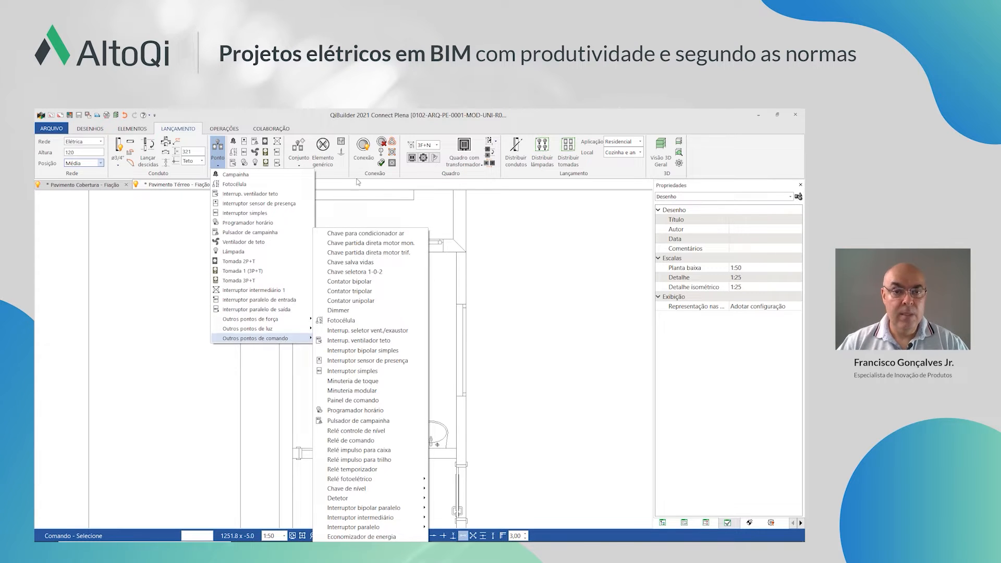
click(298, 128)
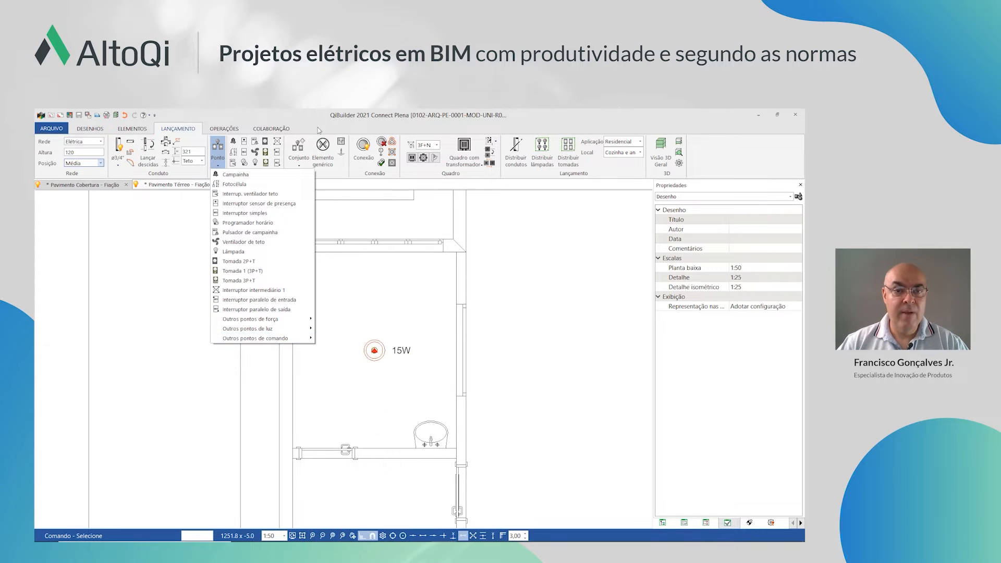
Insert a simple one-key switch on the wall beside the door, using a reference line at the offered distance, with its symbol facing into the room
click(244, 152)
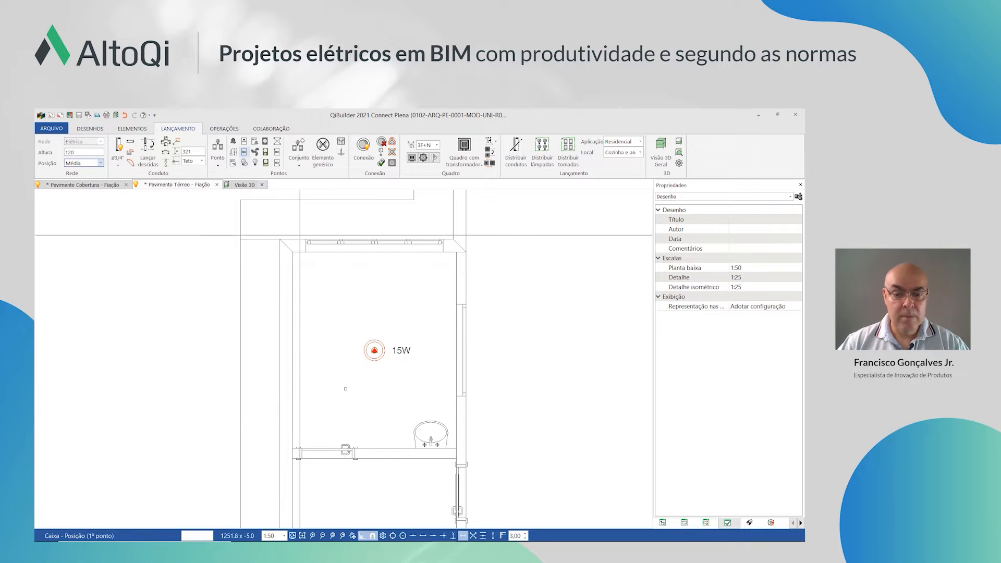
click(483, 536)
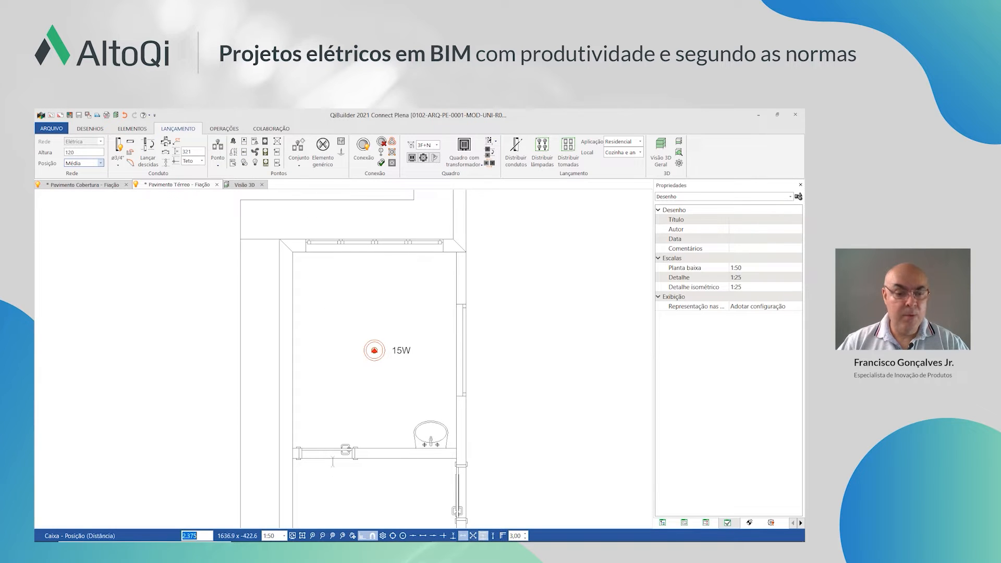
key(Return)
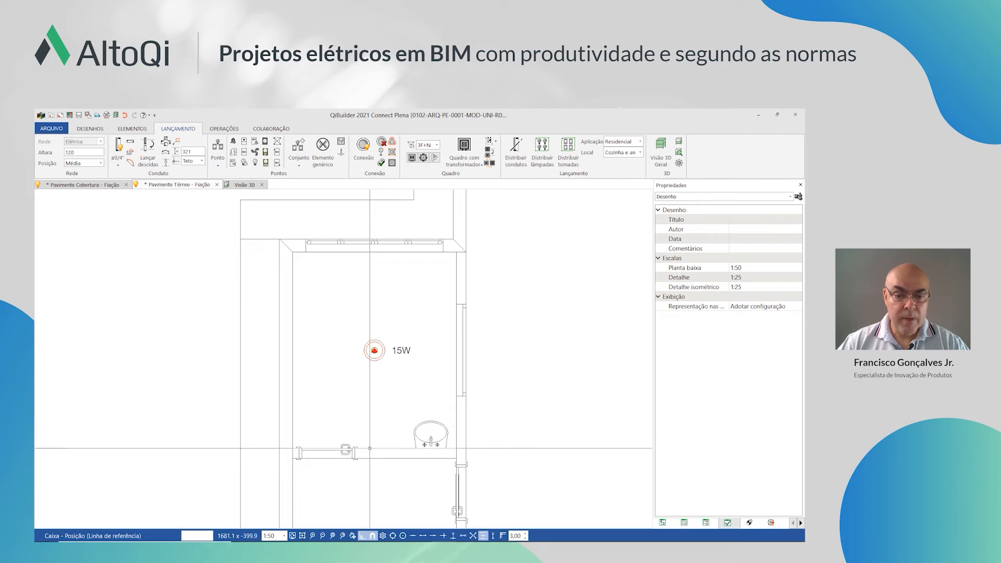
scroll(369, 451, up, 4)
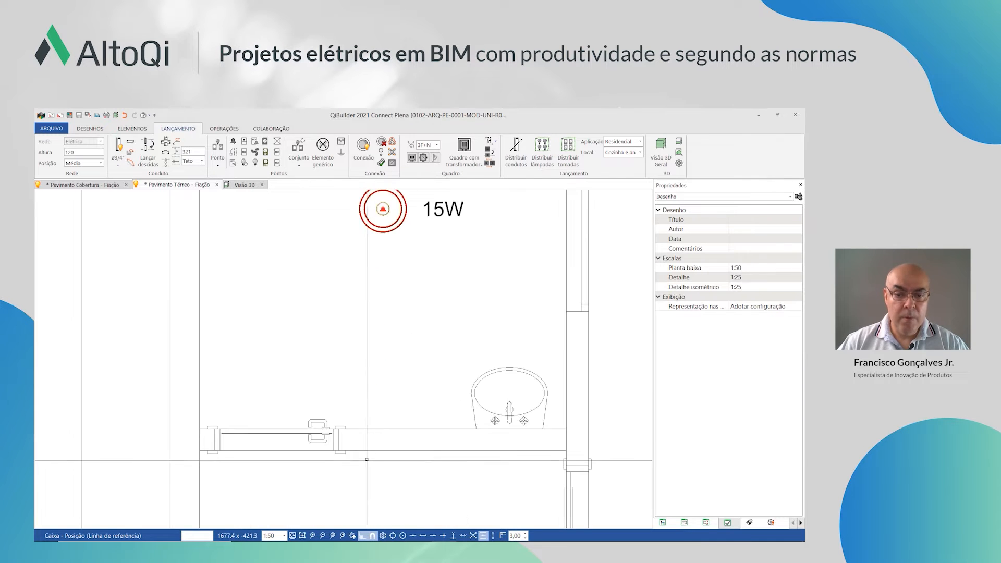
click(362, 429)
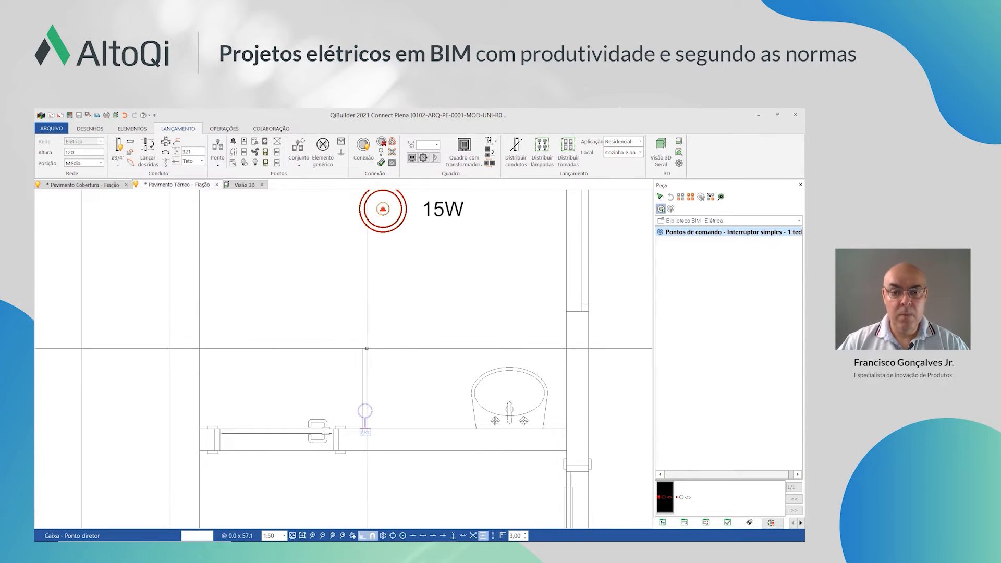
click(367, 348)
scroll(325, 411, down, 2)
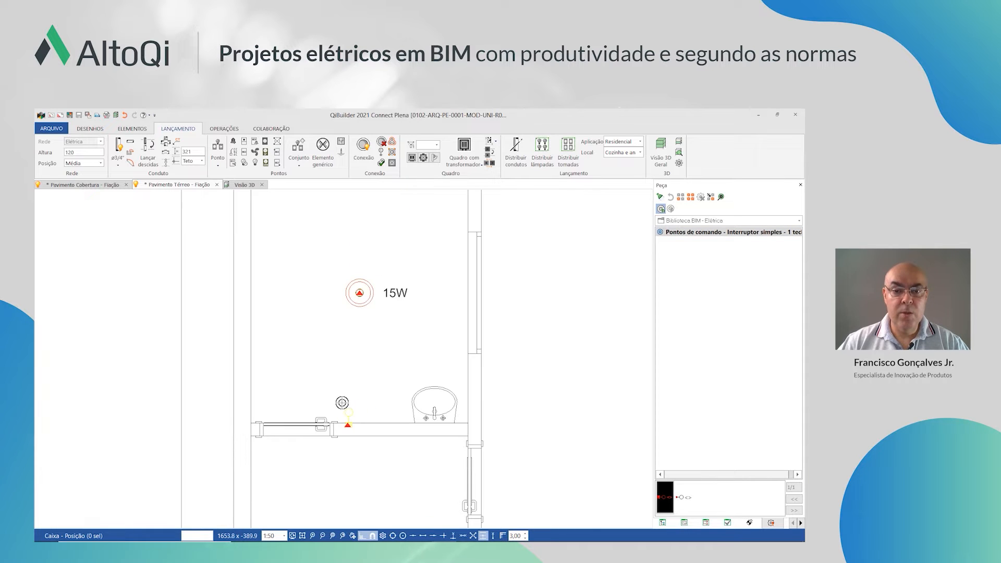
Assign the 15 W ceiling light as the point controlled by the new switch and finish the placement
scroll(342, 294, up, 3)
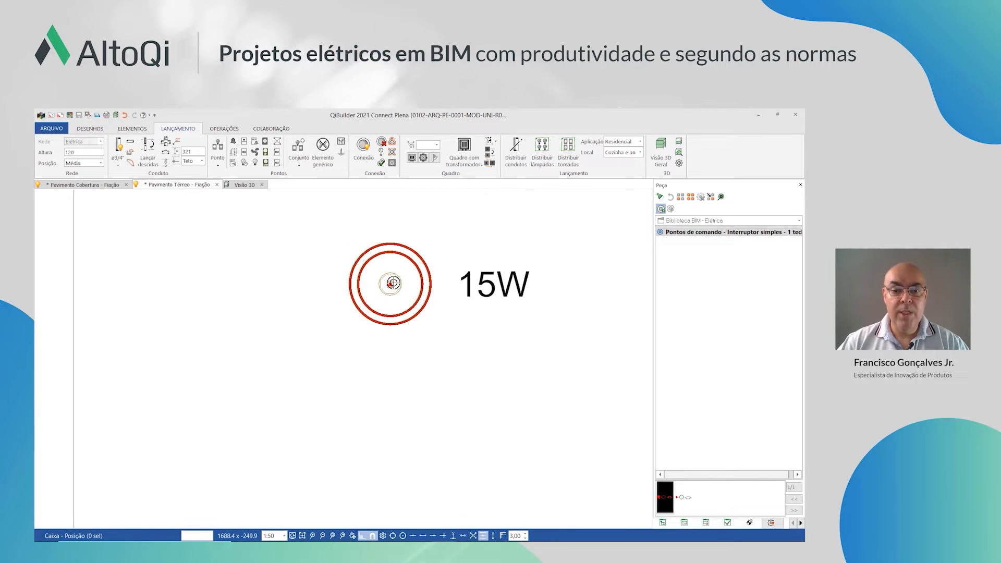
click(390, 284)
scroll(339, 313, down, 3)
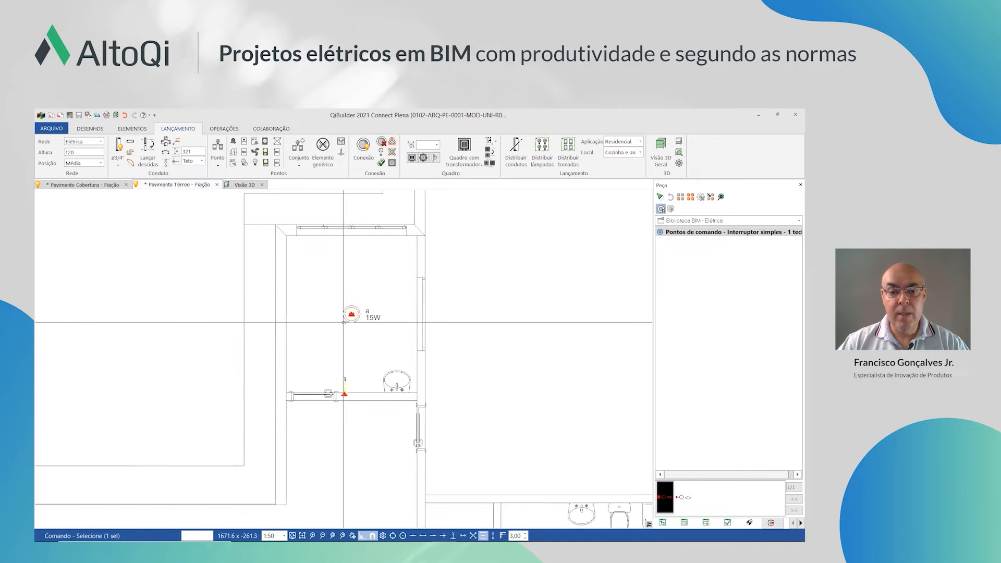
scroll(348, 340, up, 2)
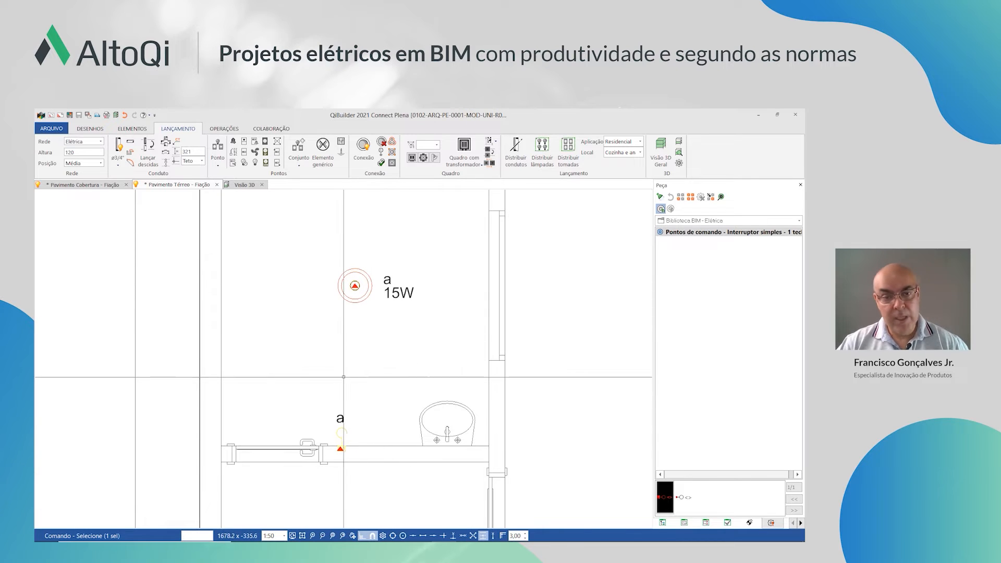
key(Escape)
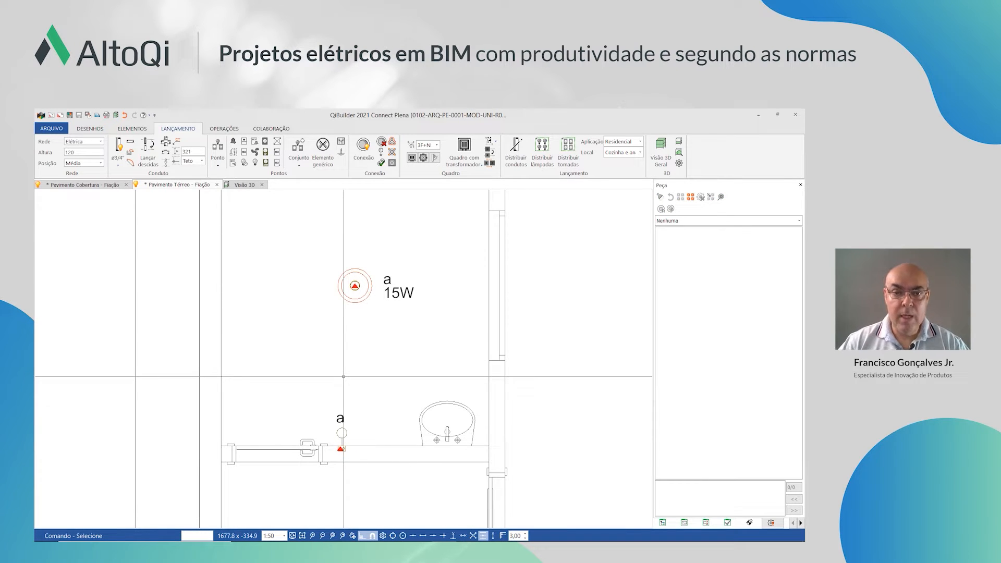
Insert a Tomada 2P+T outlet on the same wall, between the switch and the washbasin
scroll(341, 379, down, 2)
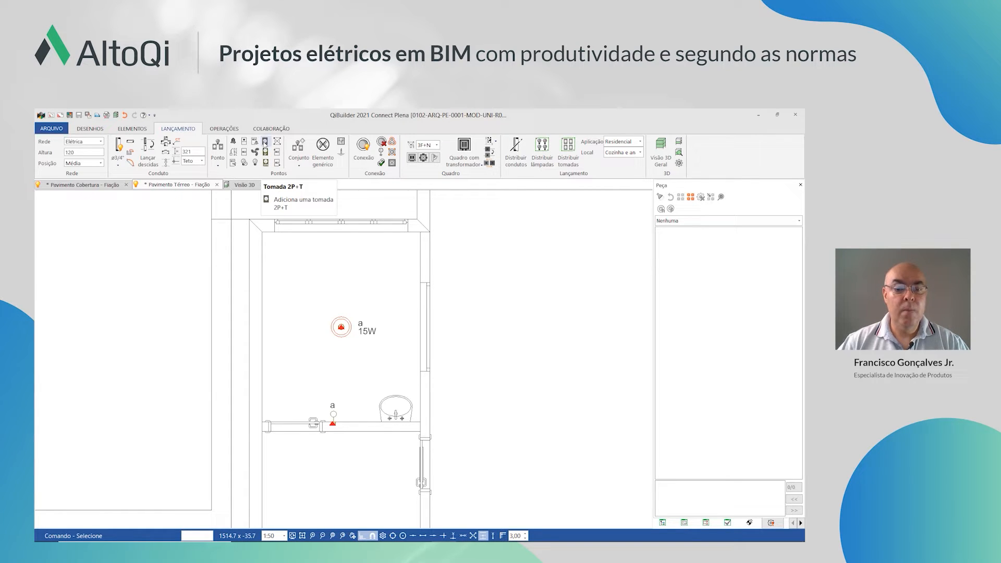
click(265, 141)
scroll(358, 424, up, 2)
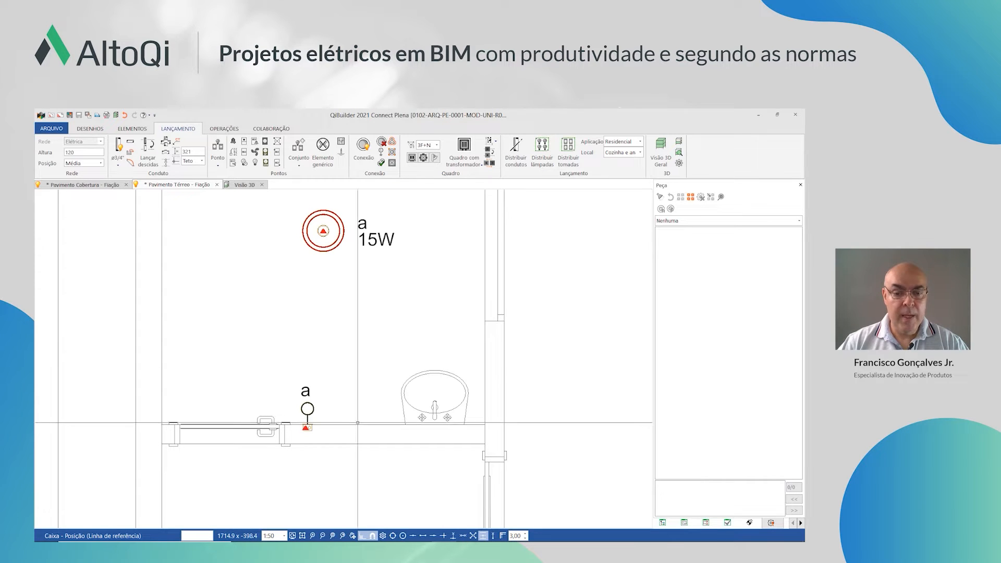
mouse_move(488, 539)
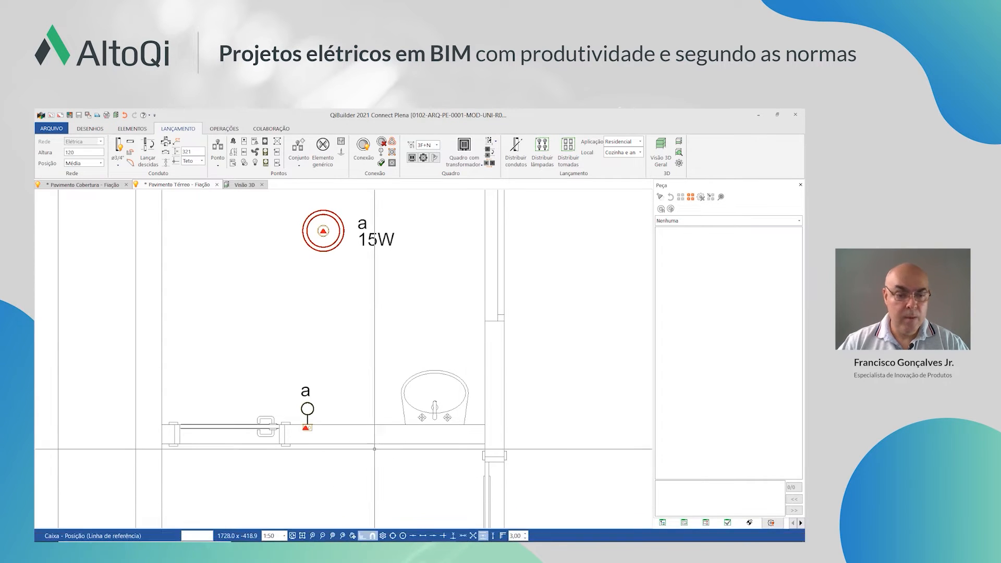
click(362, 424)
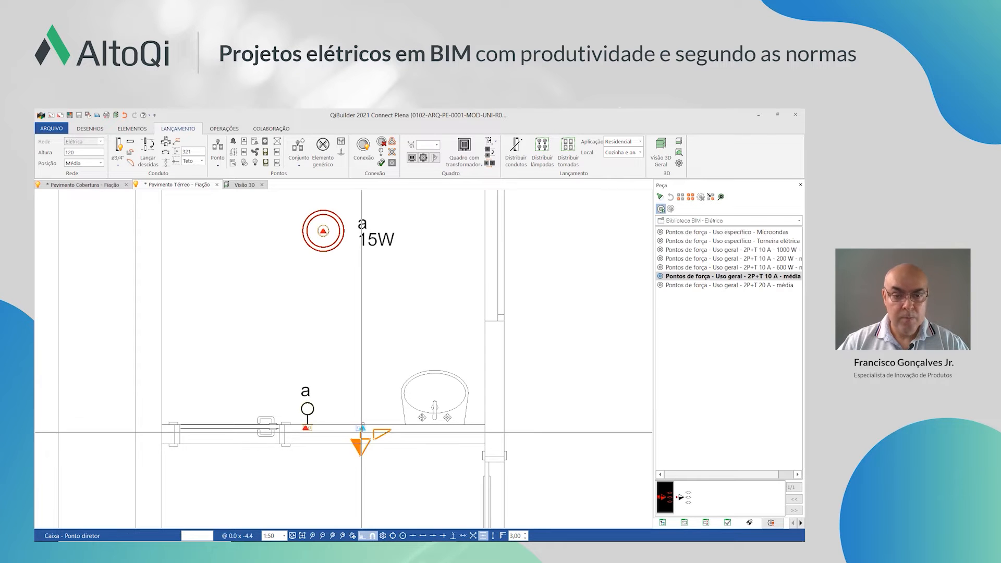
Assign the Uso geral - 2P+T 10 A - 600 W - média part to the outlet, with its symbol facing into the room, and finish placing it
drag(737, 476, 755, 478)
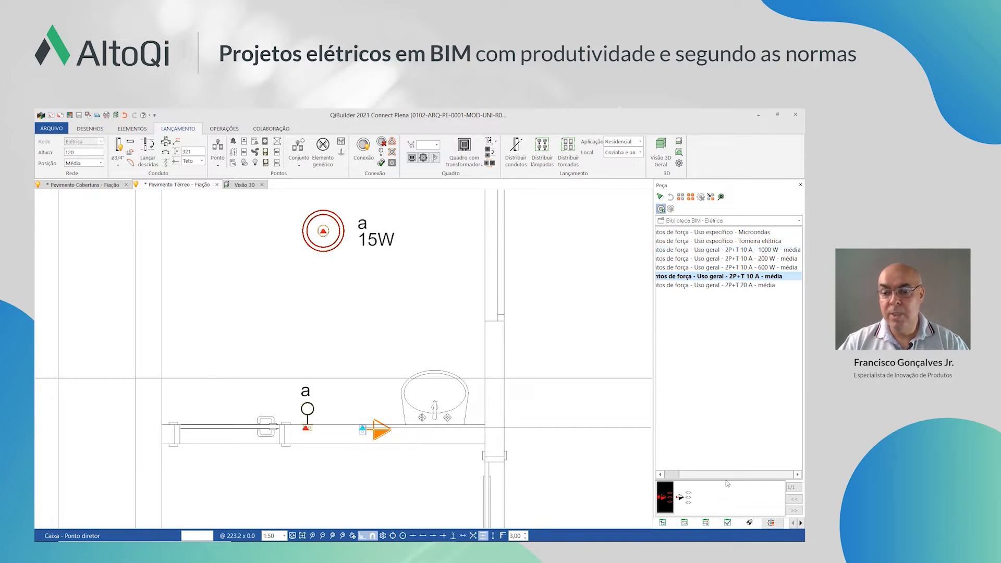
mouse_move(716, 475)
mouse_down()
mouse_move(688, 480)
mouse_move(725, 482)
mouse_up()
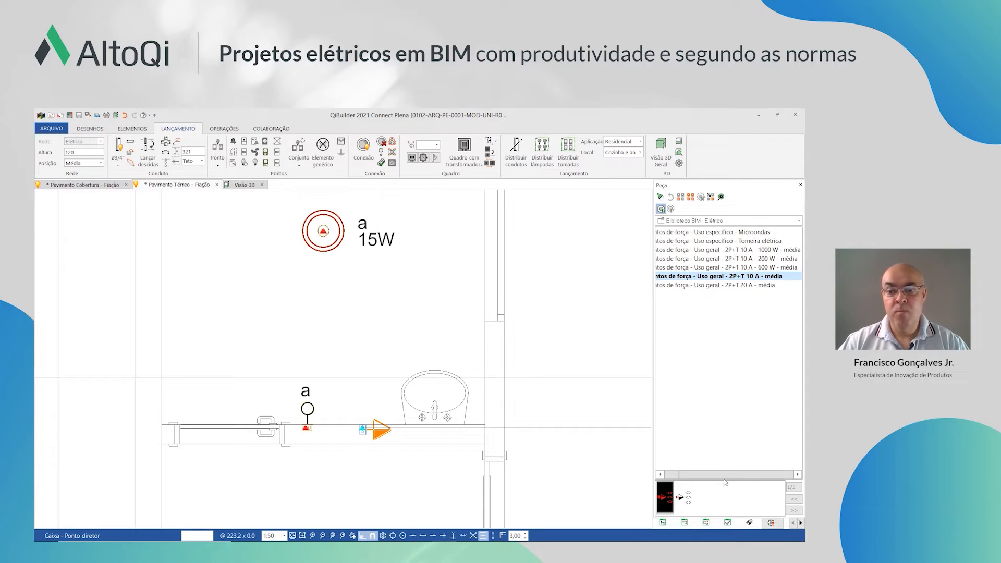
click(730, 267)
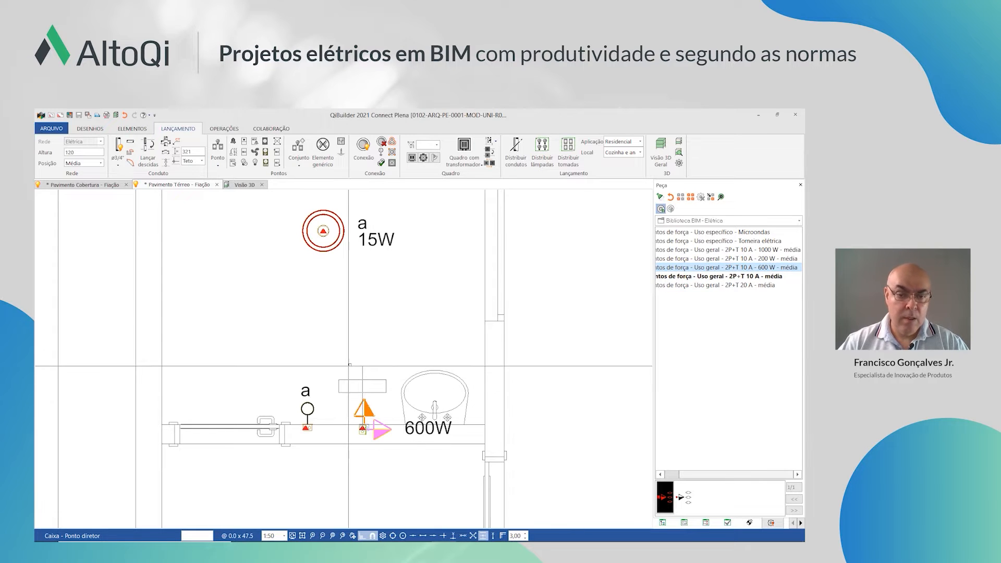
click(362, 361)
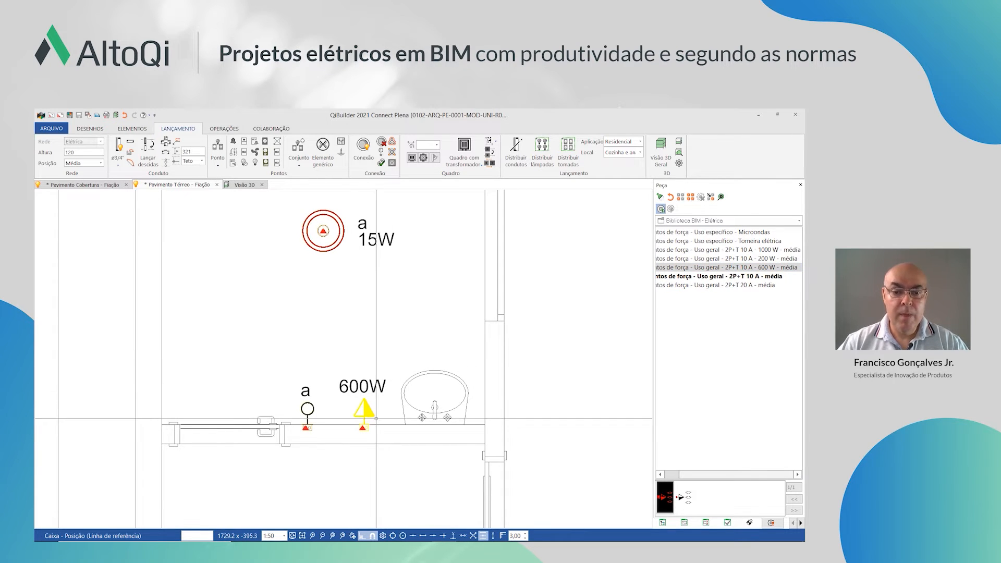
click(371, 418)
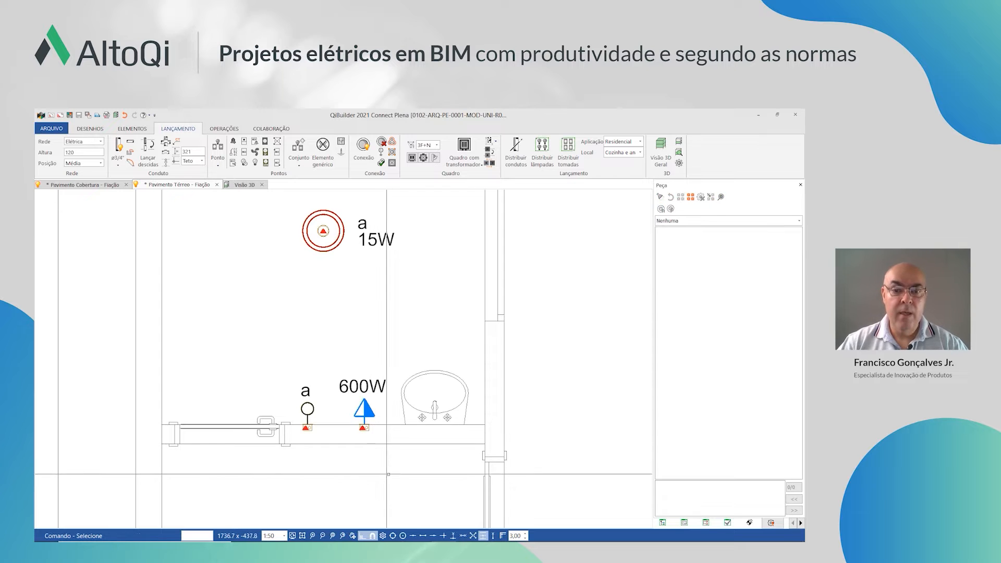
Keep the conduit position at Teto and browse the conduit families, from PVC trunking and metal conduits to cable trays and profiles
scroll(389, 474, down, 3)
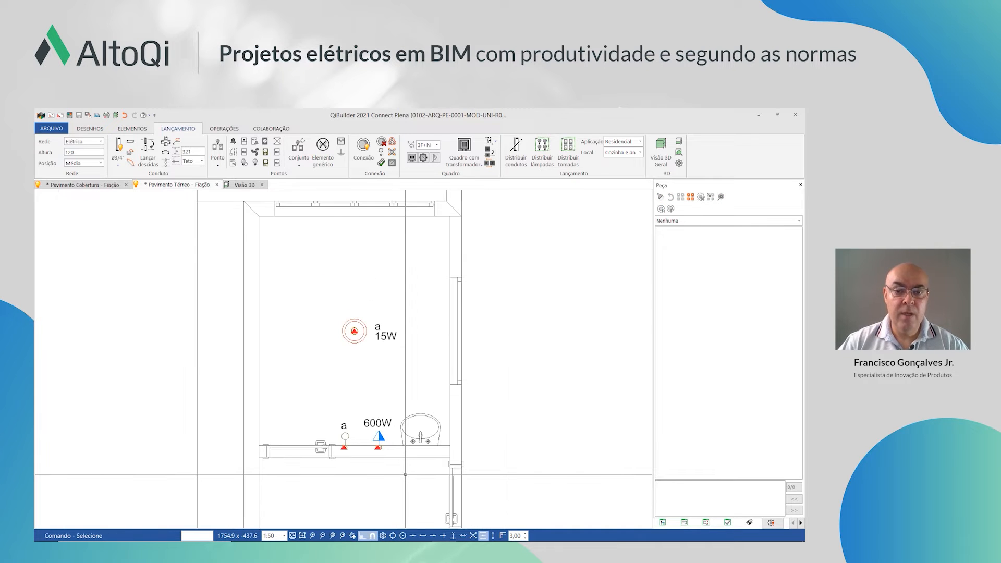
click(192, 164)
click(192, 164)
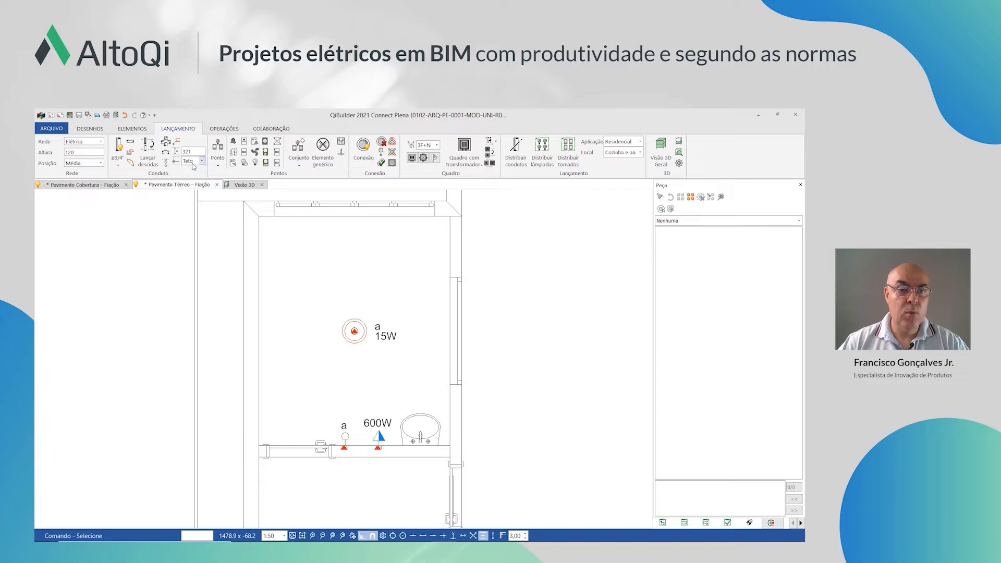
click(118, 166)
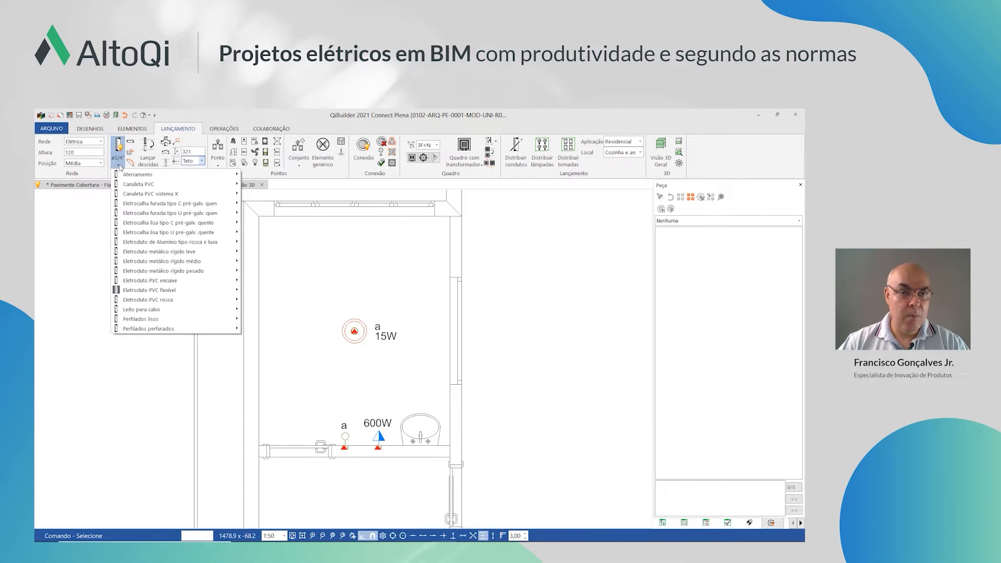
mouse_move(137, 185)
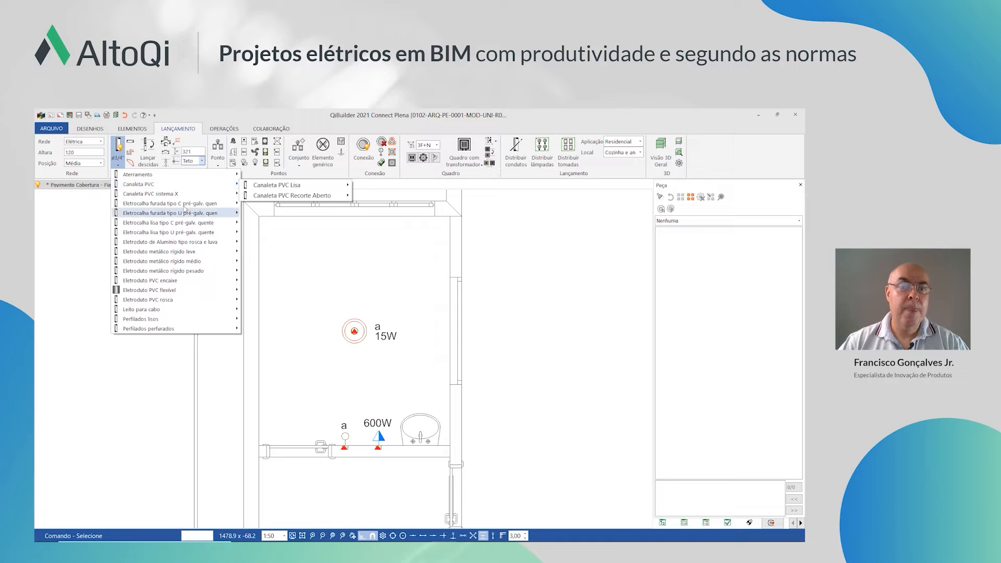
mouse_move(180, 195)
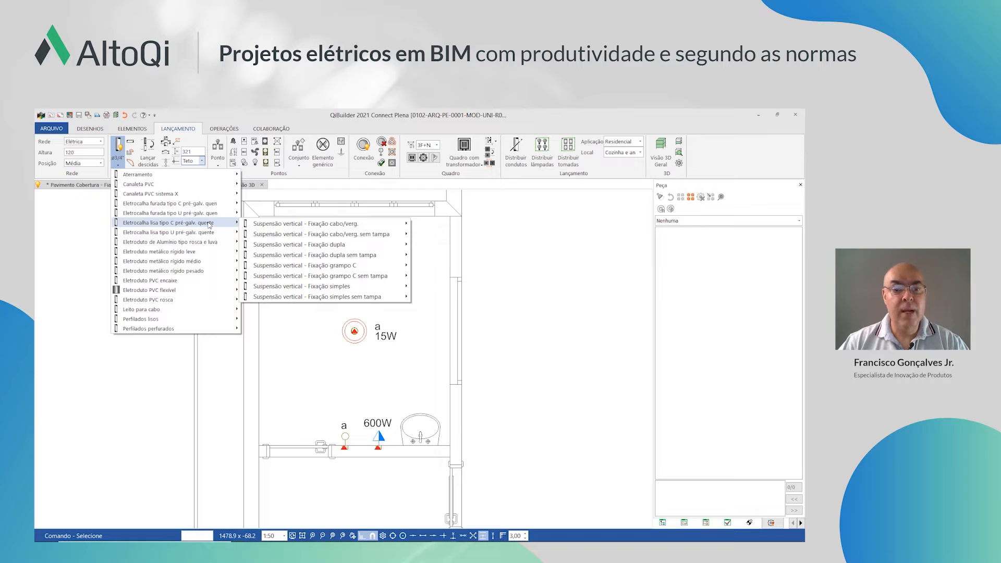
mouse_move(208, 242)
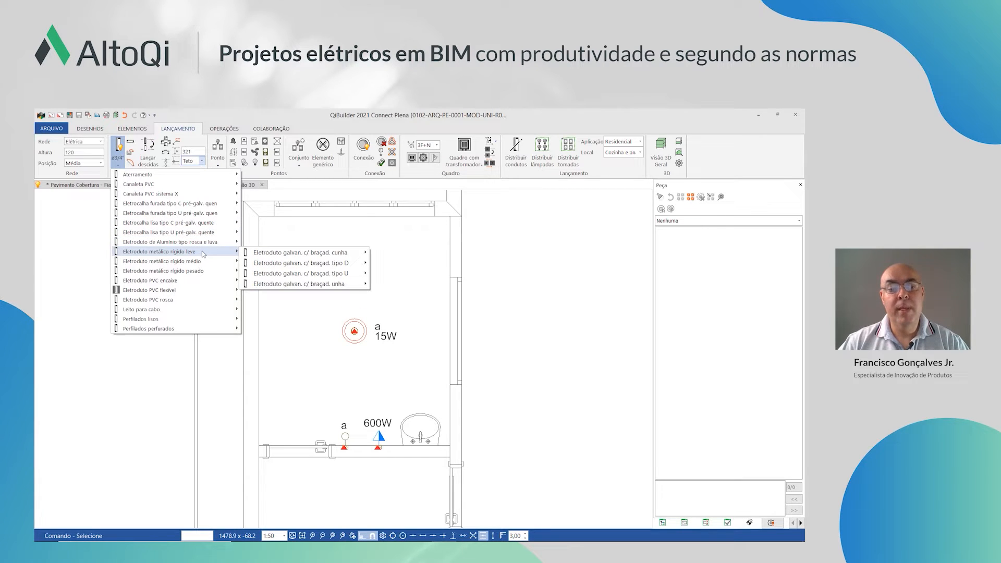
mouse_move(195, 282)
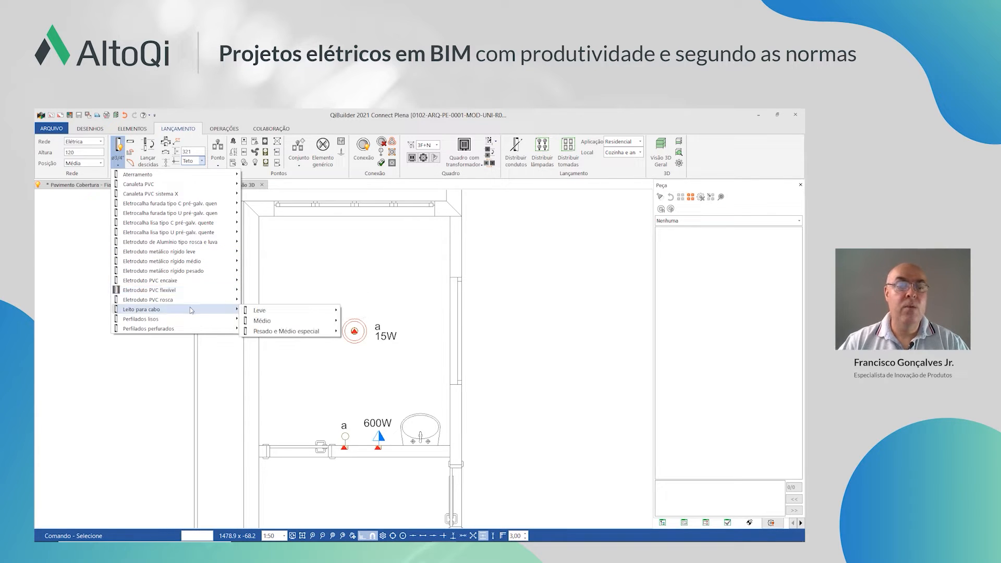
mouse_move(189, 320)
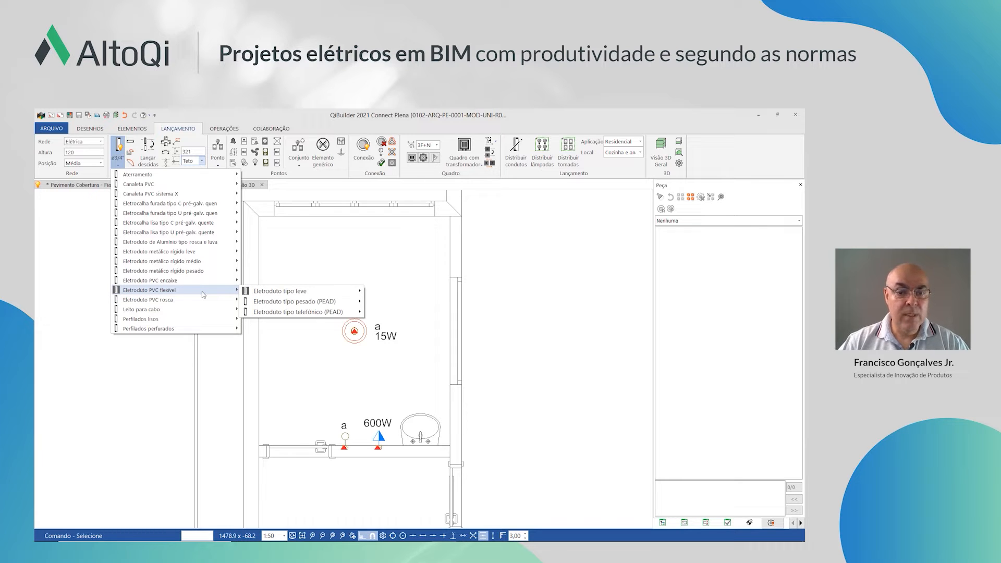
Run a 3/4" Eletroduto PVC flexível tipo leve conduit as an arc from the 15 W ceiling light to the switch
mouse_move(266, 296)
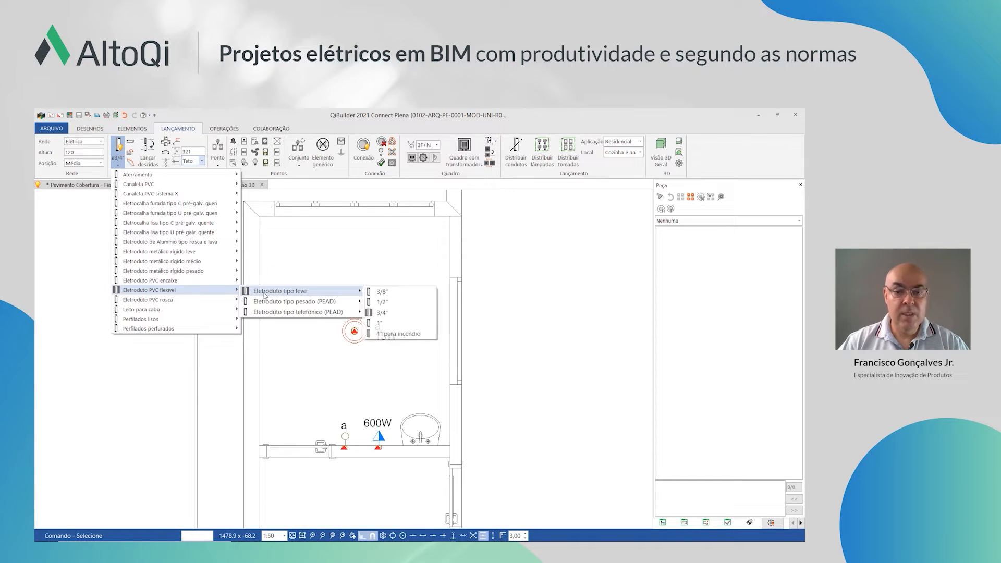
click(400, 313)
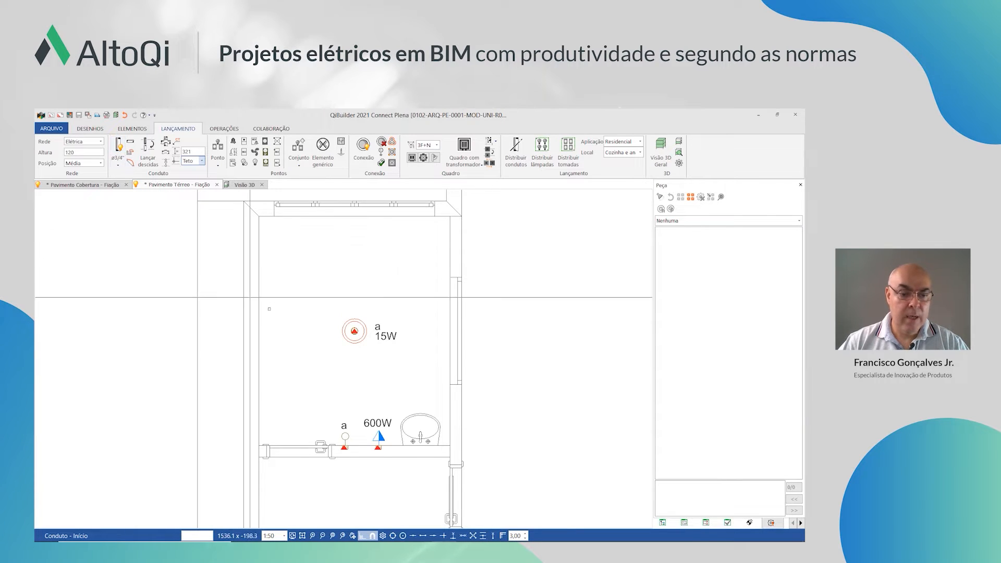
click(354, 331)
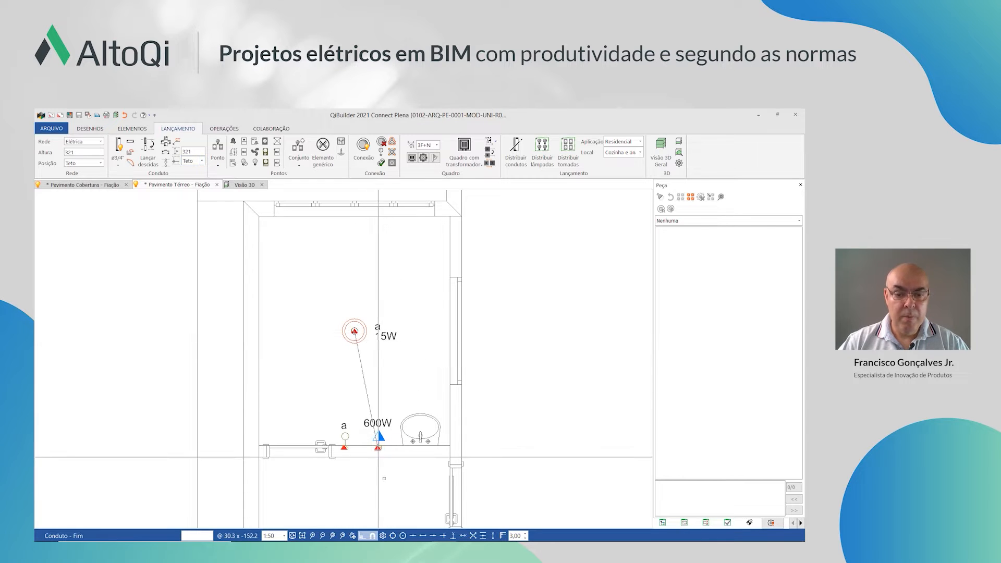
scroll(343, 447, up, 5)
click(344, 446)
scroll(343, 446, down, 3)
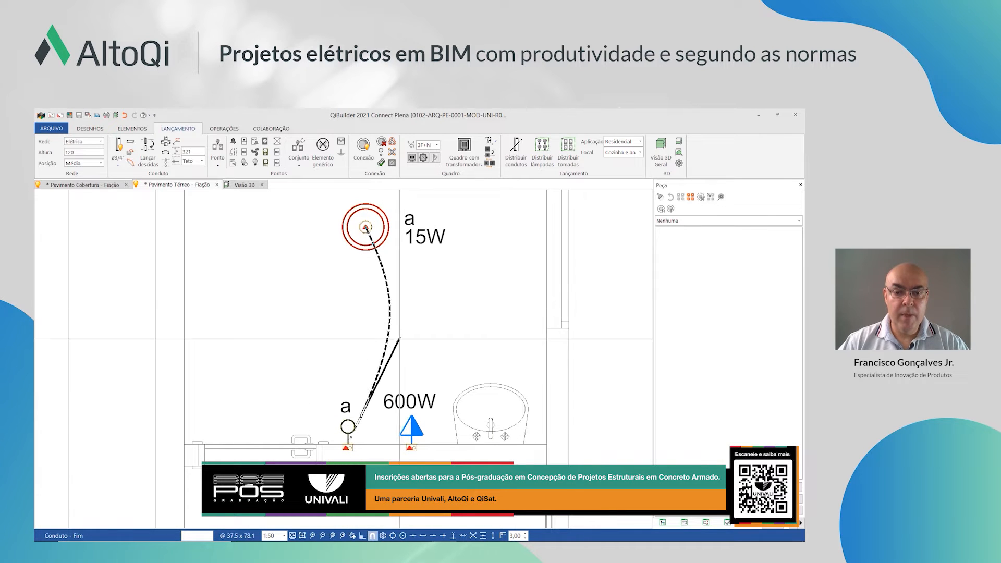
click(384, 416)
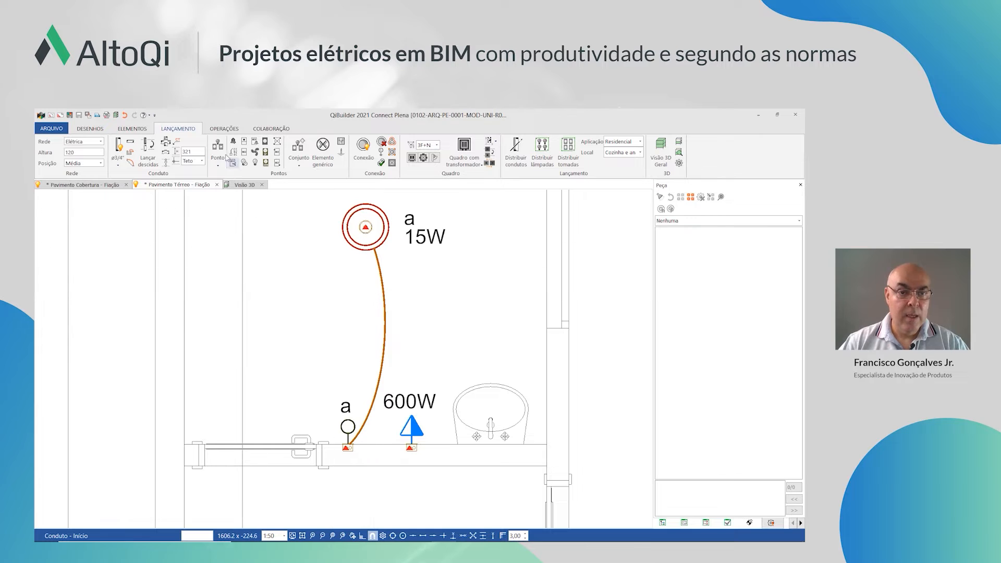
Set the conduit position to Média and run a straight conduit from the switch to the 600 W outlet
click(202, 161)
click(191, 190)
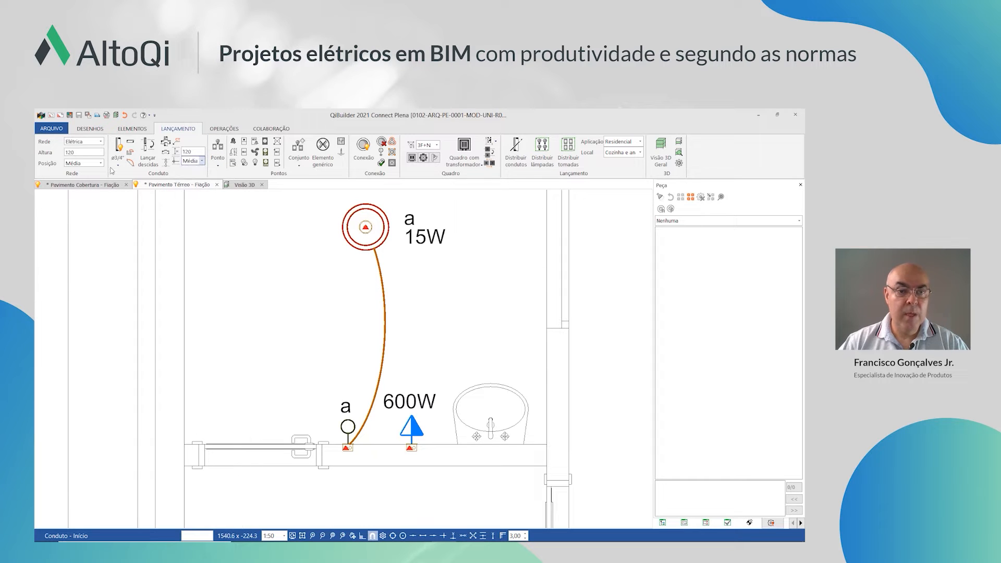
scroll(399, 448, up, 3)
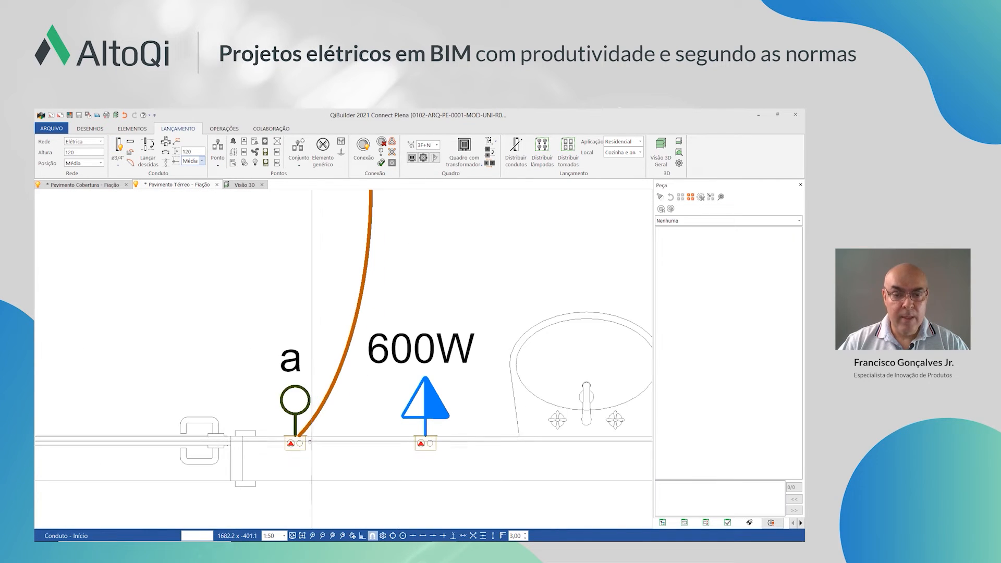
click(291, 443)
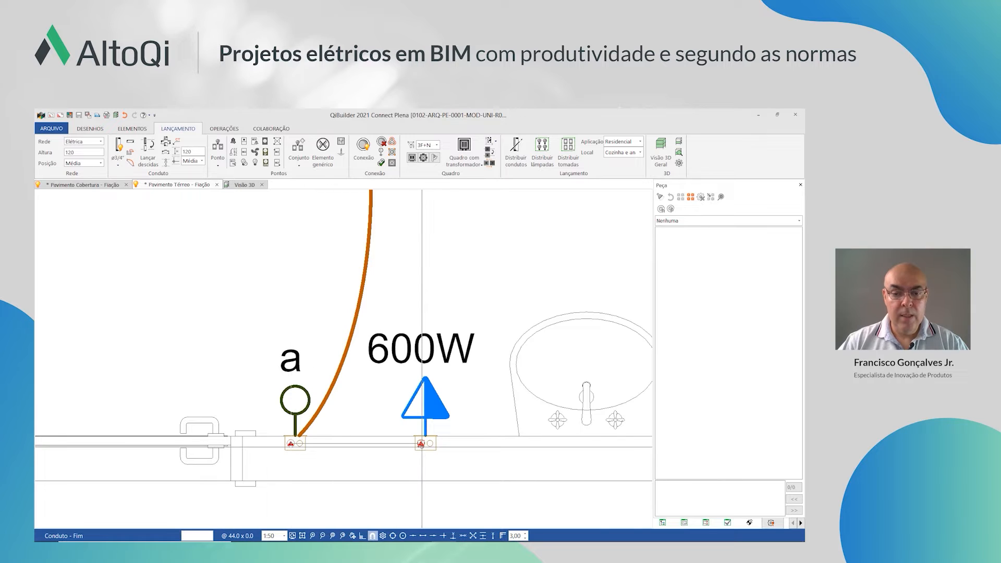
click(422, 447)
key(Return)
scroll(378, 465, down, 3)
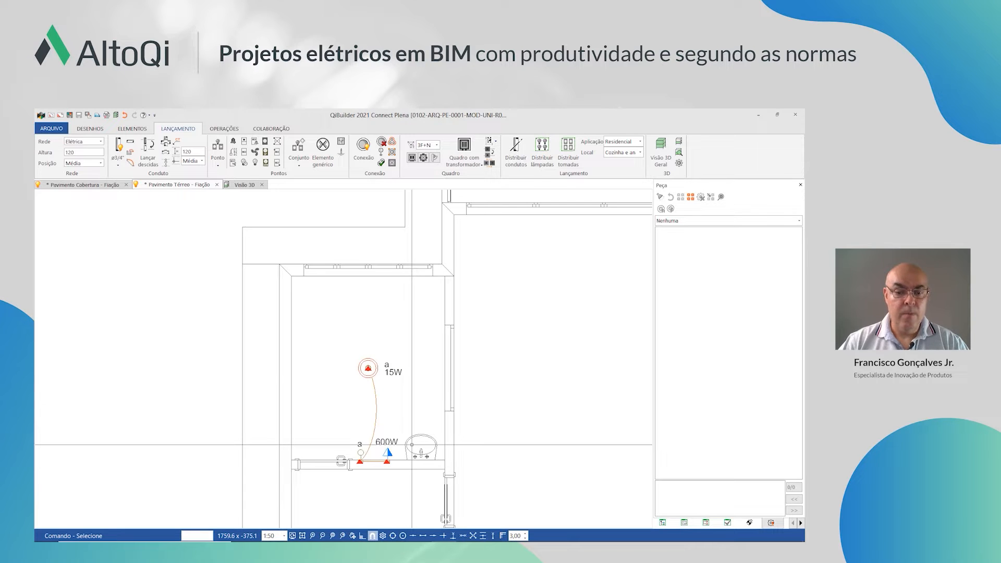
Try the Residencial and Comercial applications for the automatic distribution, checking the locations they offer
scroll(412, 445, down, 5)
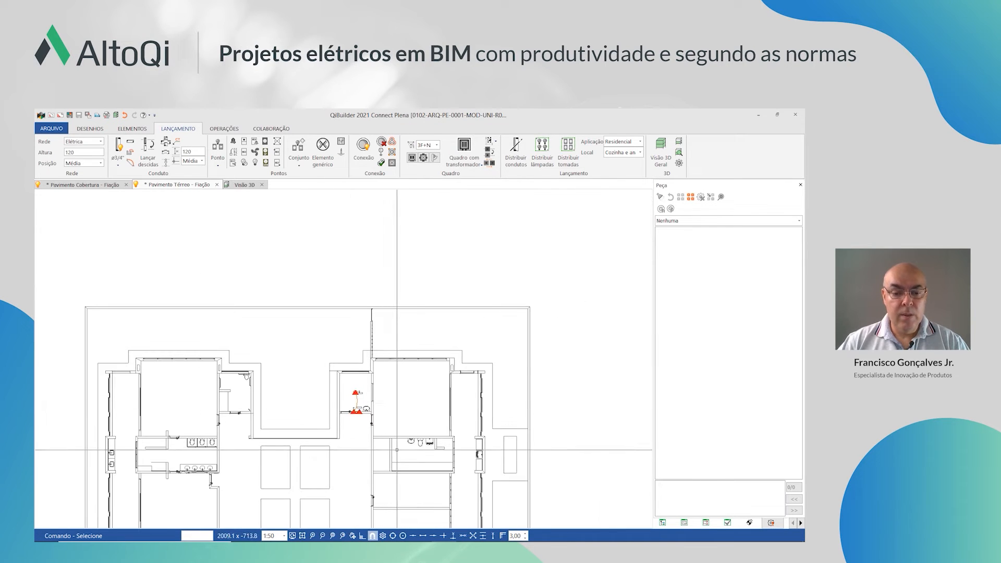
click(302, 535)
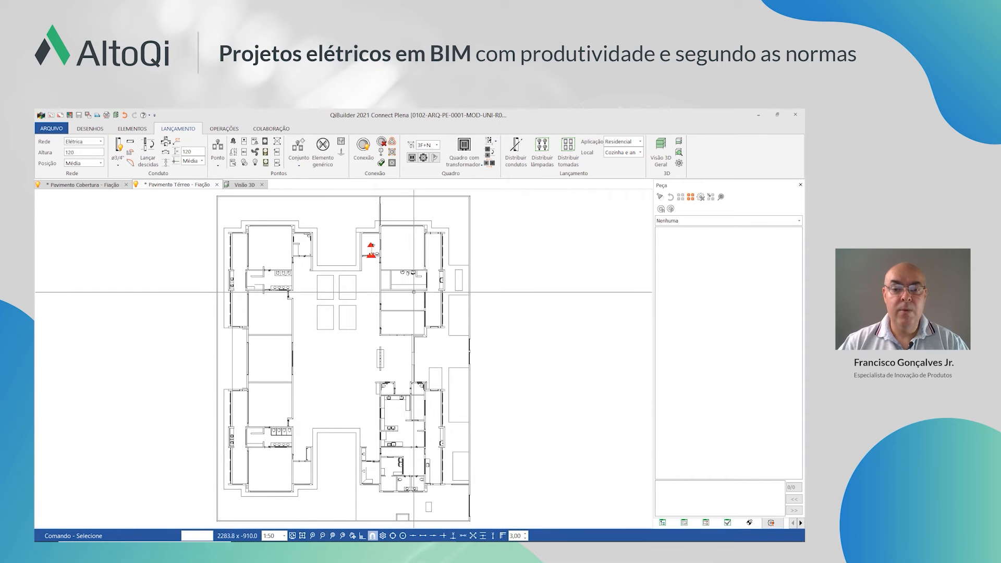
scroll(413, 293, up, 4)
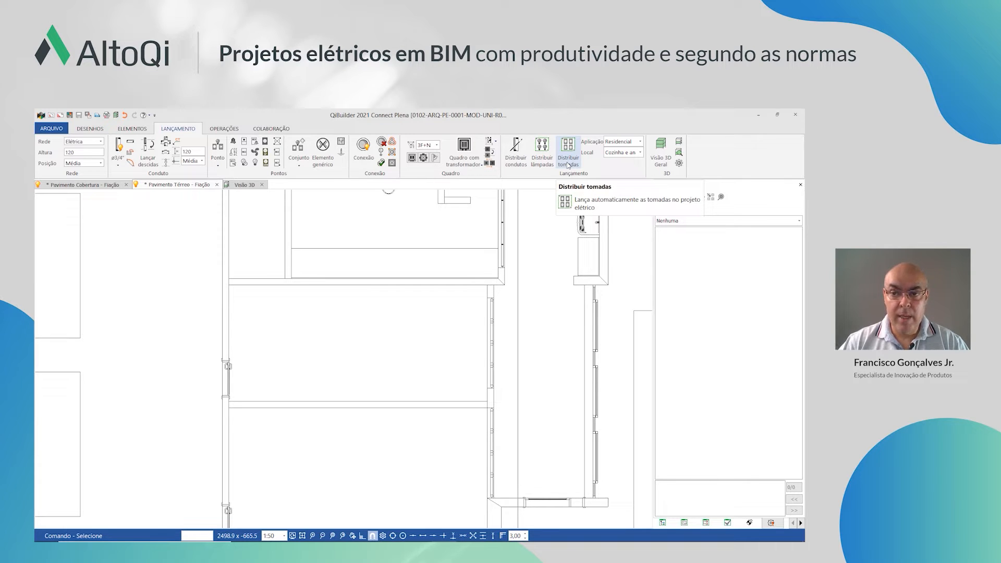
click(636, 143)
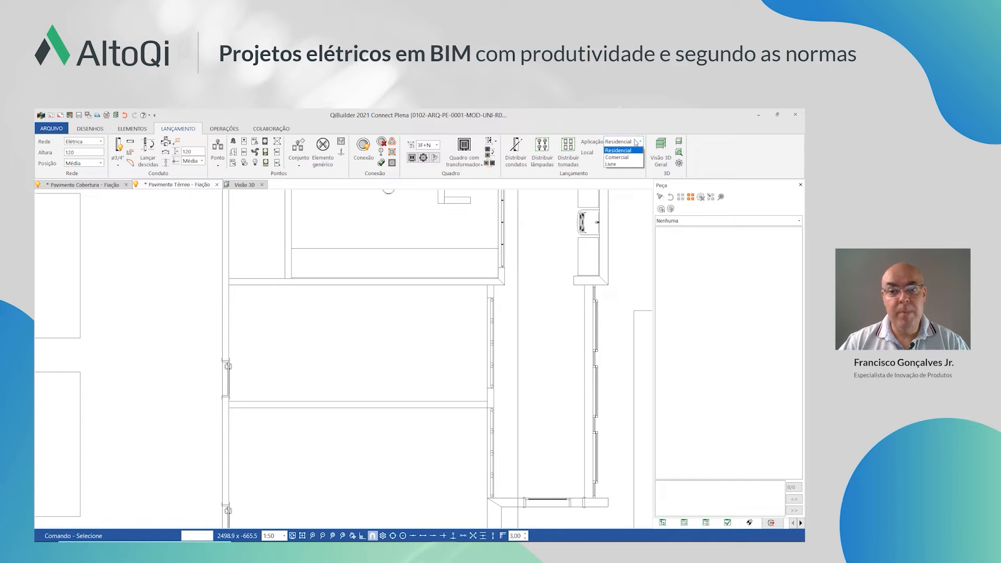
click(633, 151)
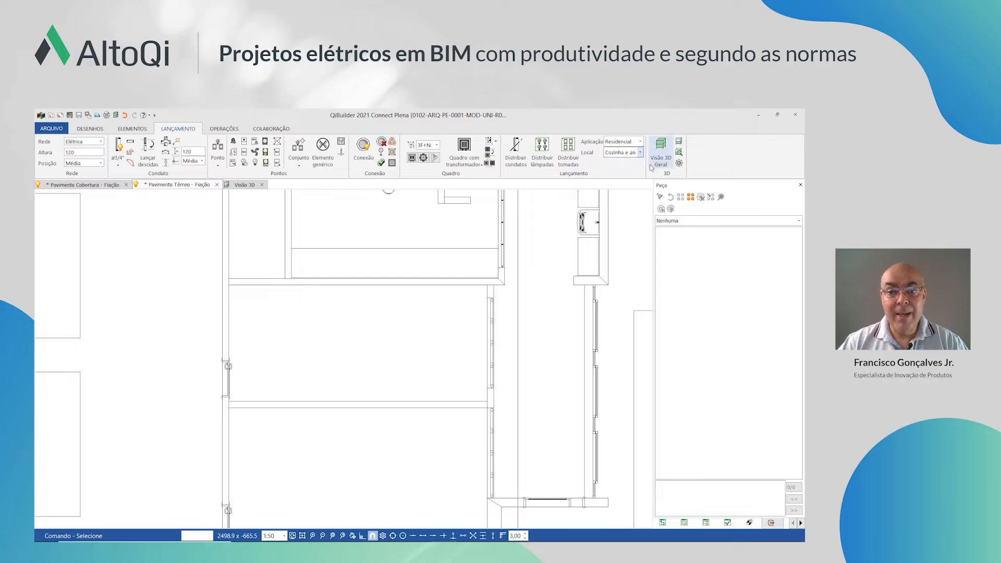
click(638, 143)
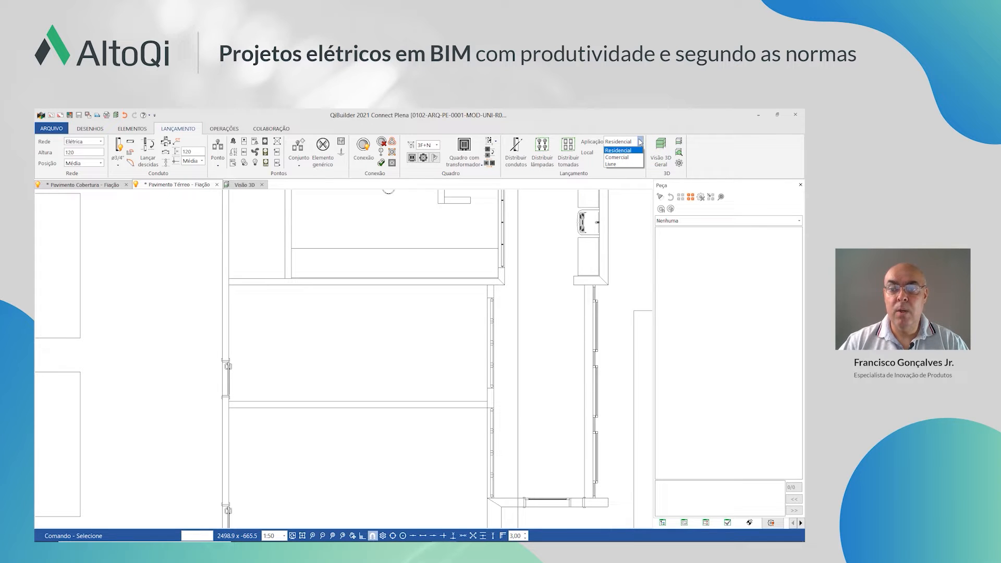
click(632, 157)
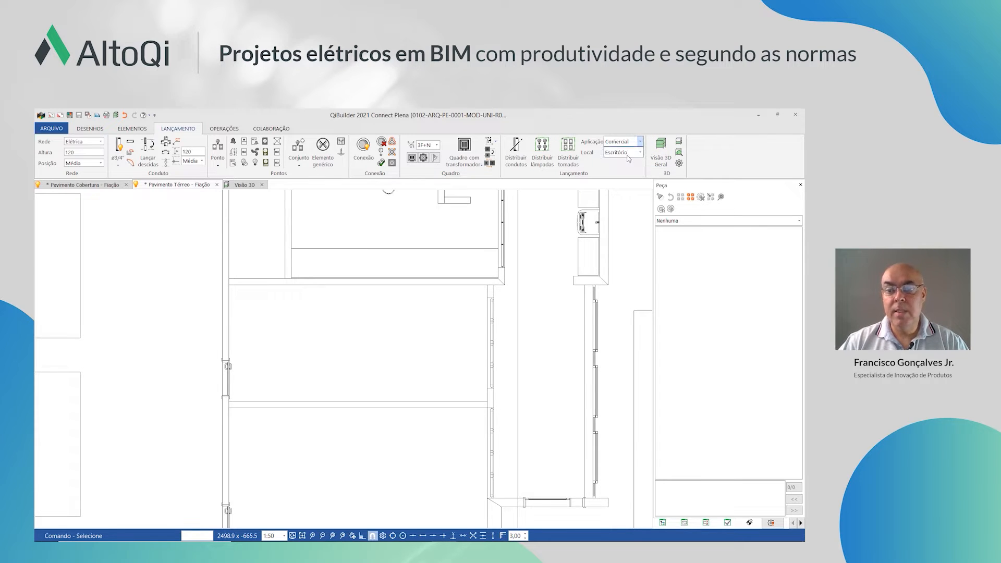
click(629, 158)
click(629, 155)
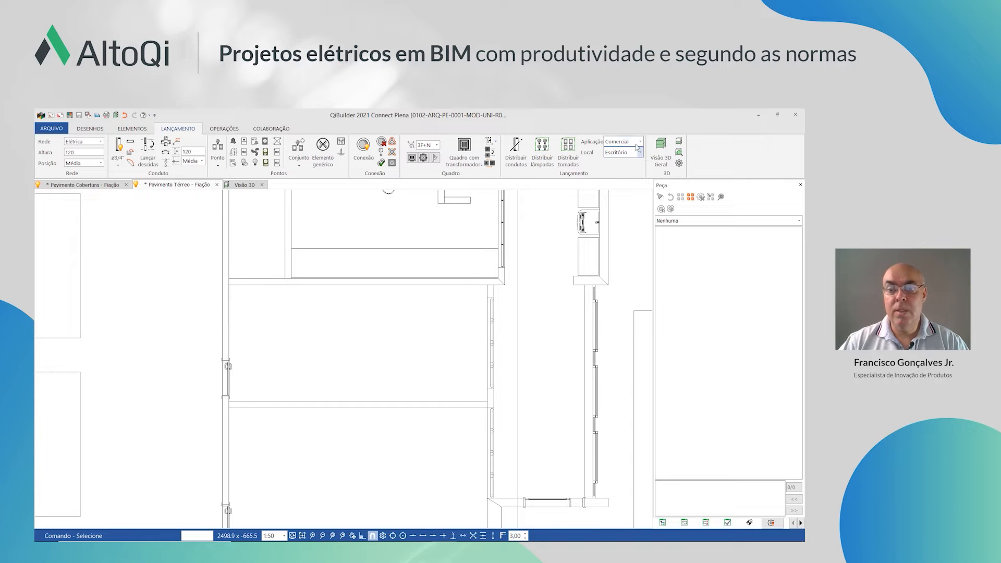
Start distributing outlets automatically with the application set to Livre and the network position set to Baixa
click(637, 144)
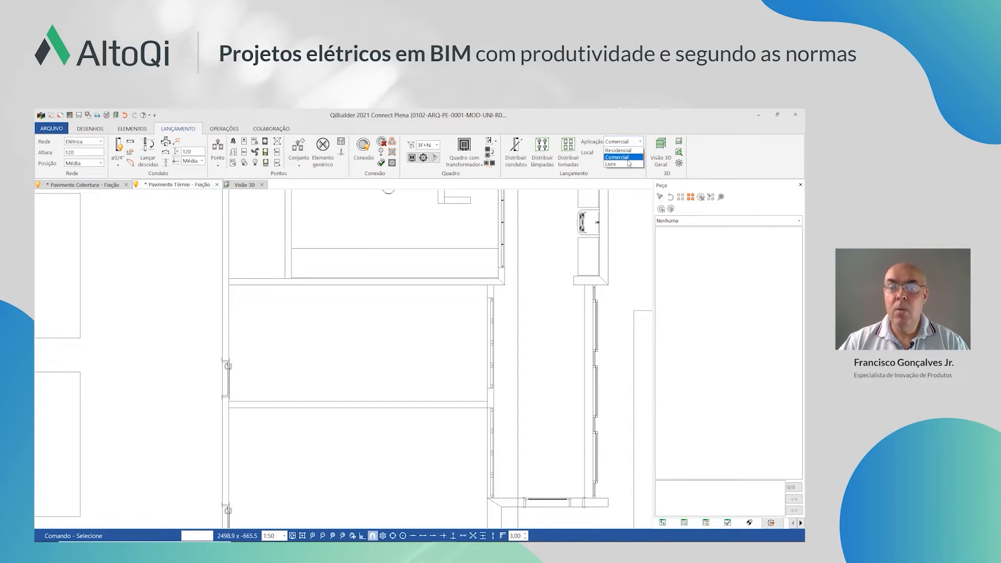
click(629, 163)
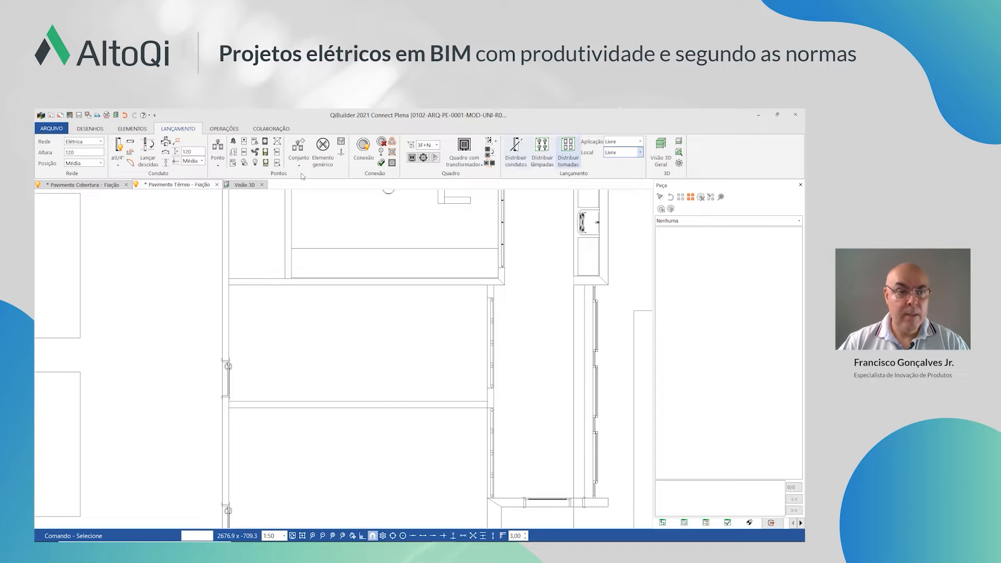
click(84, 163)
click(79, 198)
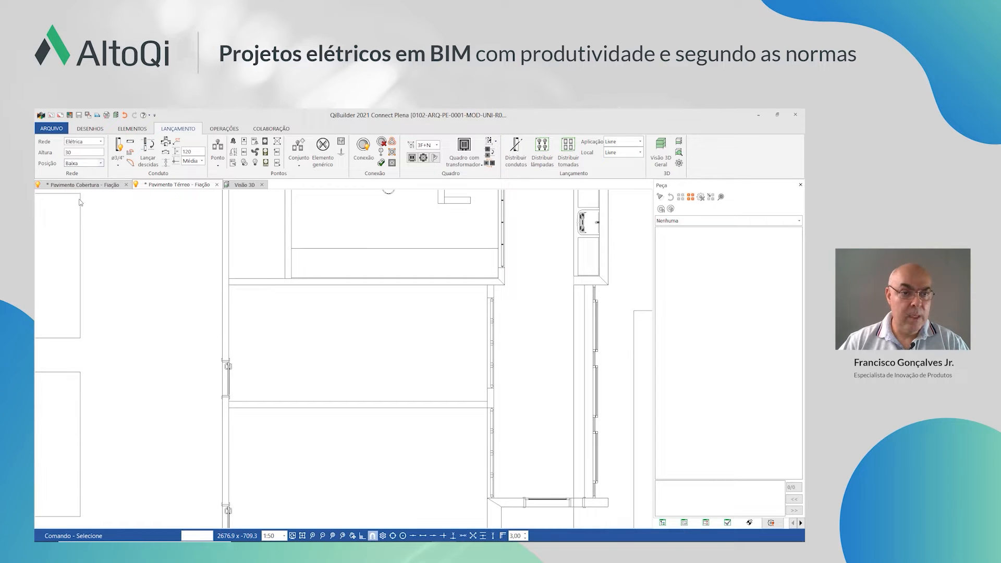
click(569, 156)
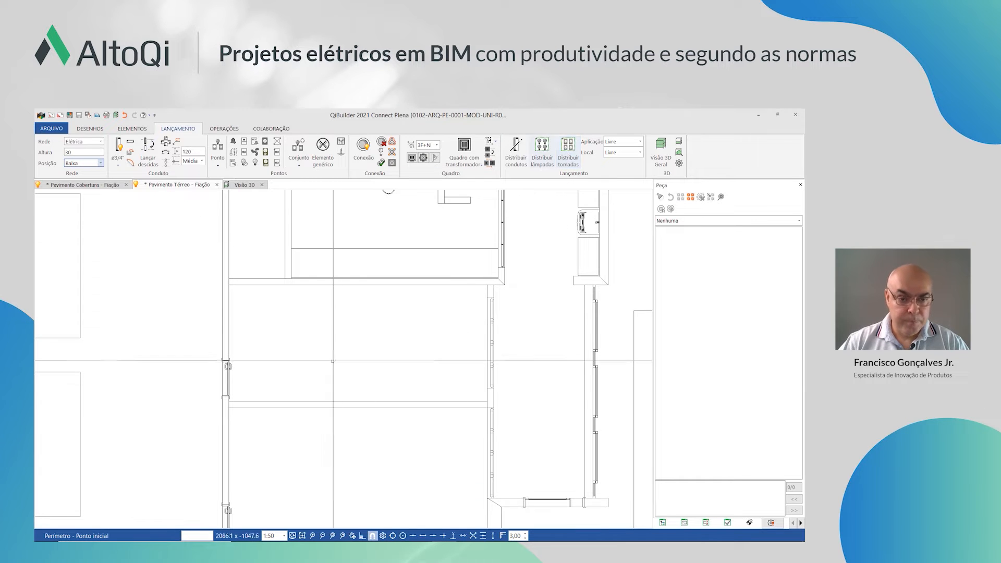
Trace the room's perimeter along its wall corners for the outlet distribution and close the outline
click(227, 399)
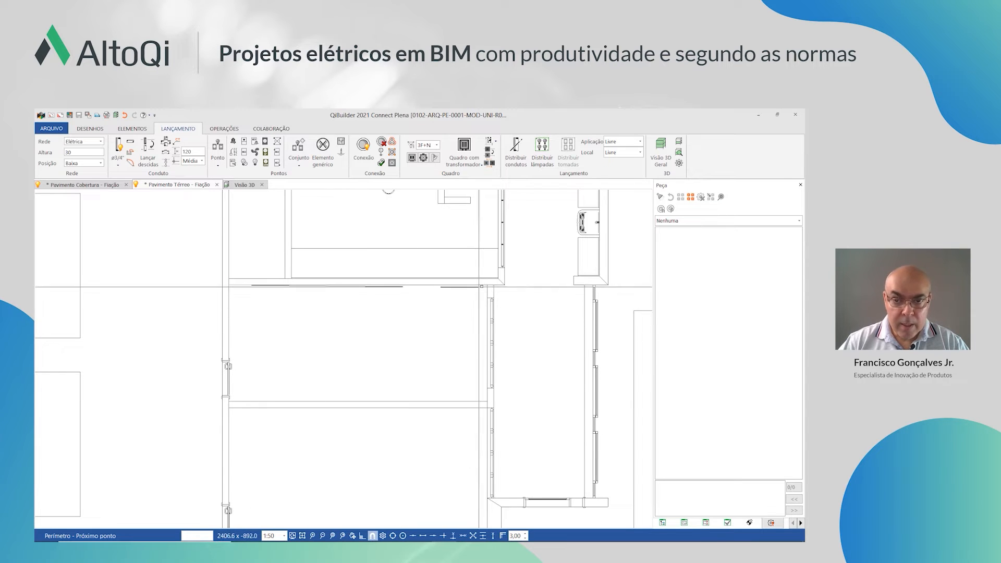
click(487, 401)
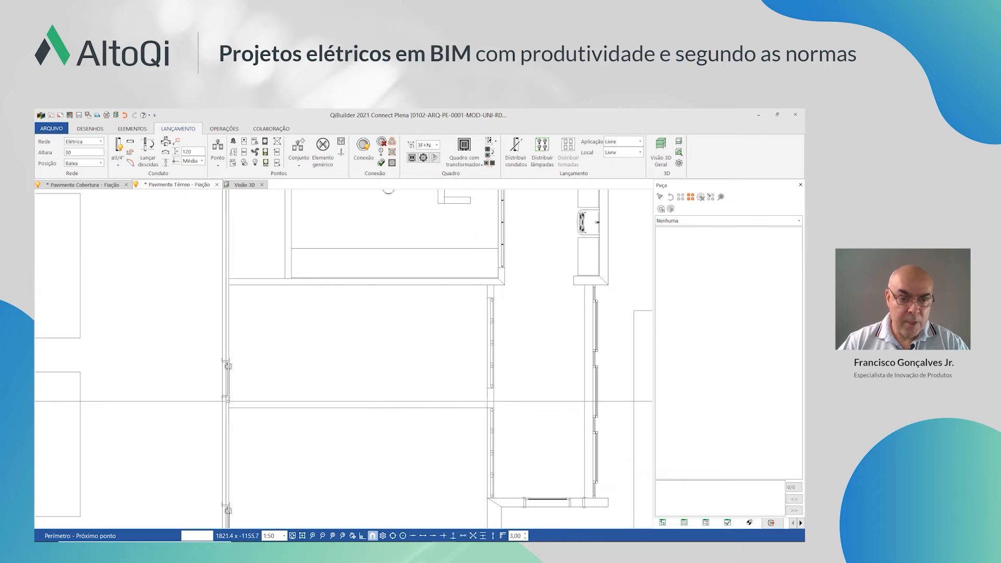
click(229, 400)
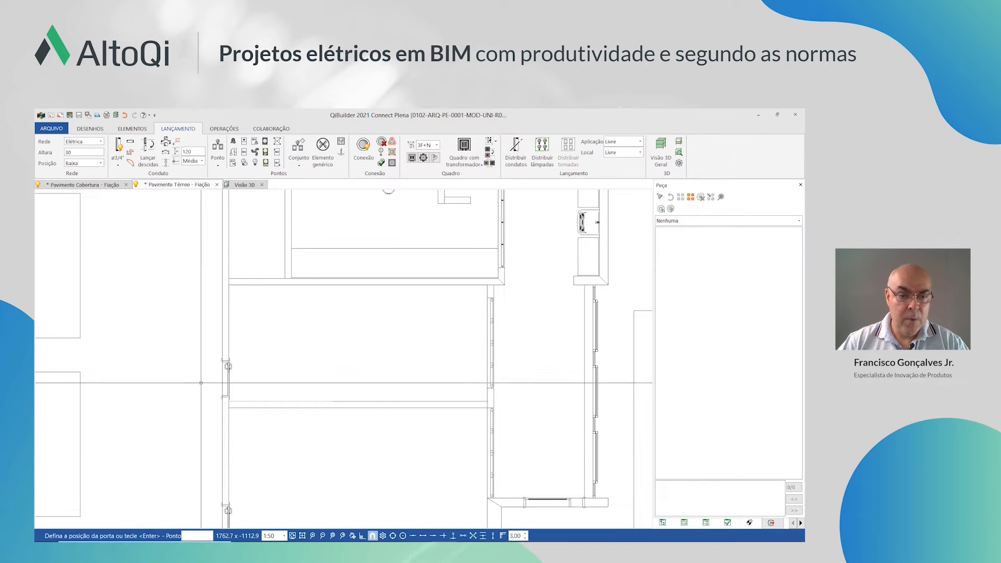
Define the room's door between its two jambs on the perimeter and set it to open into the room
scroll(238, 388, up, 1)
scroll(241, 388, up, 2)
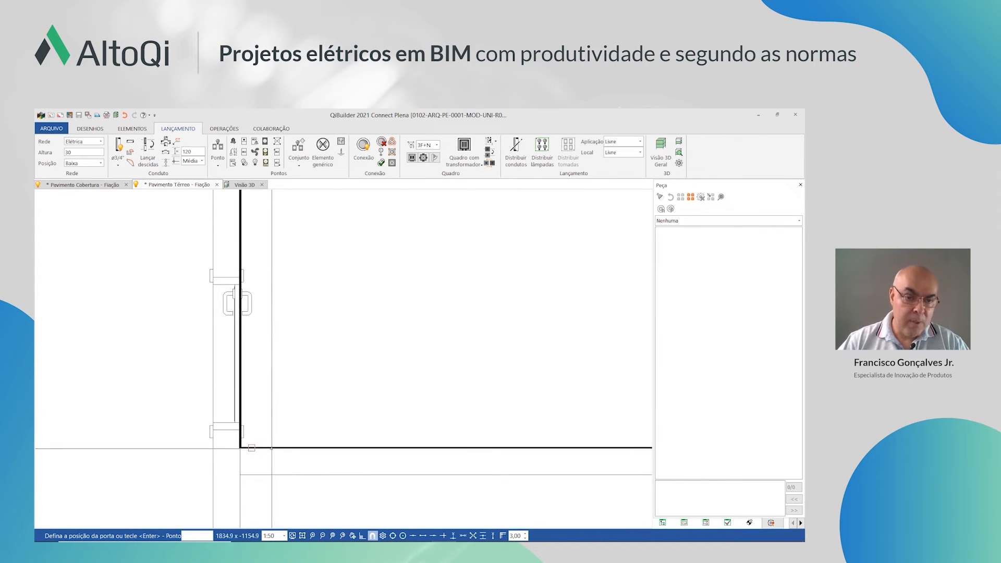
click(242, 426)
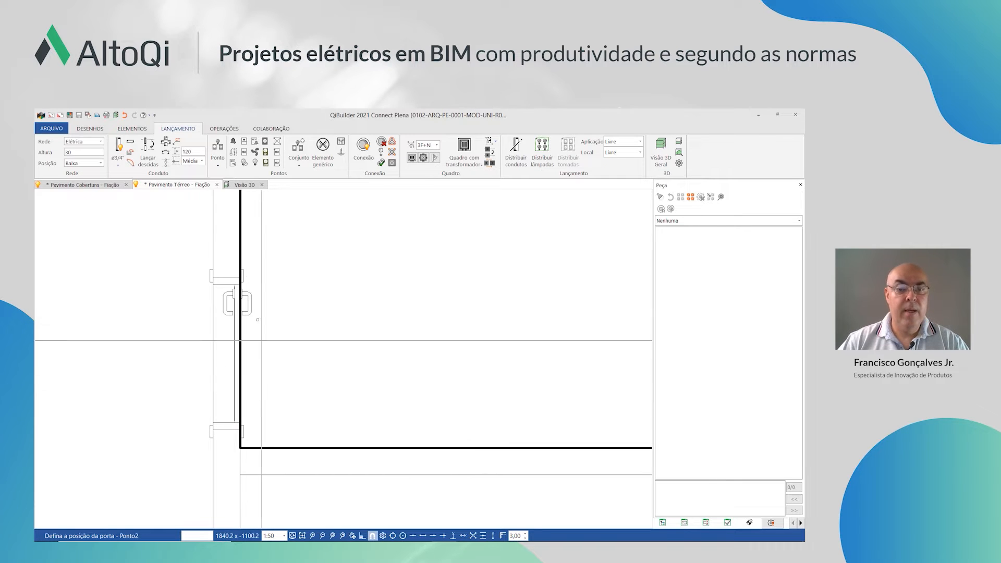
click(242, 285)
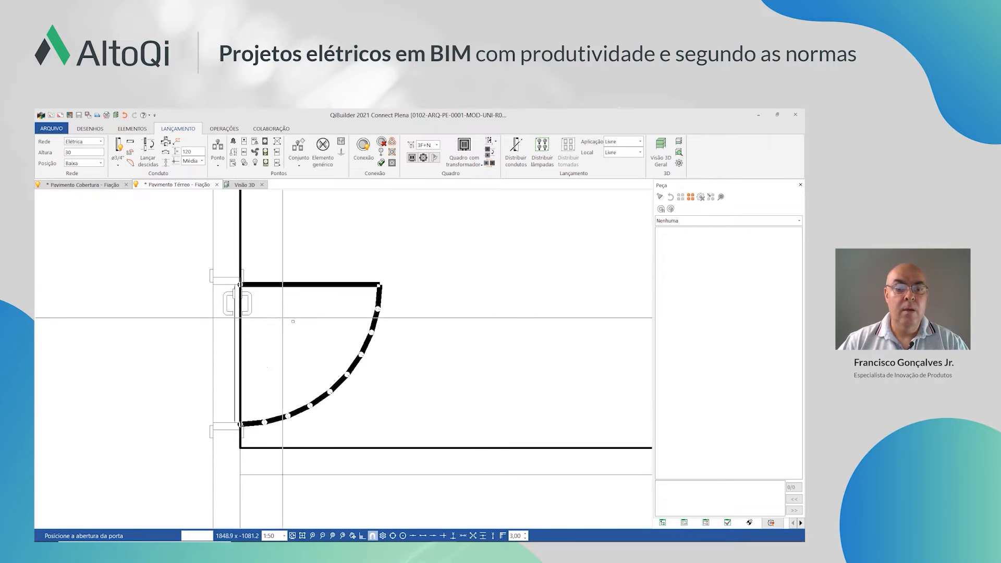
scroll(196, 382, down, 3)
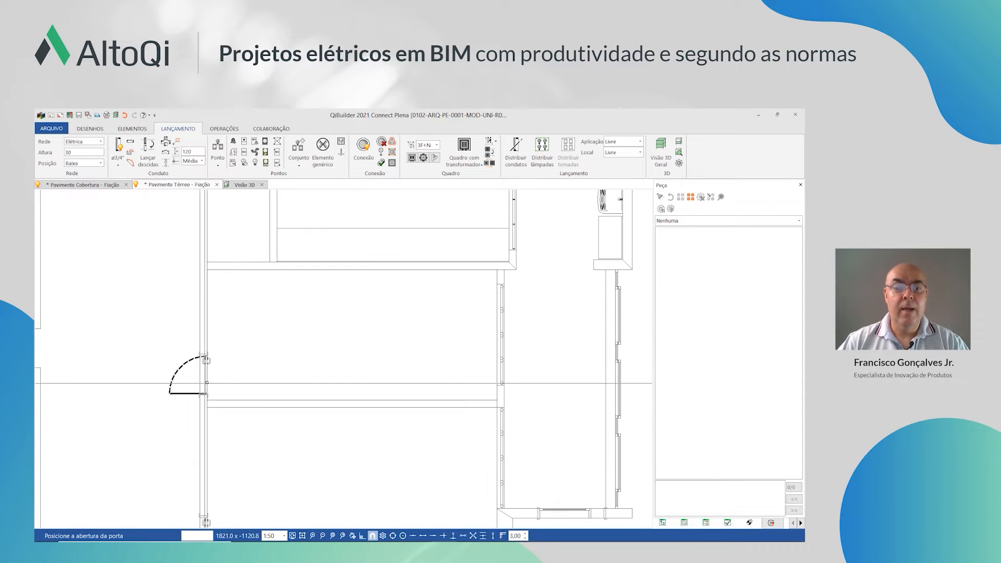
click(252, 374)
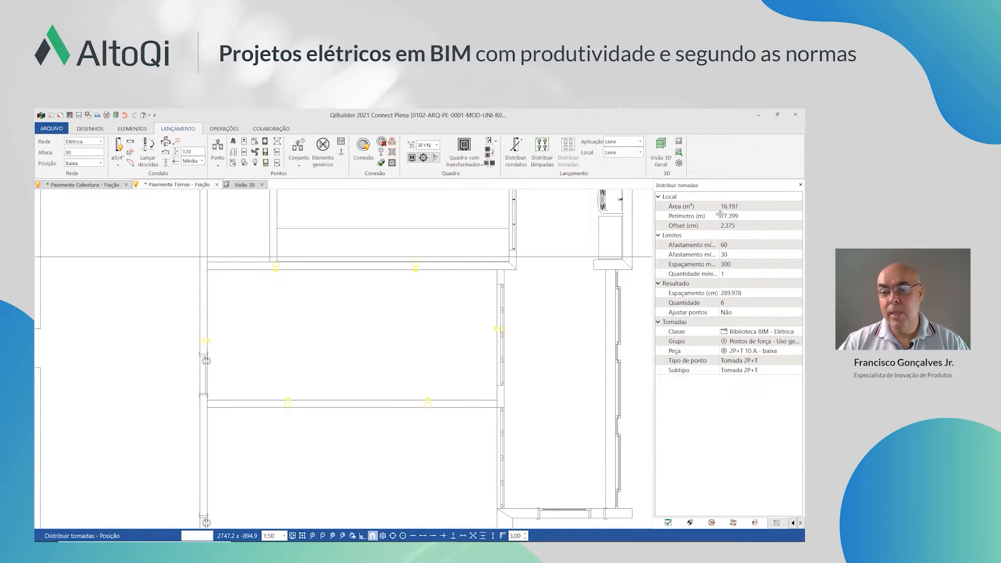
Place the distributed outlets on the inner side of the room's walls, keeping the 2P+T 10 A - baixa part
drag(719, 214, 731, 216)
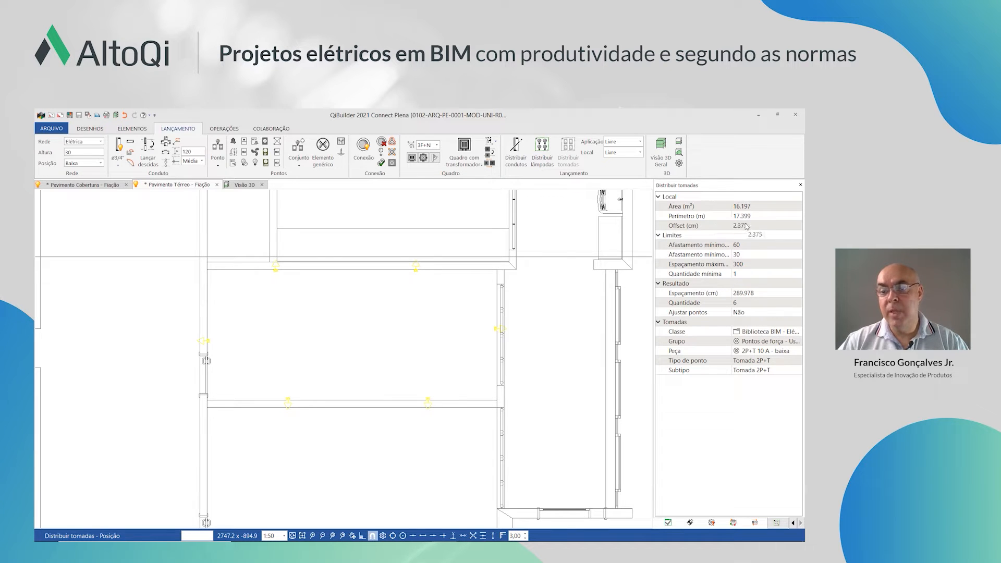
mouse_move(731, 245)
mouse_down()
mouse_move(782, 252)
mouse_move(738, 248)
mouse_up()
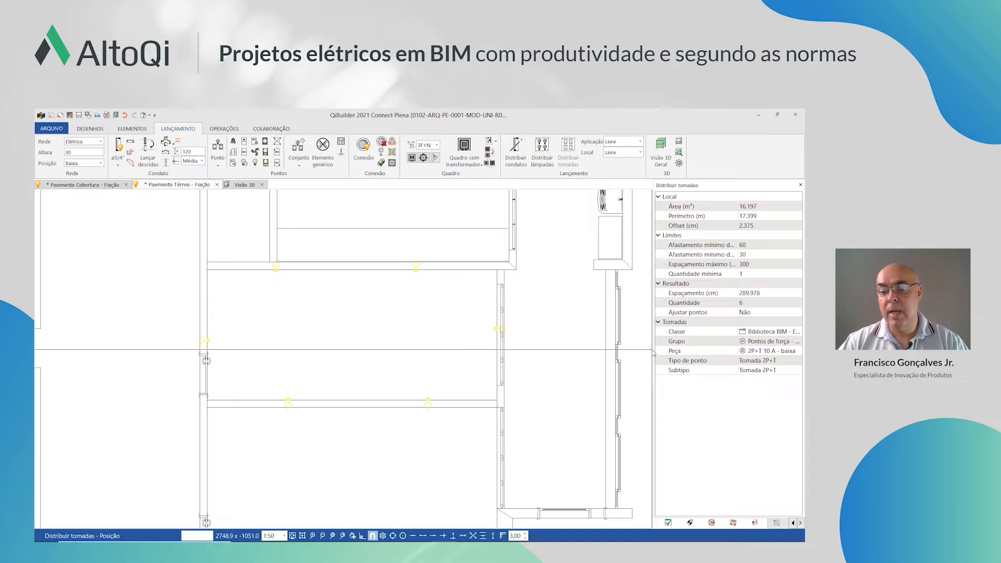
drag(653, 353, 620, 354)
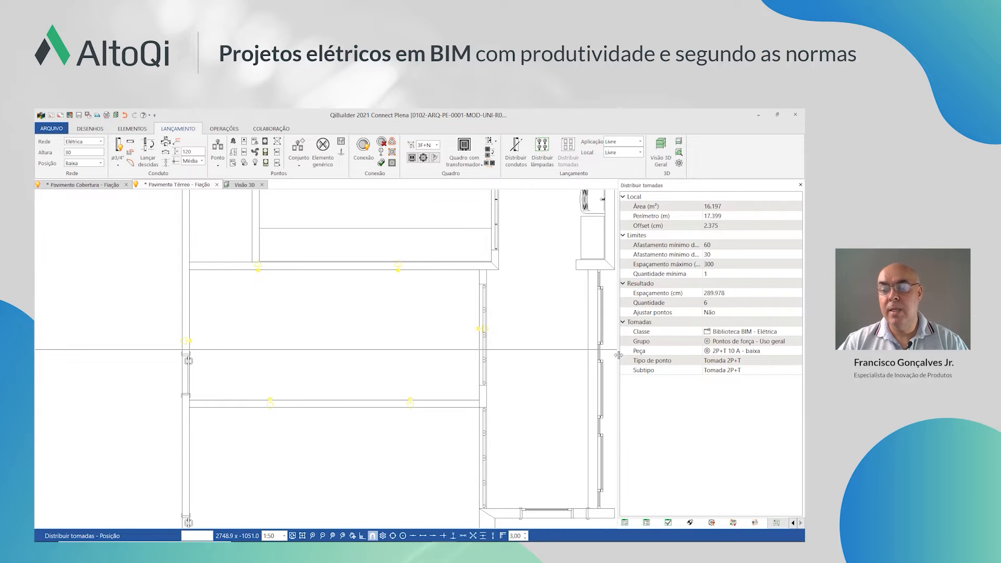
click(757, 351)
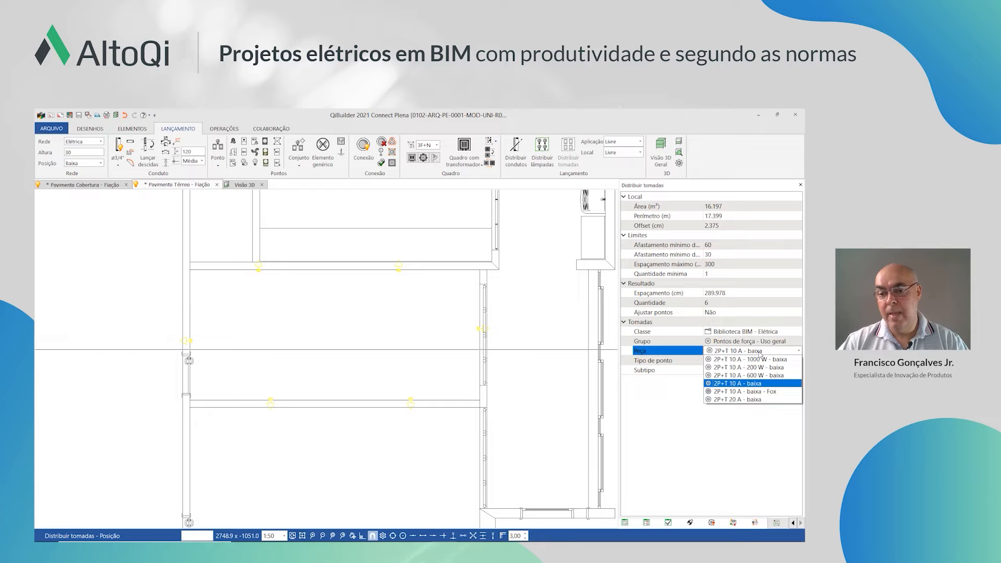
click(760, 353)
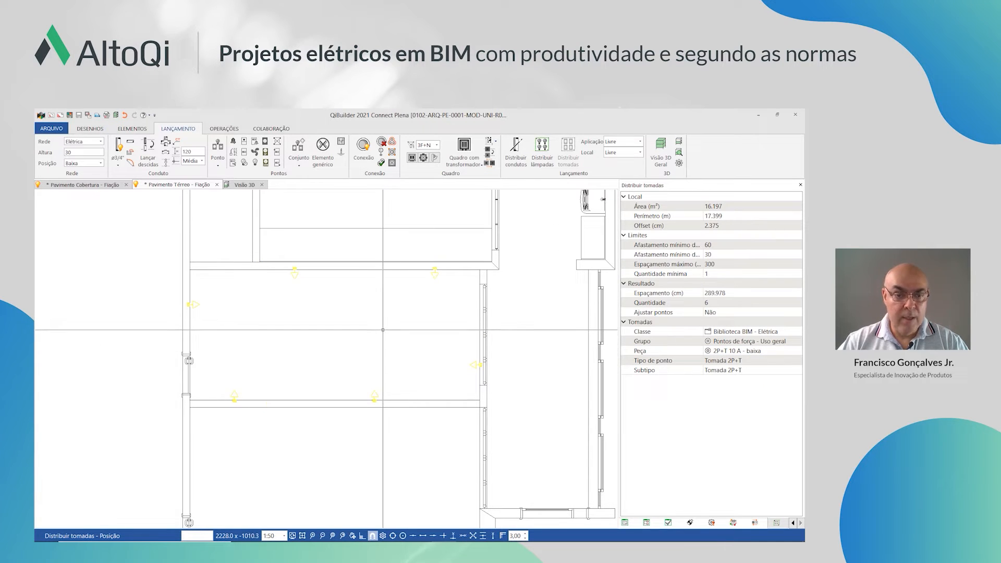
click(383, 330)
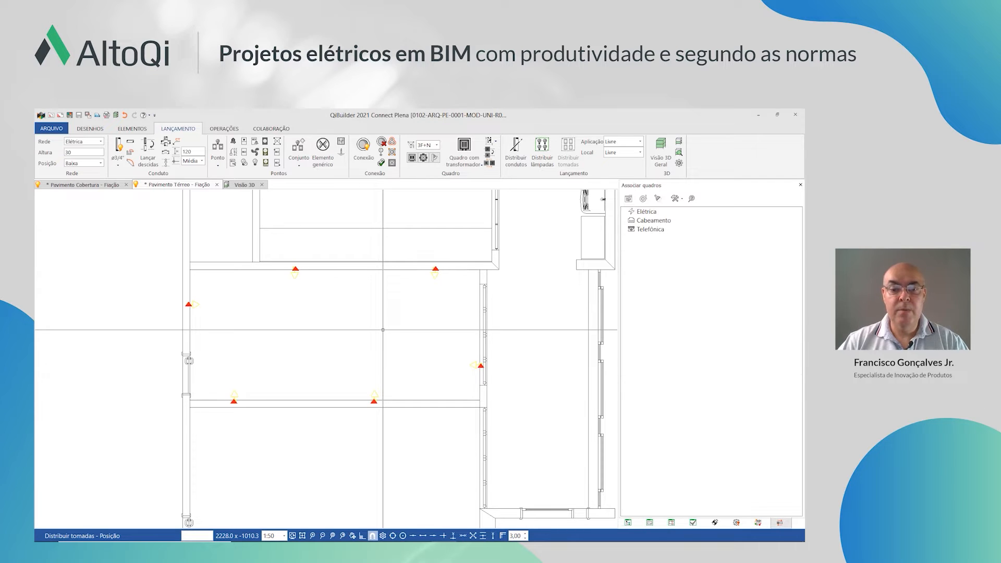
key(Escape)
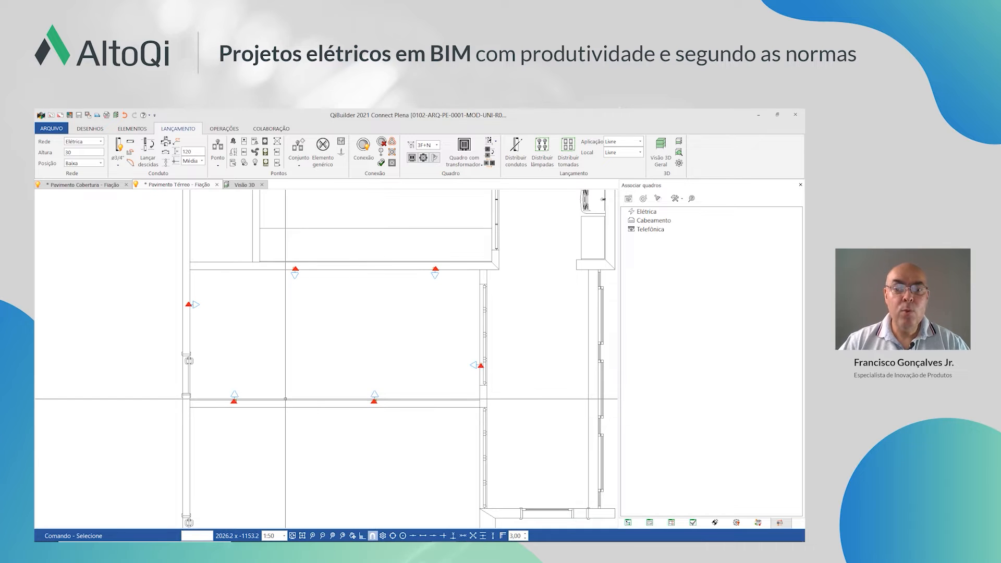
Start distributing lamps in the same room, defining its area by two diagonally opposite inner corners
scroll(237, 382, up, 1)
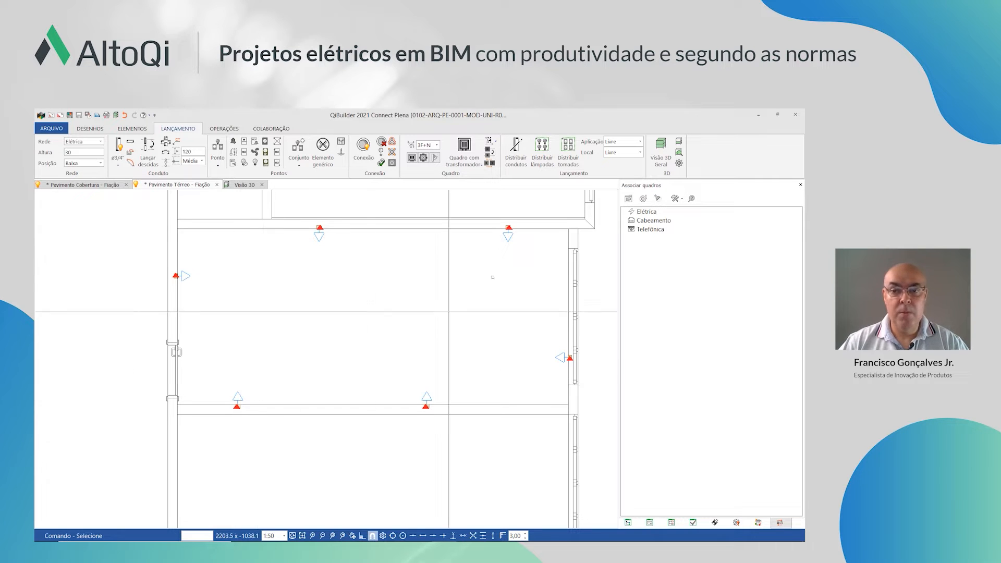
click(544, 165)
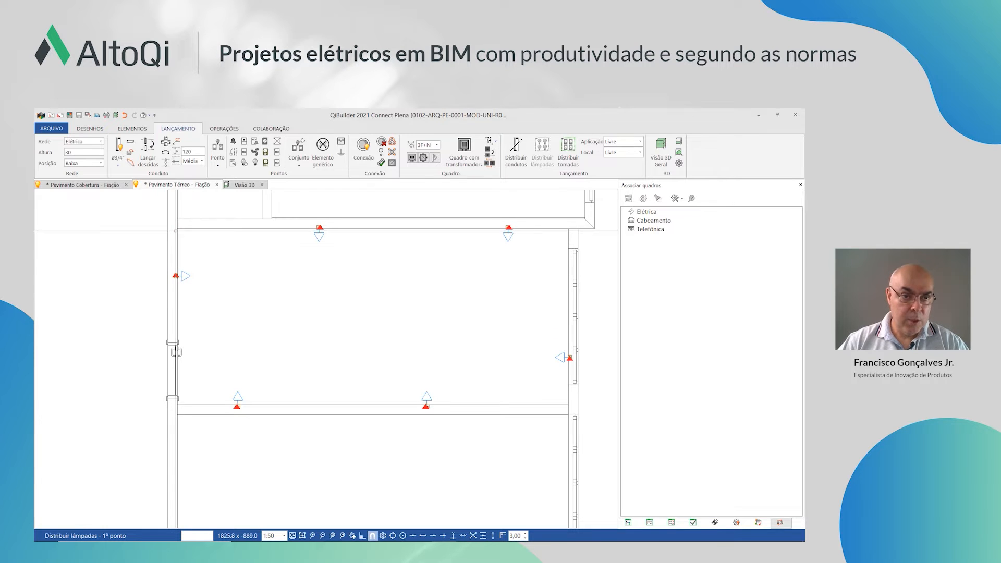
click(177, 229)
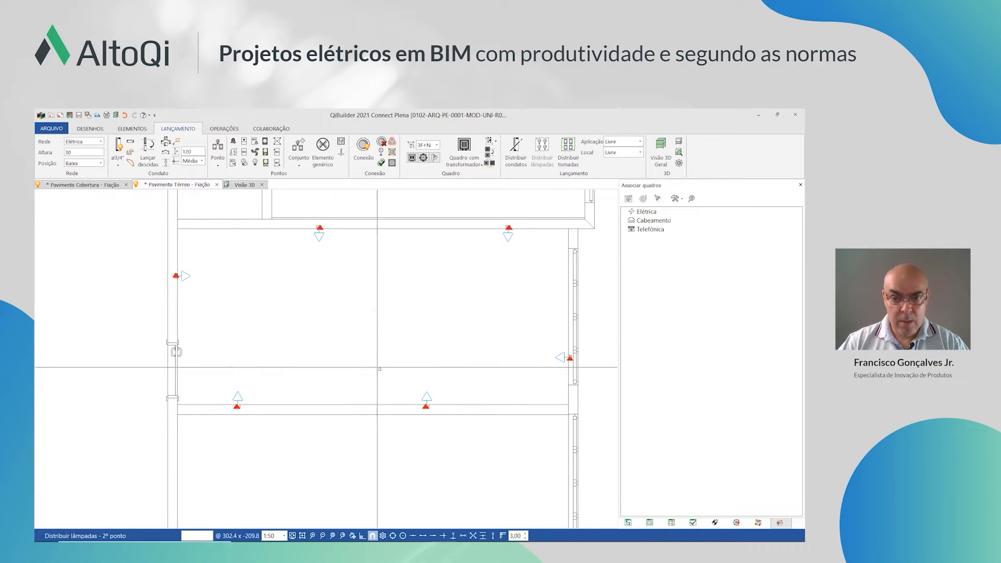
click(568, 404)
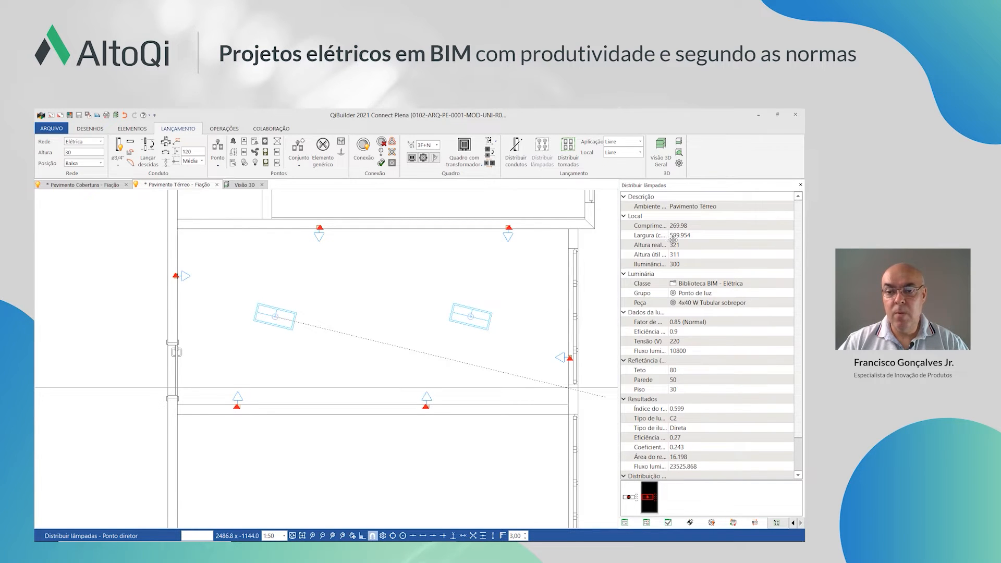
Name the environment of the lamp distribution "Sala"
drag(673, 239, 717, 243)
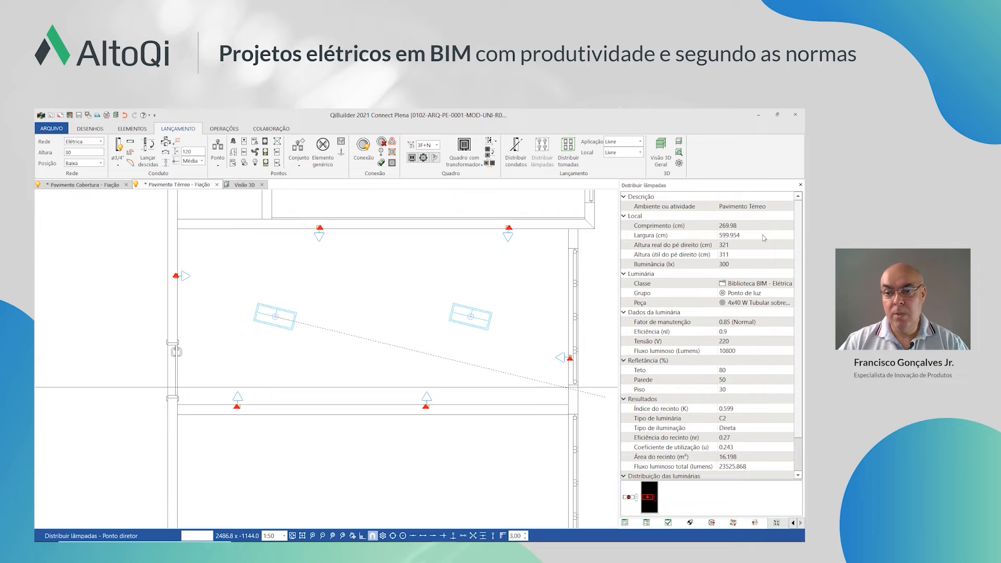
click(782, 207)
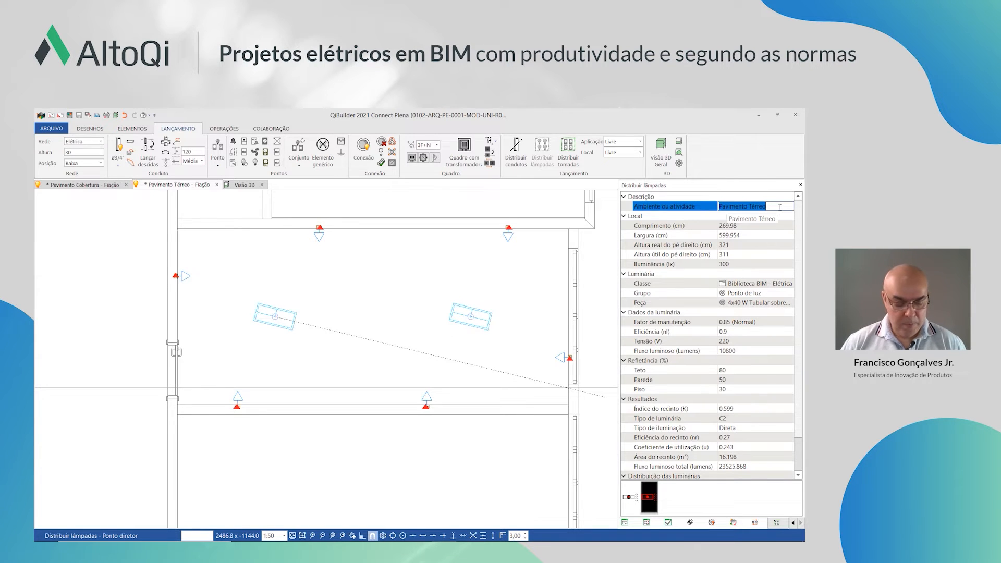
text(Sala)
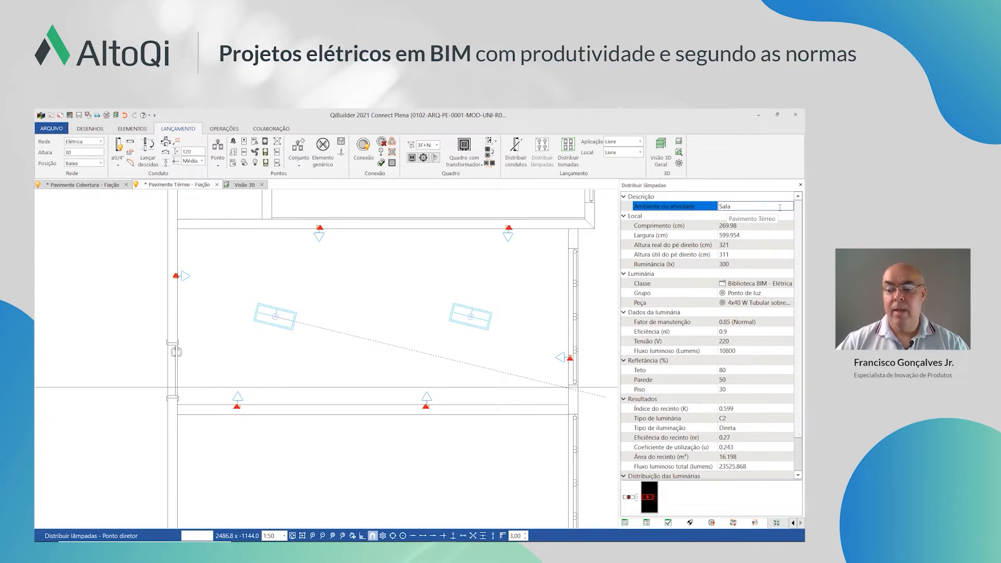
key(Return)
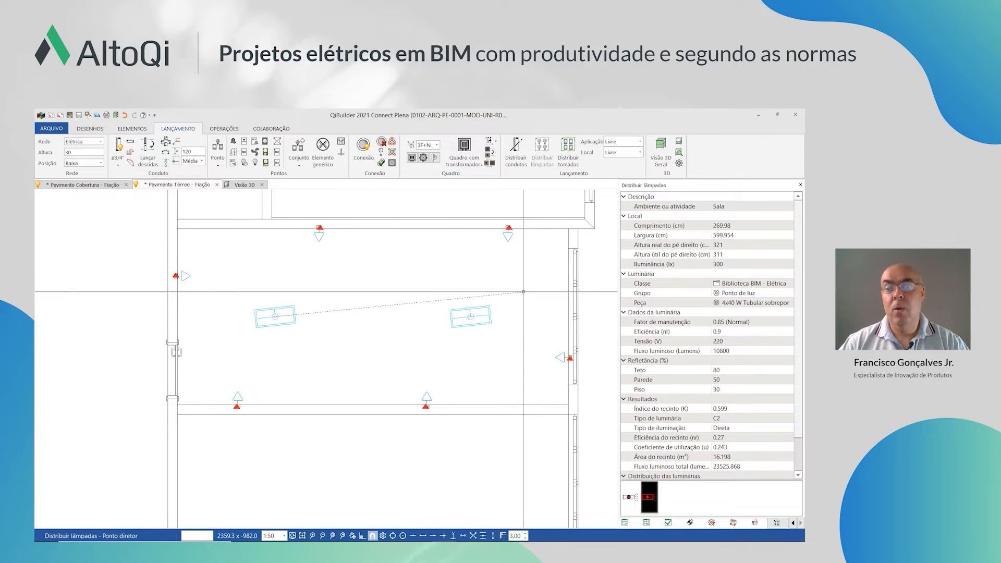
Set the room's real ceiling height (Altura real do pé direito) to 300 cm for the lamp distribution
click(734, 246)
text(3)
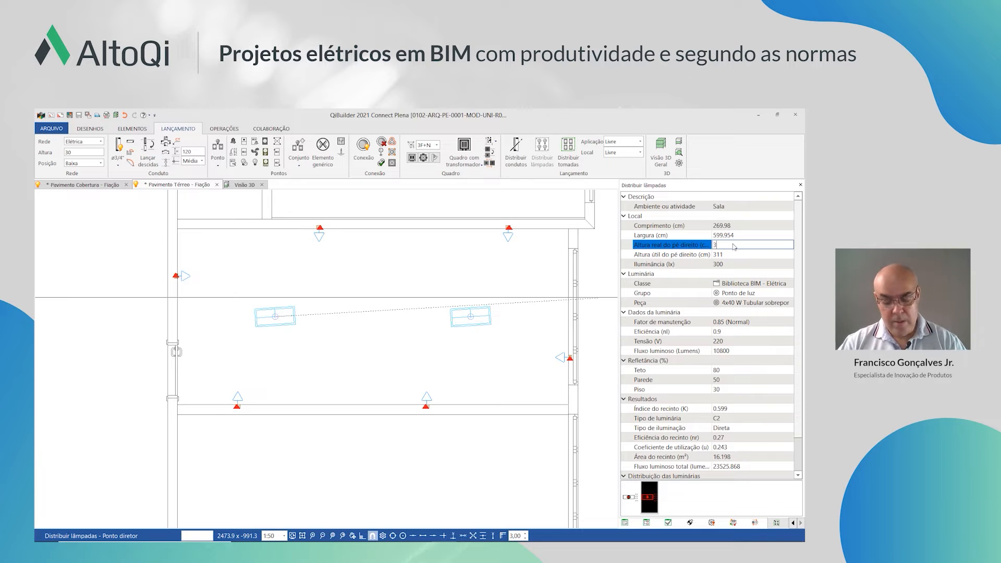
text(00)
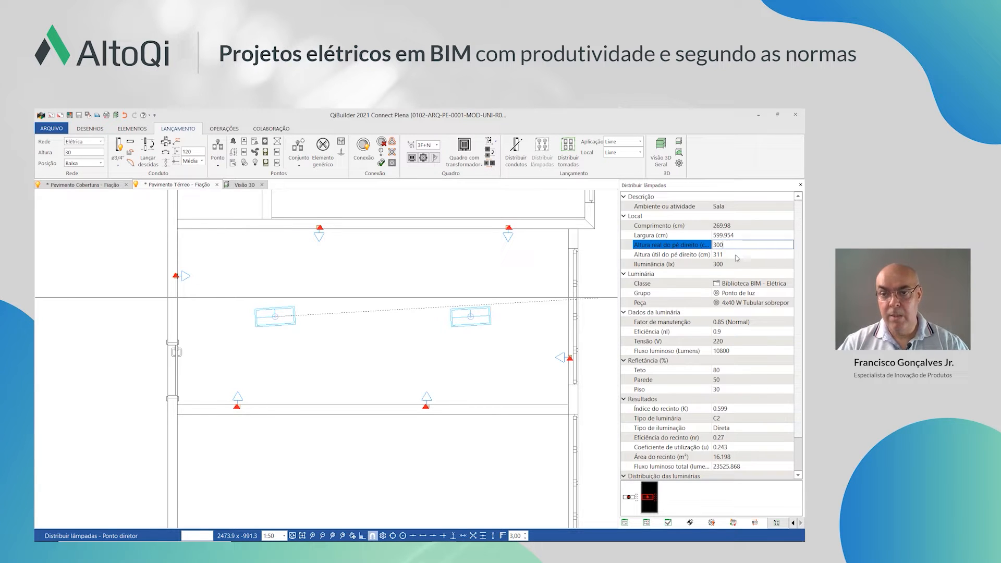
click(736, 256)
click(743, 268)
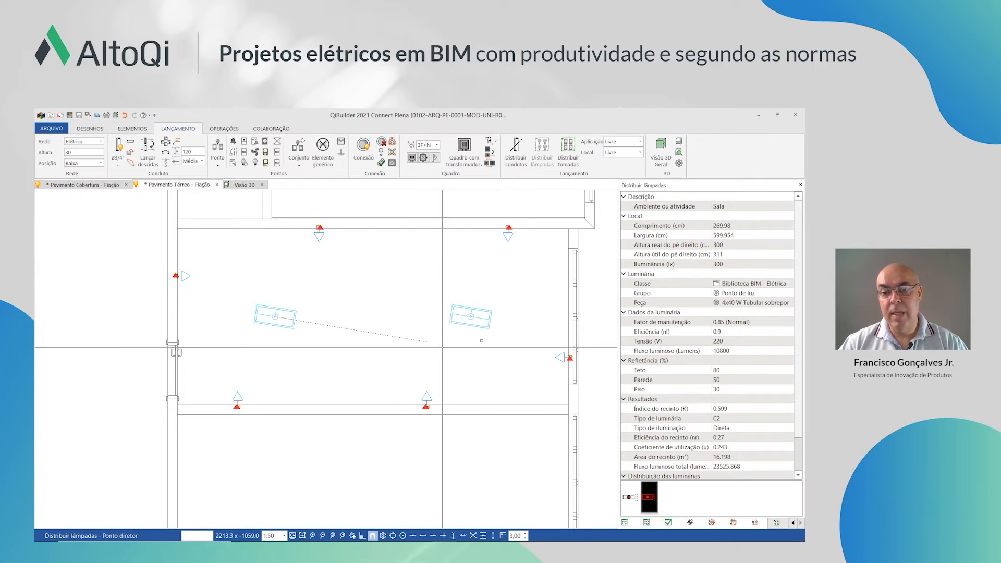
Review the available luminaire parts and the maintenance factor options, keeping the current choices
click(747, 306)
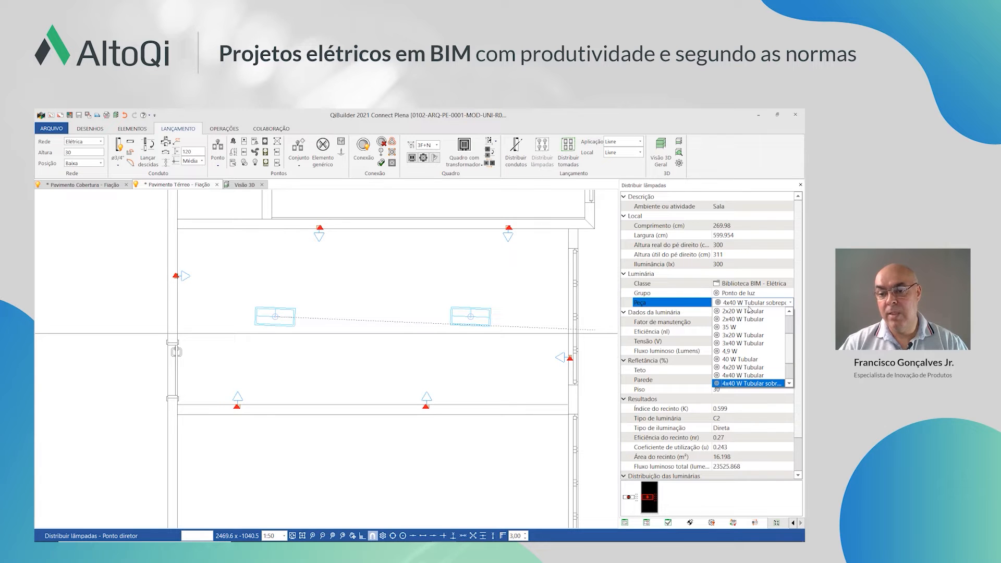
click(749, 307)
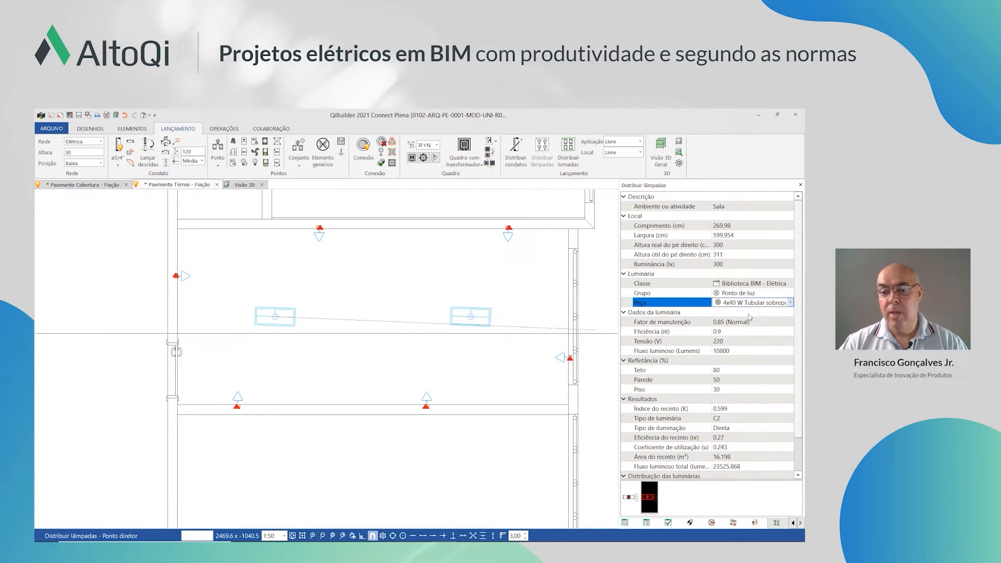
click(757, 324)
click(790, 322)
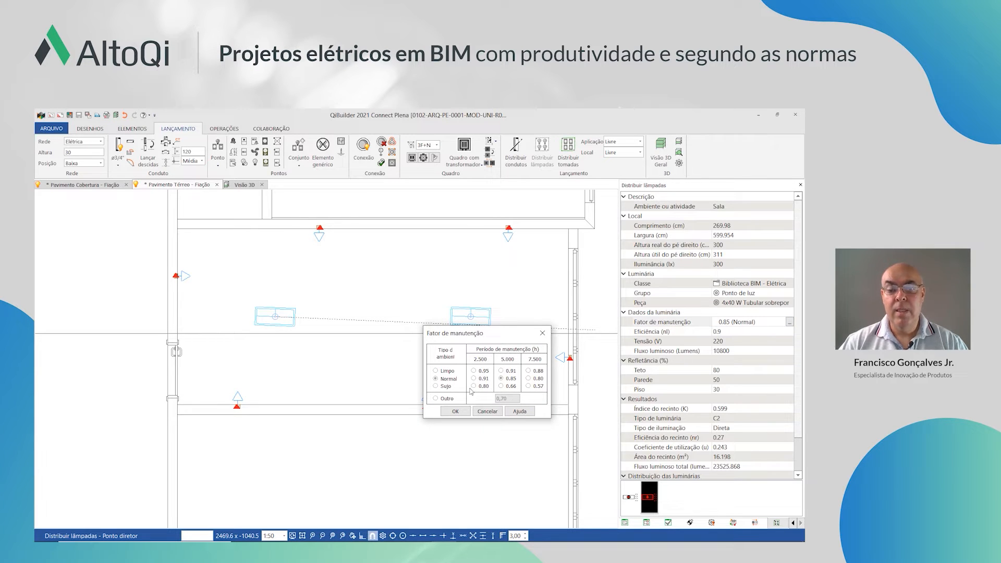
click(487, 411)
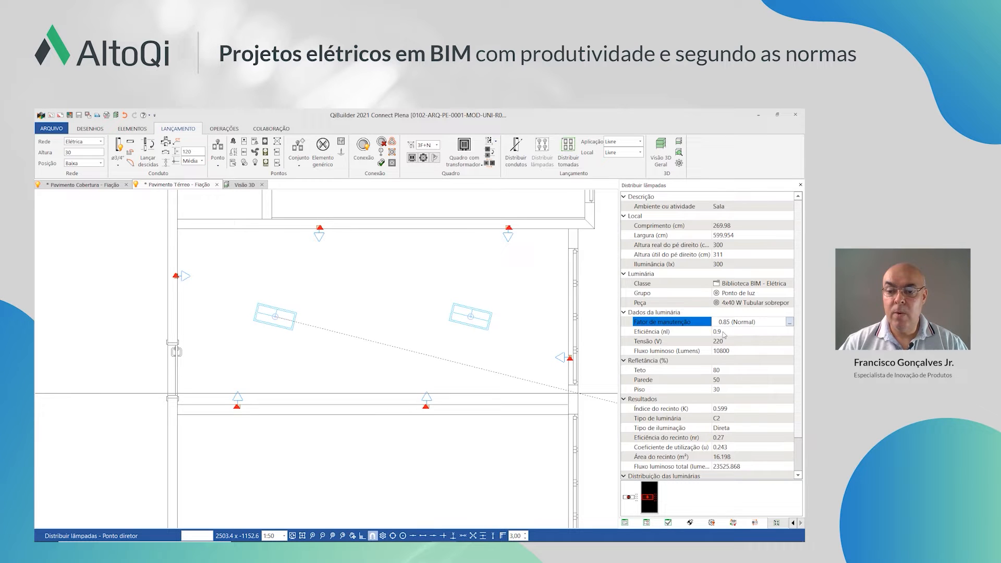
Check the luminaire efficiency options without changing them and inspect the voltage setting
click(724, 333)
click(789, 332)
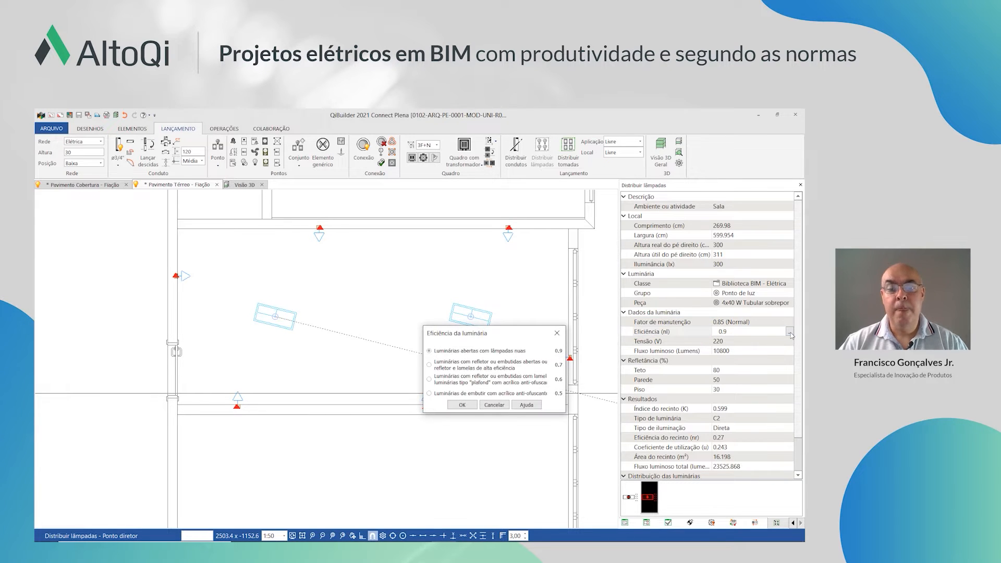
click(495, 405)
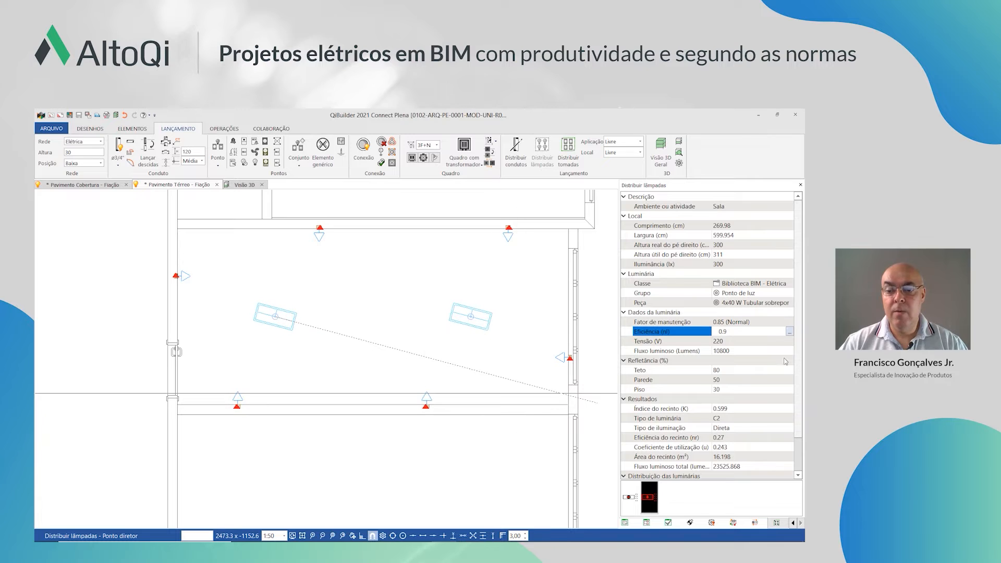
click(787, 342)
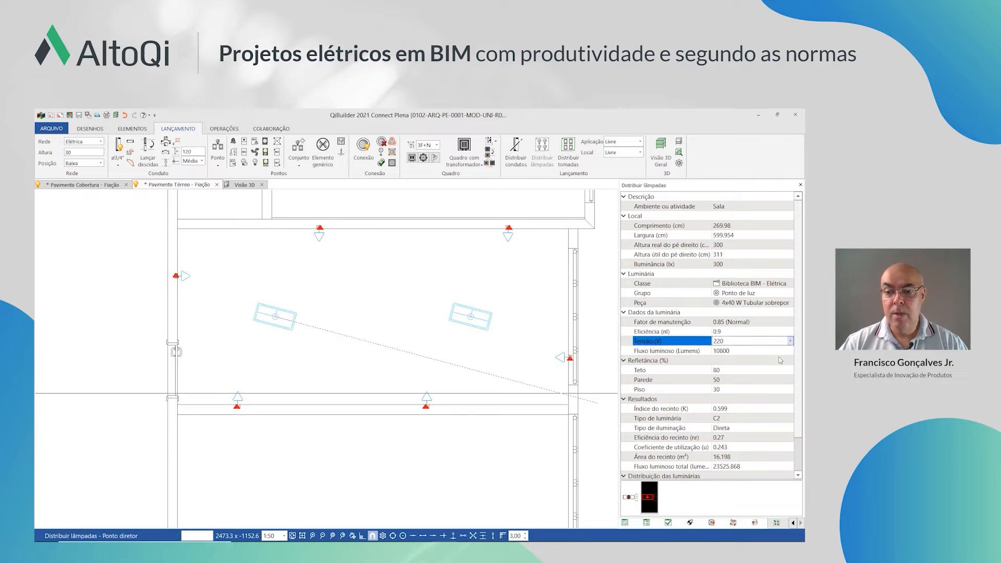
Review the ceiling, wall and floor reflectance options, the calculation results and the luminaire distribution, keeping the current choices
click(736, 371)
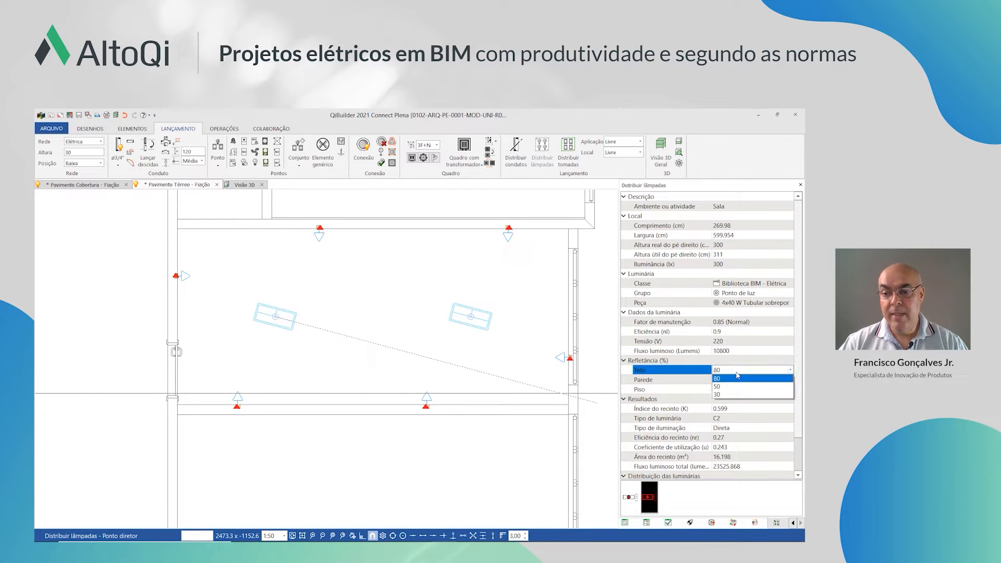
click(736, 373)
click(741, 383)
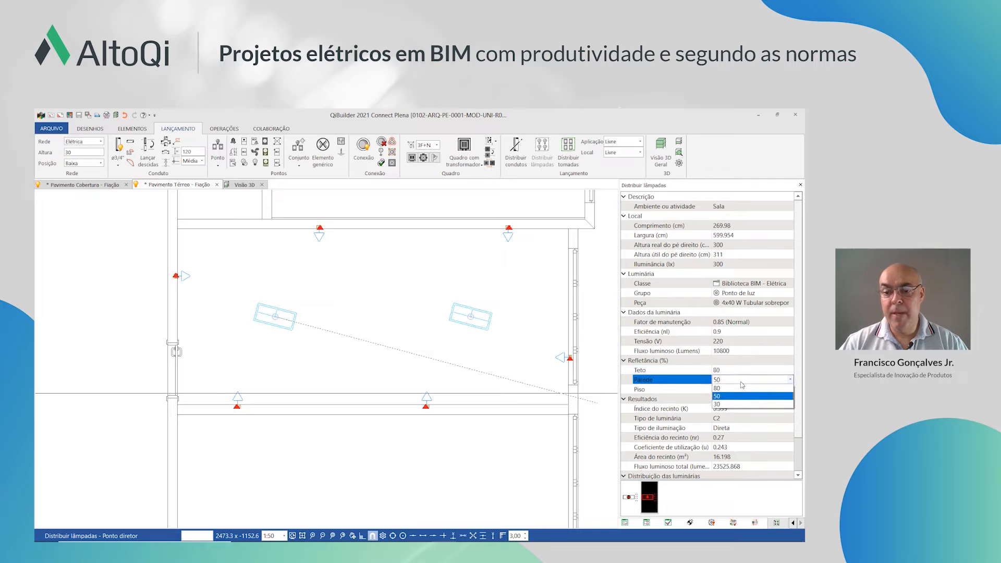
click(742, 384)
click(745, 397)
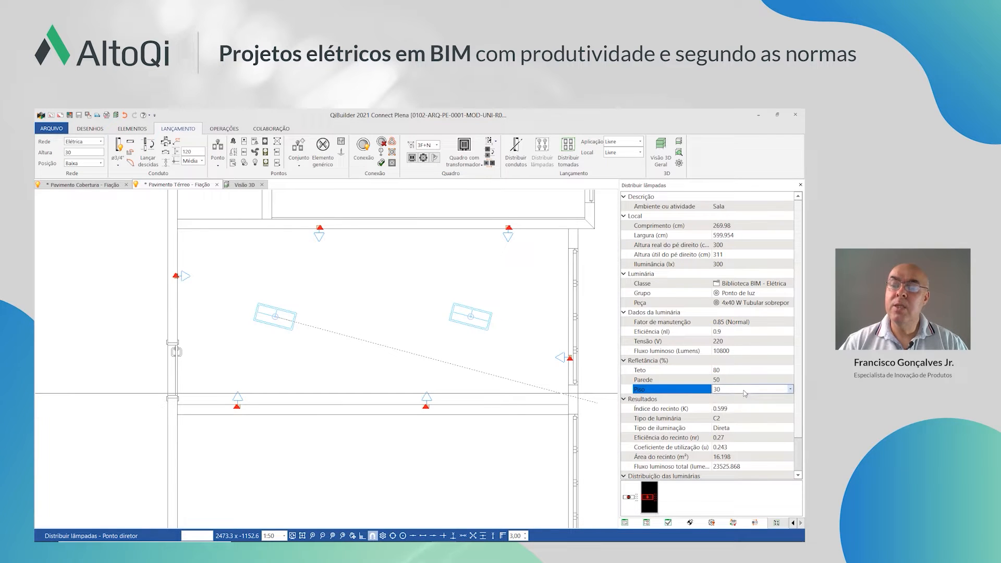
scroll(721, 420, down, 1)
drag(712, 396, 730, 396)
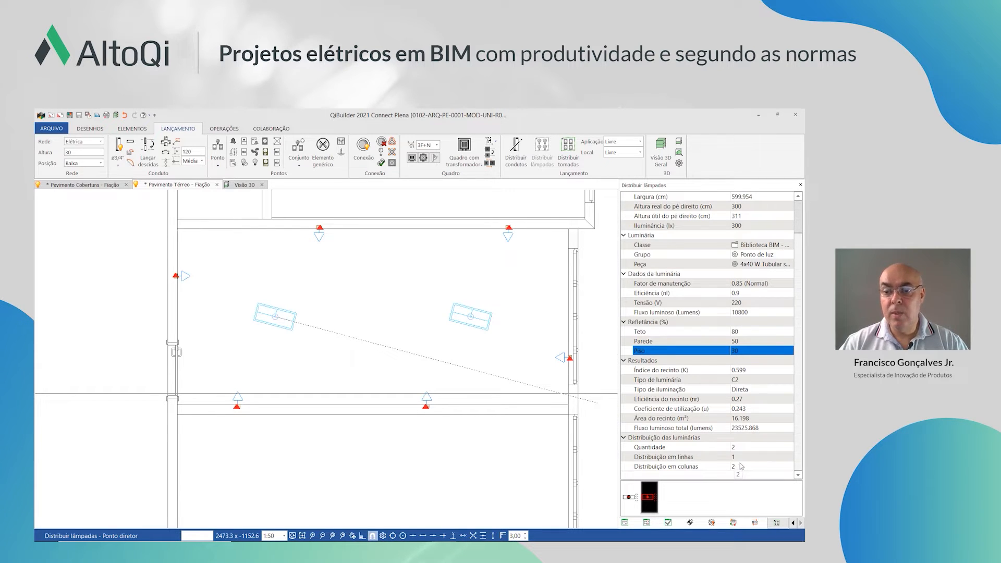
scroll(742, 433, up, 2)
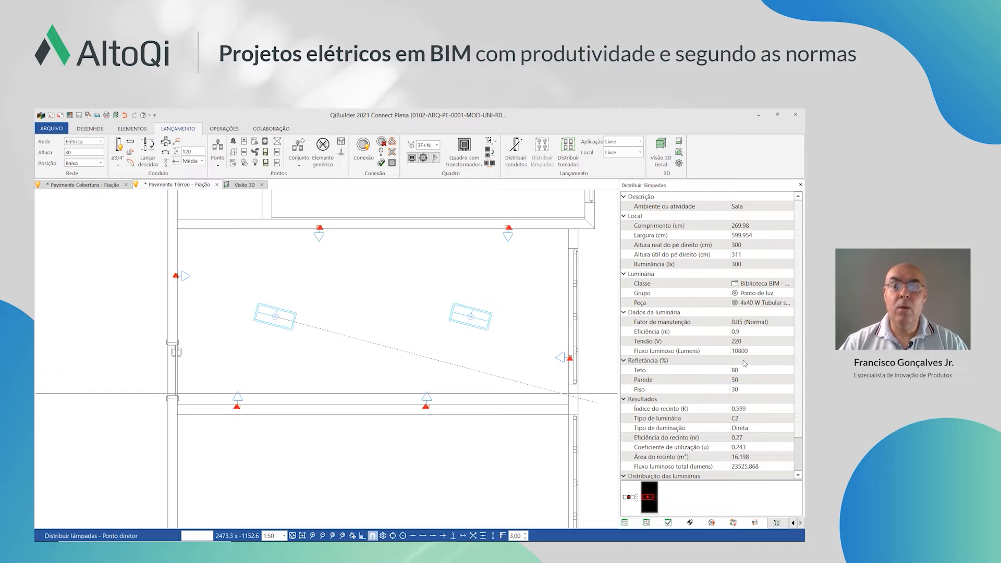
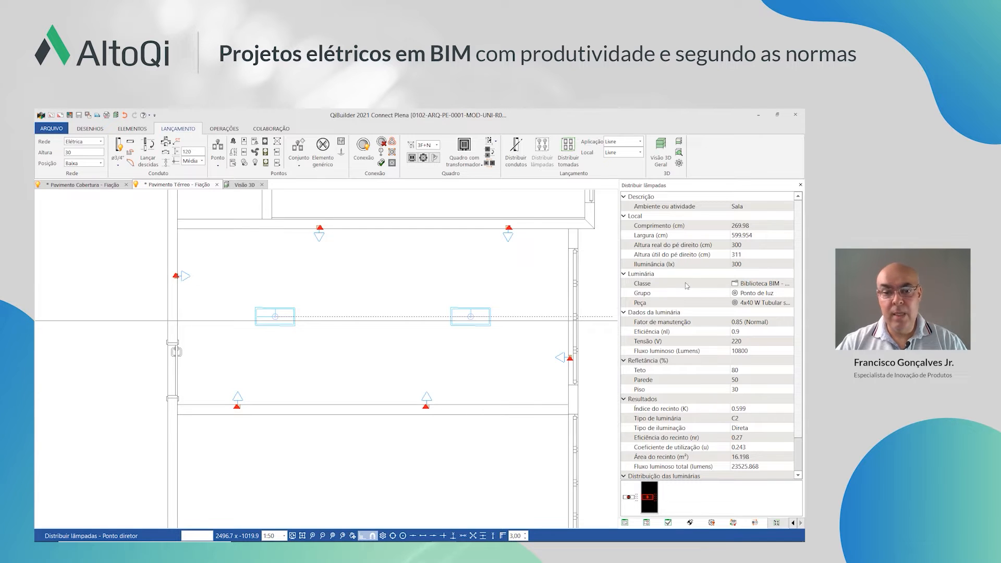
Place the two 4x40 W luminaires in the Sala, aligned horizontally with the room
click(530, 308)
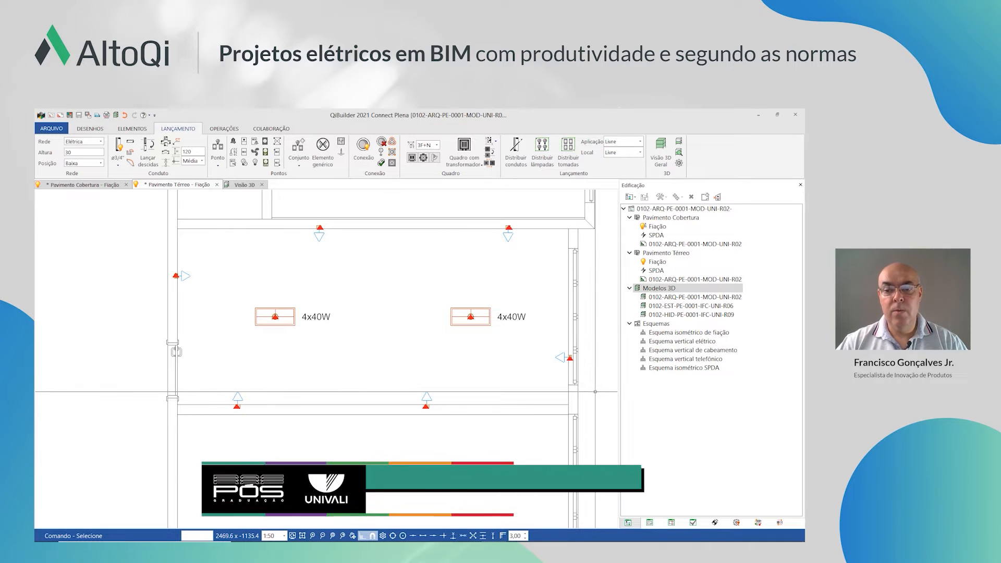
Examine the Cálculo Luminotécnico (Sala) report in Word, then return to the building structure of the QiBuilder project
click(672, 523)
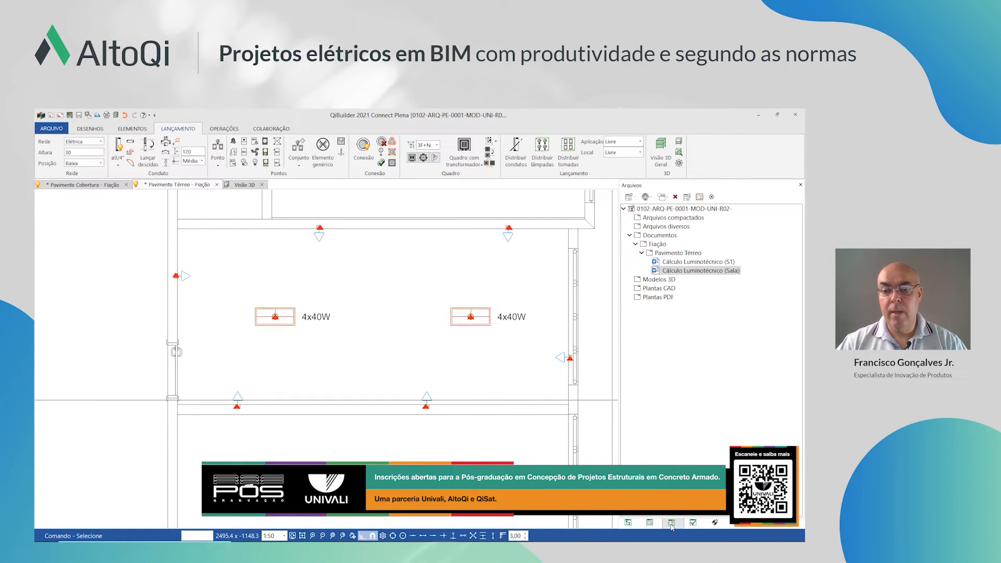
click(684, 272)
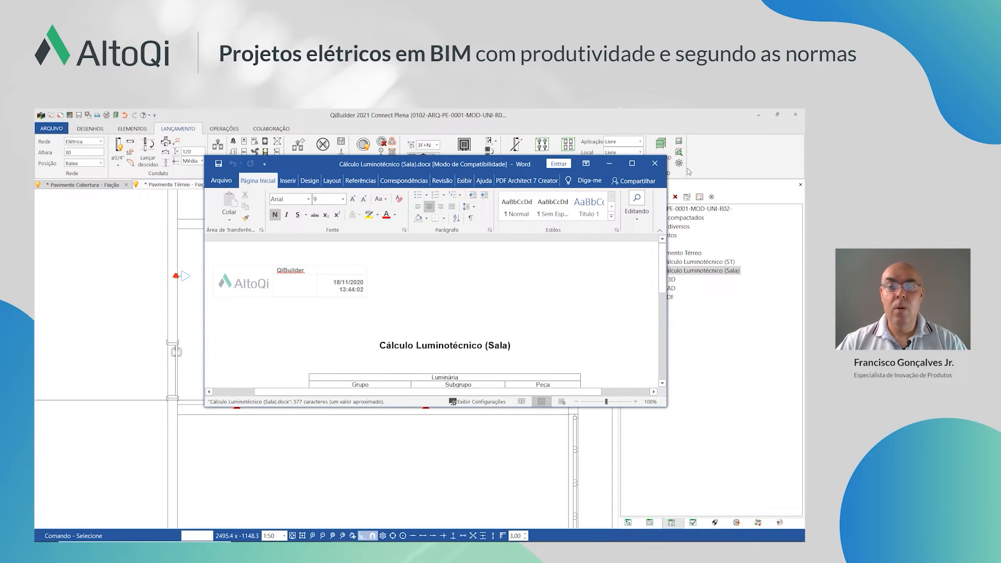
click(632, 163)
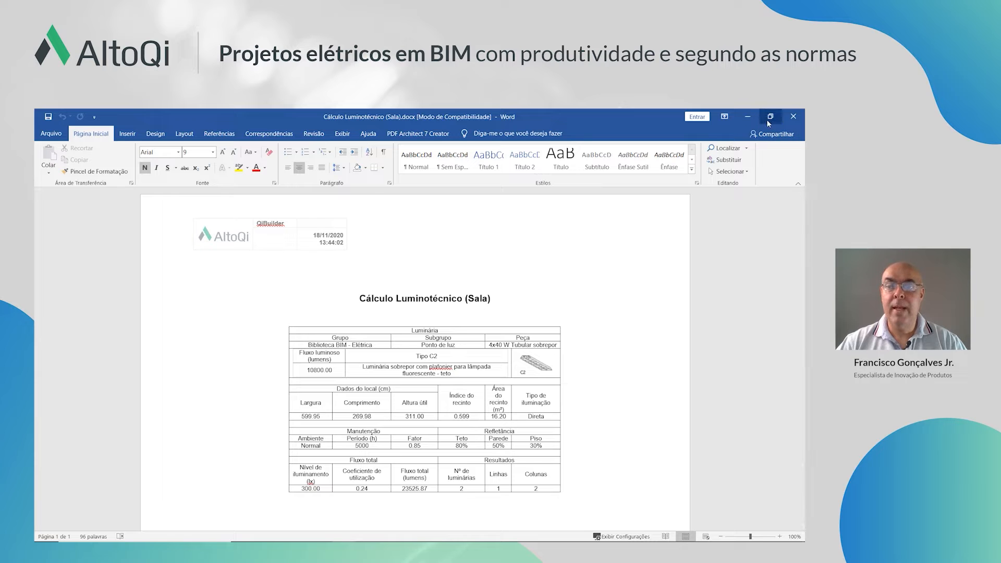
click(748, 118)
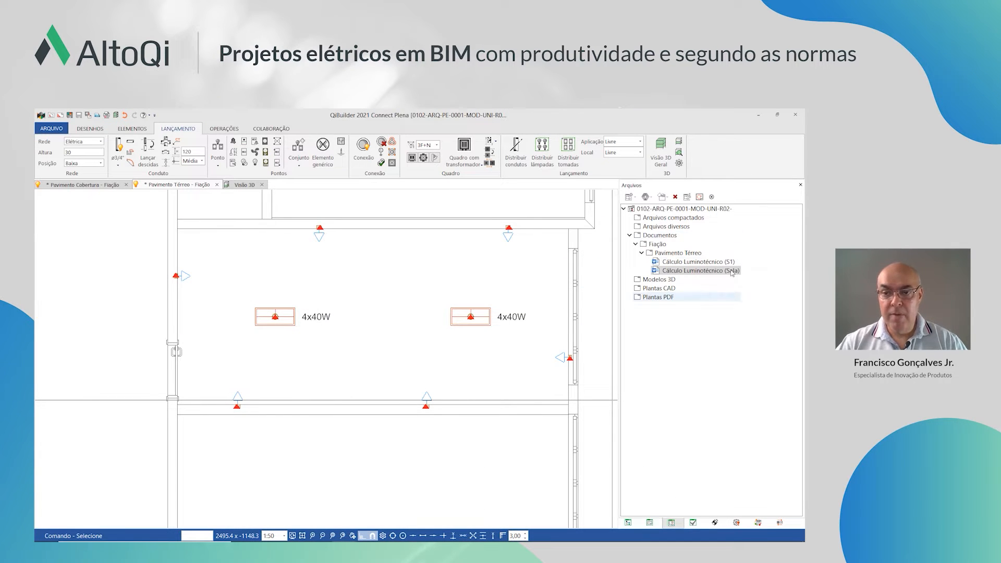
click(628, 524)
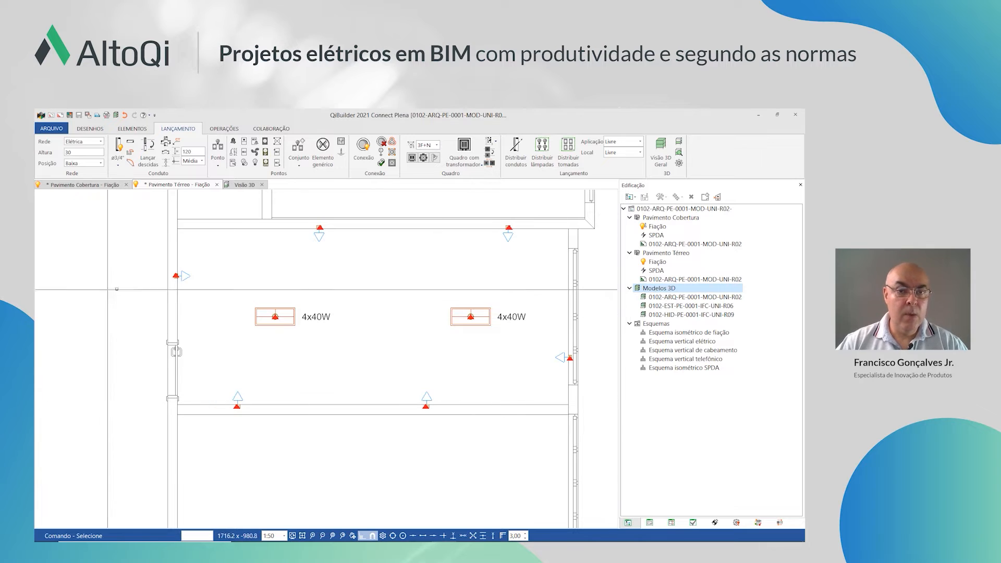
Place a one-key simple switch at medium height, 120, on the wall beside the Sala's door and associate it with both luminaires
click(244, 153)
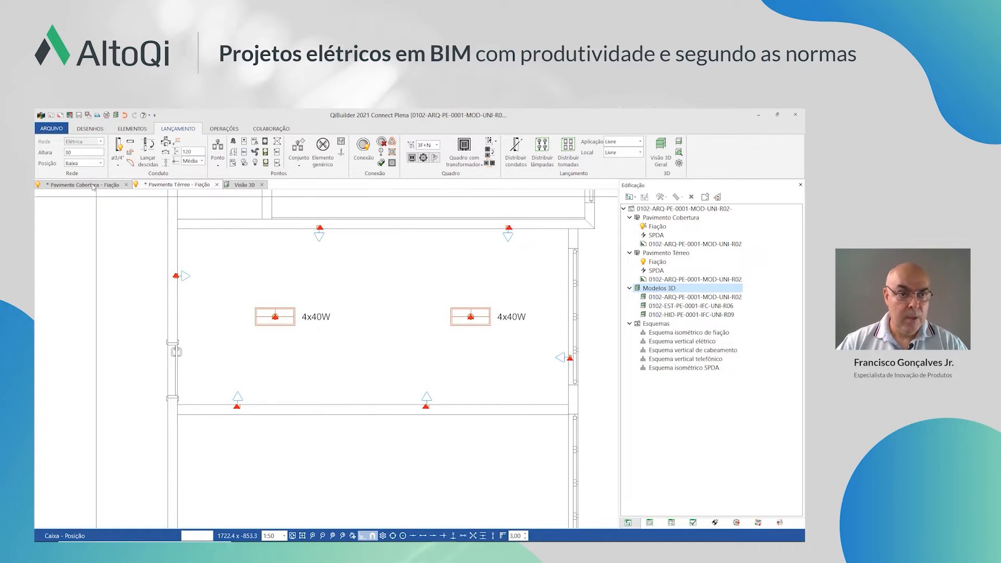
click(95, 165)
click(78, 180)
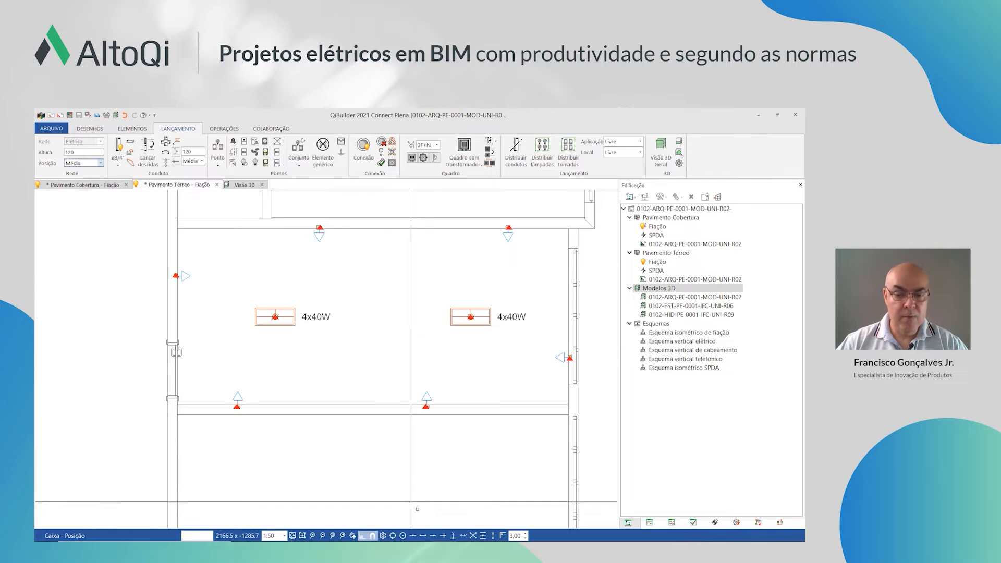
click(481, 535)
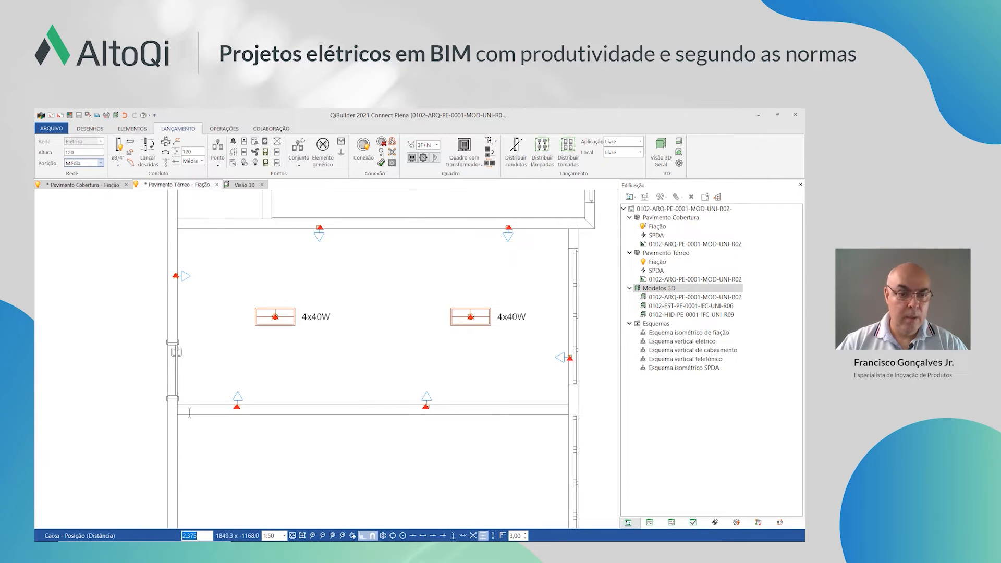
click(176, 334)
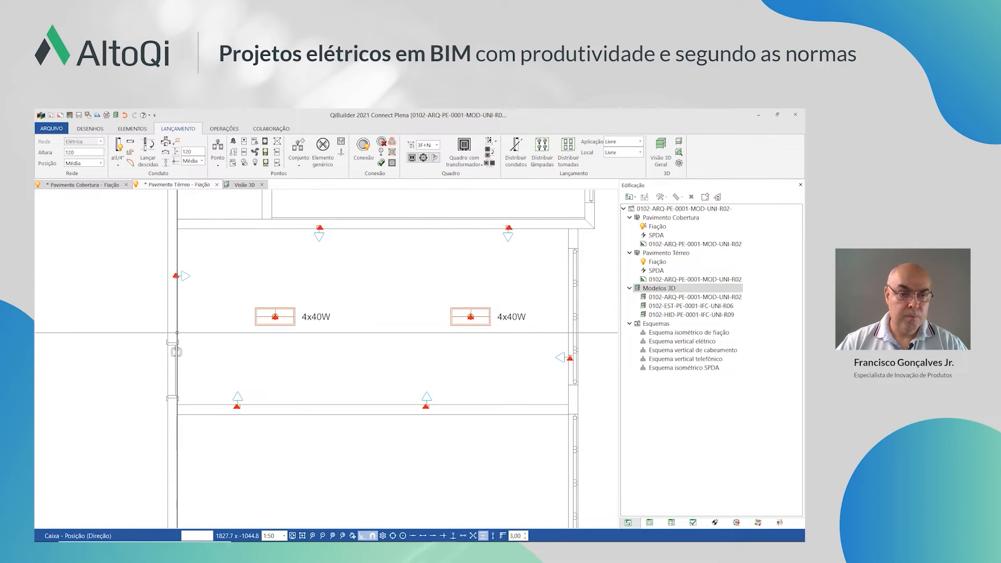
click(156, 330)
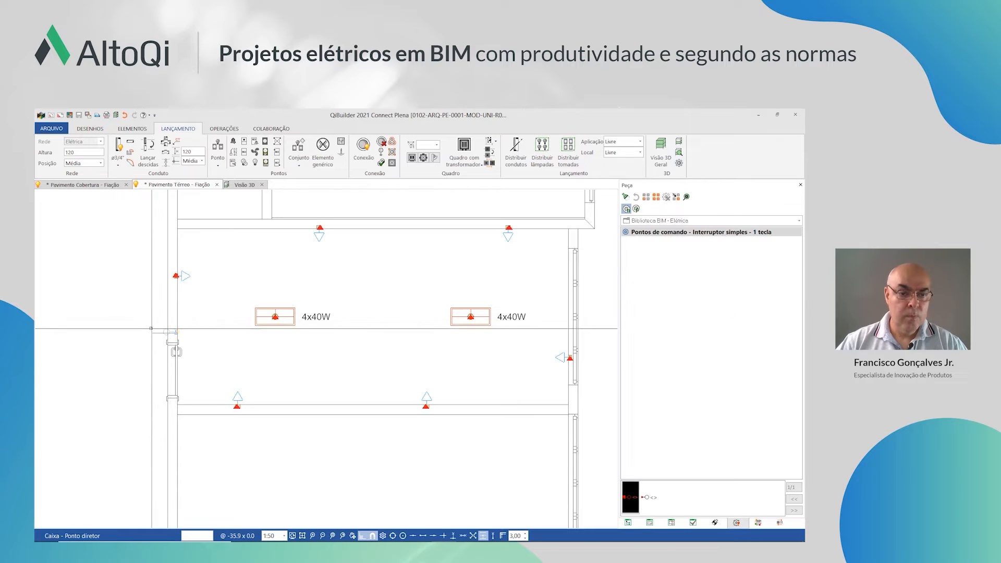
click(233, 336)
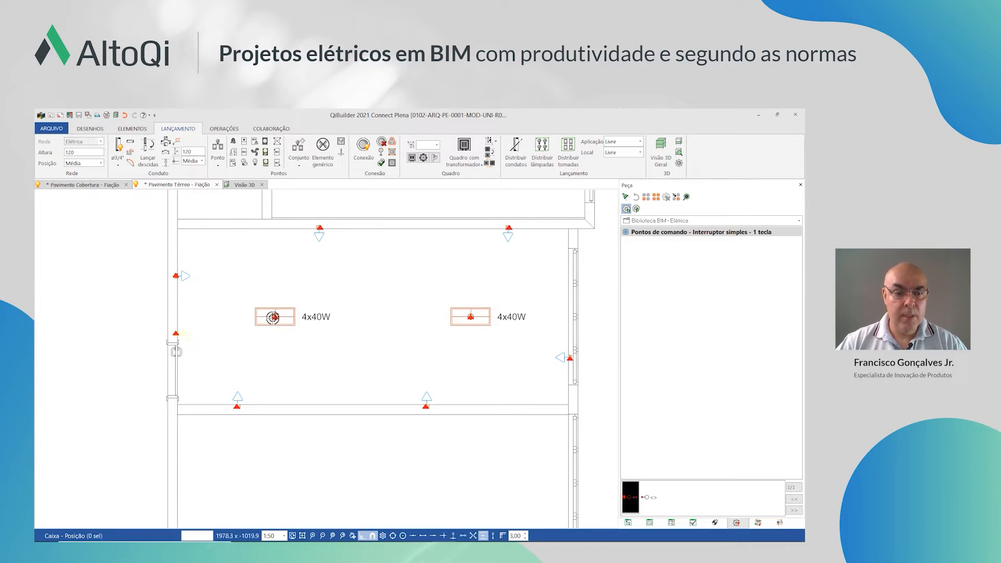
click(472, 318)
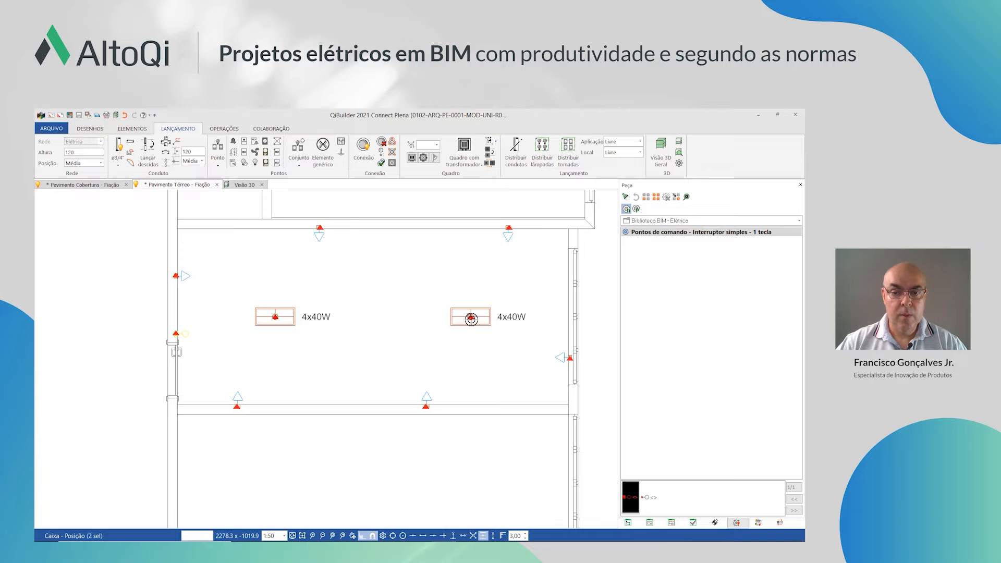
right_click(420, 348)
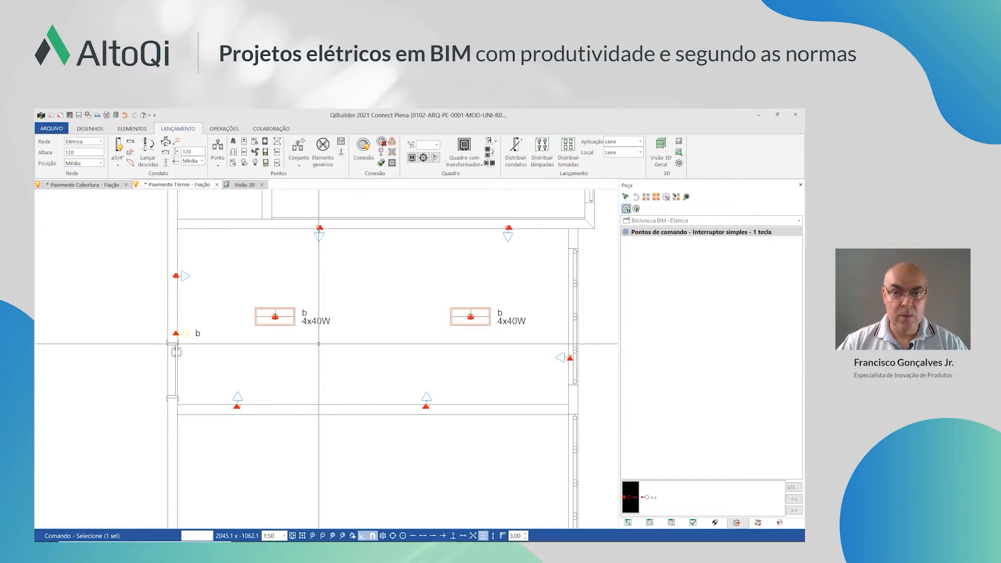
Start inserting a distribution board and review the load centre options by points and by board
click(482, 165)
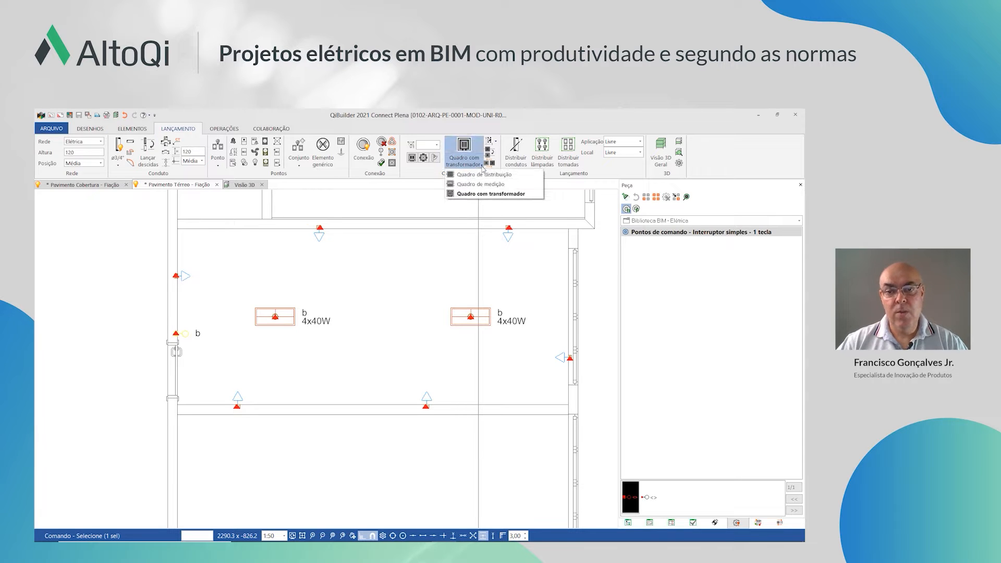
click(519, 176)
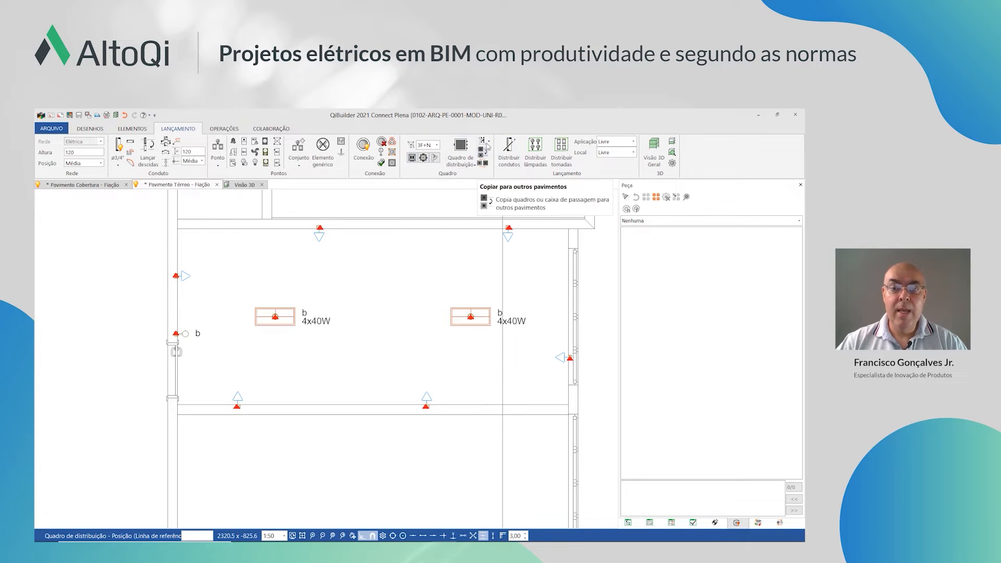
click(489, 142)
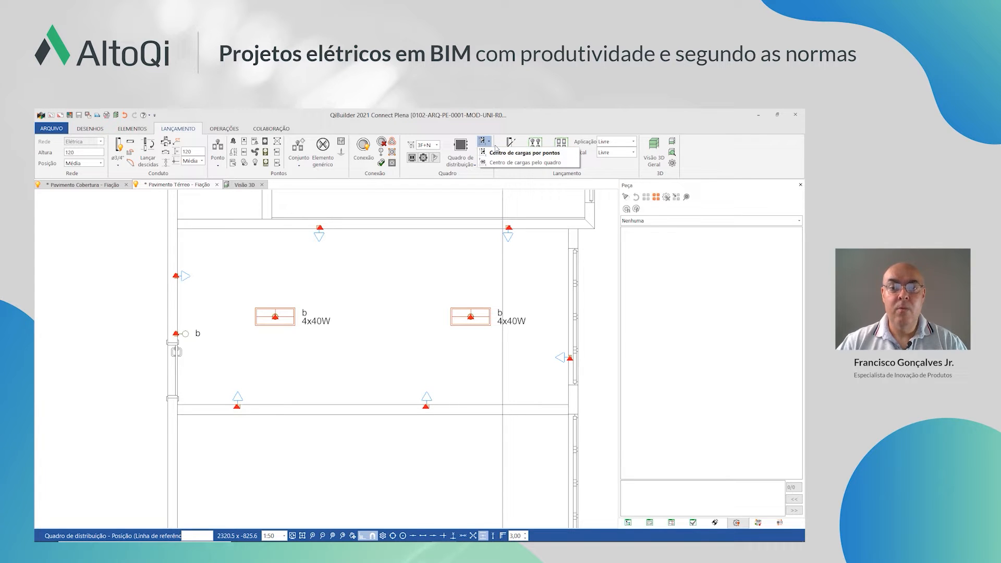
click(512, 126)
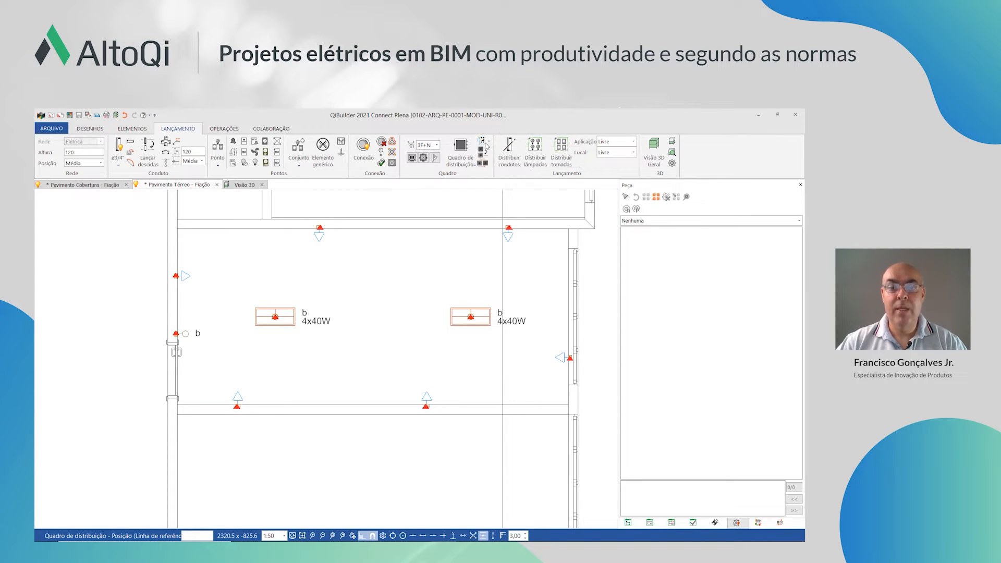
click(488, 142)
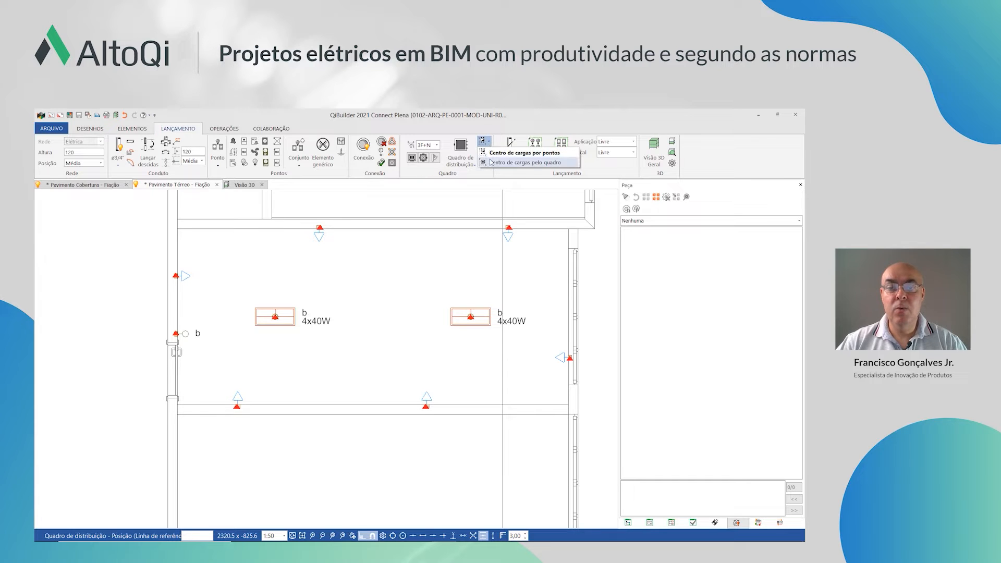
click(487, 158)
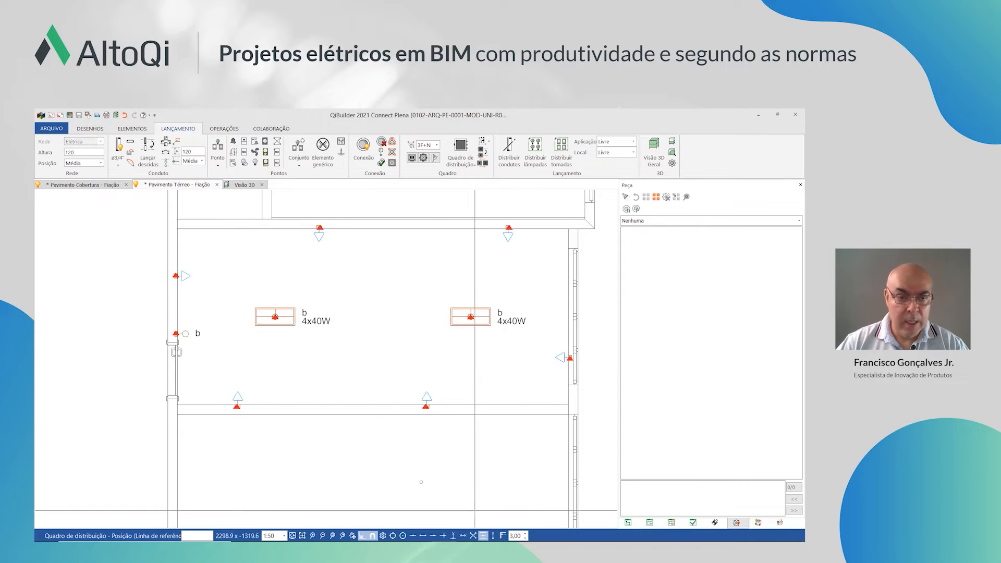
Place a flush plastic distribution board, Barr. trif. DIN (Ref. Hager), Cap. 12 disj. unip., In Pente 63A, on the wall between the outlet and switch
click(167, 309)
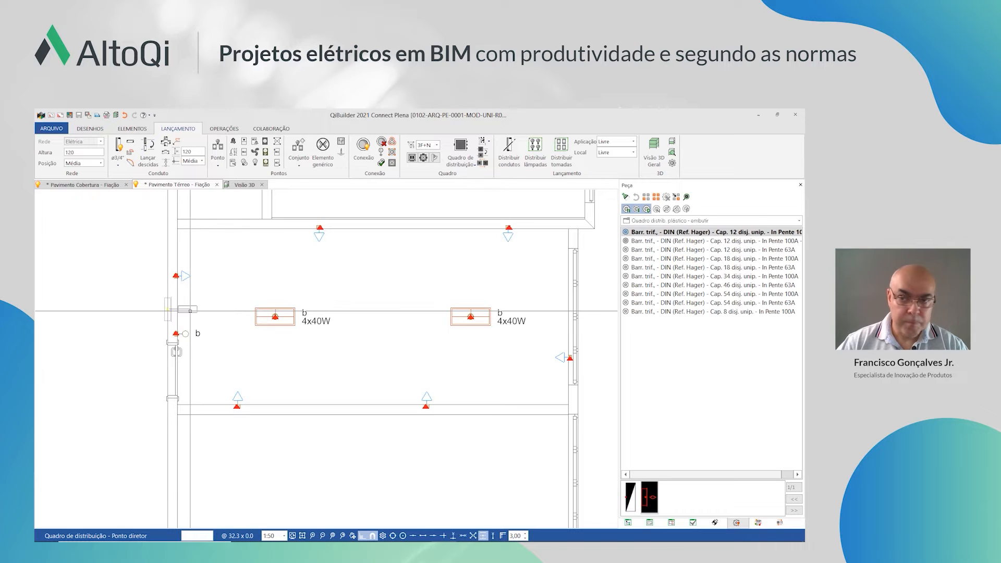
click(798, 221)
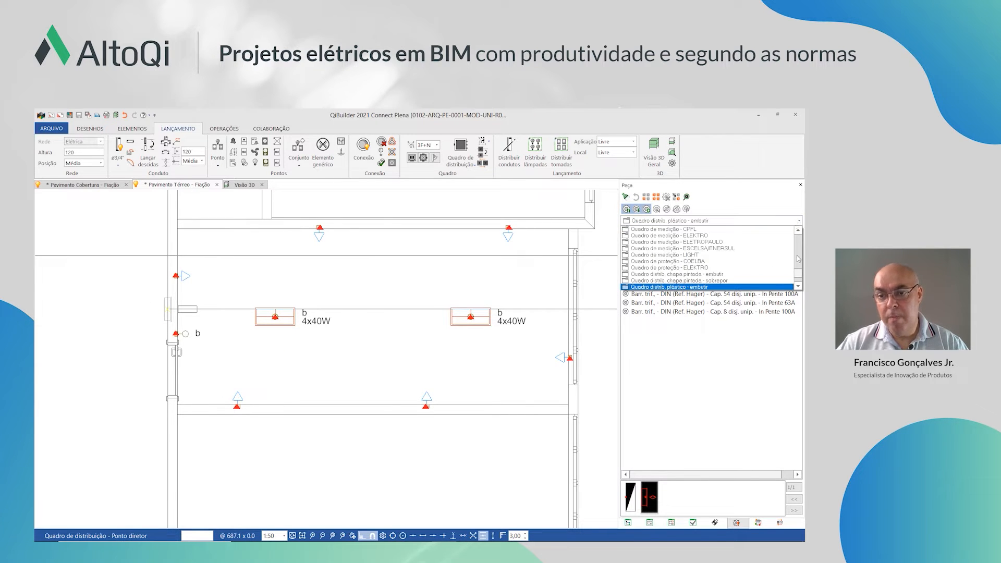
click(798, 287)
click(798, 287)
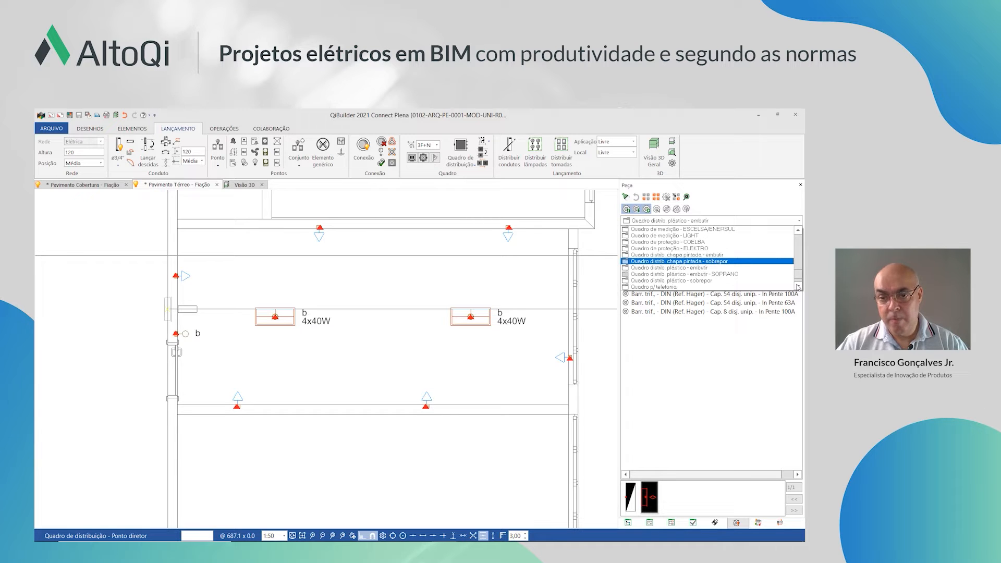
click(757, 271)
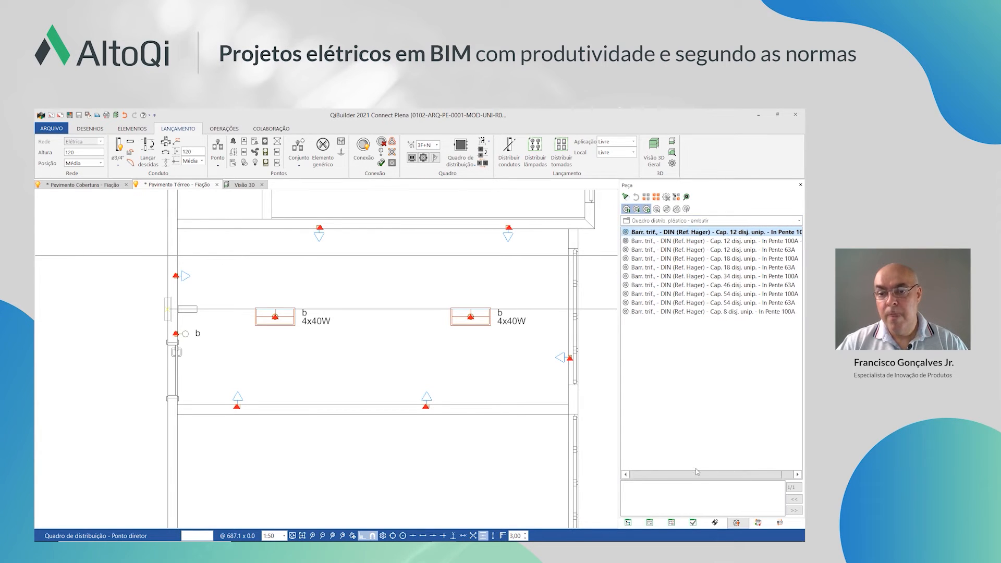
click(698, 251)
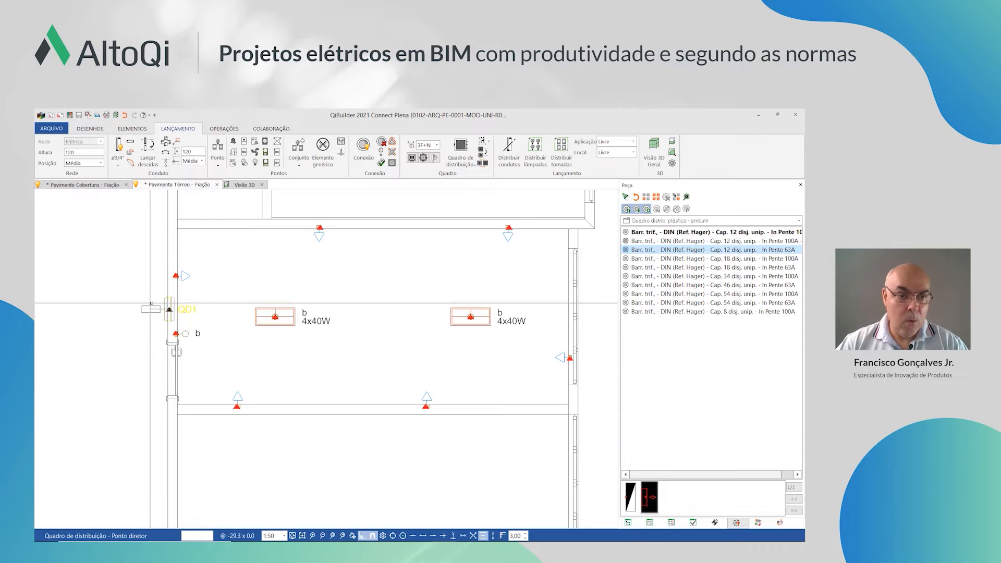
Position the distribution board's label on the outer side of the wall and end the board placement
scroll(156, 305, up, 2)
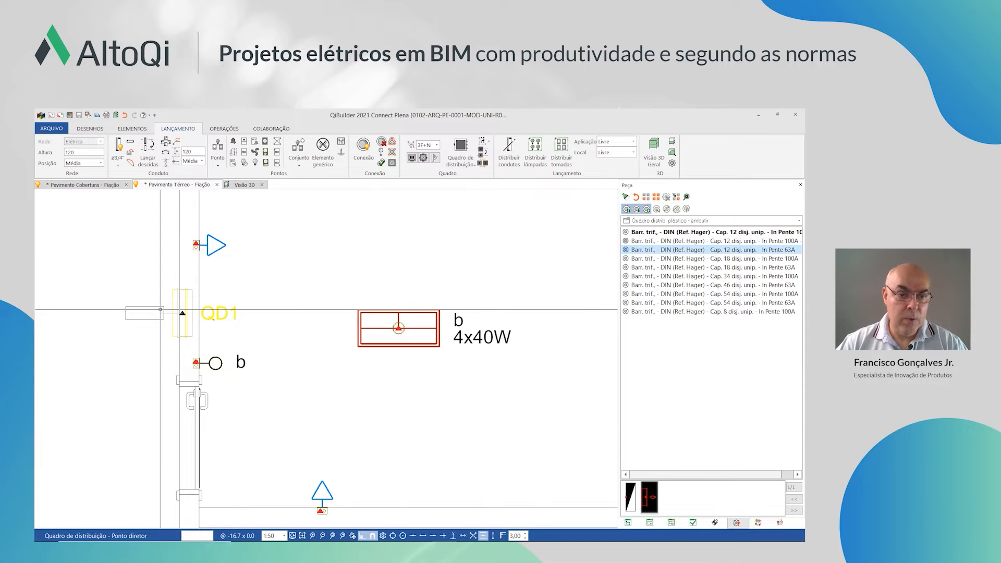
click(160, 309)
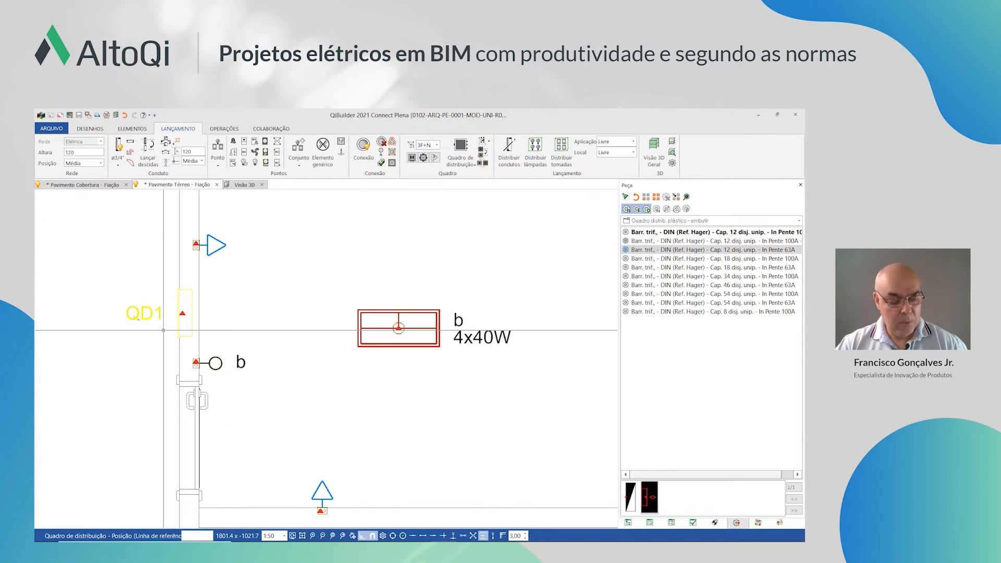
click(163, 329)
scroll(165, 338, down, 3)
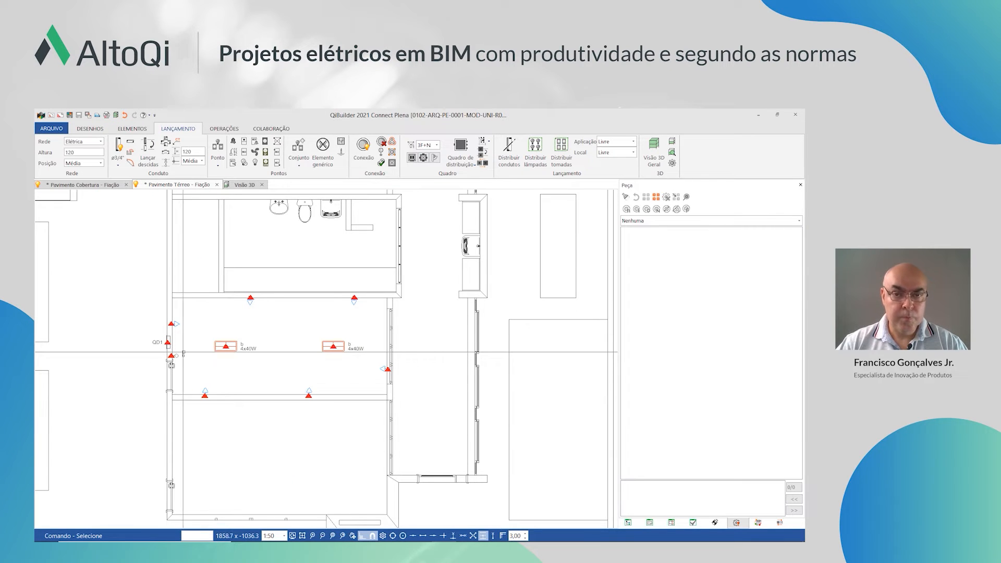
Open the properties of distribution board QD1, listed under Pavimento Térreo's electrical network in the project manager
click(233, 131)
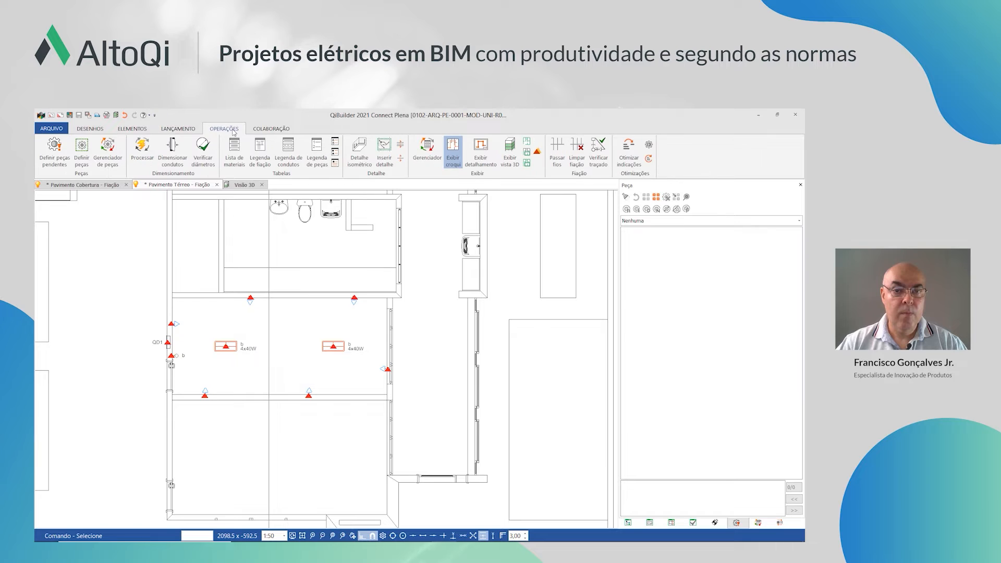
click(426, 164)
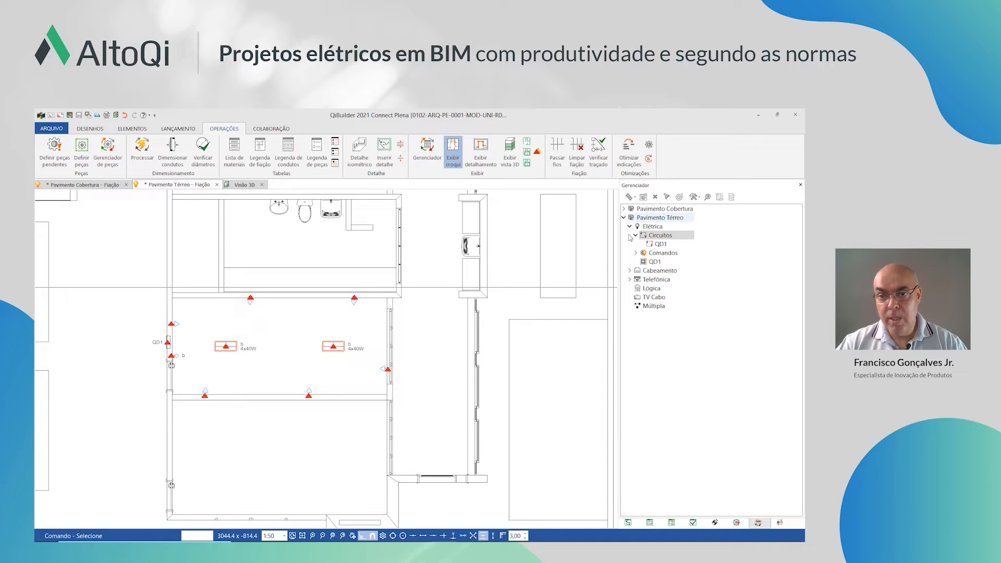
click(655, 262)
right_click(665, 263)
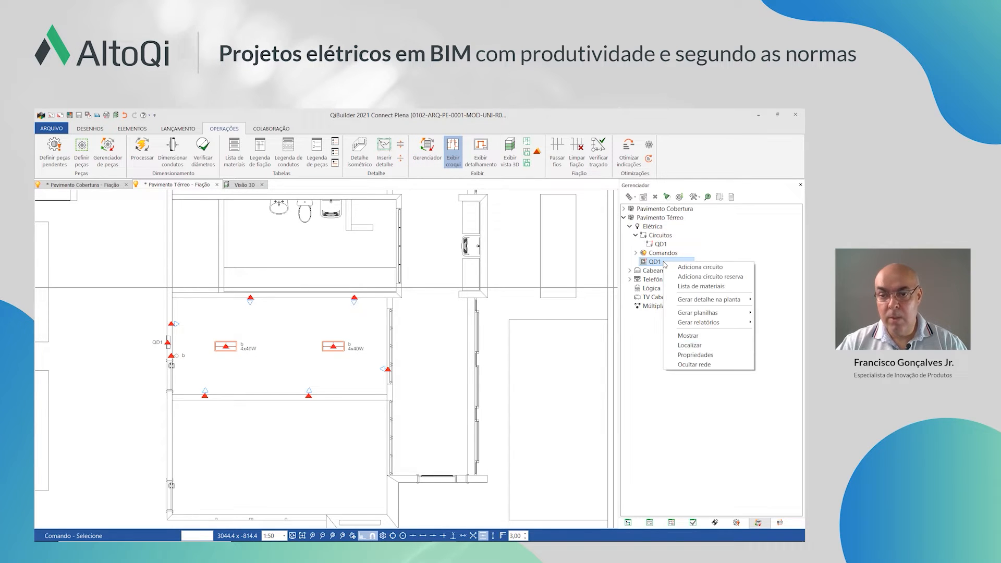
click(712, 359)
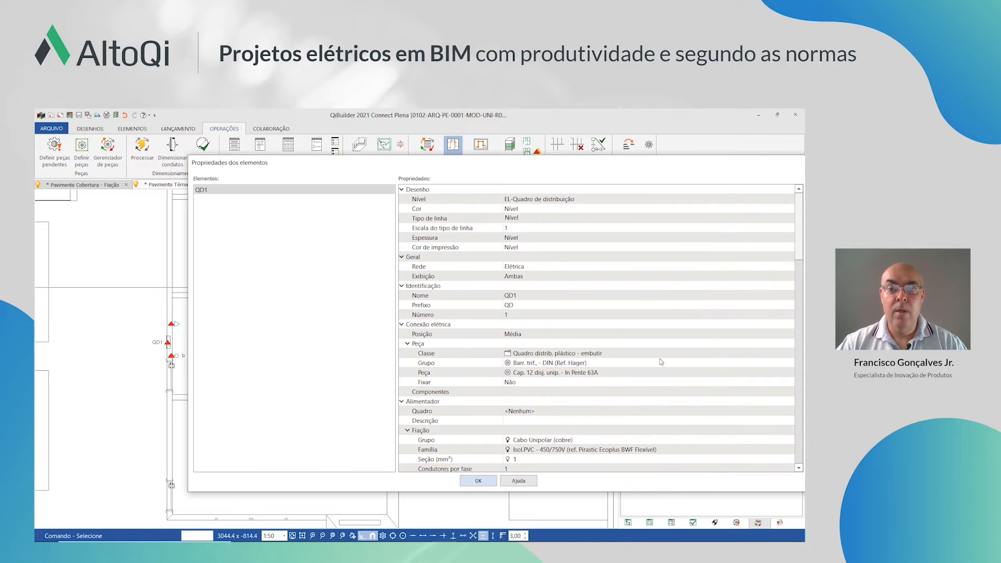
drag(472, 173, 376, 152)
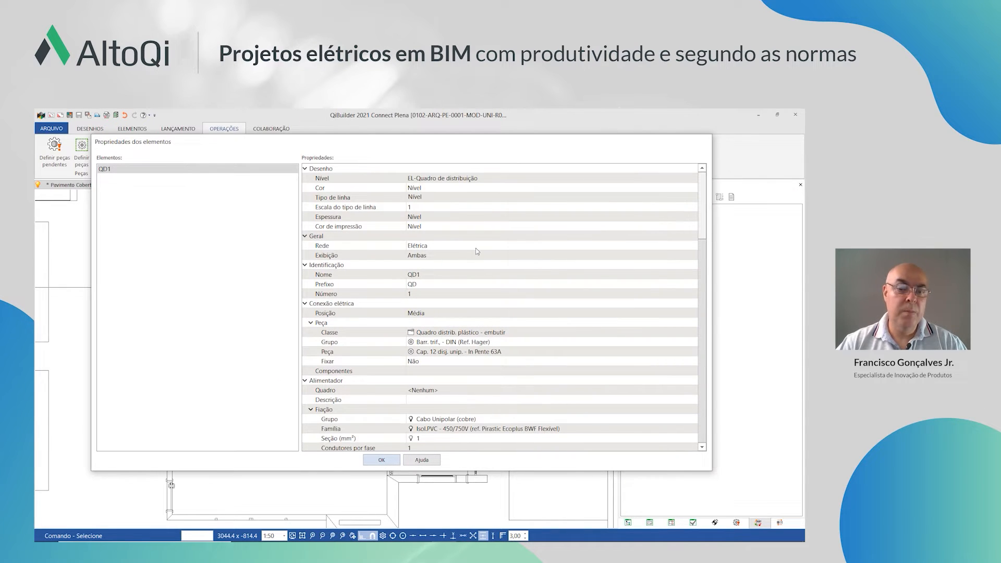
Review the board feeder's cable family, wiring scheme and voltage options without changing them
scroll(441, 314, down, 3)
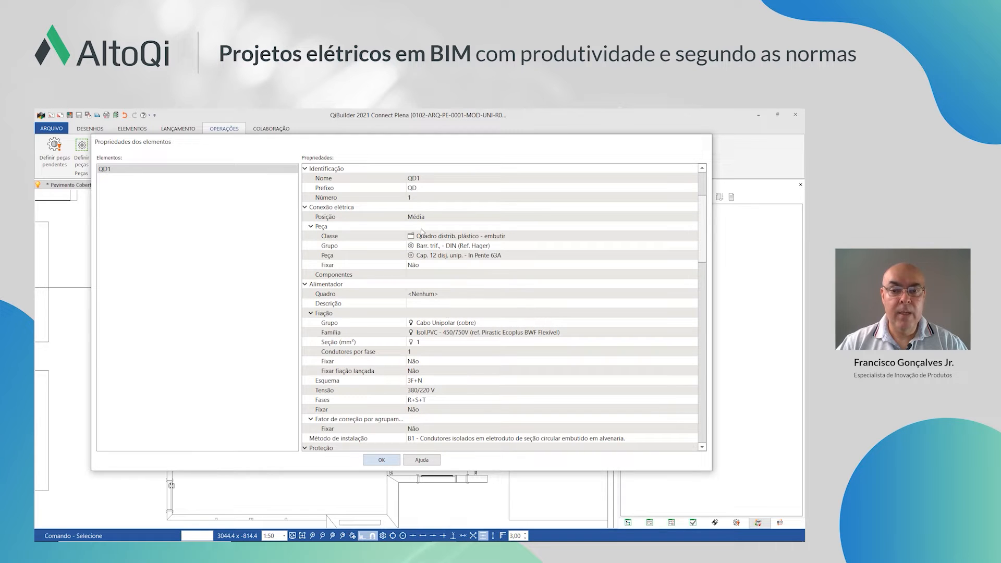
scroll(494, 282, down, 2)
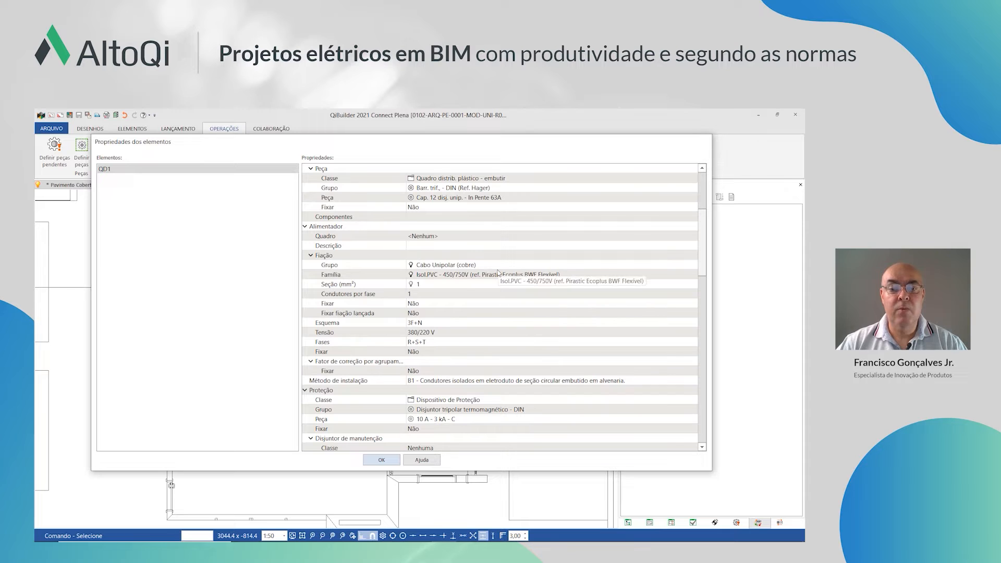
click(497, 272)
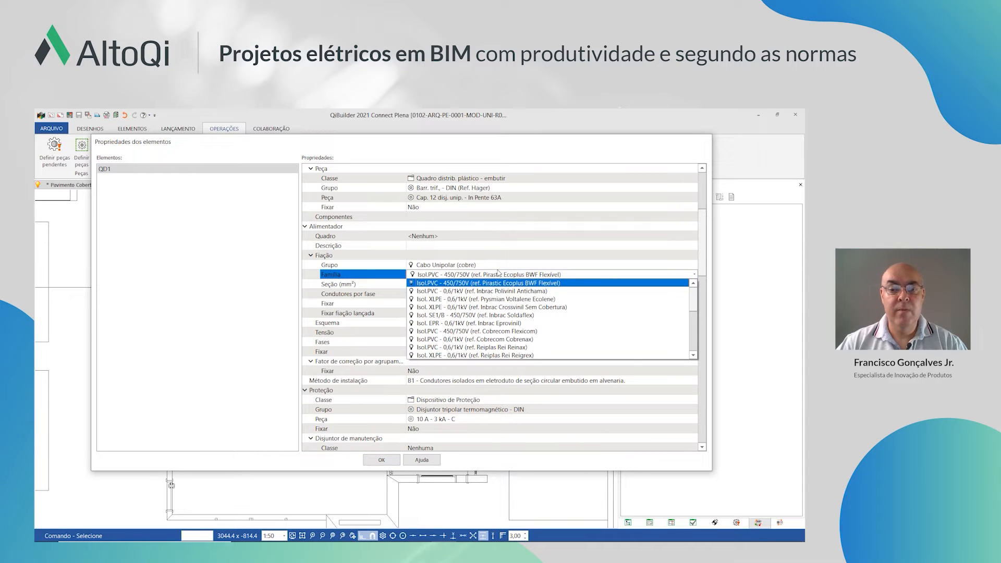
click(498, 272)
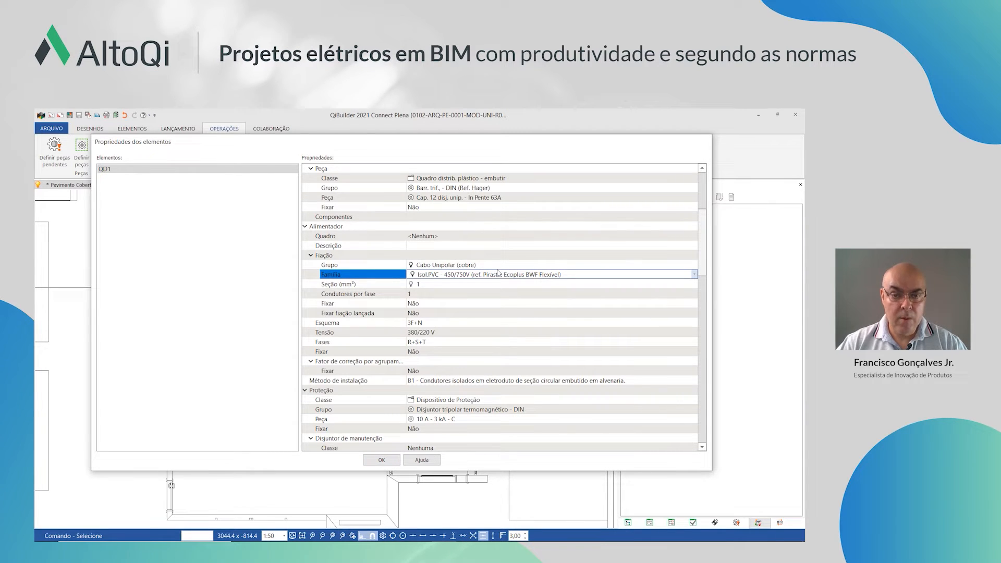
click(451, 328)
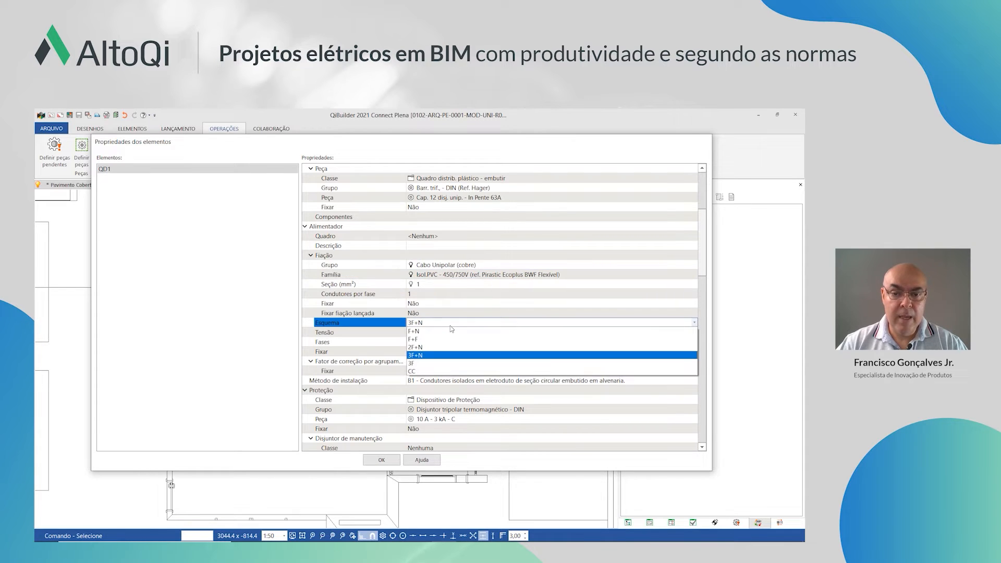
click(451, 328)
click(454, 335)
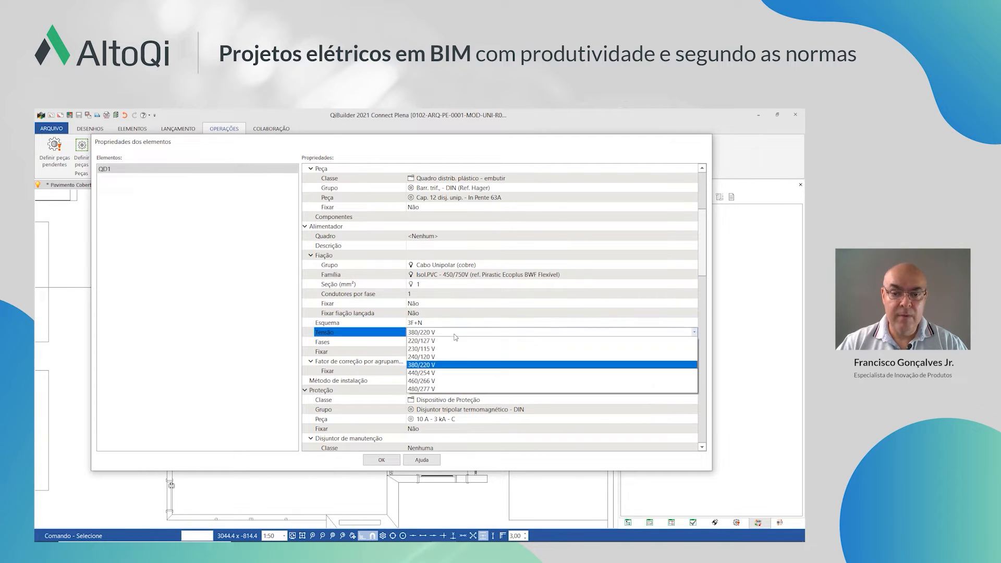
click(455, 334)
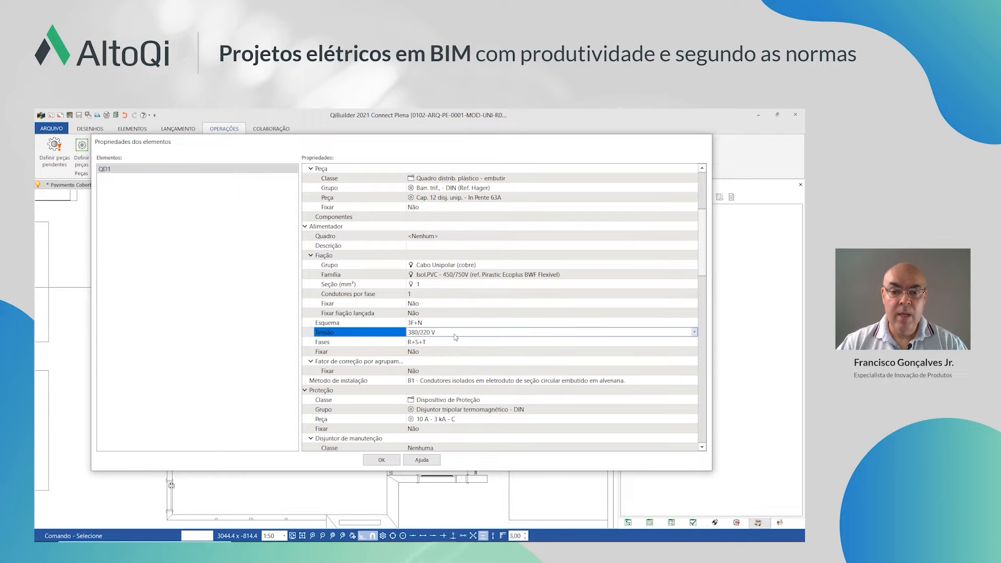
Examine the feeder's installation method and the breaker groups available for the board's main protection
scroll(473, 346, down, 3)
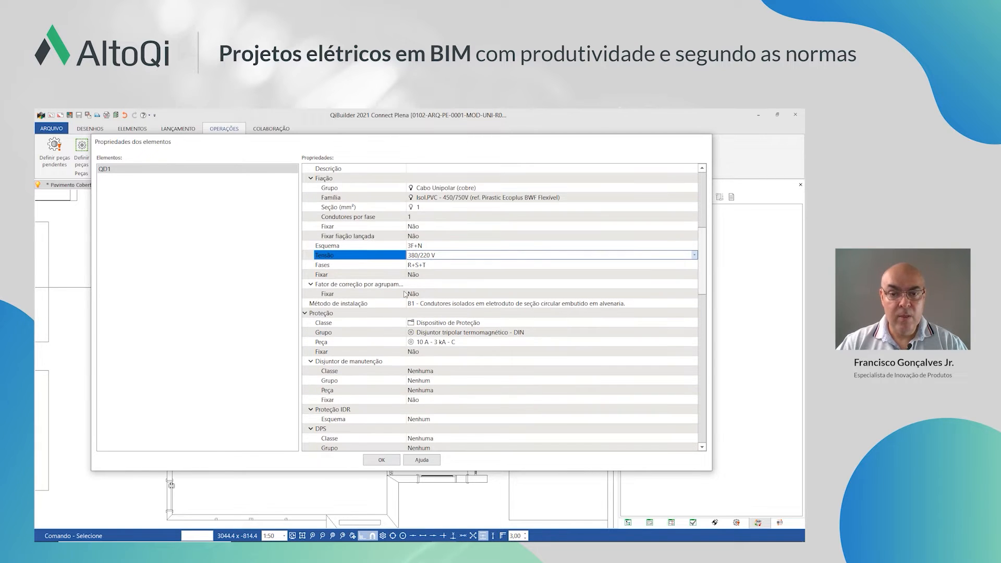
drag(406, 294, 442, 293)
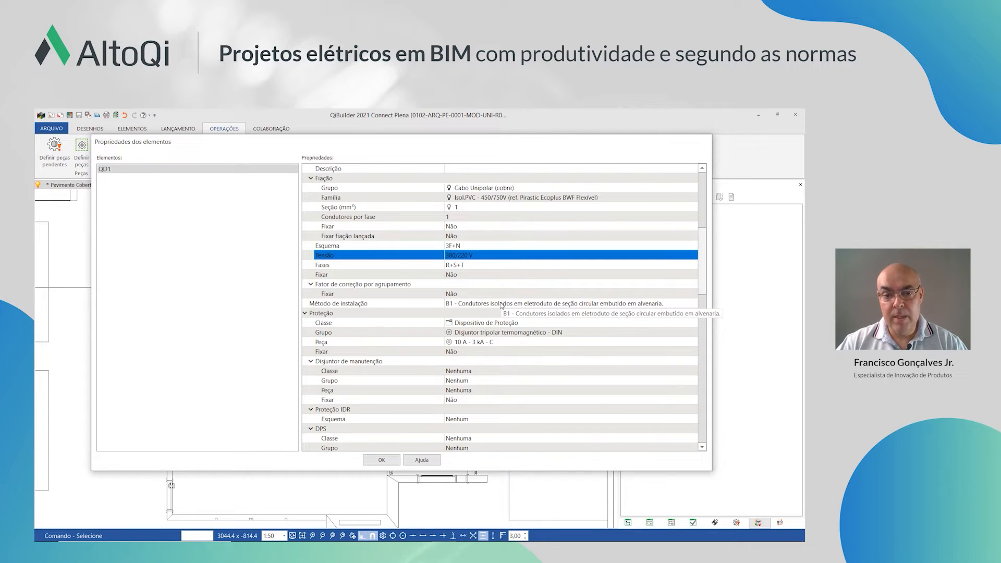
scroll(468, 330, down, 1)
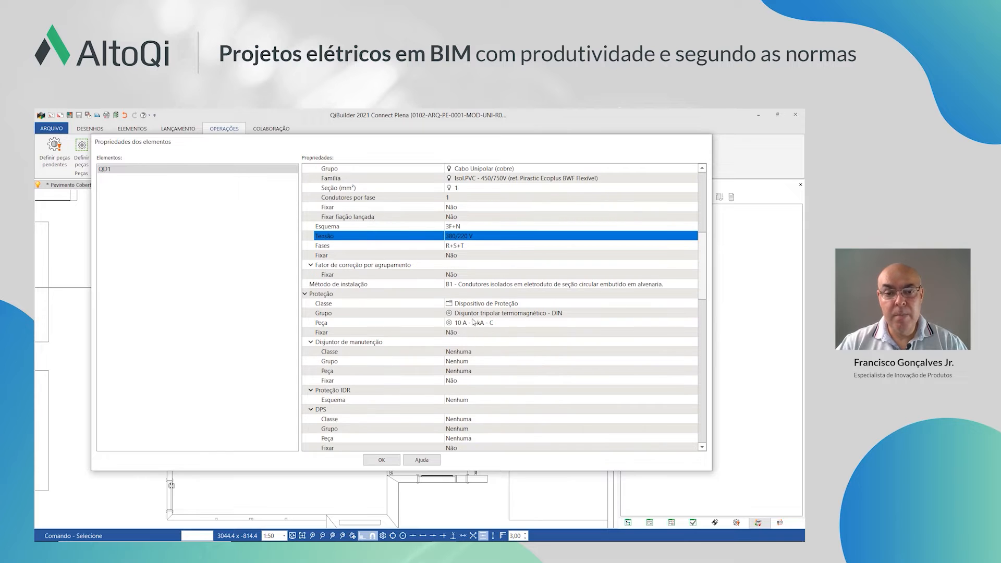
click(518, 313)
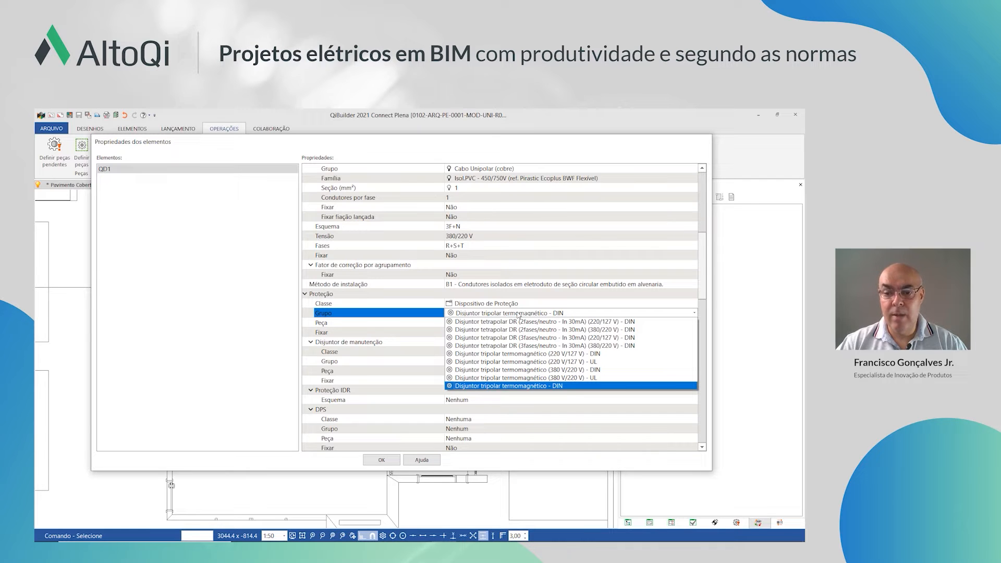
click(519, 315)
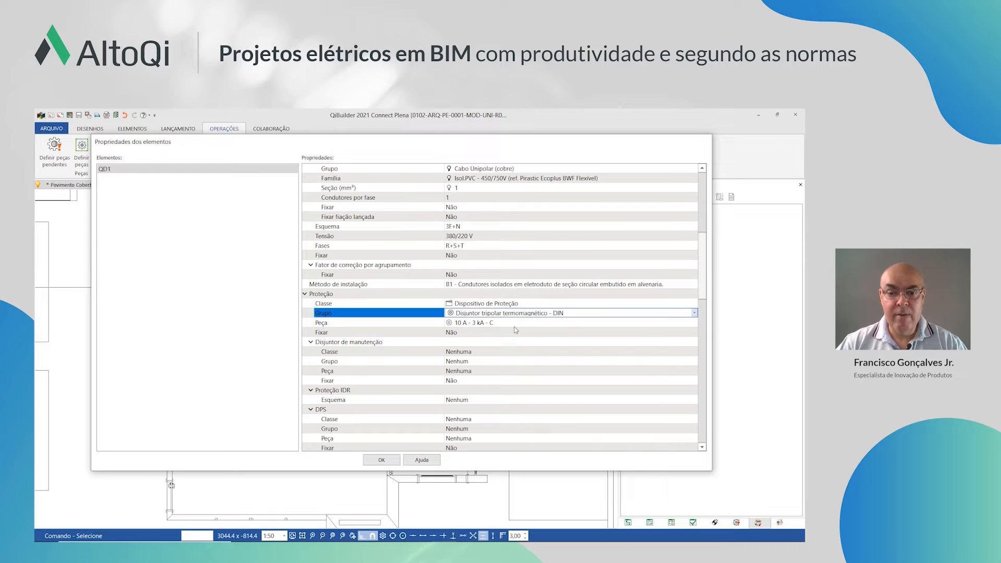
click(619, 454)
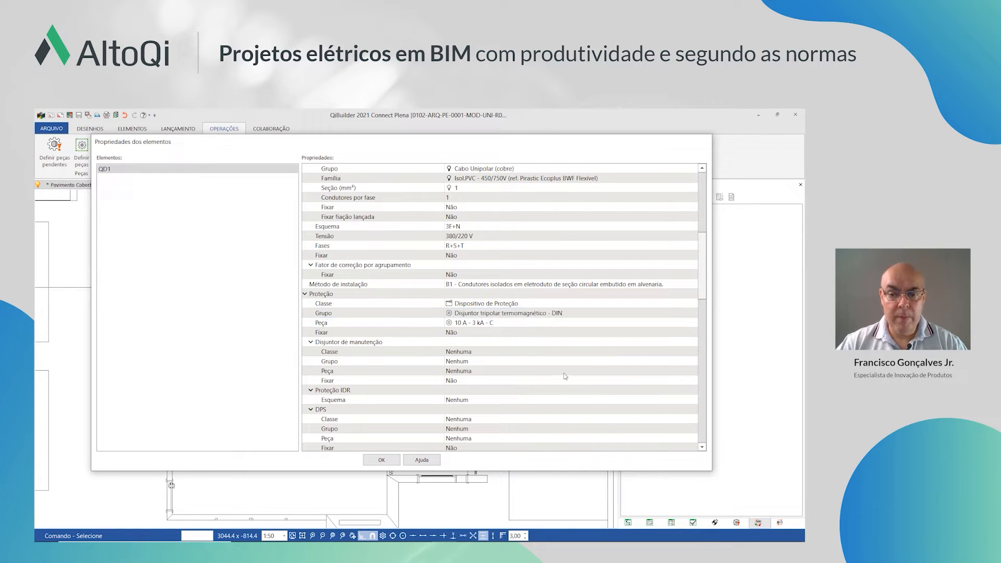
Set the maintenance breaker's class to Dispositivo de Proteção and the IDR protection scheme to Por grupo de circuitos - Manual
click(475, 354)
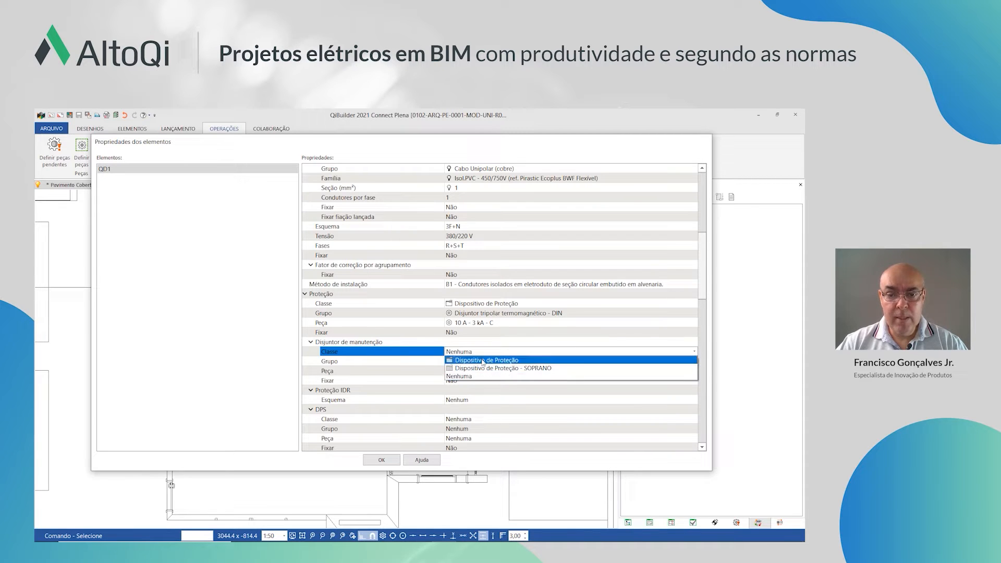
click(483, 362)
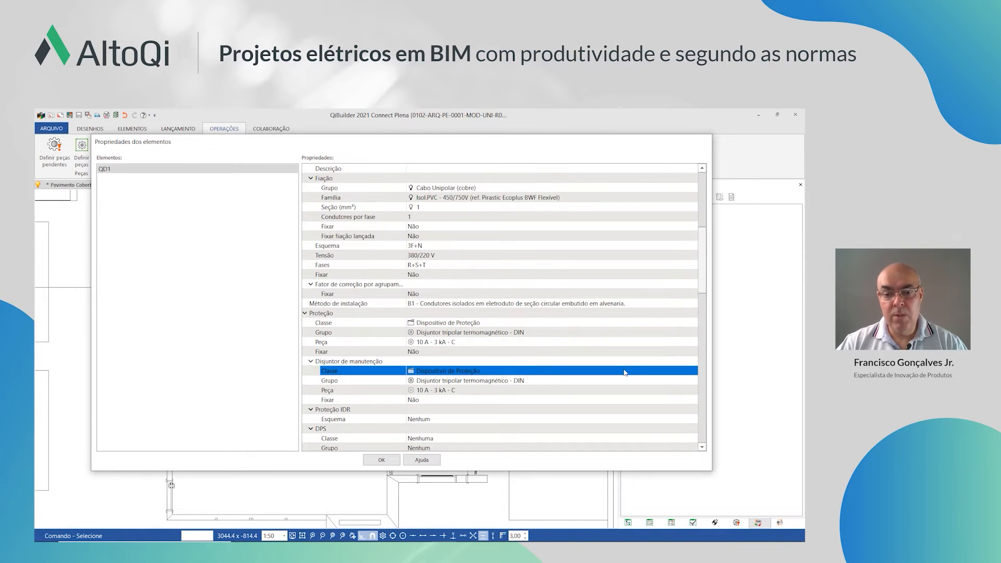
scroll(603, 373, down, 1)
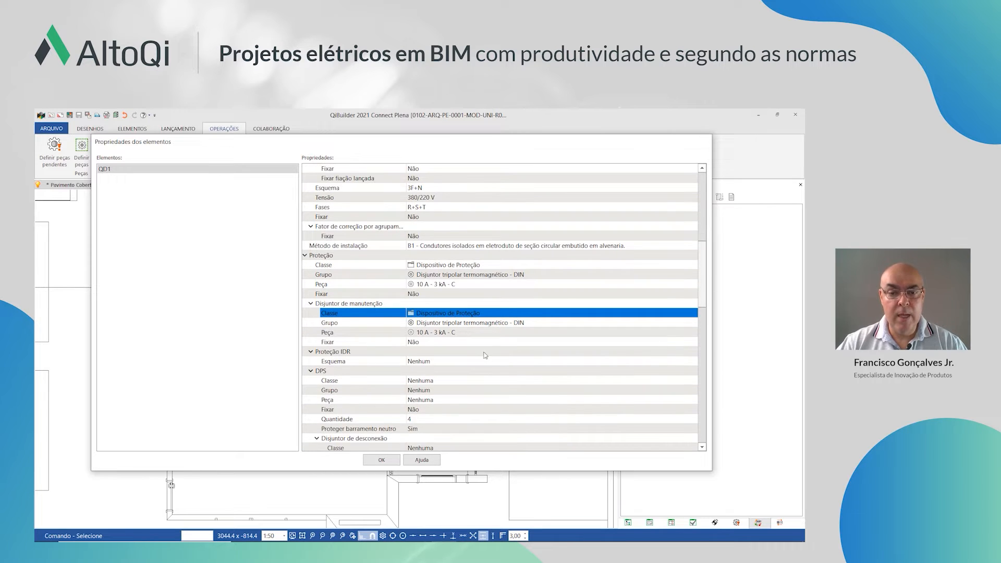
click(472, 362)
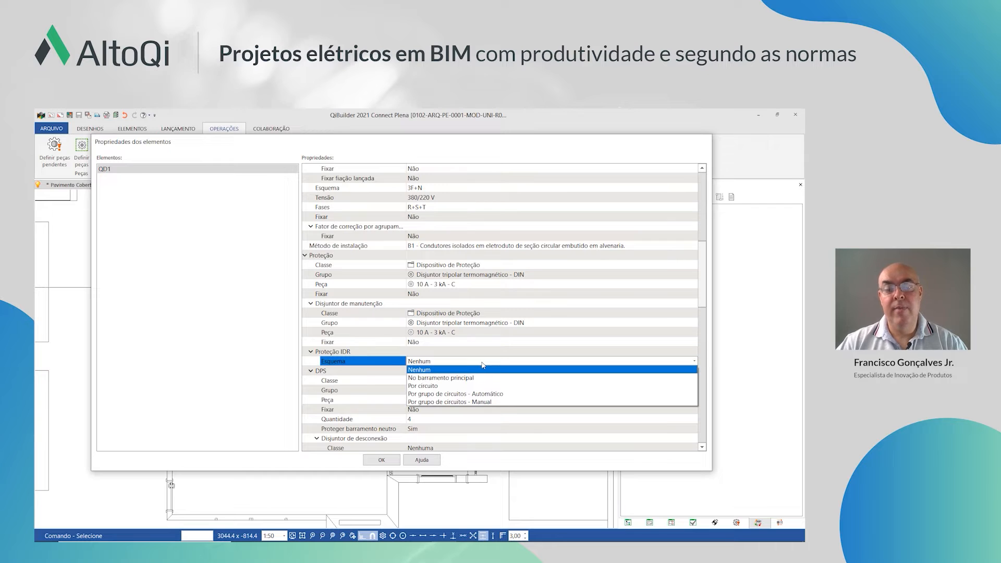
click(500, 402)
scroll(588, 348, down, 4)
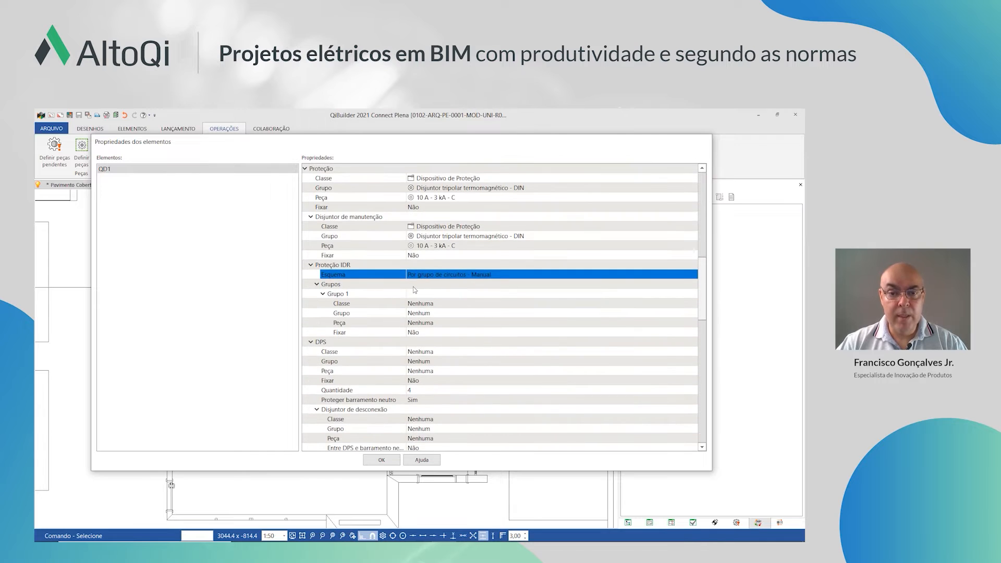
Set the class of IDR Grupo 1 to Dispositivo de Proteção and add a second IDR group
drag(404, 277, 455, 277)
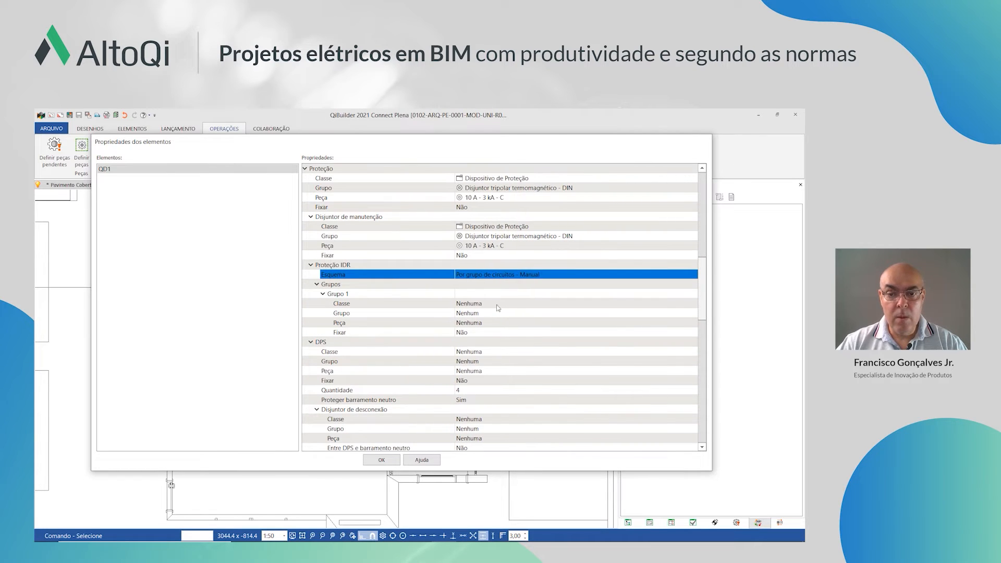
click(498, 303)
click(498, 312)
scroll(656, 282, down, 2)
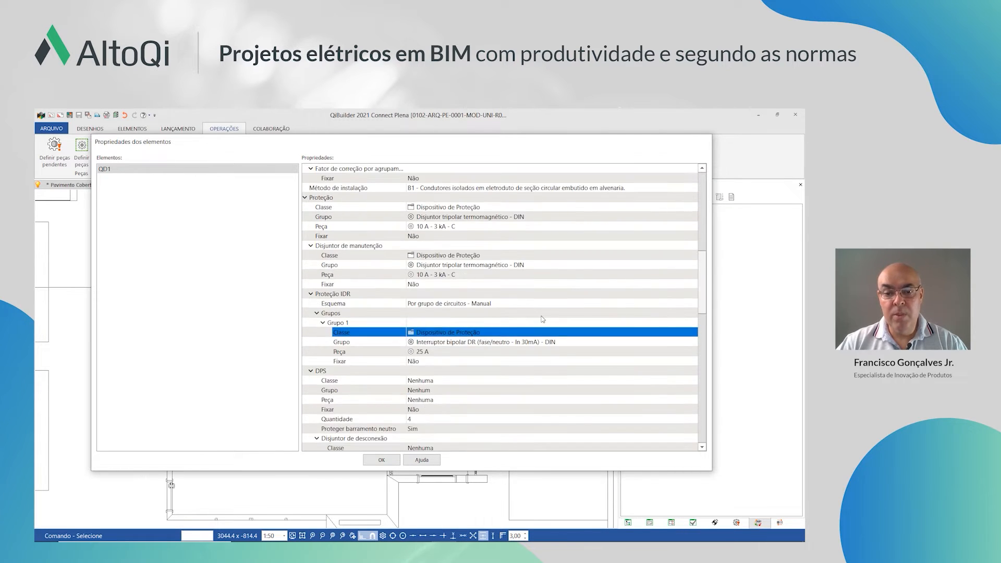
click(674, 236)
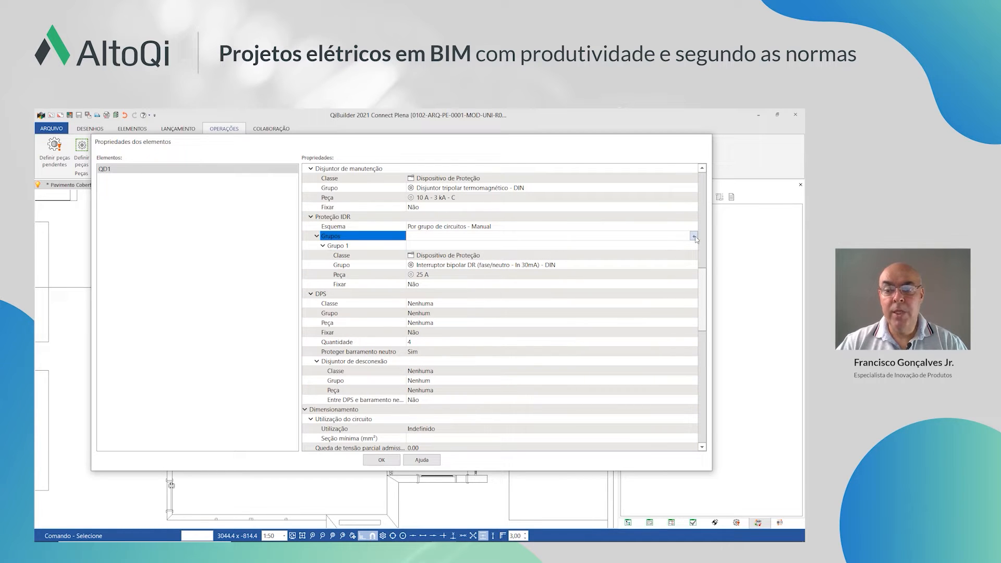
click(694, 237)
scroll(655, 281, down, 10)
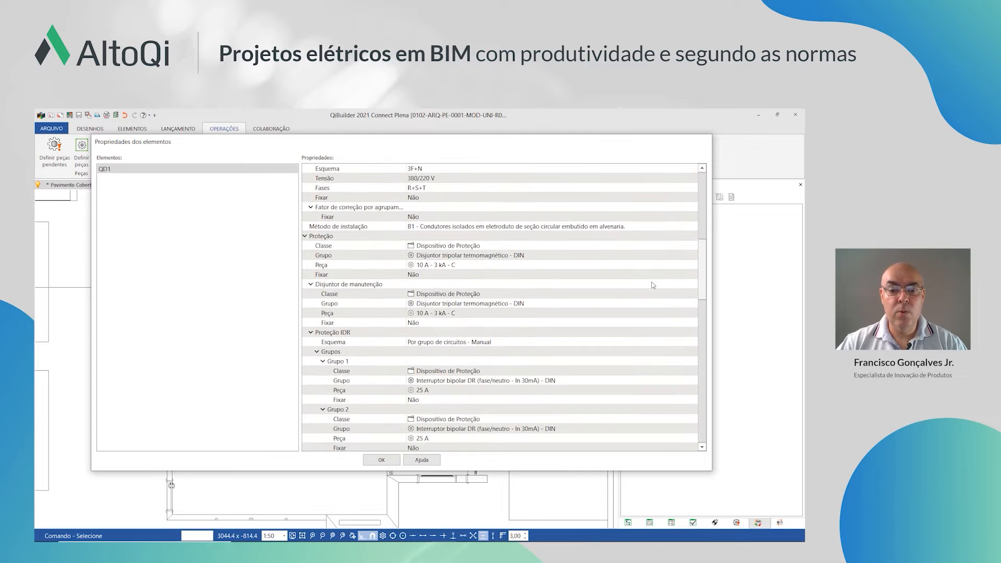
Set the board's DPS surge protection class to Dispositivo de Proteção
scroll(656, 284, down, 4)
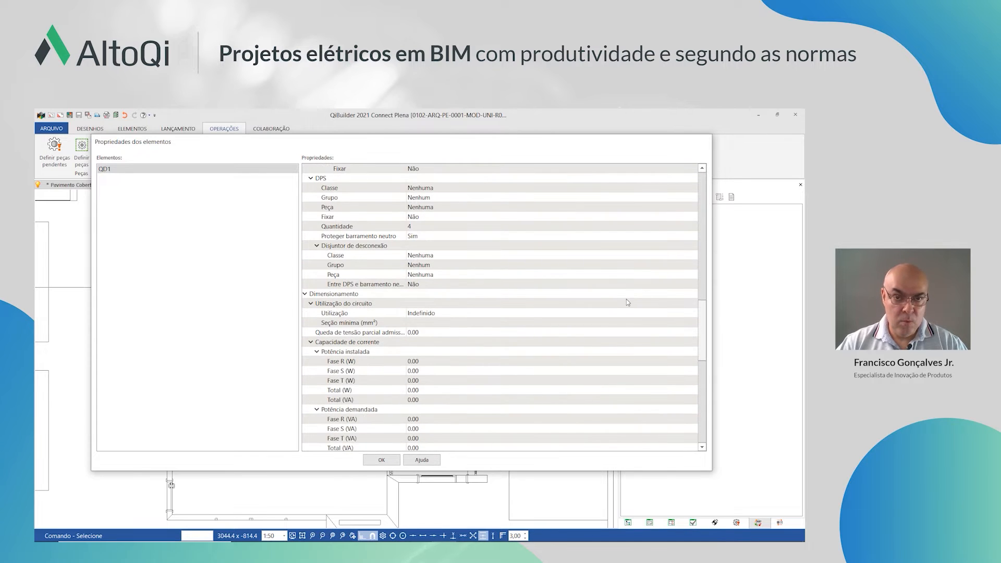
scroll(598, 350, up, 4)
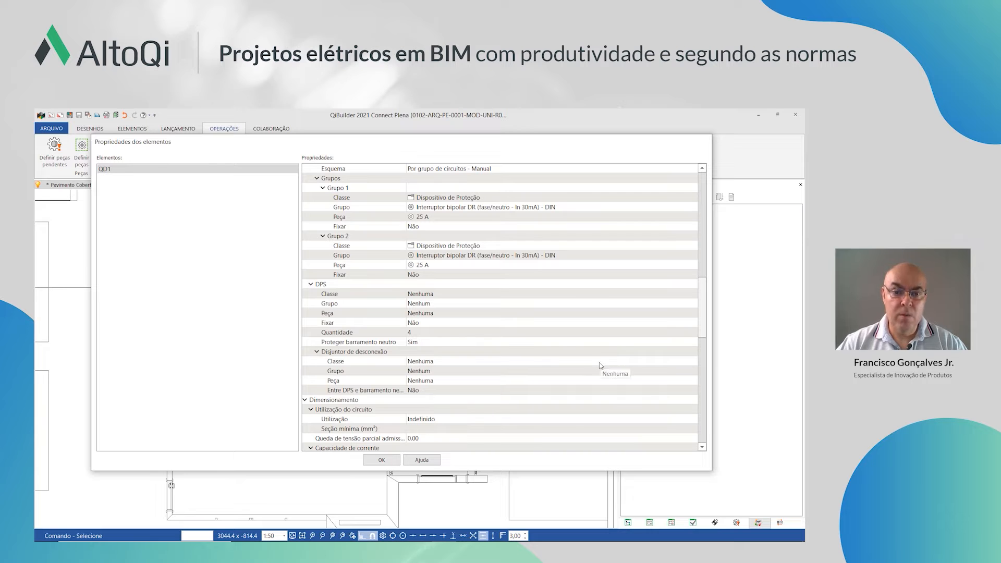
click(443, 294)
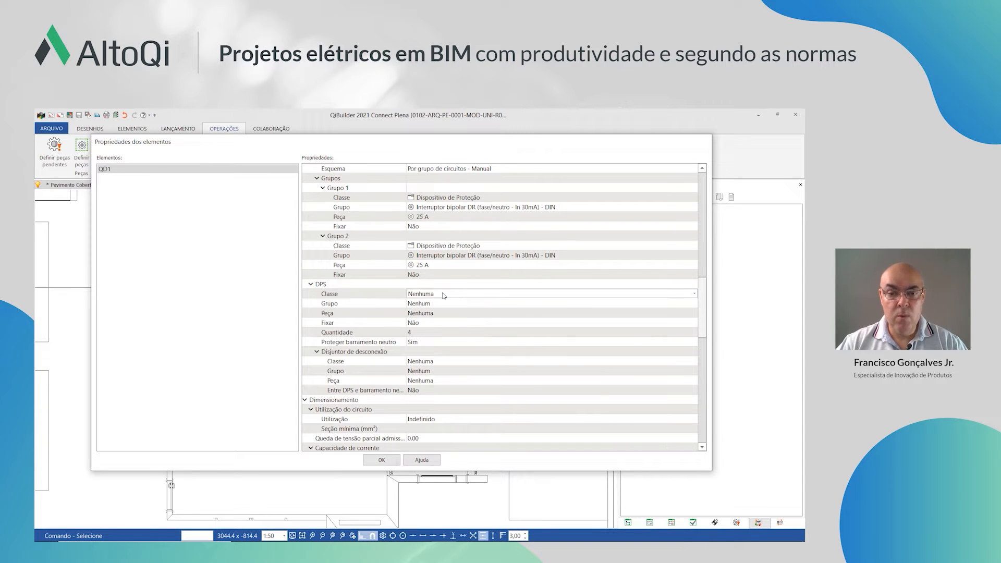
click(443, 294)
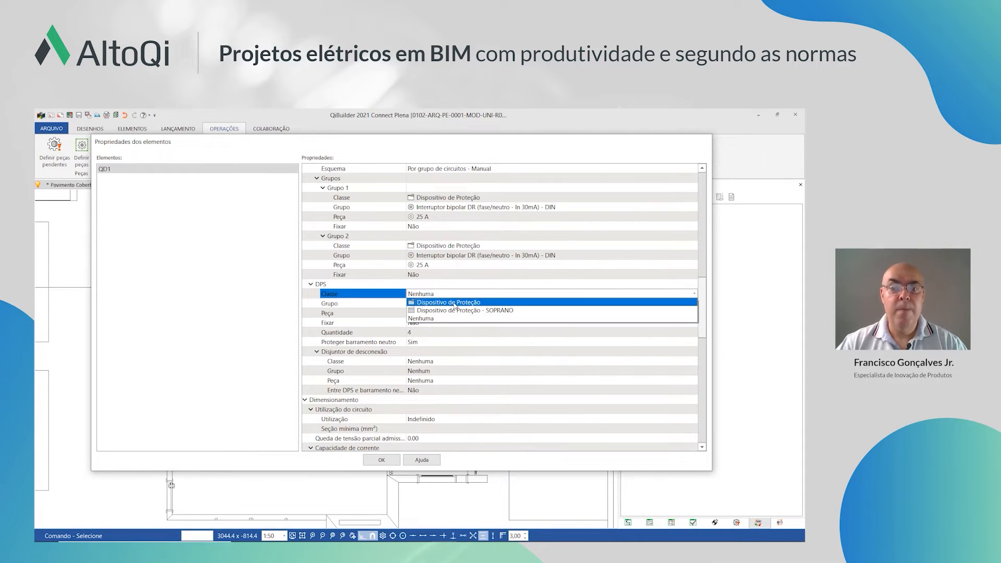
click(454, 304)
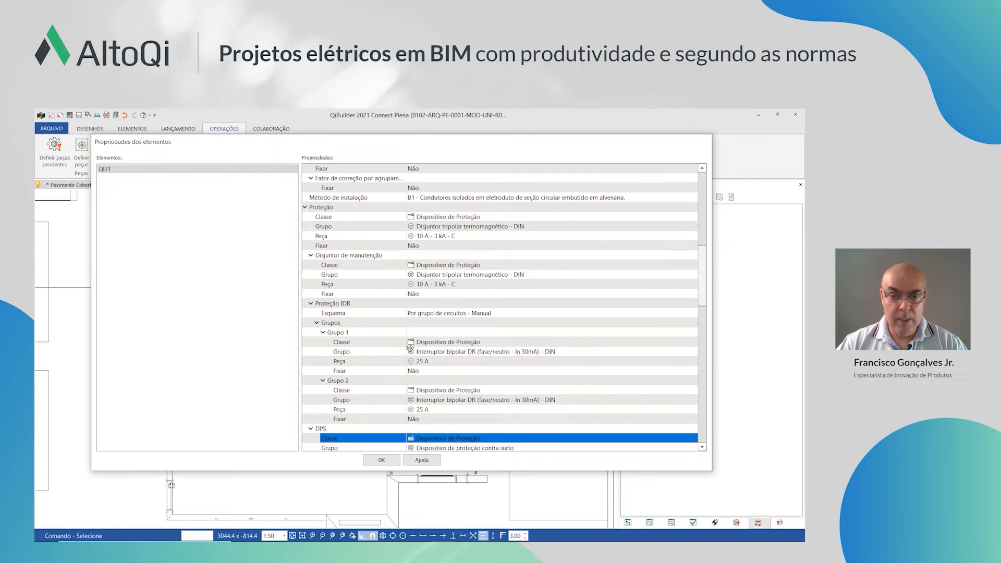
drag(406, 348, 452, 339)
scroll(506, 344, down, 3)
scroll(518, 367, down, 1)
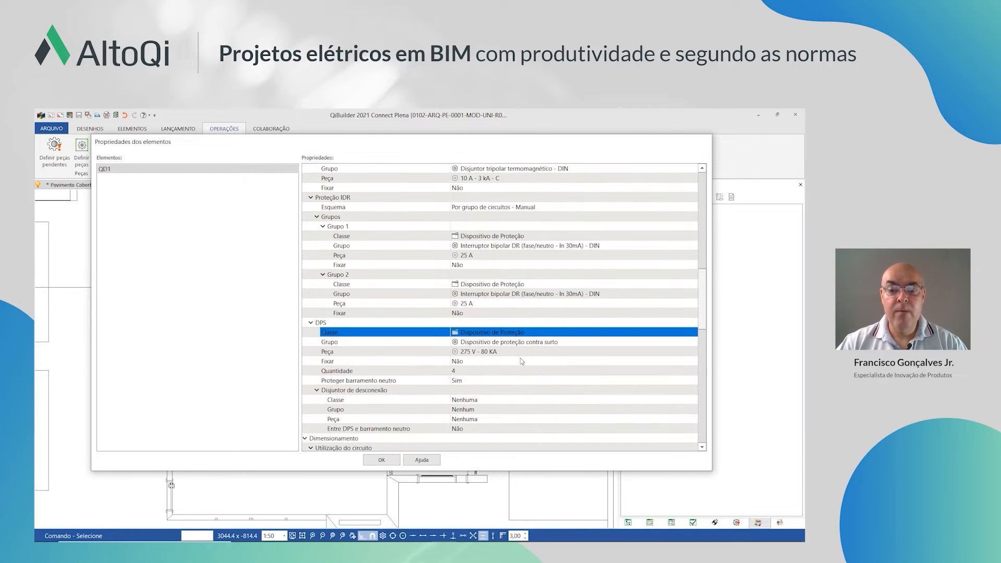
Set the class of the DPS disconnection breaker to Dispositivo de Proteção, review the board's properties and accept them
scroll(519, 360, down, 1)
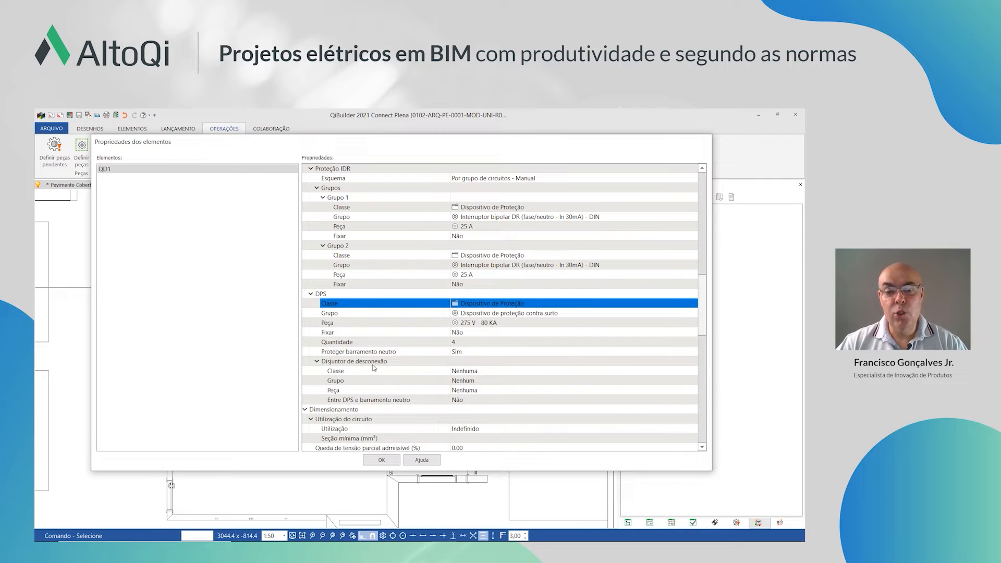
click(478, 371)
click(478, 371)
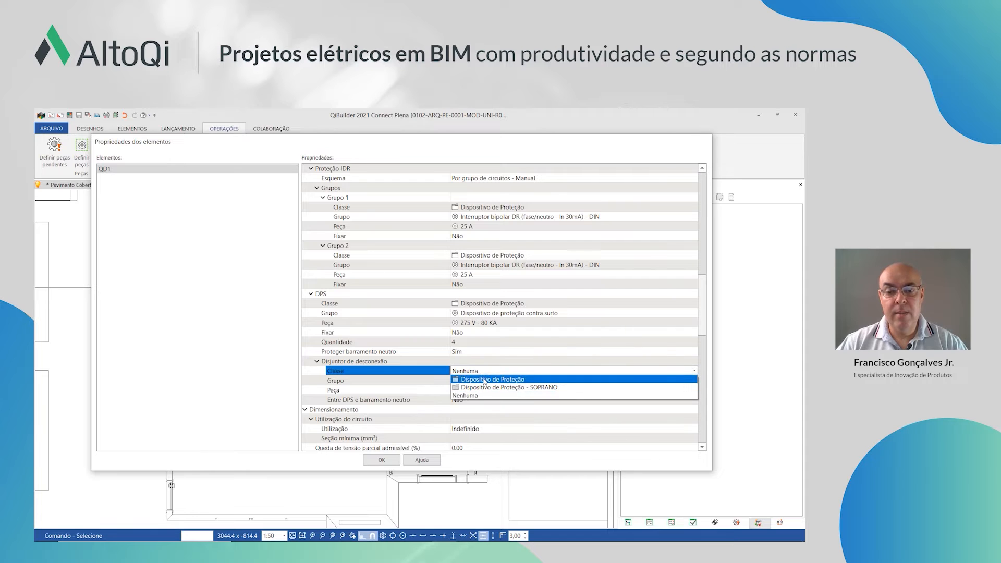
click(484, 380)
scroll(430, 315, down, 3)
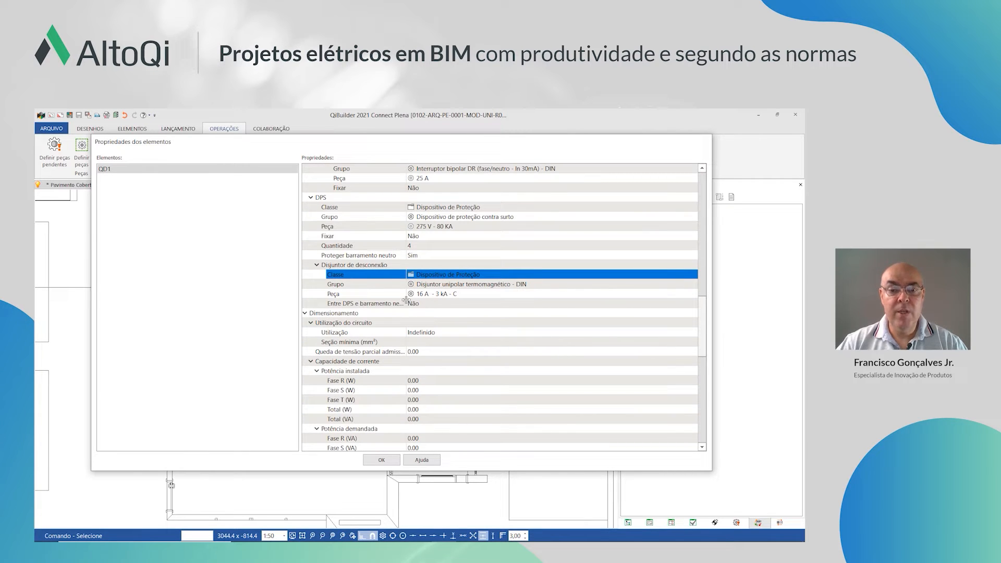
drag(405, 300, 462, 300)
scroll(530, 314, up, 4)
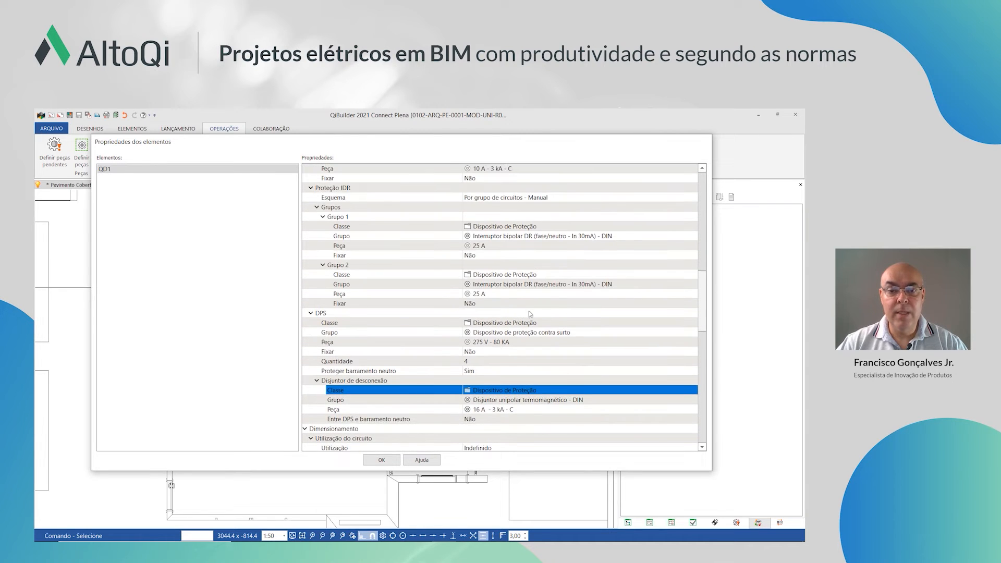
scroll(544, 339, up, 2)
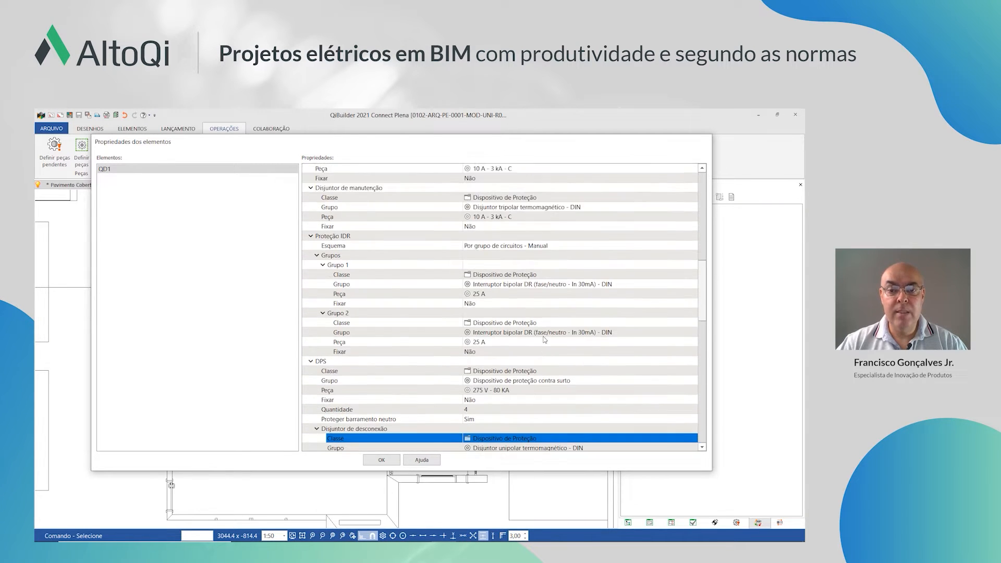
scroll(544, 339, up, 6)
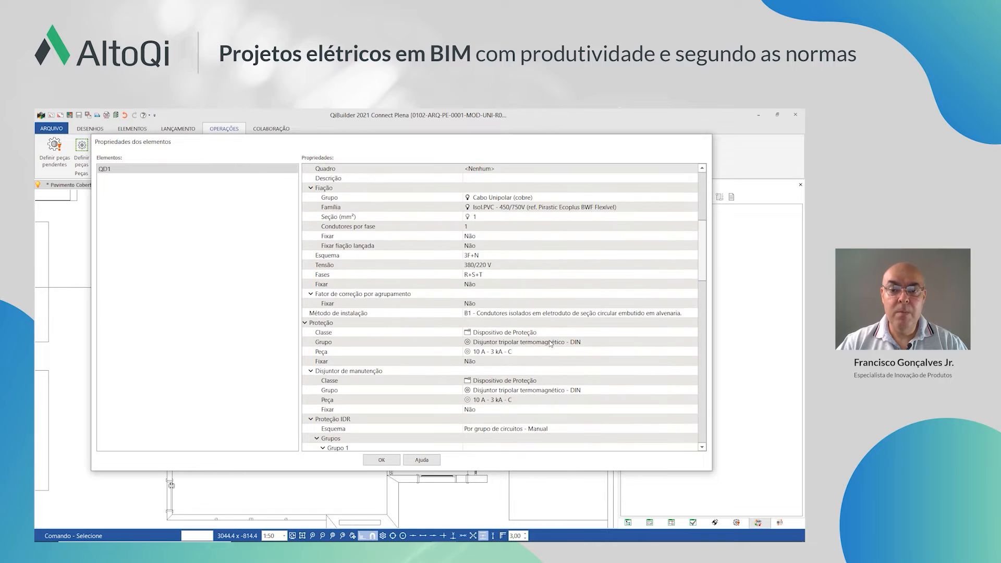
scroll(550, 343, up, 7)
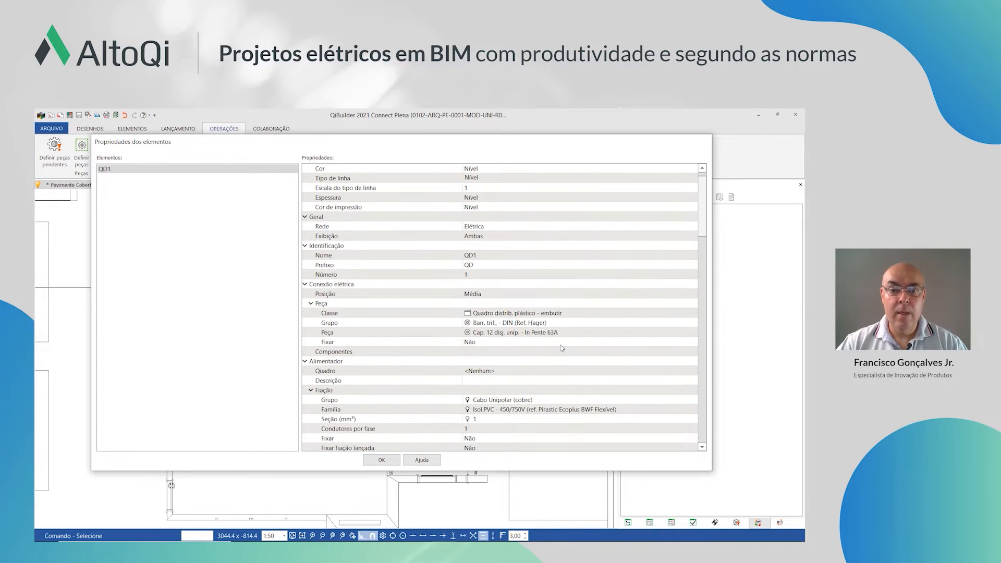
scroll(561, 347, up, 1)
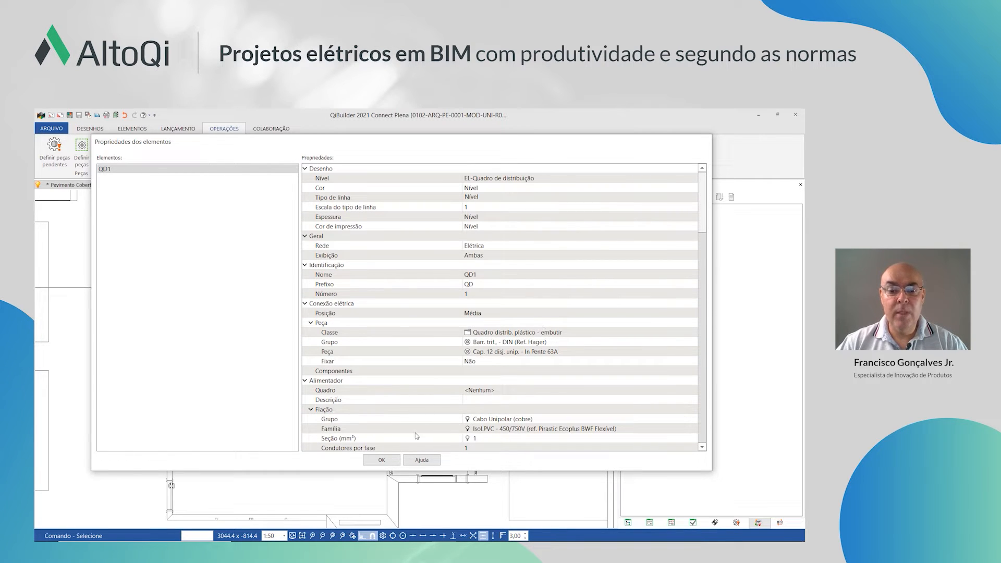
click(382, 459)
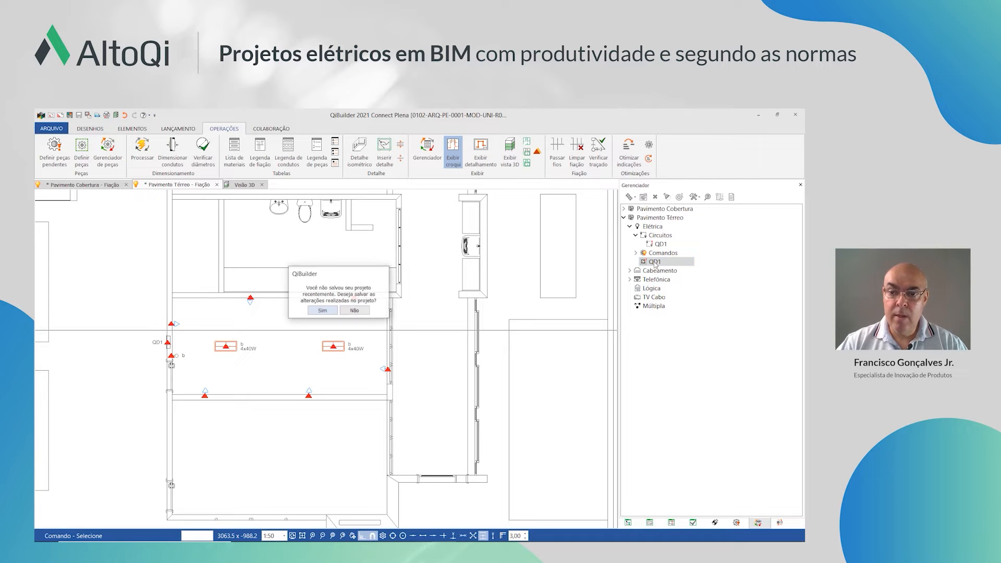
Decline saving the project and add a circuit to board QD1 with the prefix Ilu and the description Iluminação
click(355, 310)
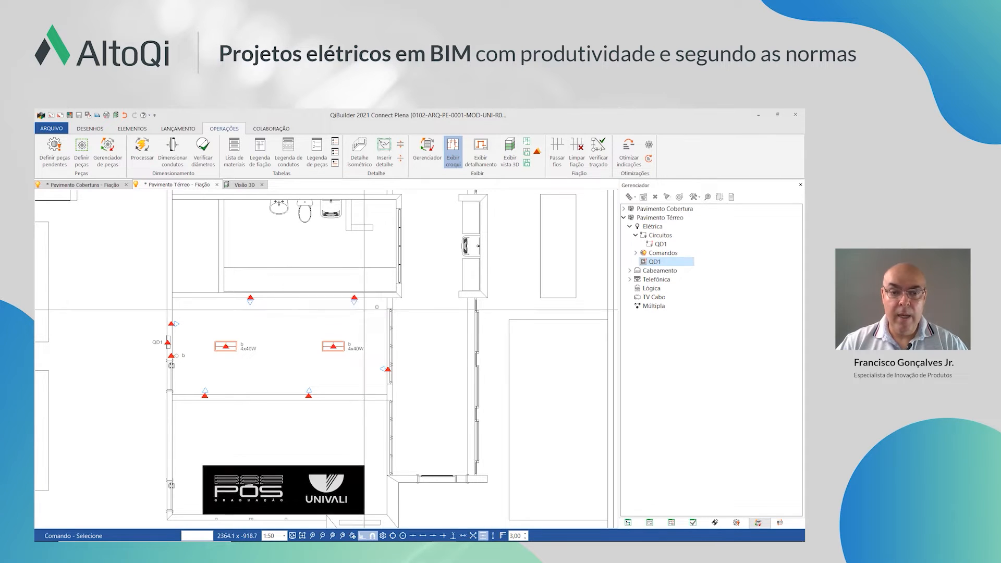
right_click(654, 263)
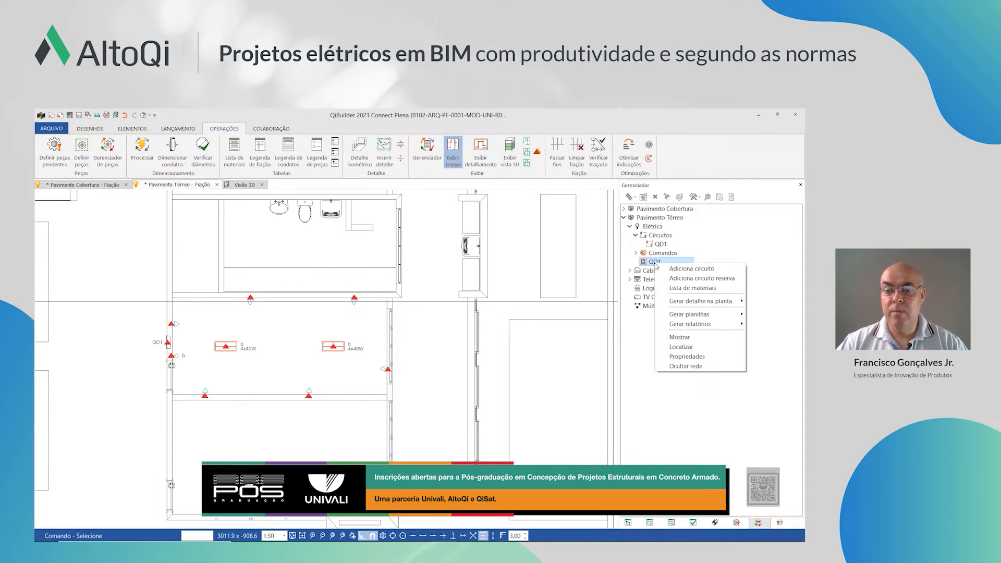
click(691, 269)
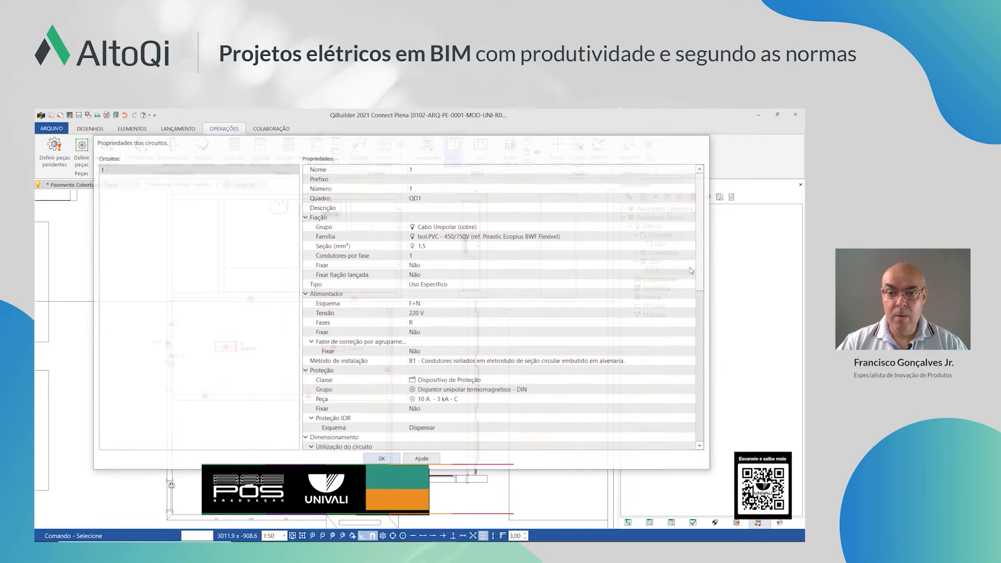
click(438, 179)
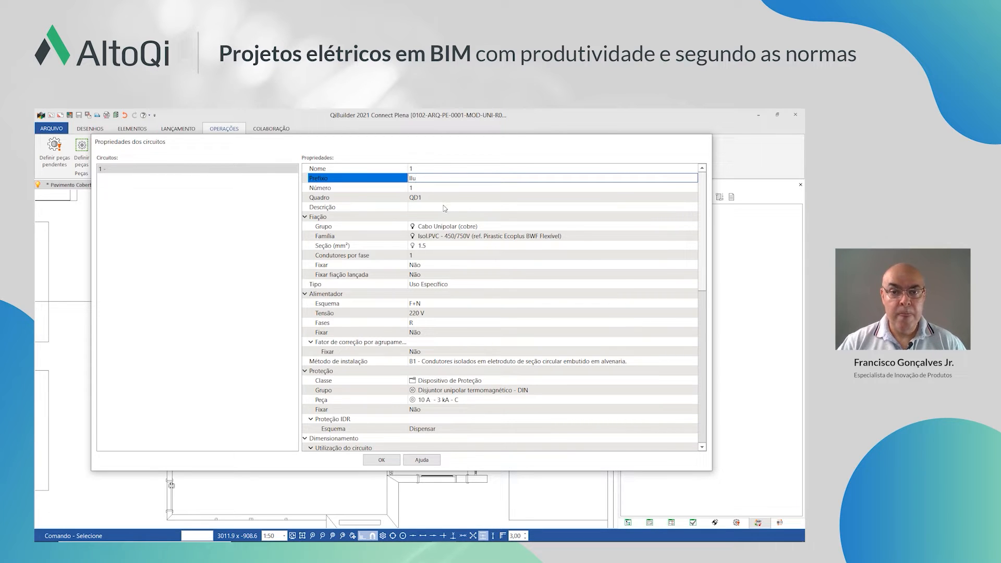
click(443, 207)
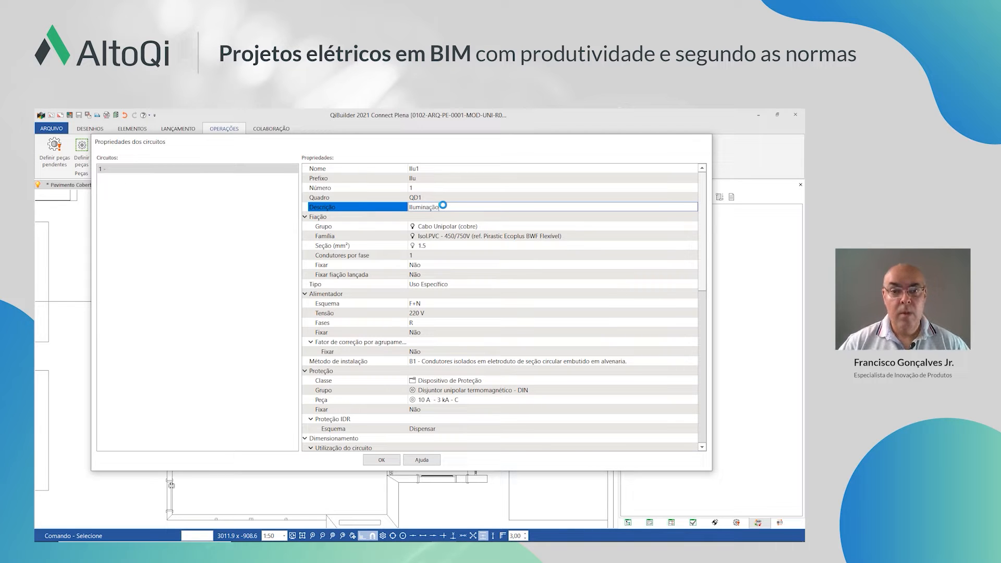
Examine the lighting circuit's cable group and family options, conductors per phase, circuit types and supply schemes
click(534, 228)
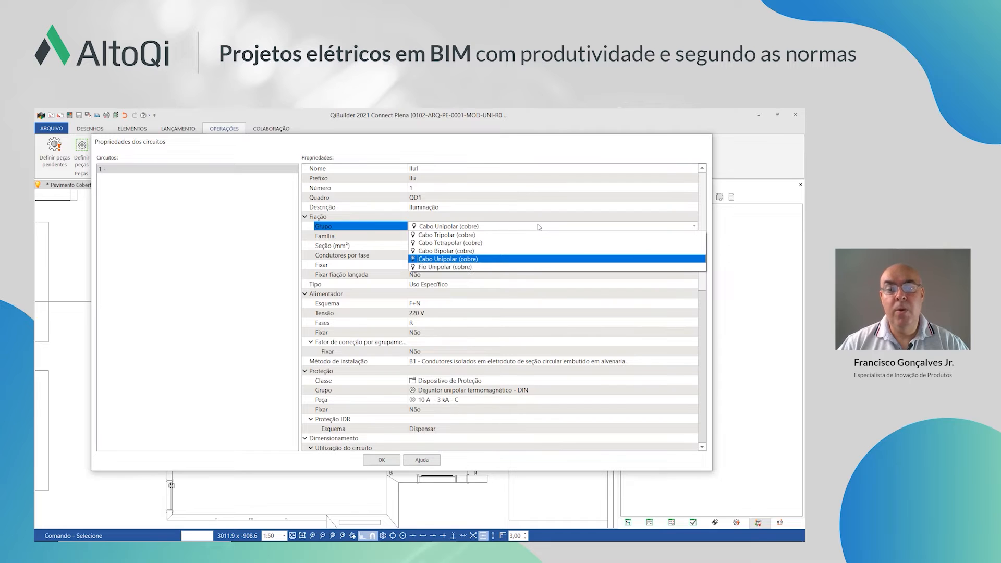
click(539, 227)
click(551, 237)
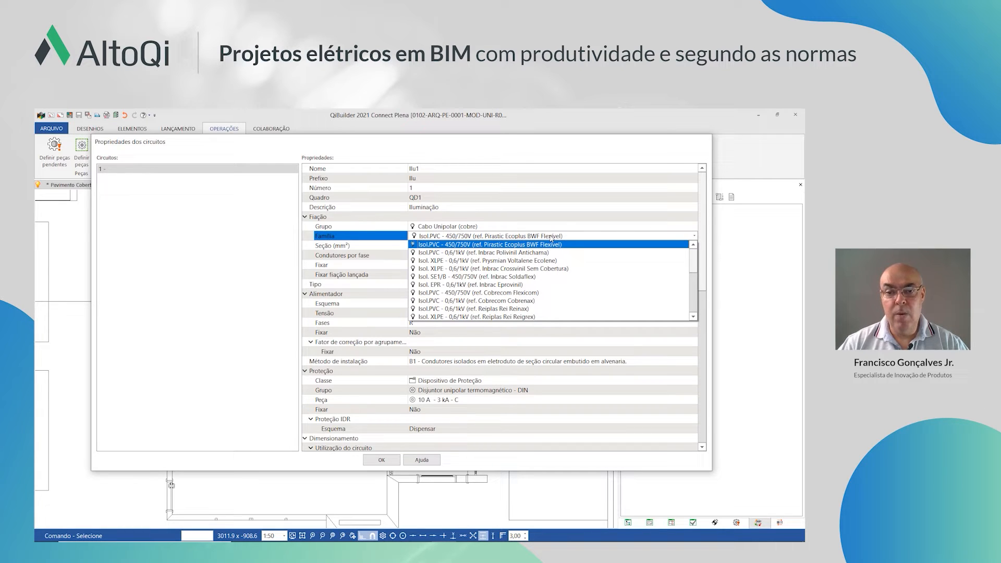
click(551, 237)
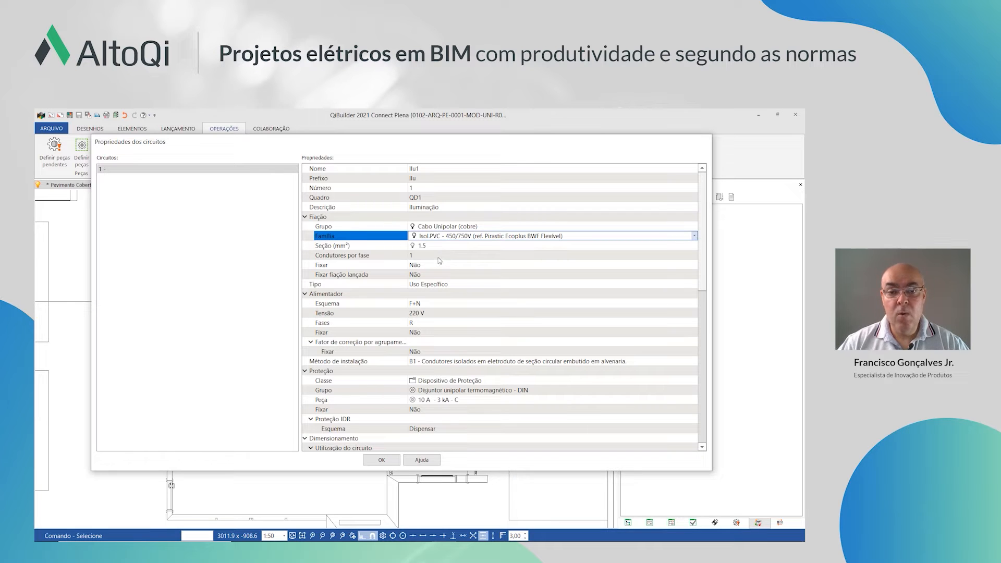
click(438, 255)
click(439, 257)
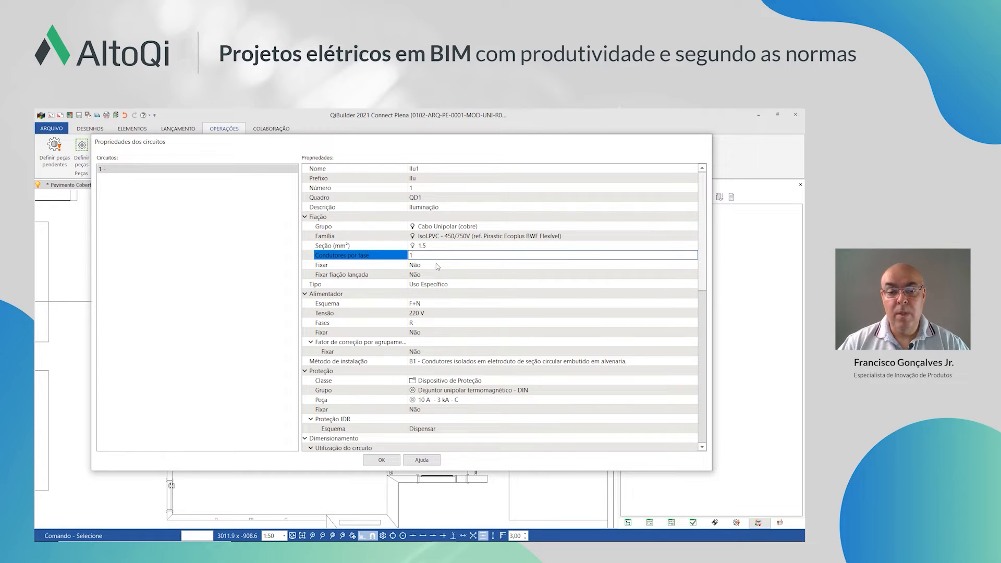
click(460, 285)
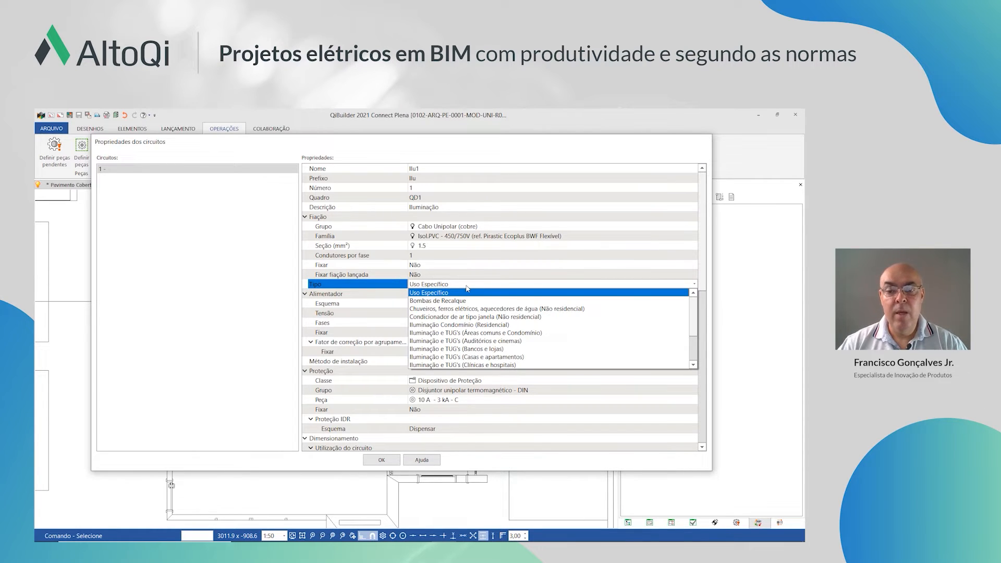
click(468, 289)
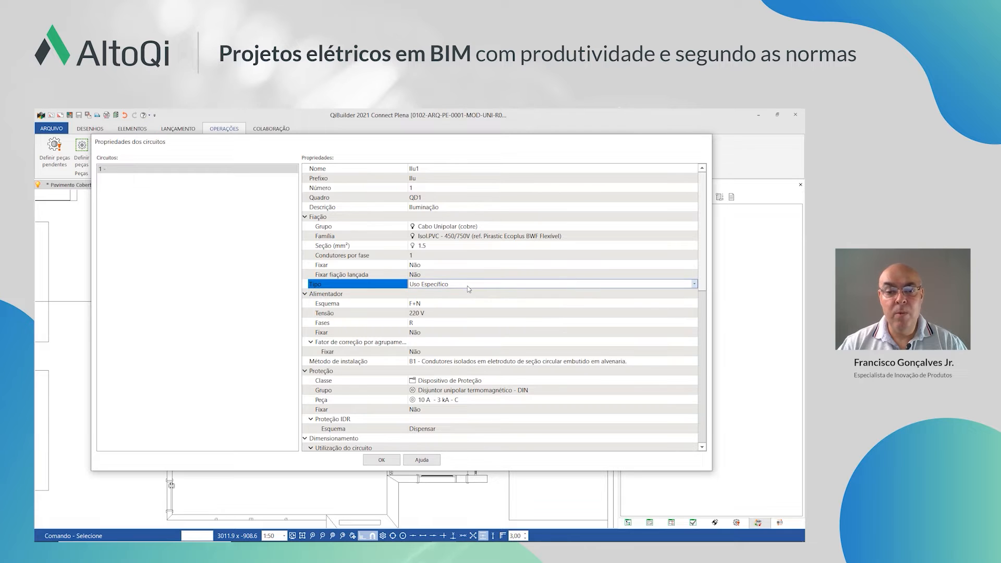
click(475, 305)
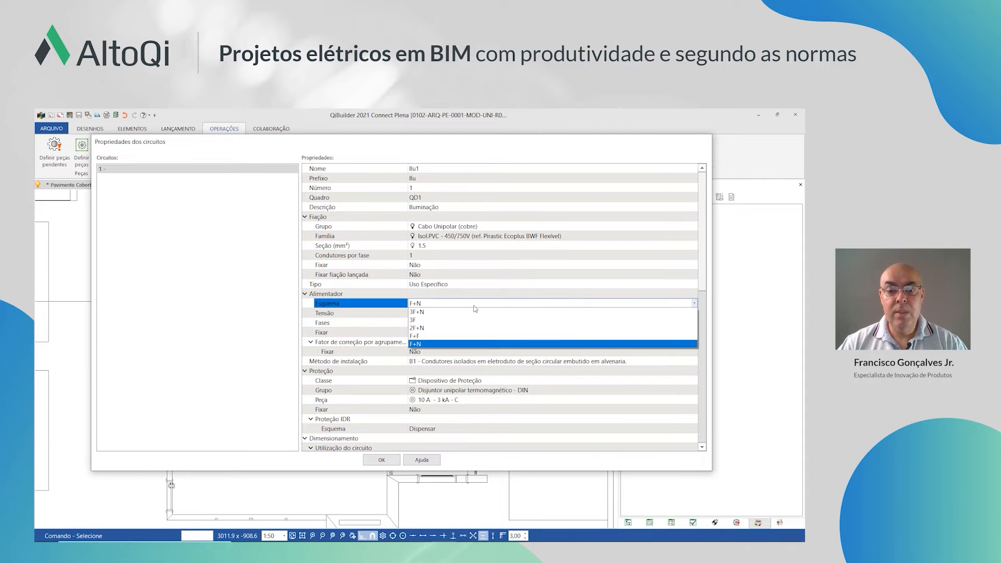
click(475, 308)
scroll(529, 355, down, 2)
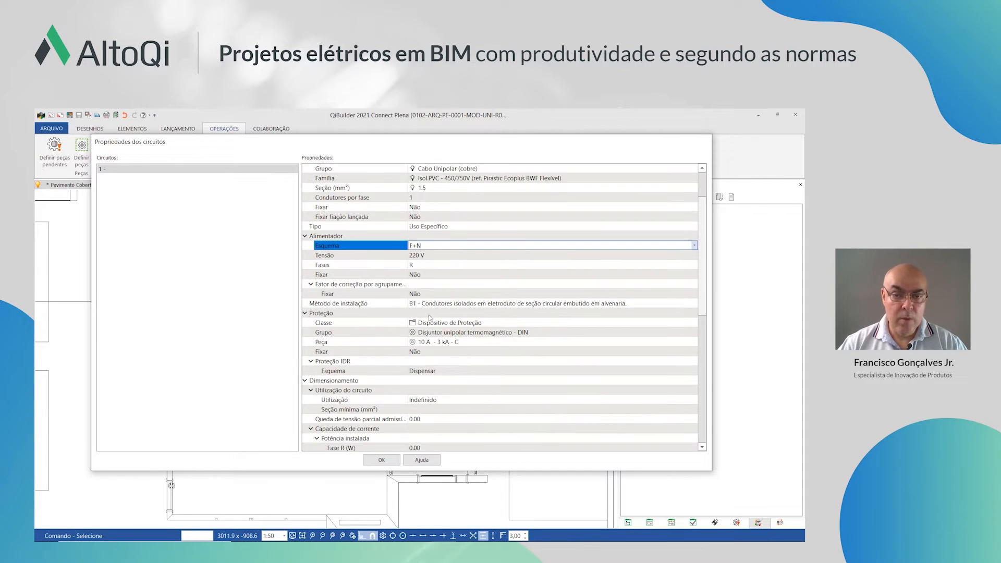
Try fixing the lighting circuit's grouping correction factor and restore its Fixar option to Não
drag(405, 293, 451, 294)
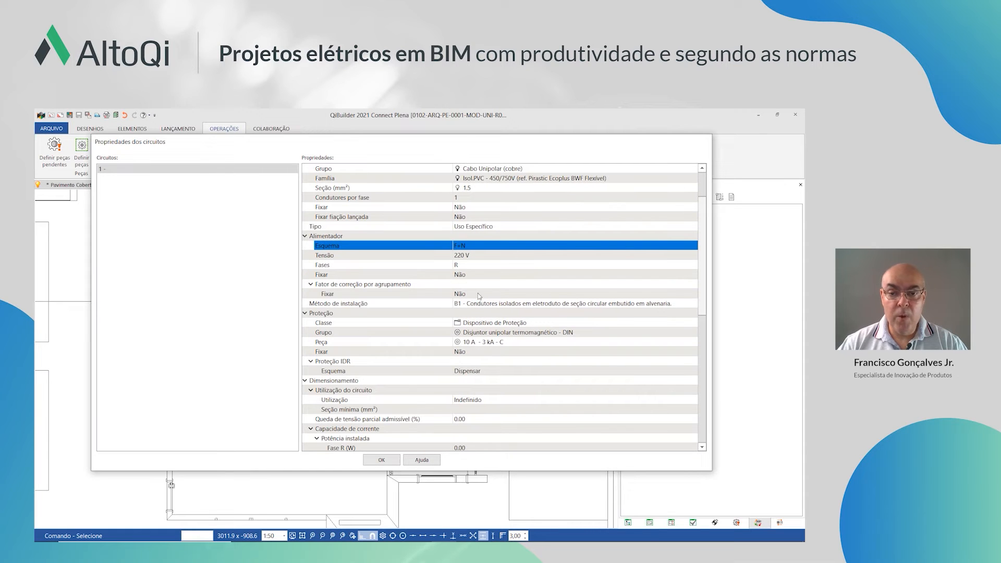
click(478, 294)
click(469, 304)
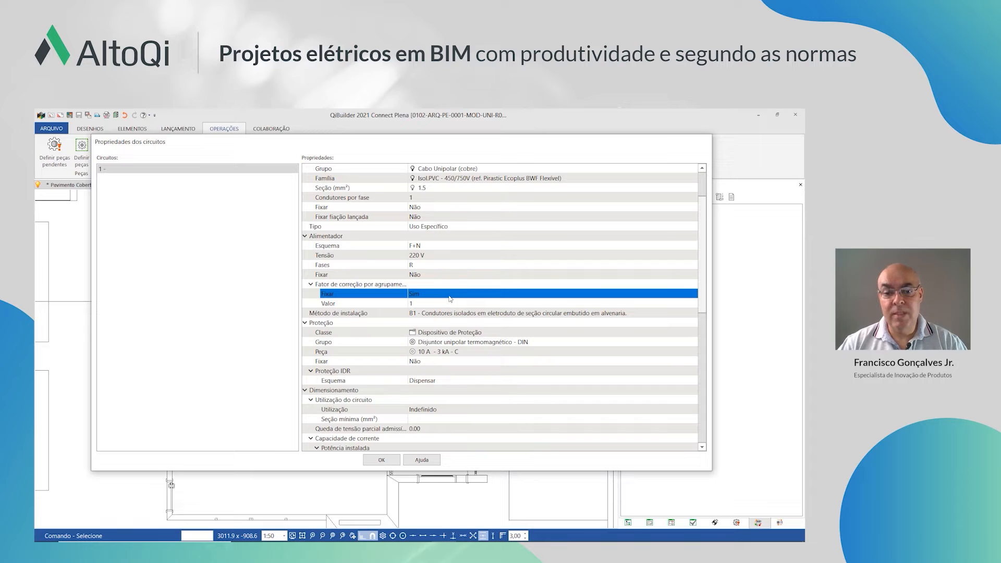
drag(405, 293, 457, 293)
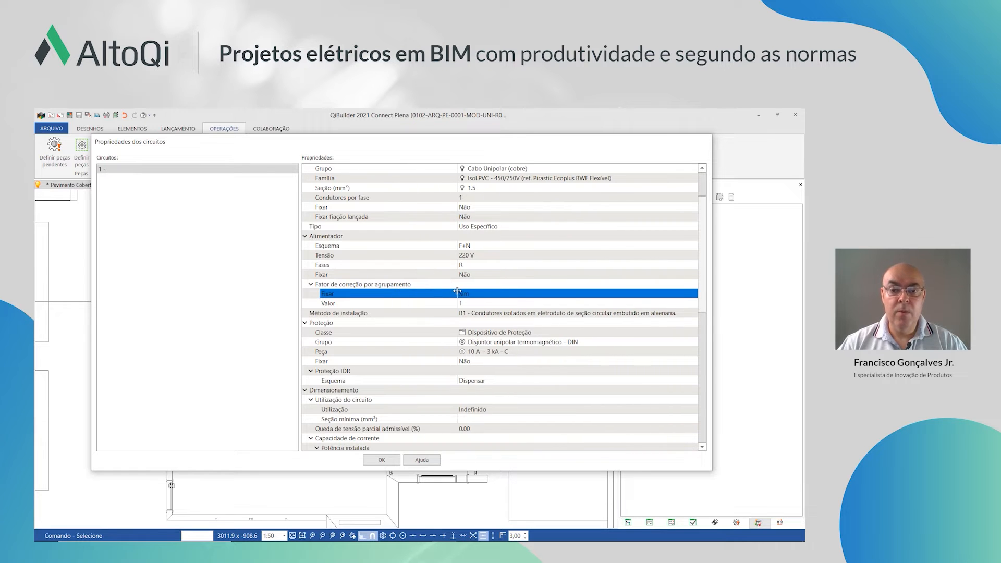
click(481, 296)
click(476, 307)
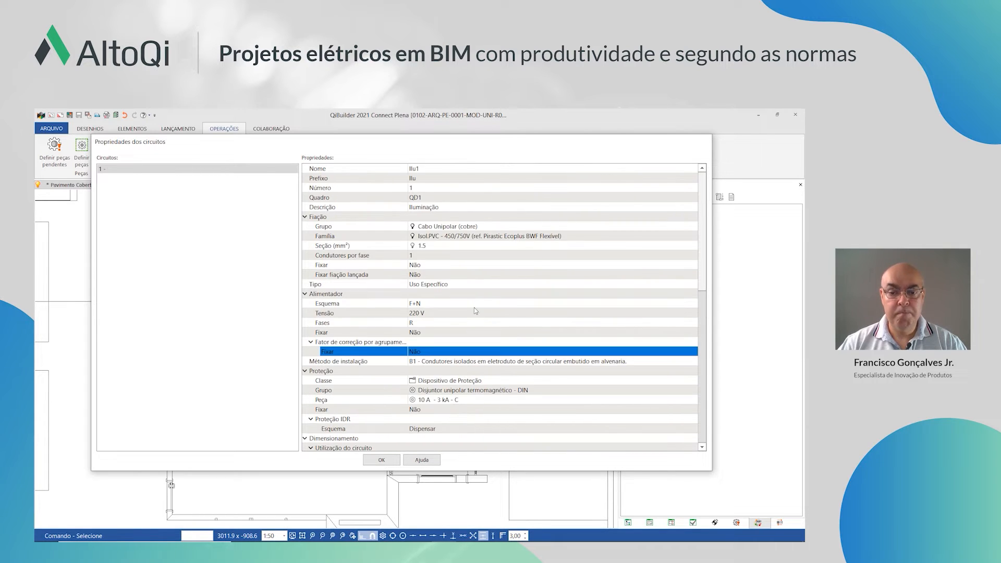
Set the lighting circuit's installation method to B2 - Cabo multipolar and its IDR protection scheme to Grupo 1, and accept the properties
click(540, 362)
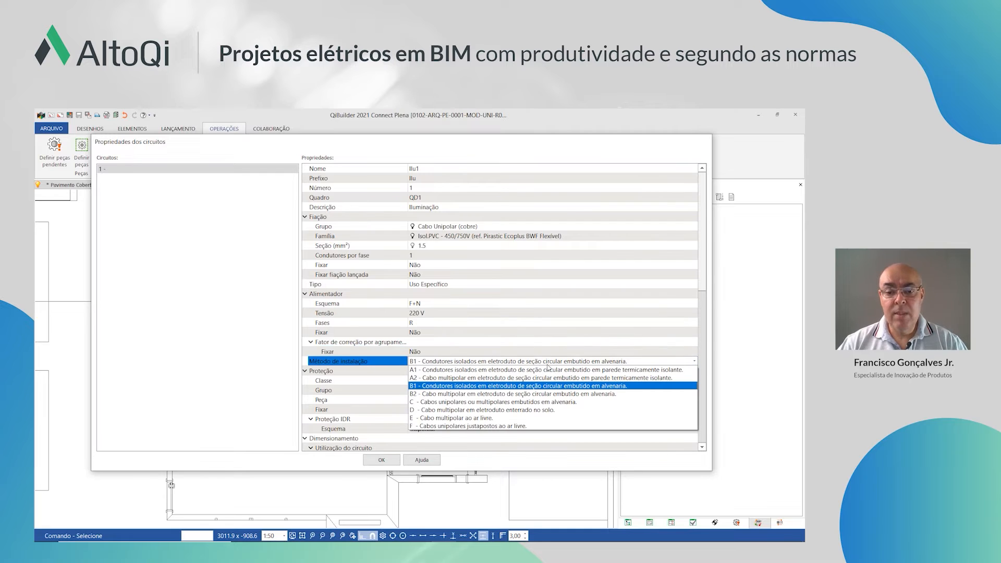
click(552, 393)
scroll(560, 365, down, 3)
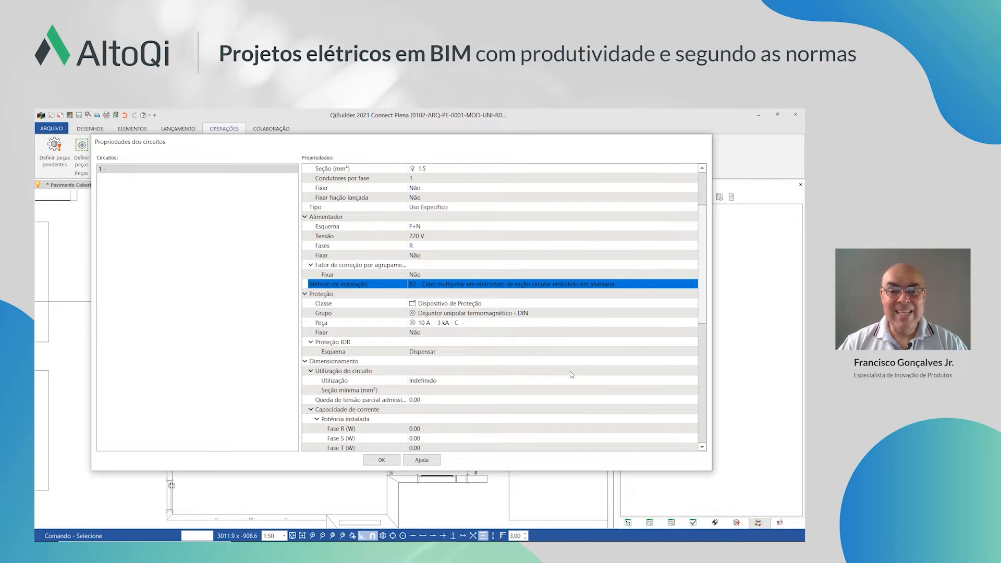
click(515, 317)
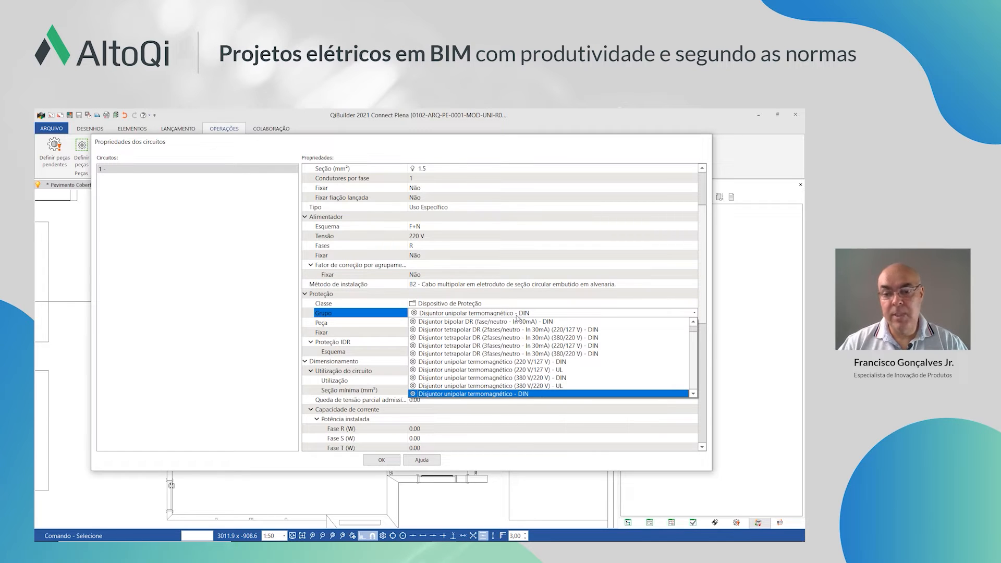
click(516, 315)
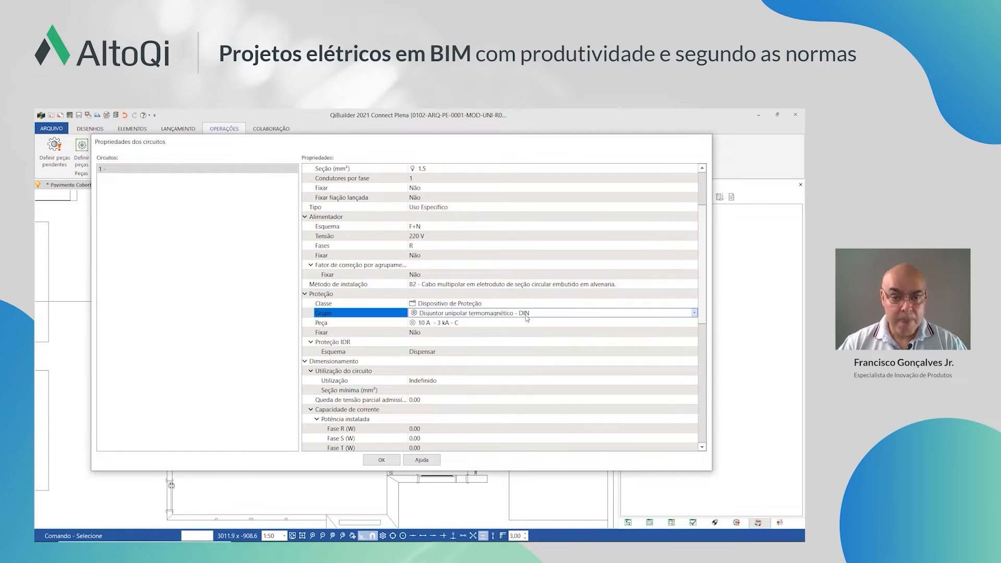
click(447, 353)
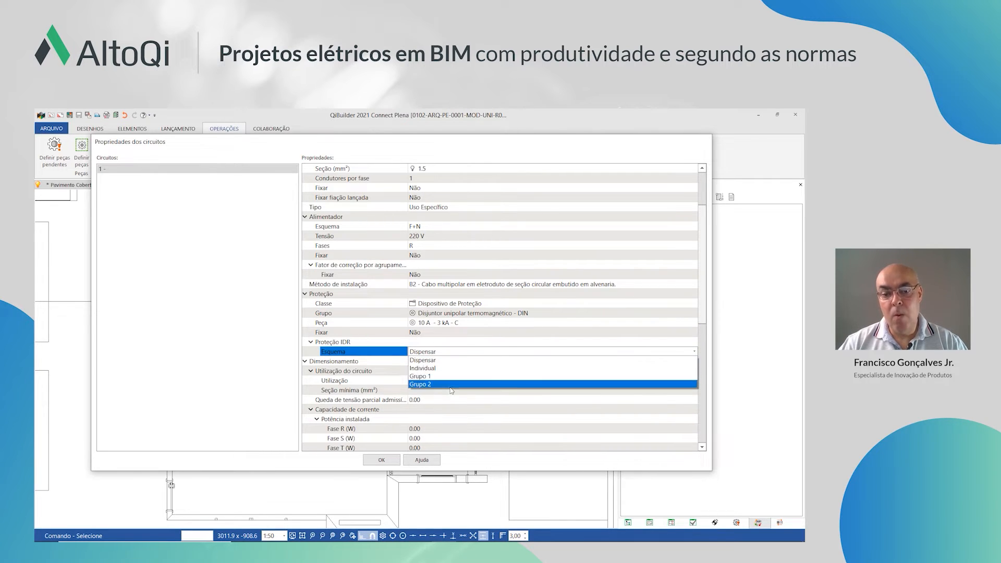
click(451, 376)
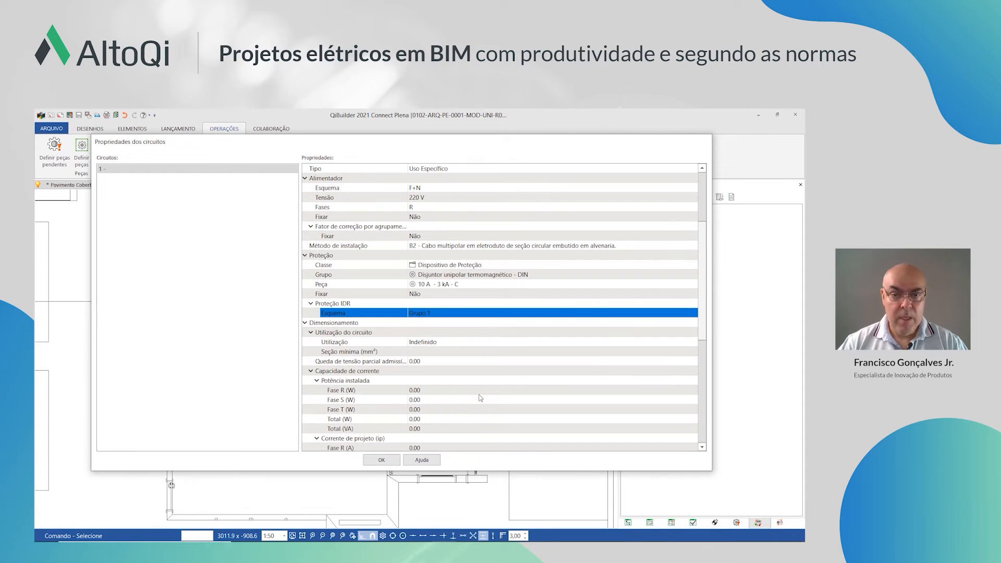
scroll(496, 396, up, 4)
click(381, 462)
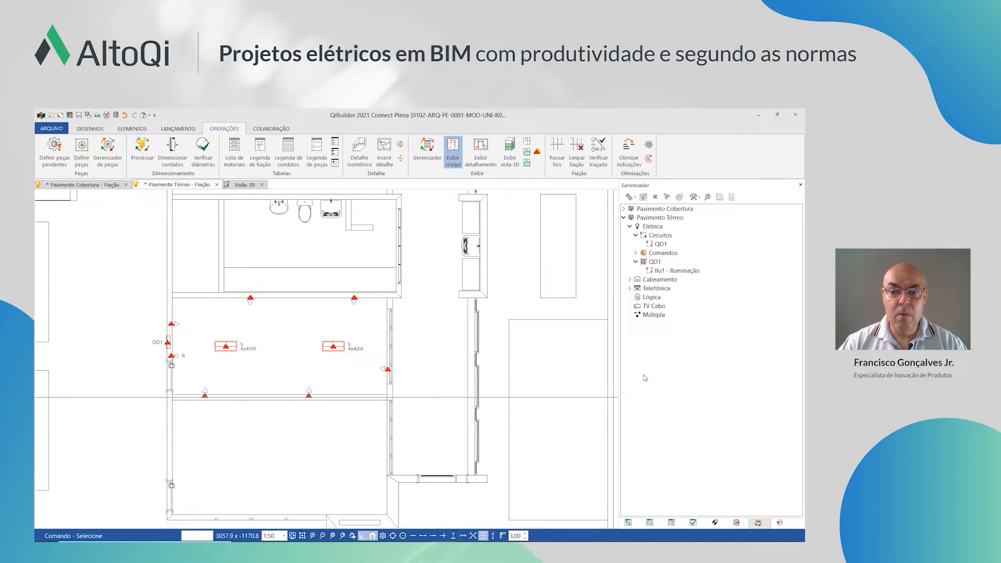
Add another circuit to distribution board QD1 and set its prefix to Tom
click(707, 271)
click(647, 262)
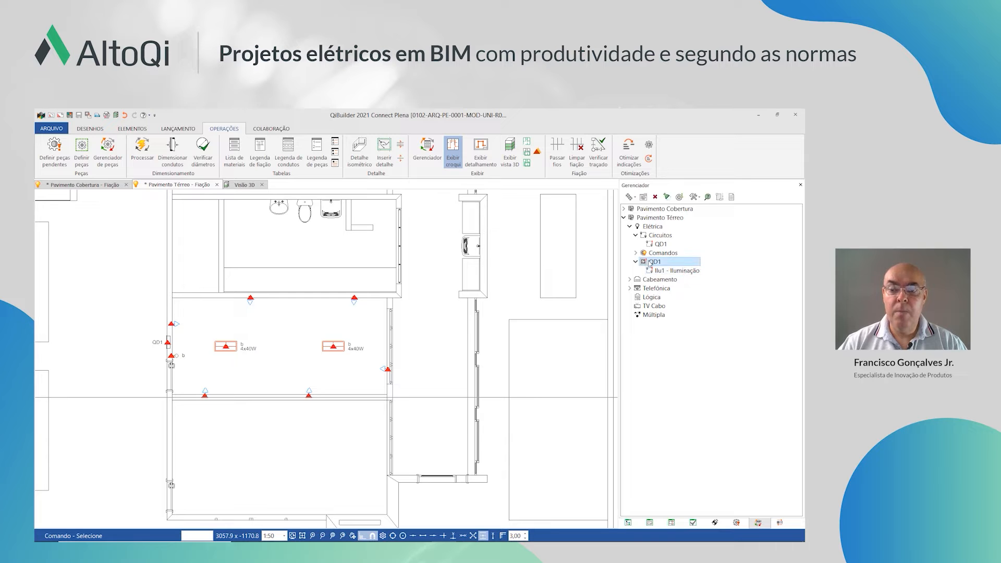
right_click(649, 263)
click(673, 277)
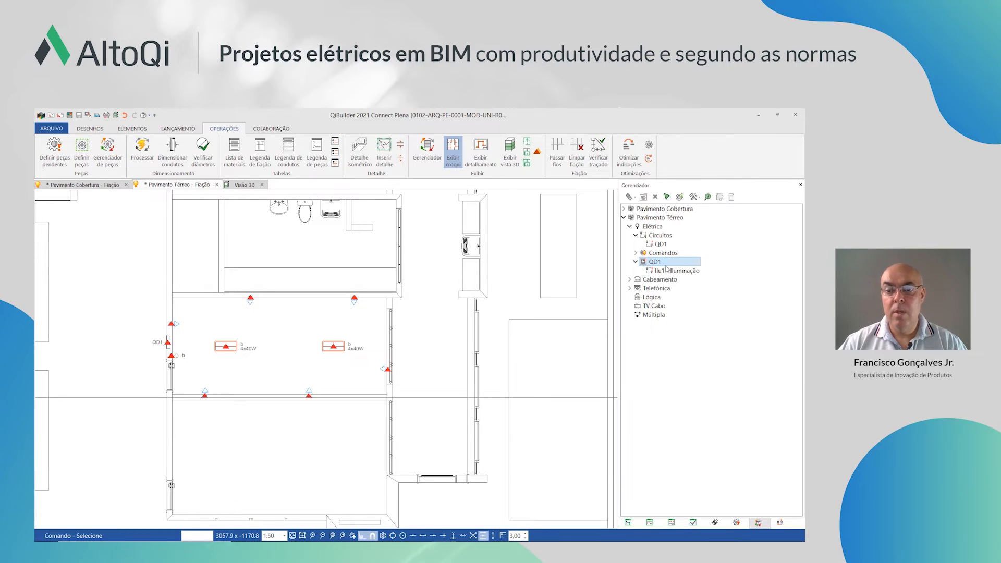
click(448, 180)
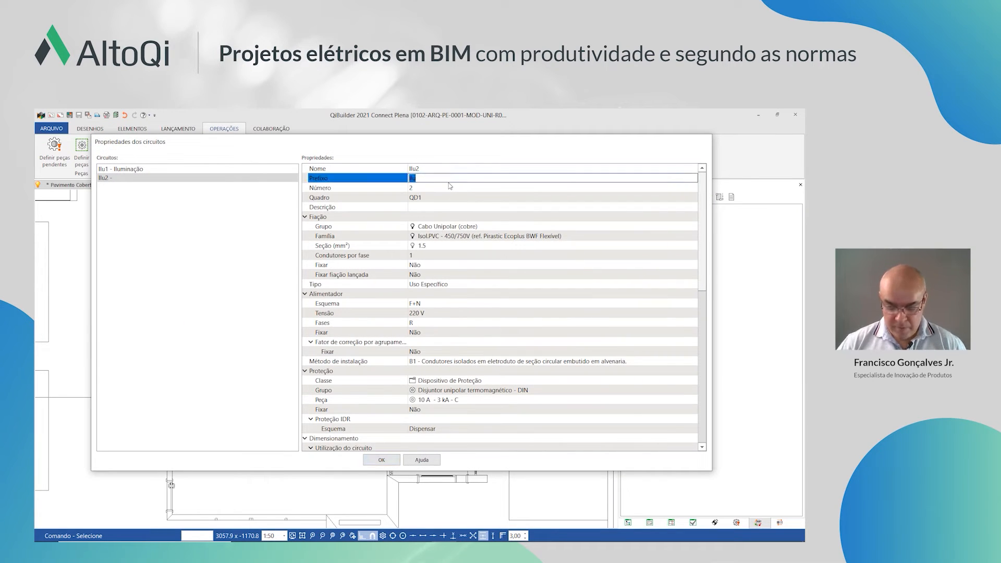
text(To)
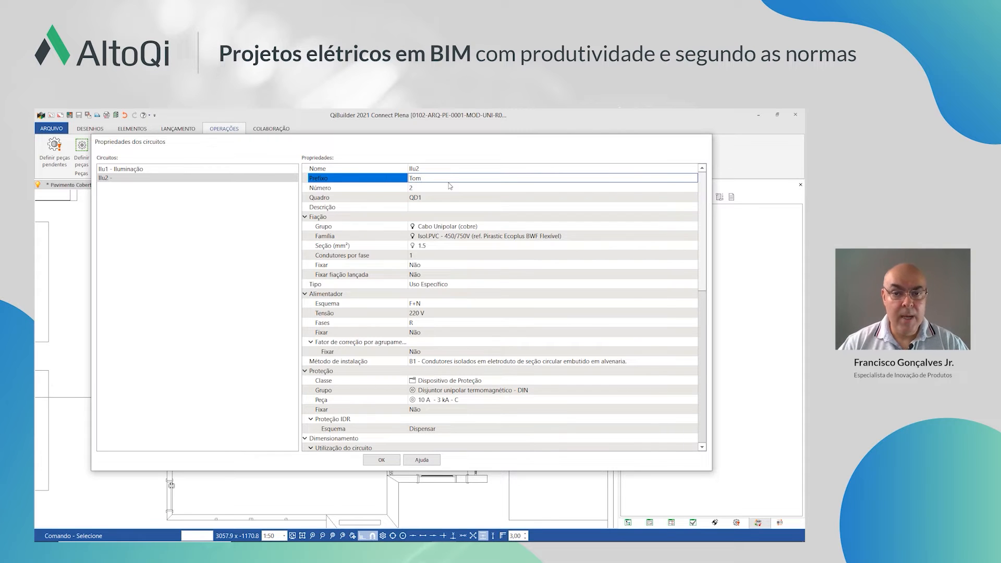
text(m)
Set the new Tom circuit's description to Tomadas and accept the circuit properties
click(446, 208)
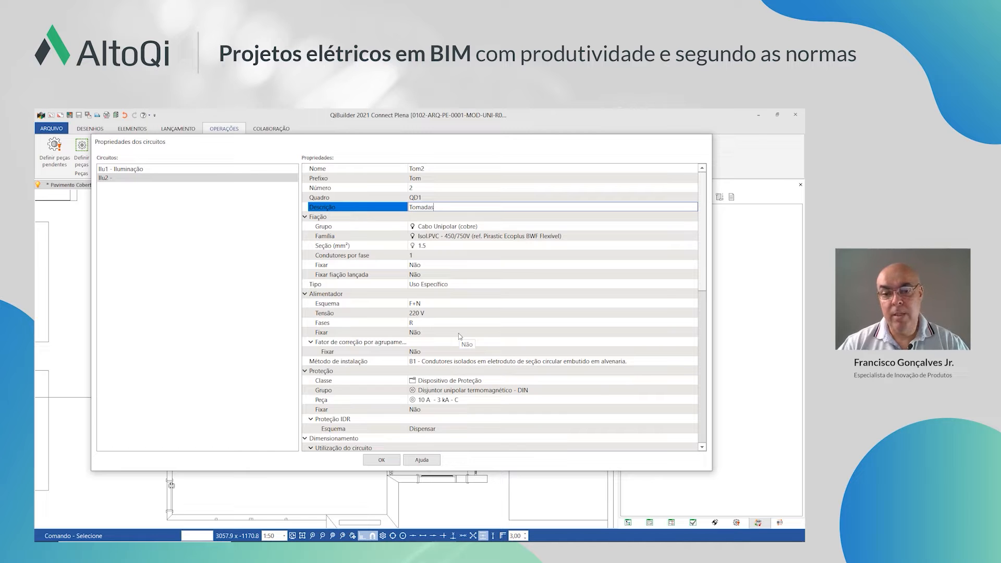
scroll(461, 331, down, 1)
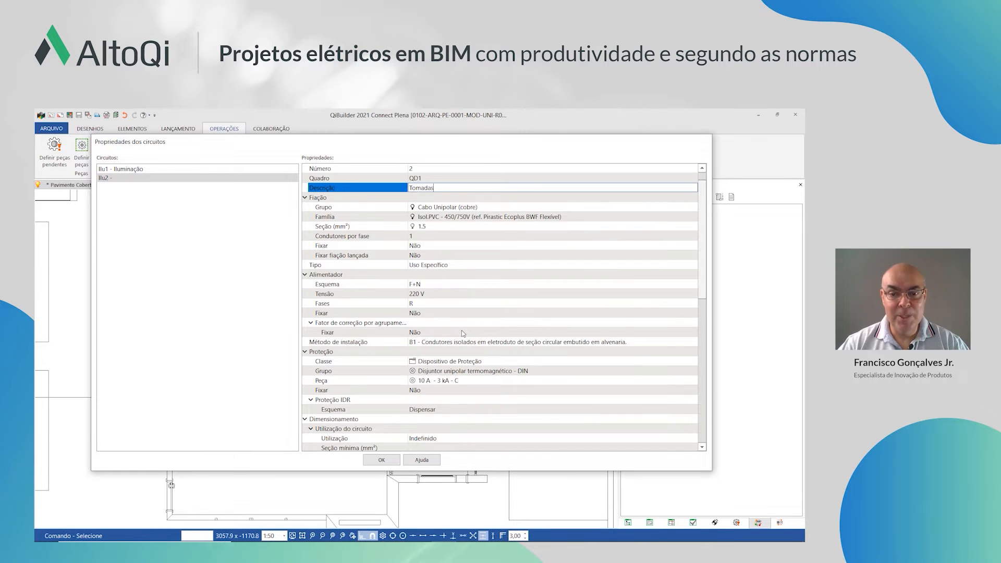
scroll(462, 332, down, 3)
scroll(466, 334, up, 4)
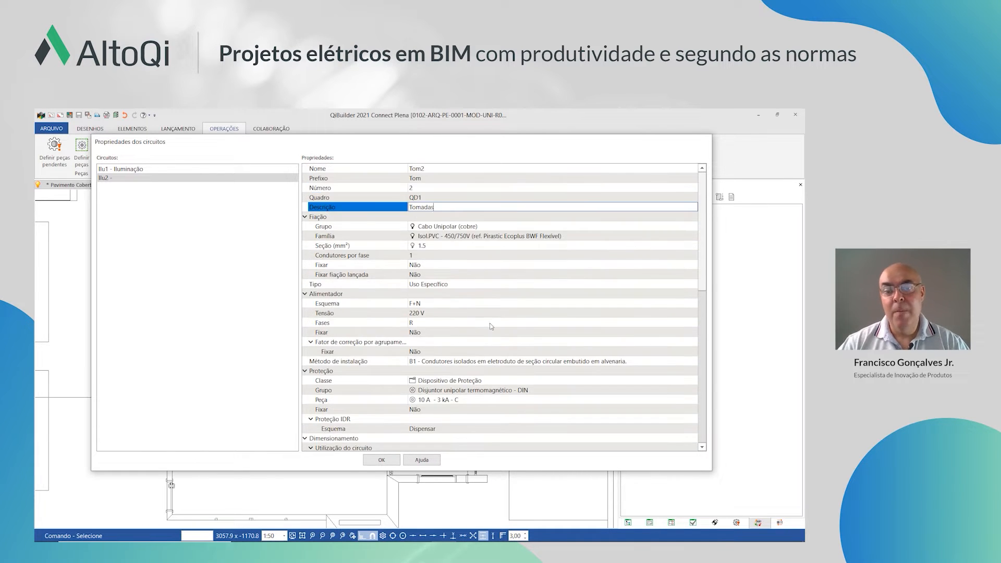
key(Return)
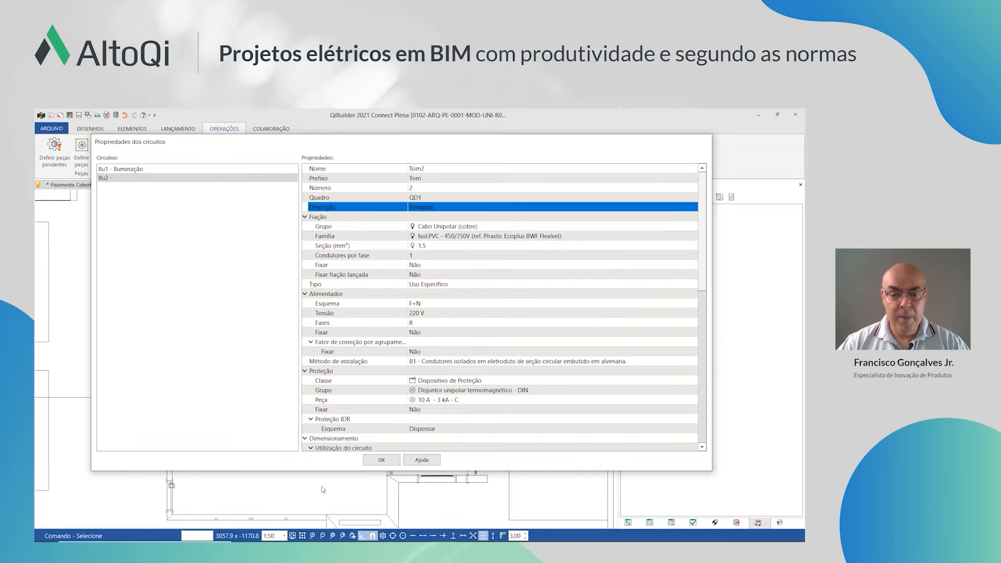
click(380, 461)
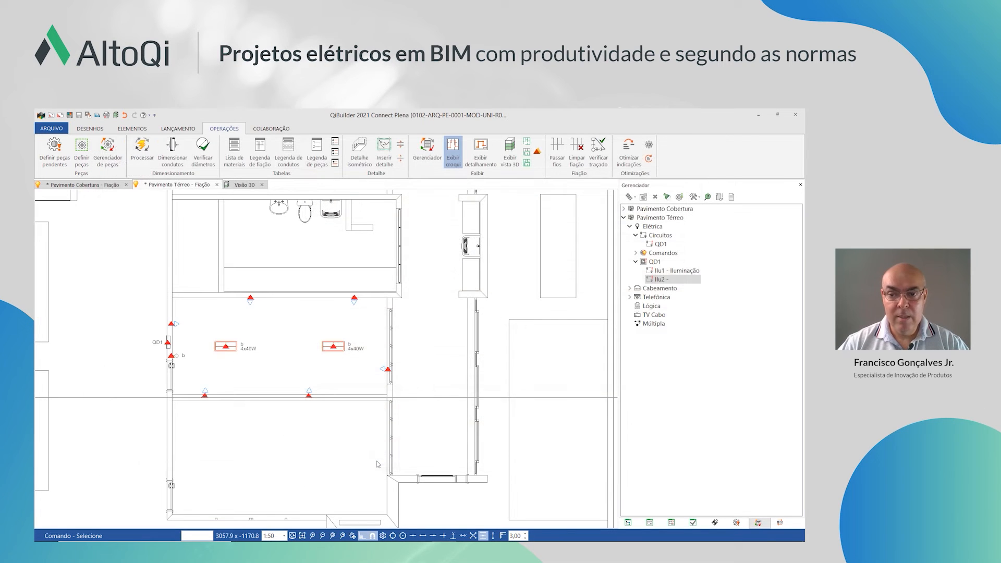
Add a reserve circuit to board QD1 with a power of 2500 W and accept its properties
click(667, 262)
right_click(667, 262)
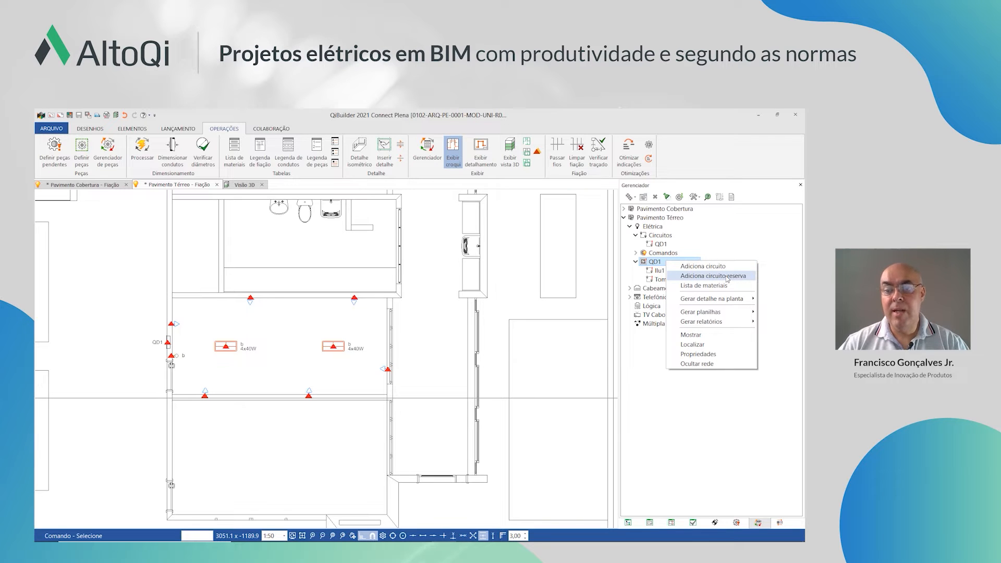
click(726, 277)
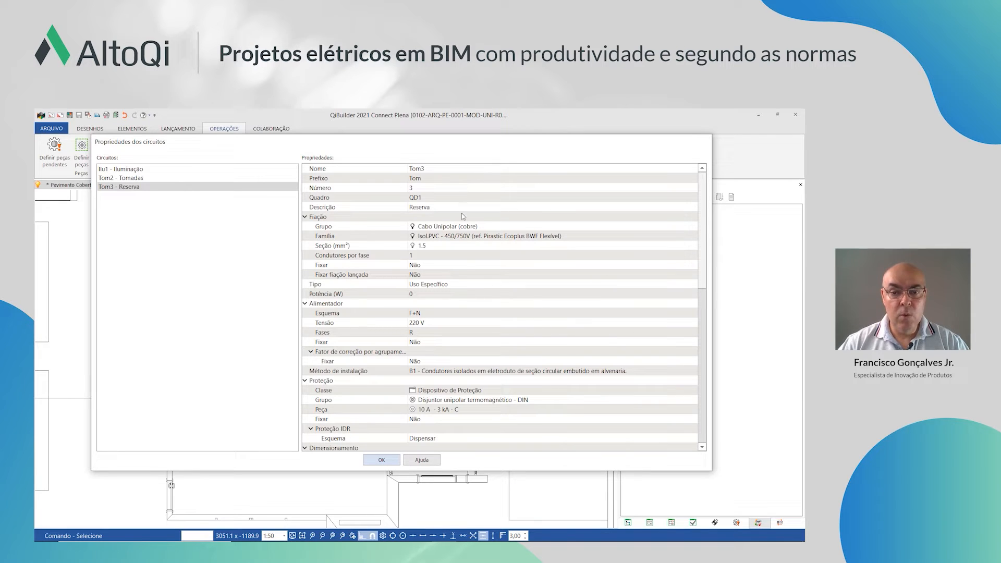
click(448, 295)
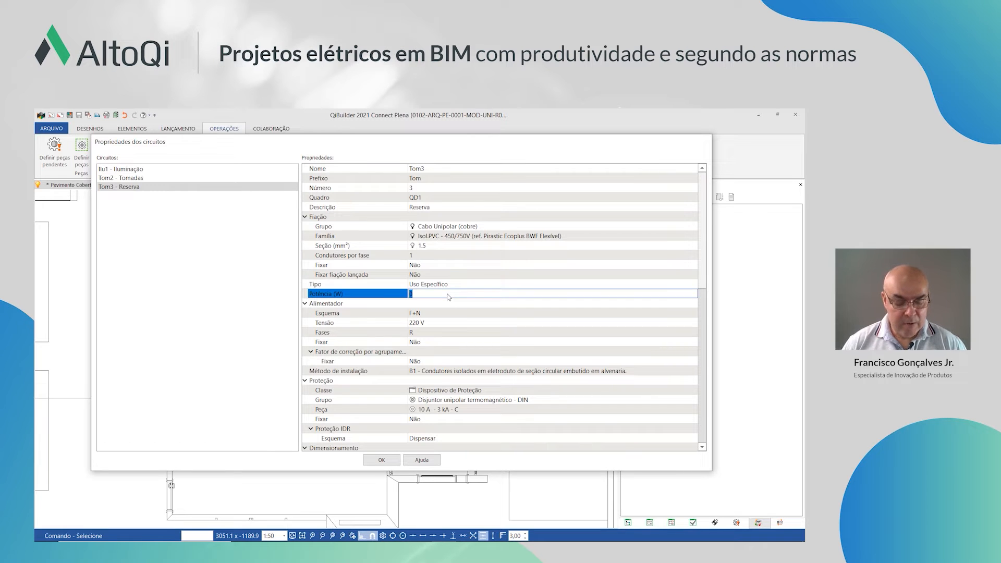
text(2500)
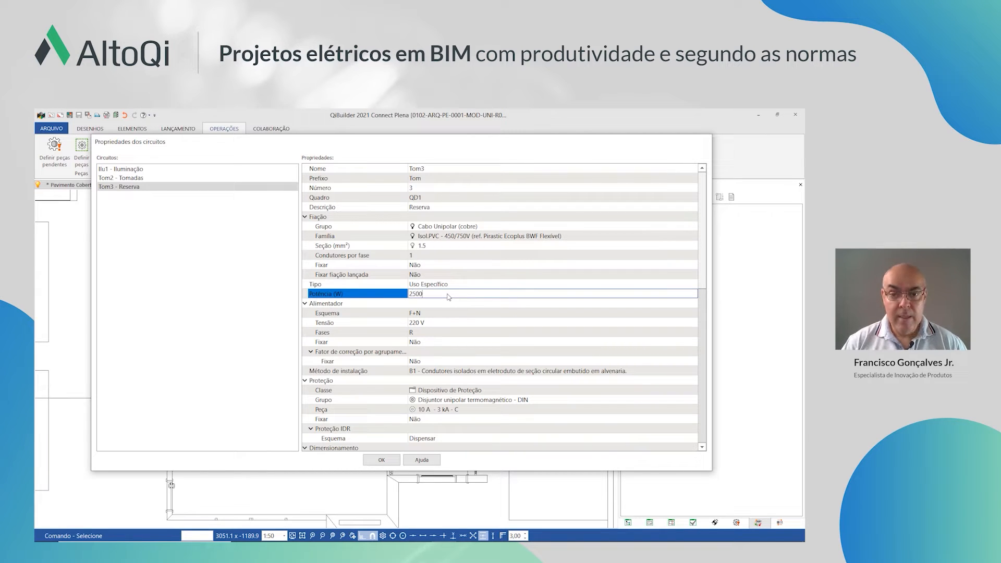
key(Return)
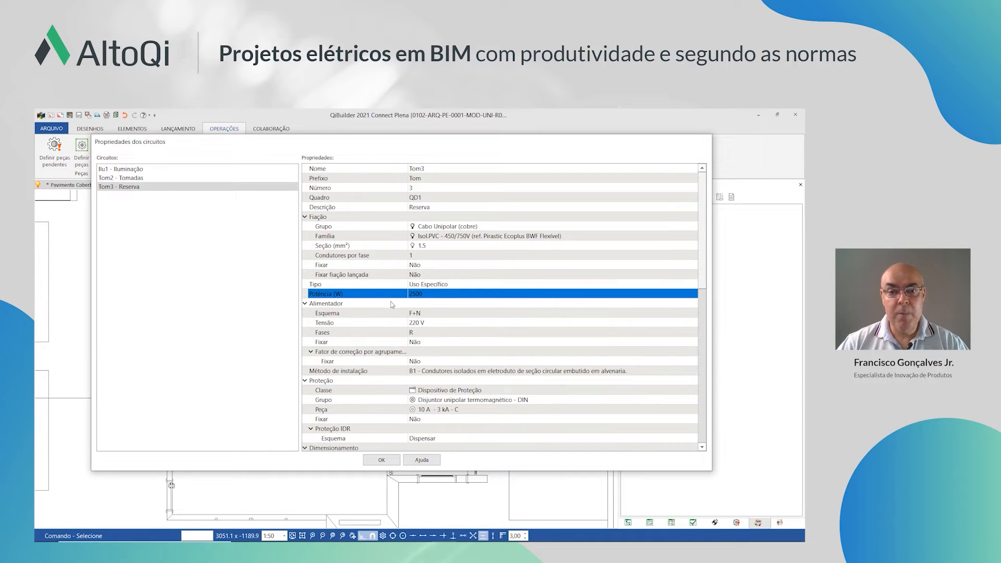
click(397, 459)
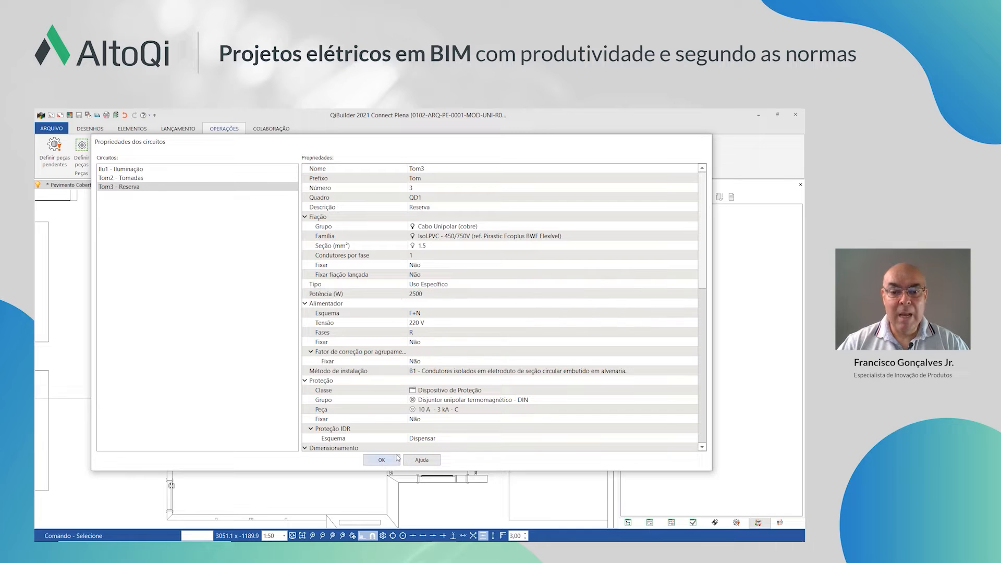
click(382, 461)
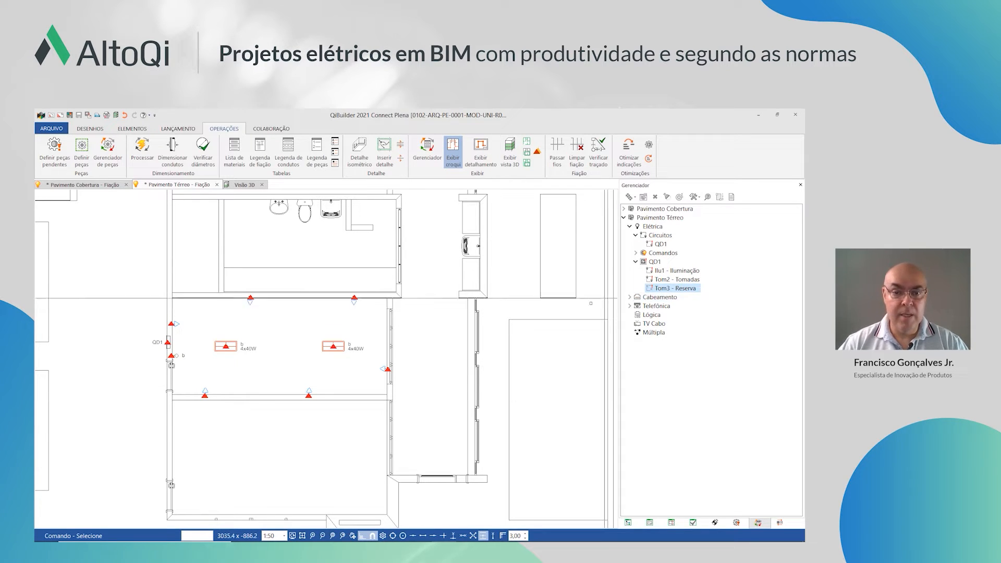
Assign the room's two 4x40W luminaires to circuit Ilu1 - Iluminação and agree to associate command b with it
scroll(317, 405, up, 5)
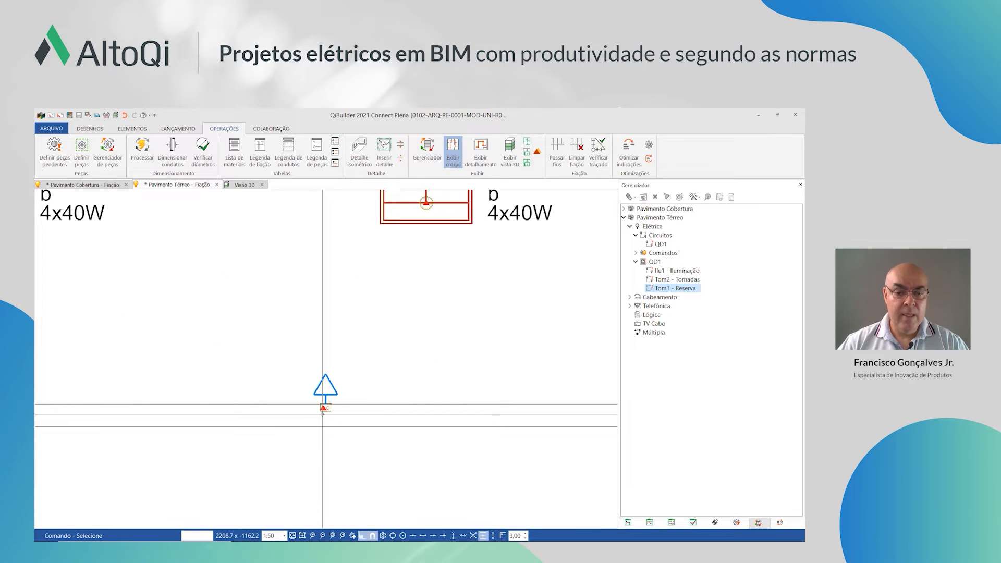
mouse_move(324, 409)
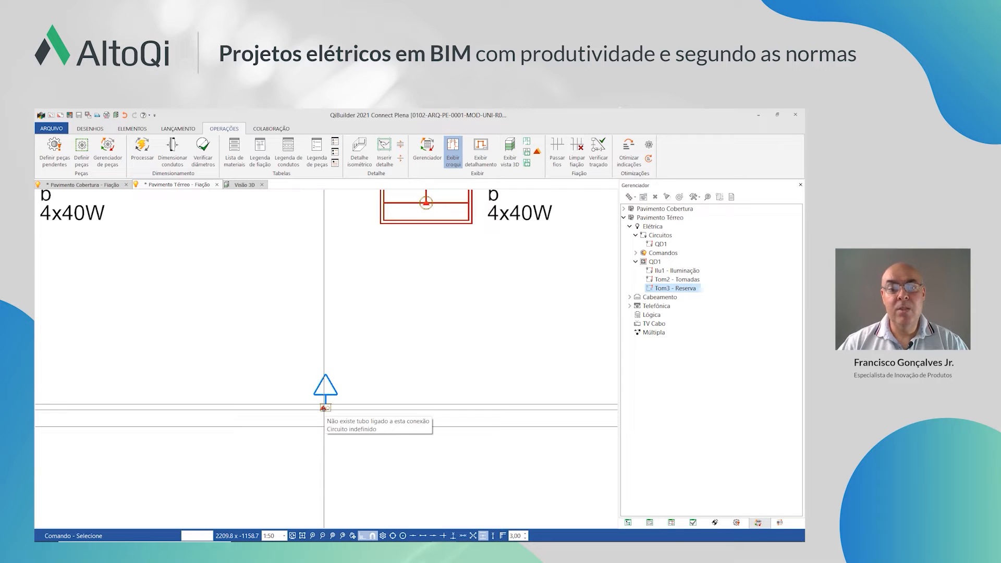
scroll(324, 408, down, 5)
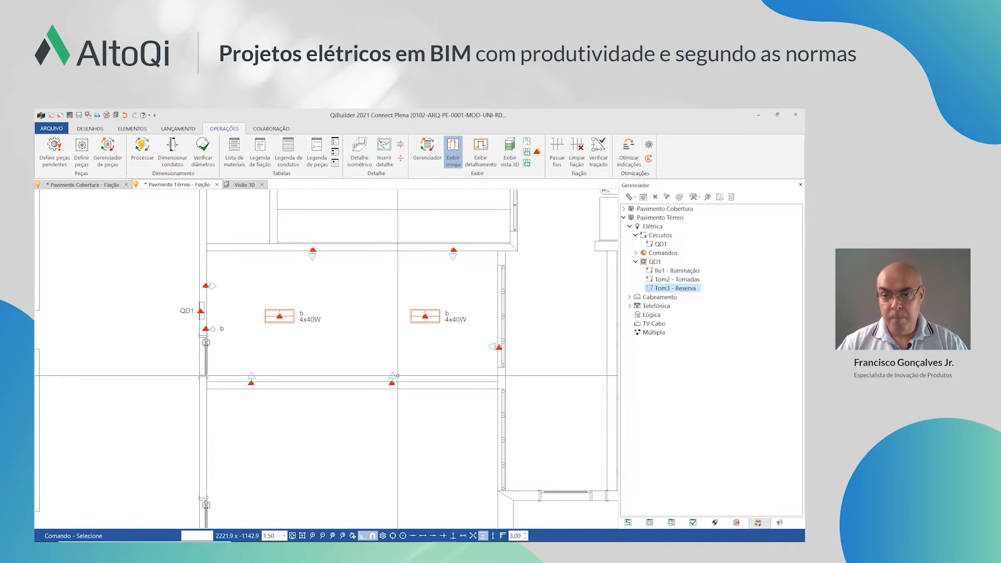
click(670, 272)
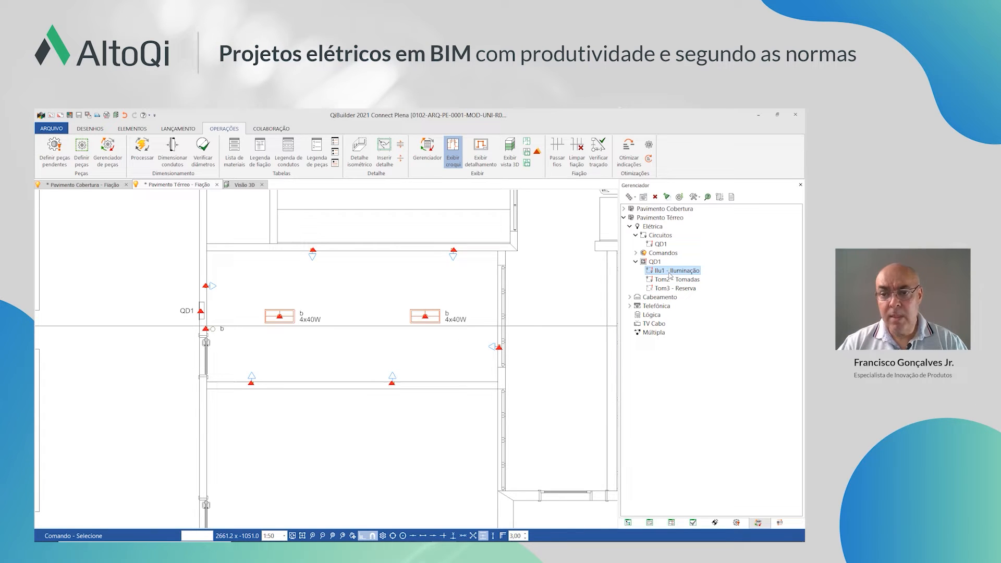
click(720, 198)
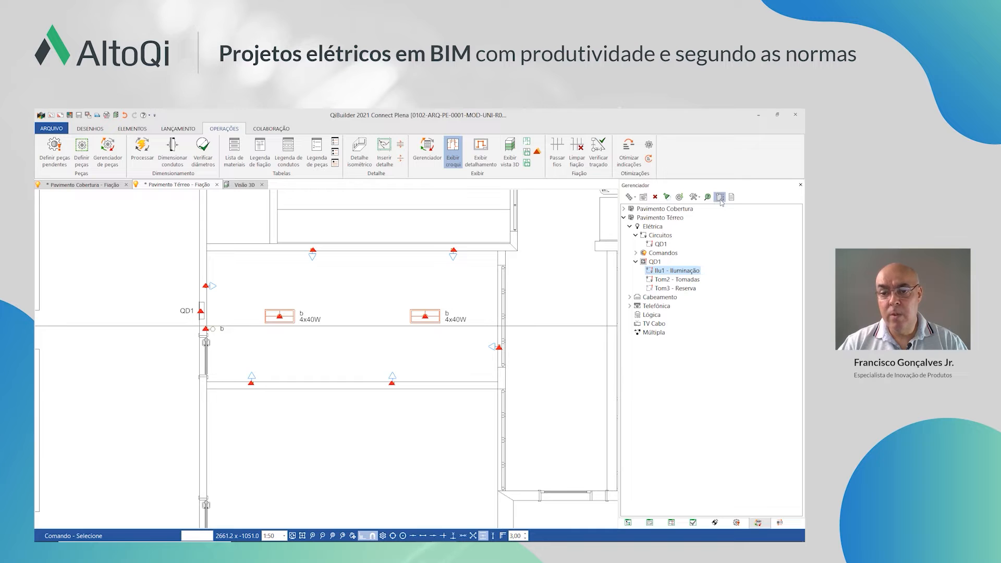
click(454, 337)
click(243, 288)
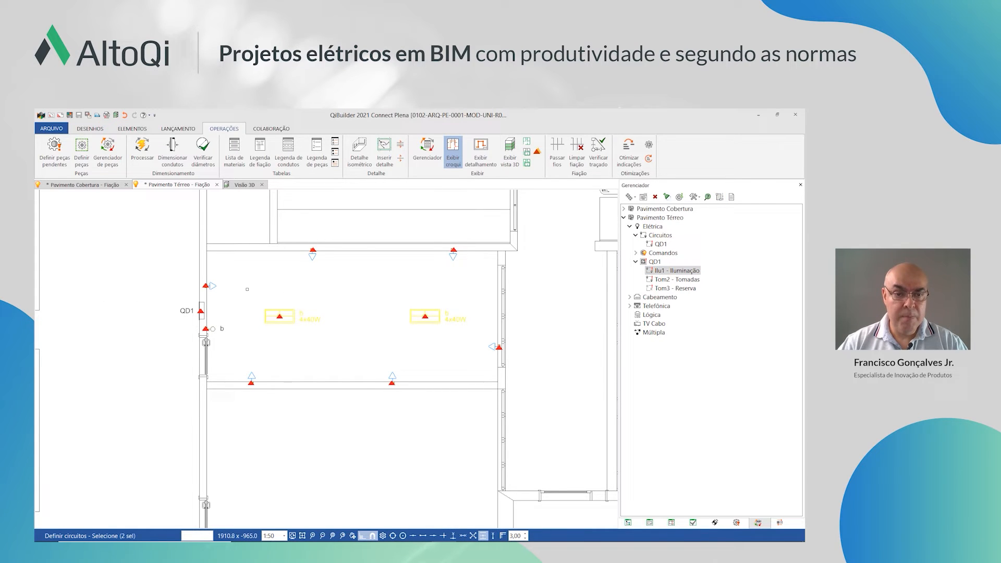
right_click(349, 331)
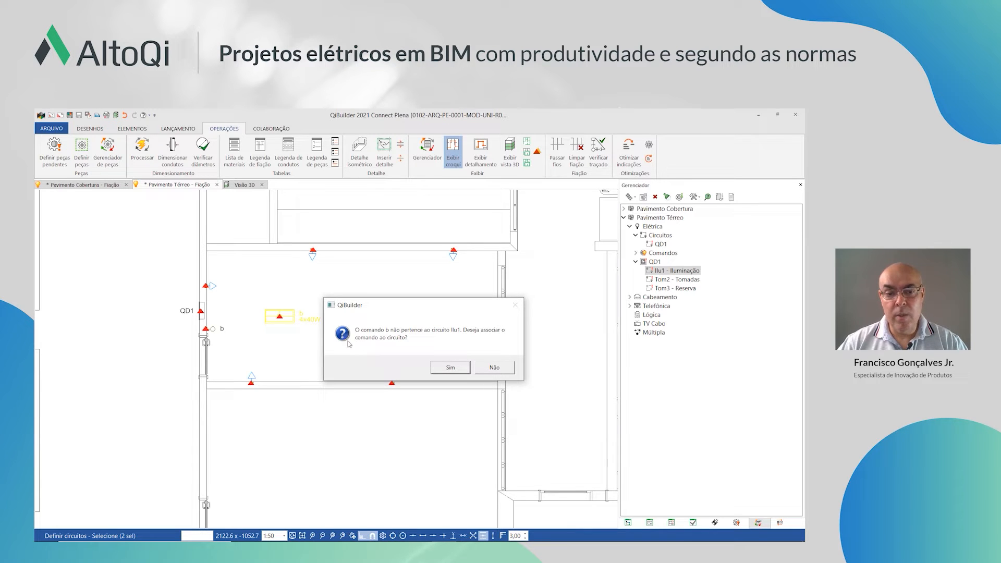
click(453, 371)
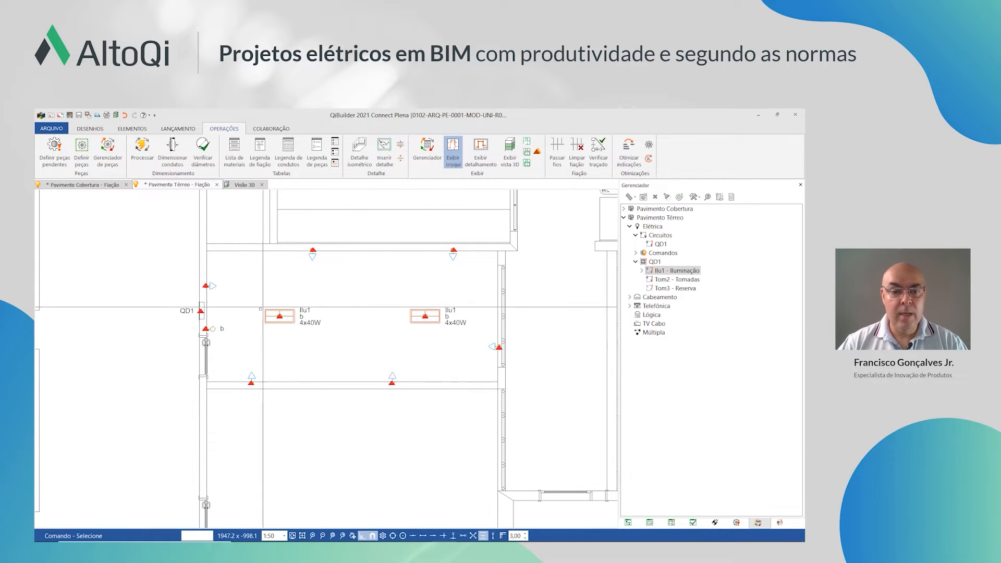
Check the circuit labels on the luminaires and open the command options for circuit Tom2 - Tomadas
scroll(263, 313, up, 2)
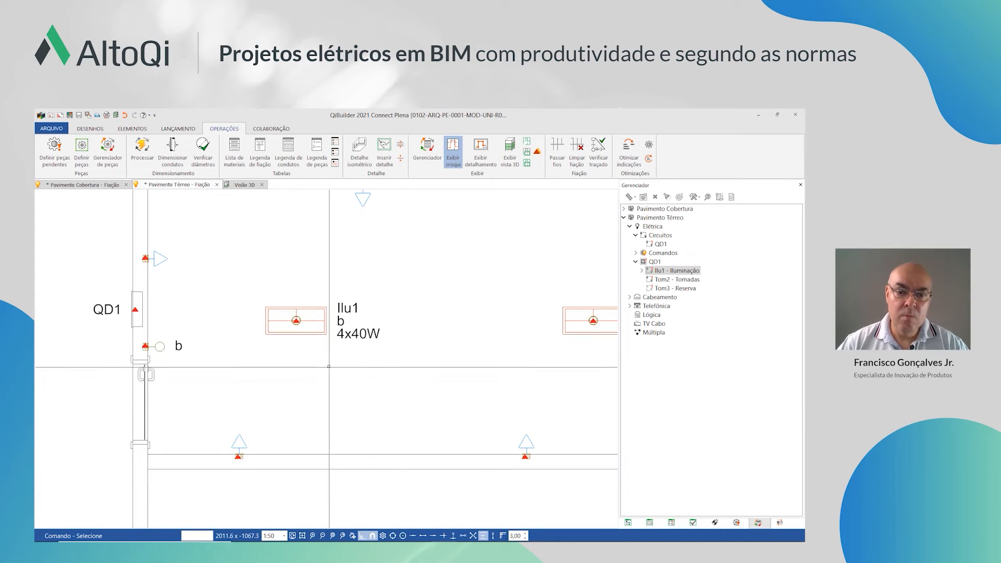
scroll(307, 350, down, 2)
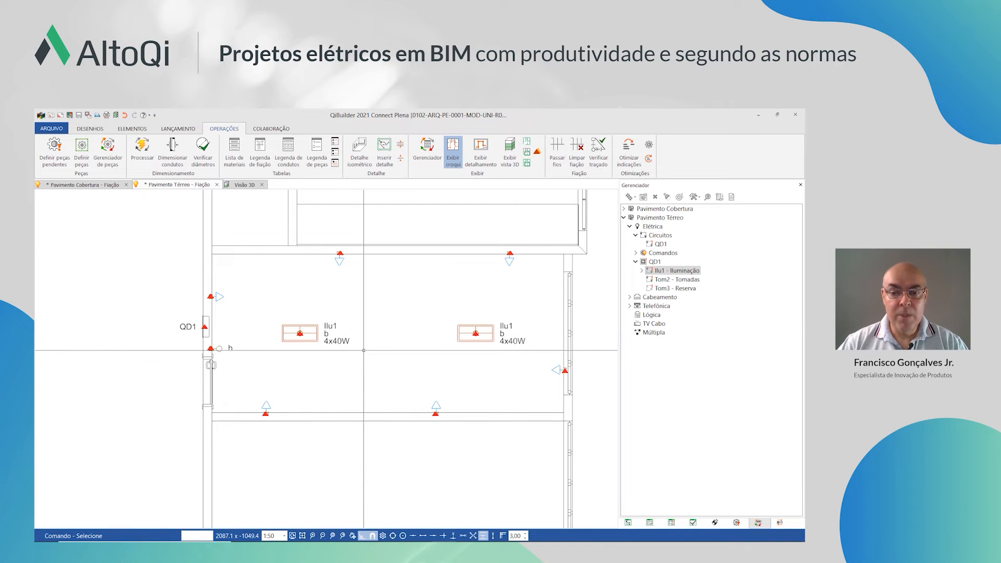
scroll(364, 350, up, 1)
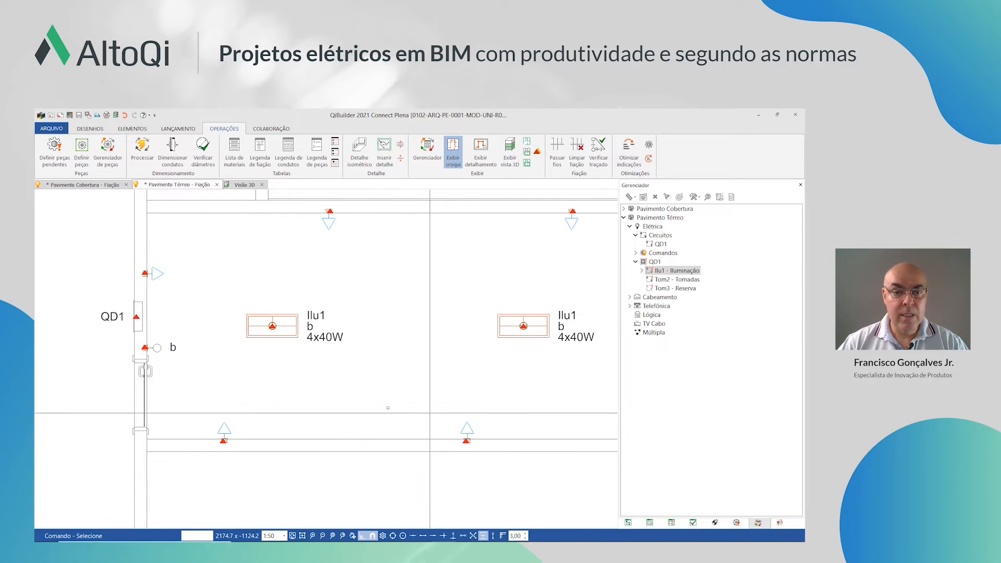
scroll(359, 414, up, 1)
scroll(315, 386, down, 3)
scroll(316, 387, up, 2)
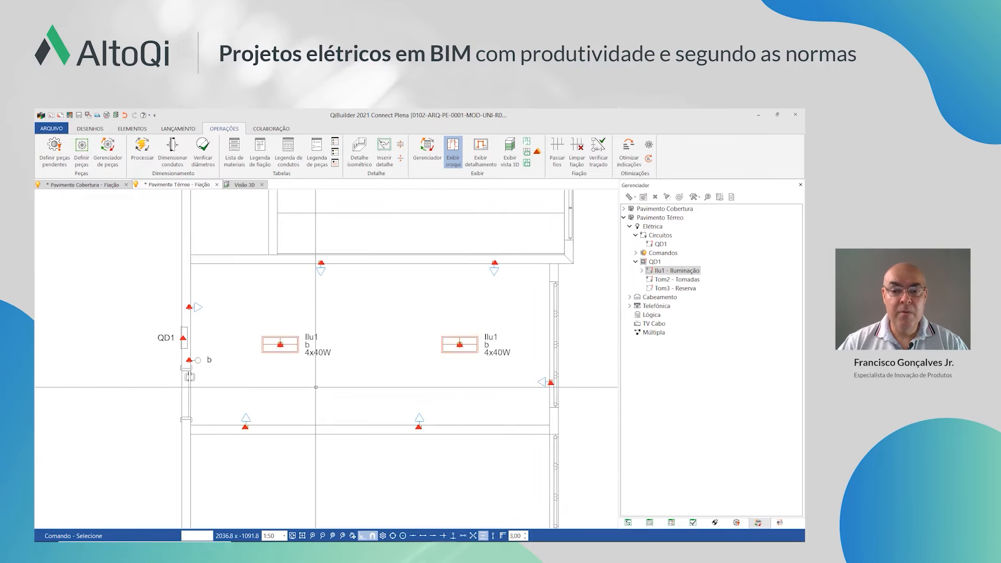
click(672, 282)
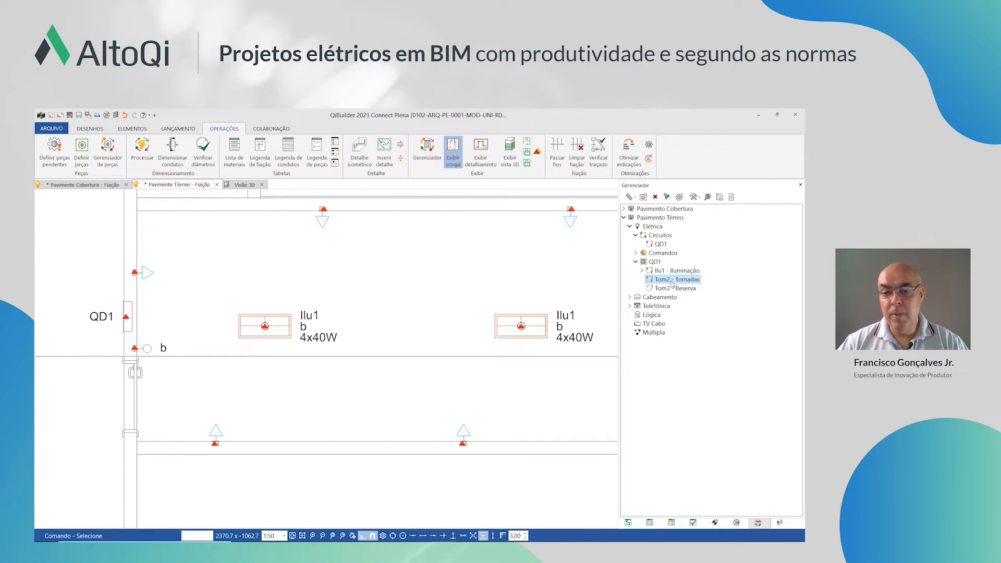
right_click(672, 283)
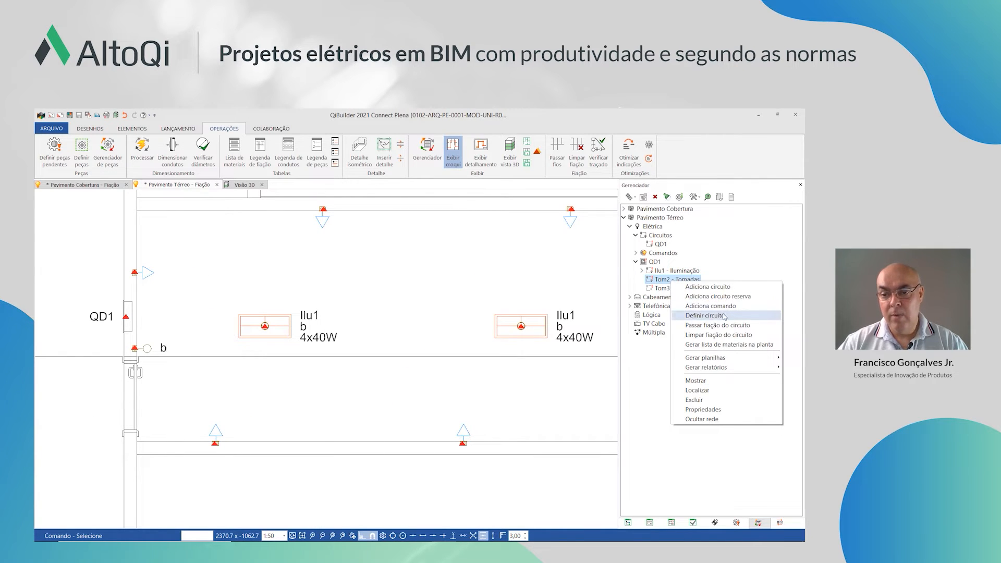
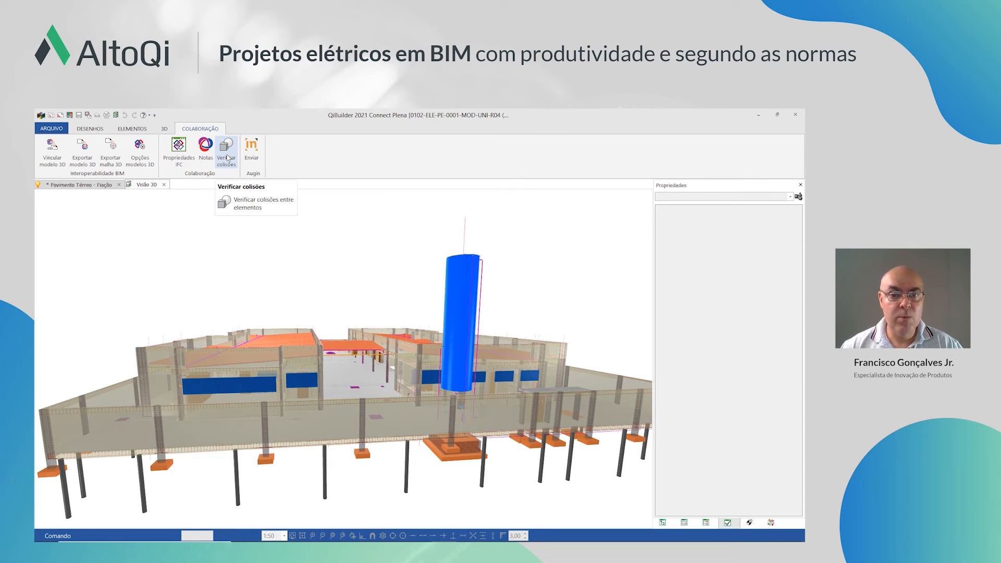
Open the collision check rules and examine the element selections of ELE-HID, SPDA - ELE, SPDA-ARQ and SPDA-HID
click(227, 157)
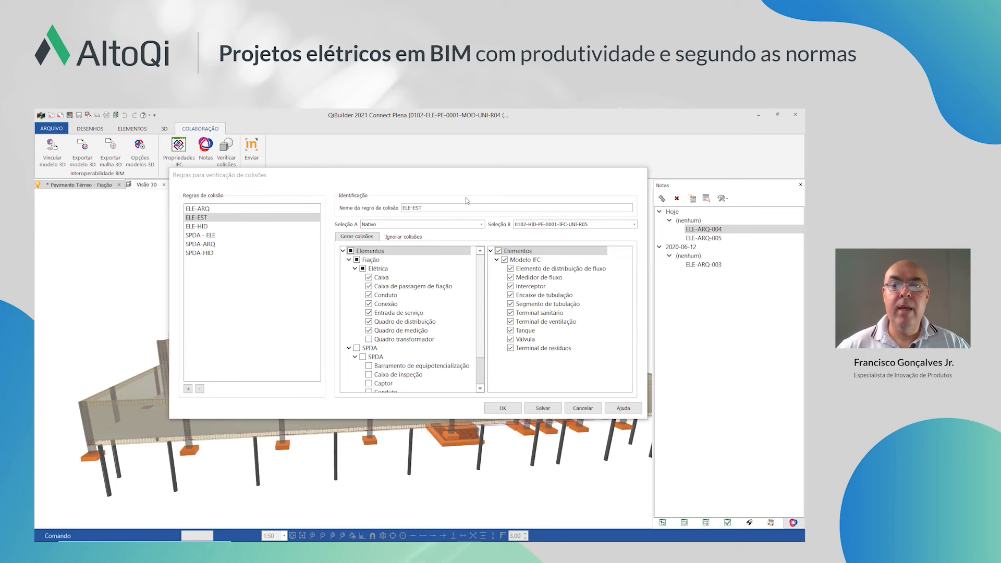
click(218, 228)
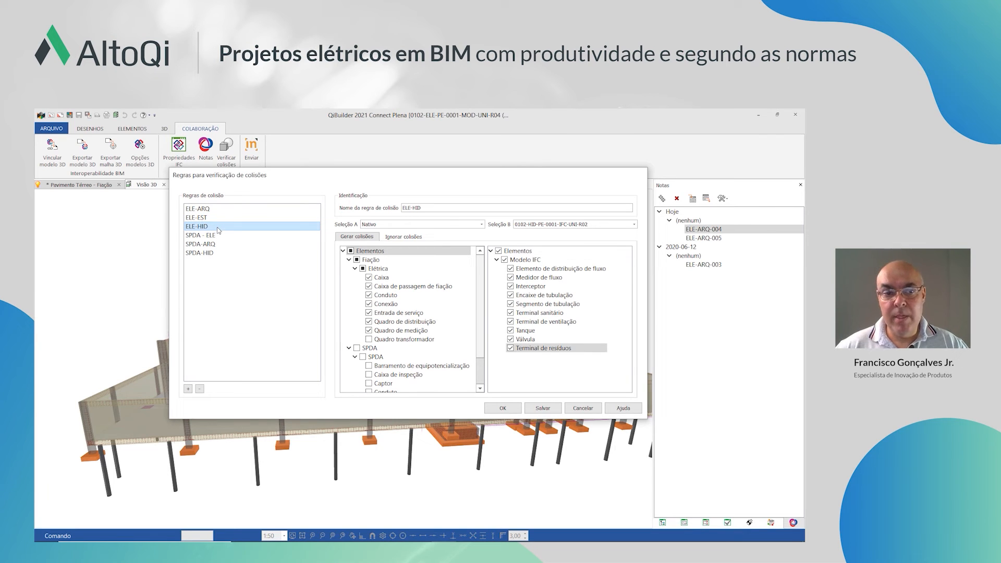
click(222, 235)
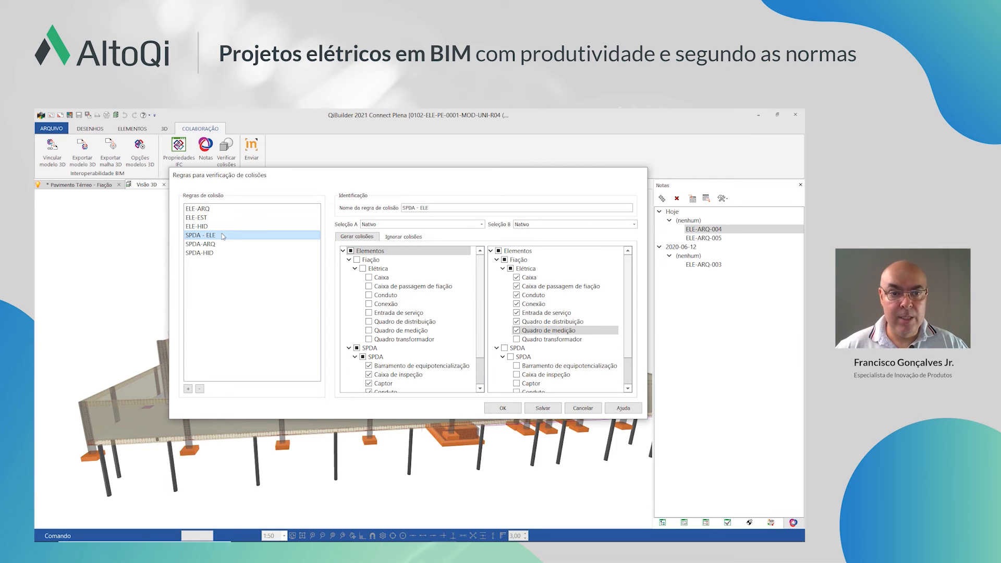
click(231, 245)
click(220, 253)
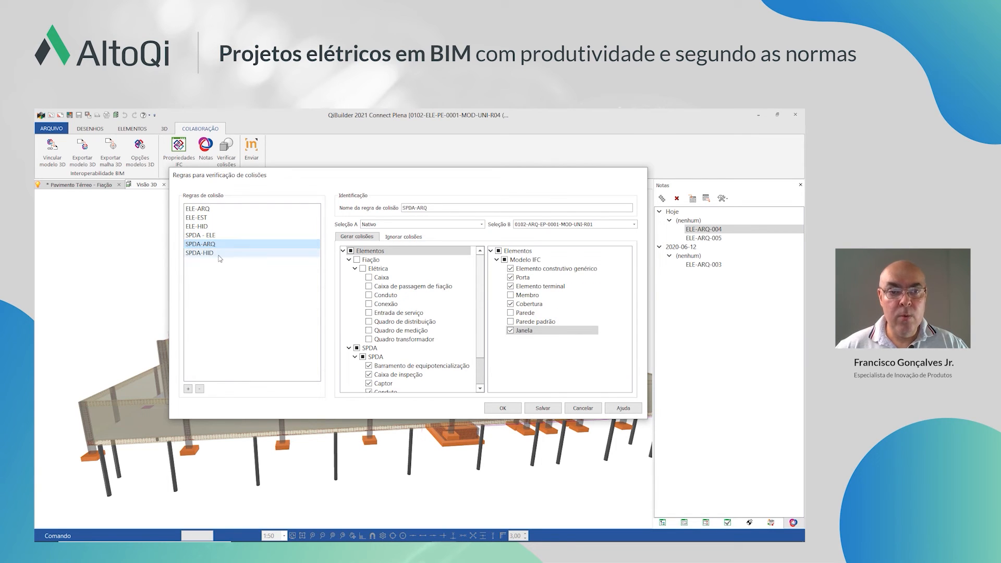
Examine the ELE-ARQ collision rule's element selections, comparison models and ignored collisions, and close the rules without saving
click(235, 206)
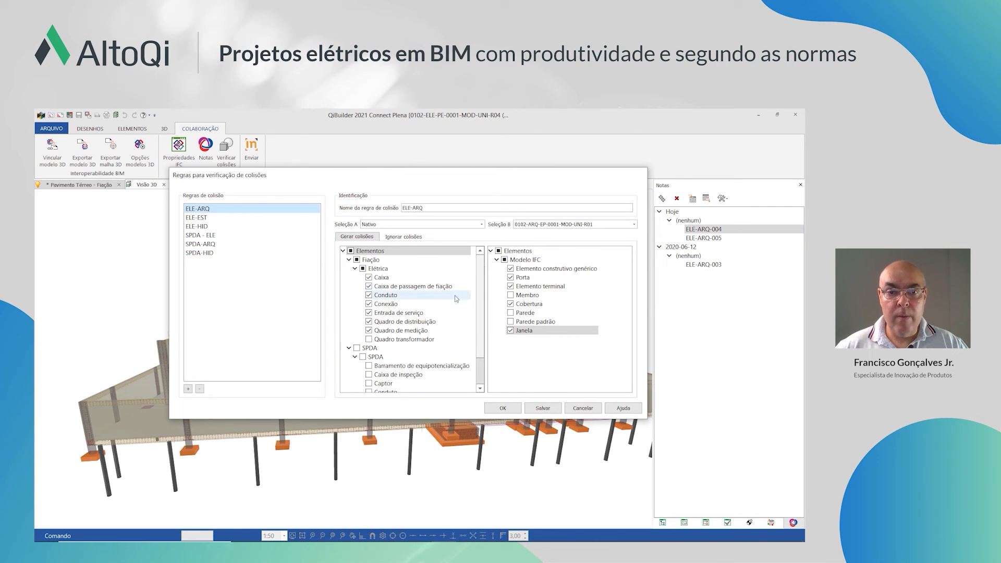
scroll(454, 295, down, 2)
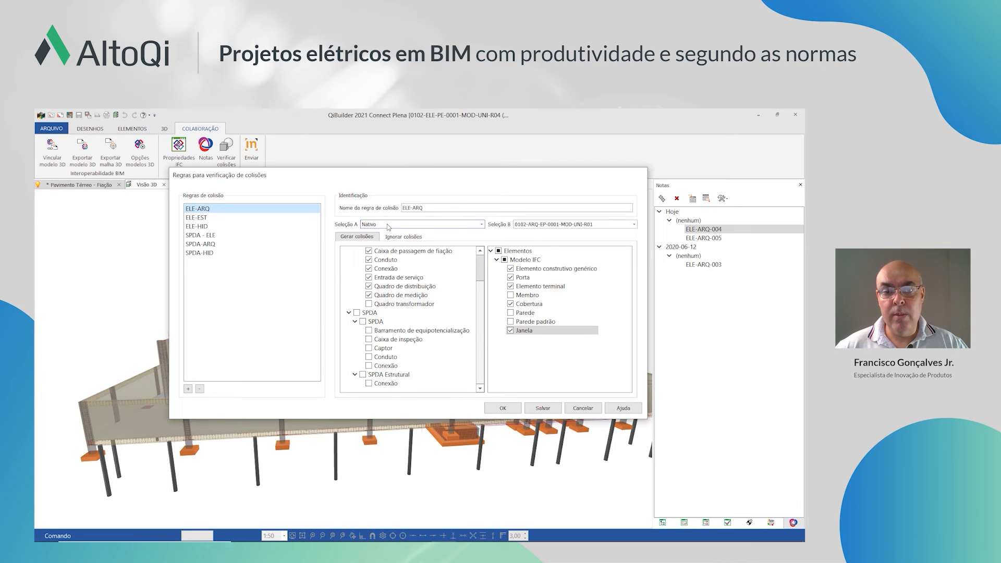
scroll(412, 307, up, 2)
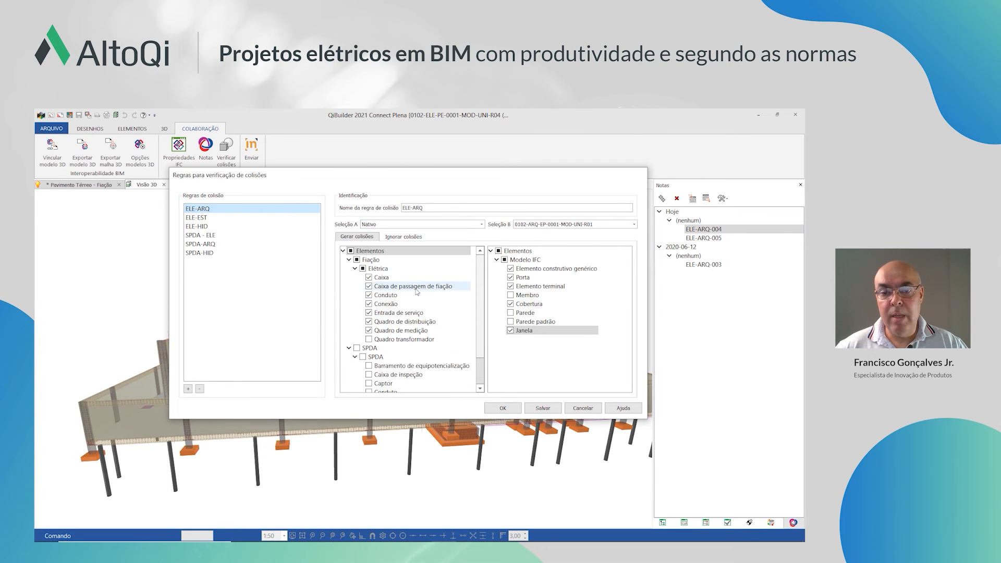
click(606, 223)
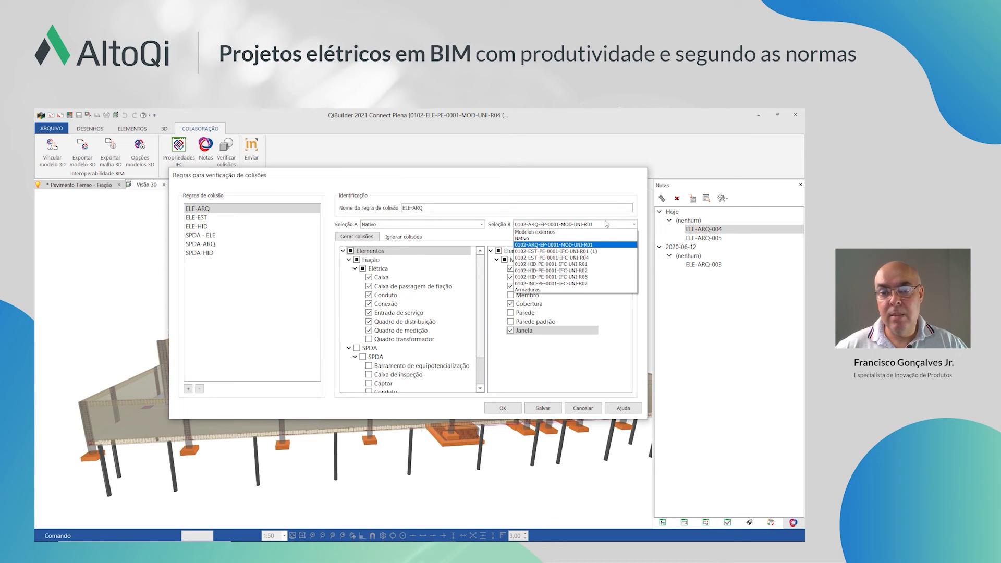
click(605, 220)
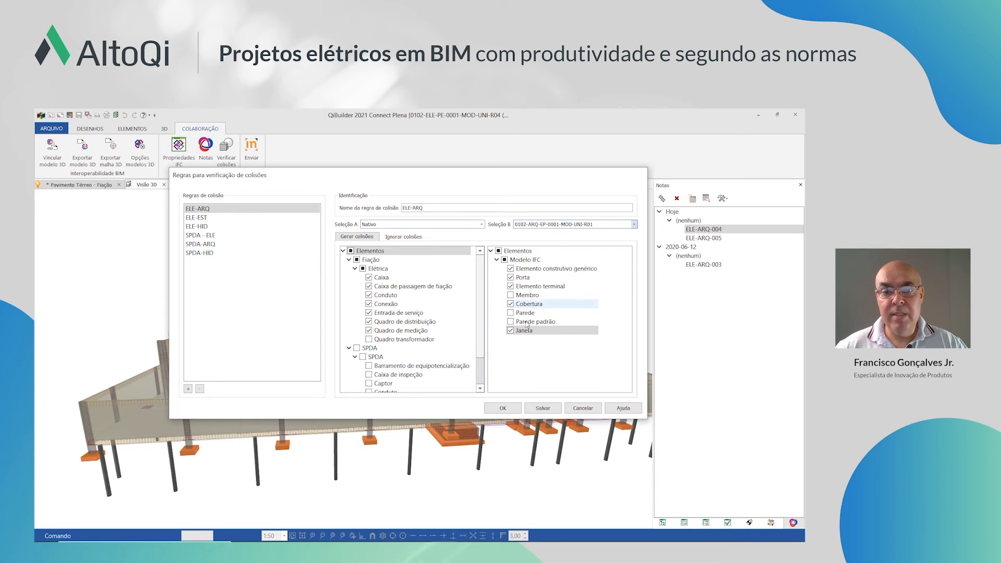
click(412, 237)
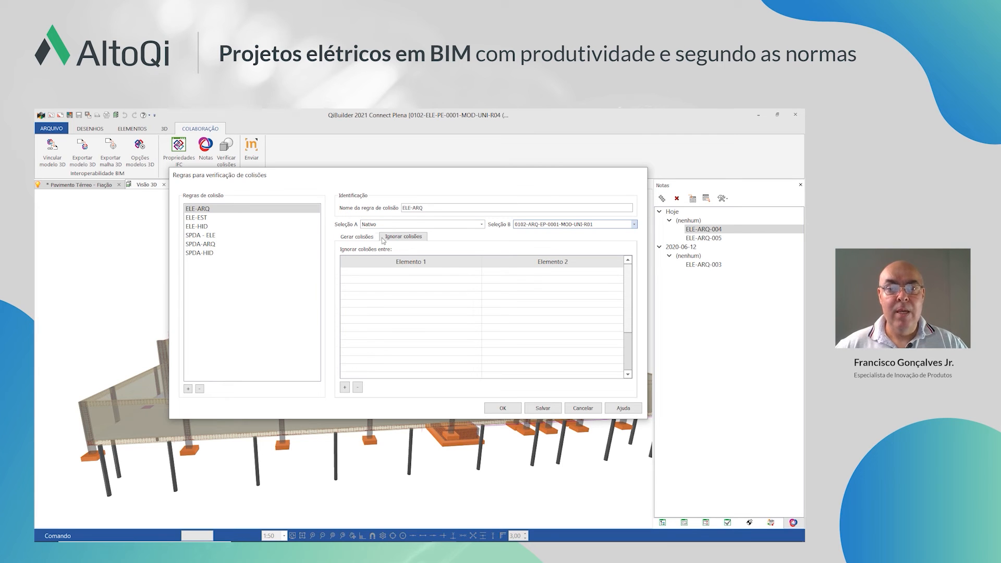
click(360, 238)
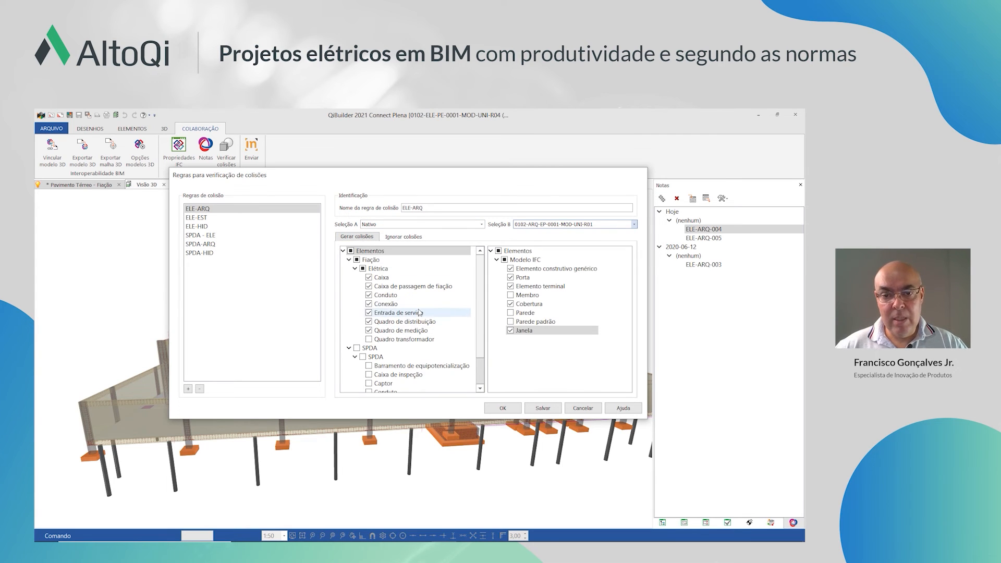
scroll(451, 322, down, 1)
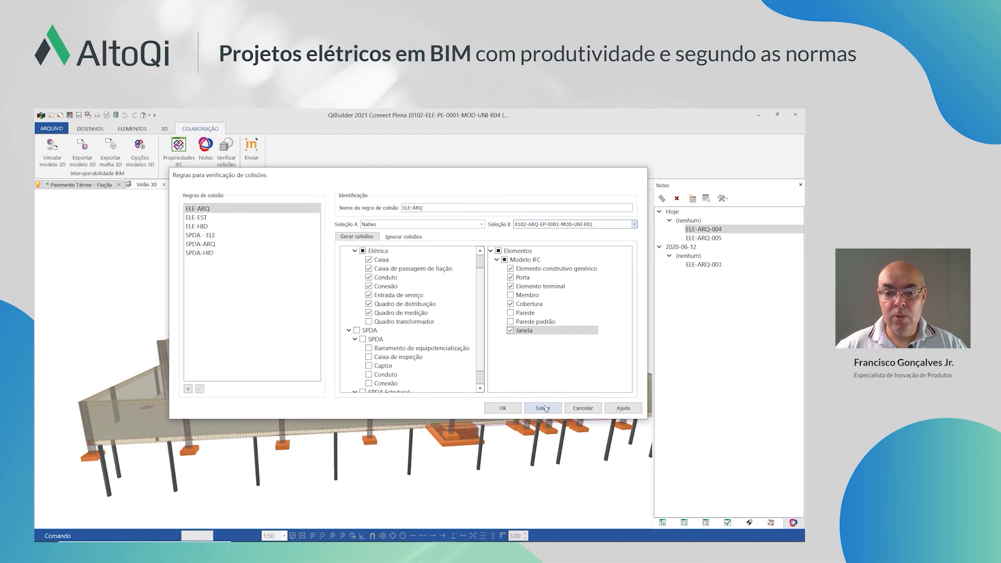
click(583, 409)
Open collision note ELE-ARQ-004, enlarge its window, and review the available status and priority options
click(705, 231)
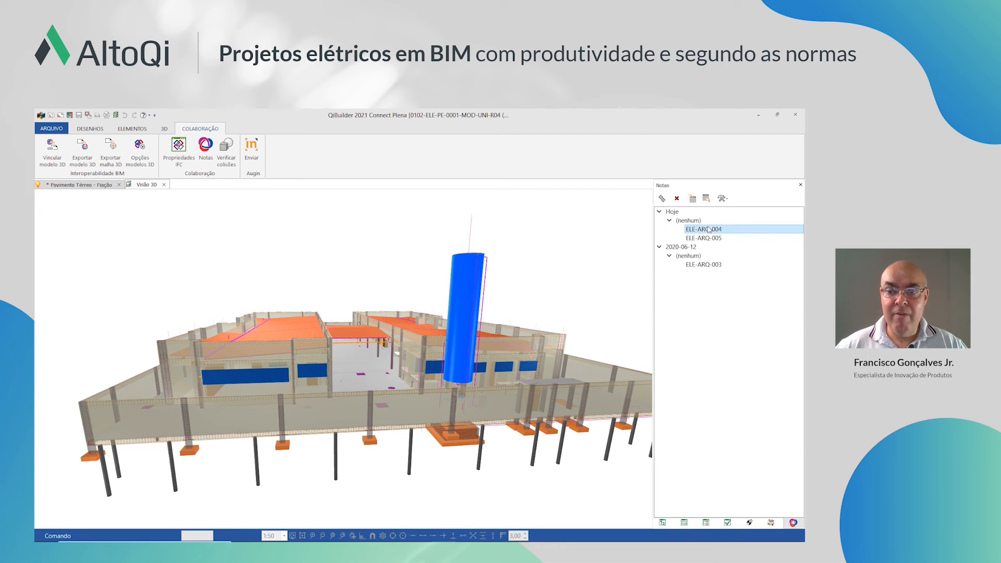
double_click(709, 230)
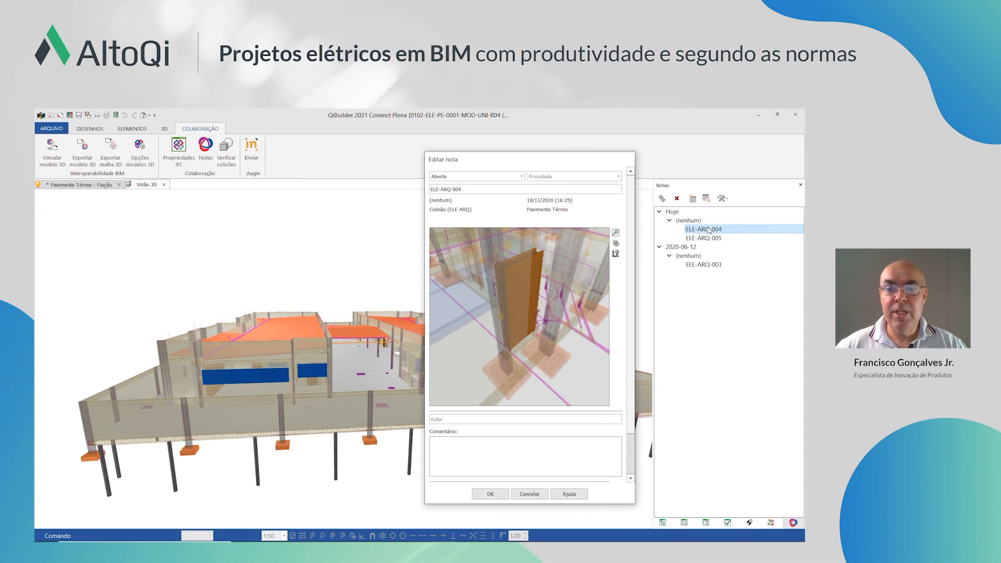
drag(505, 164, 463, 147)
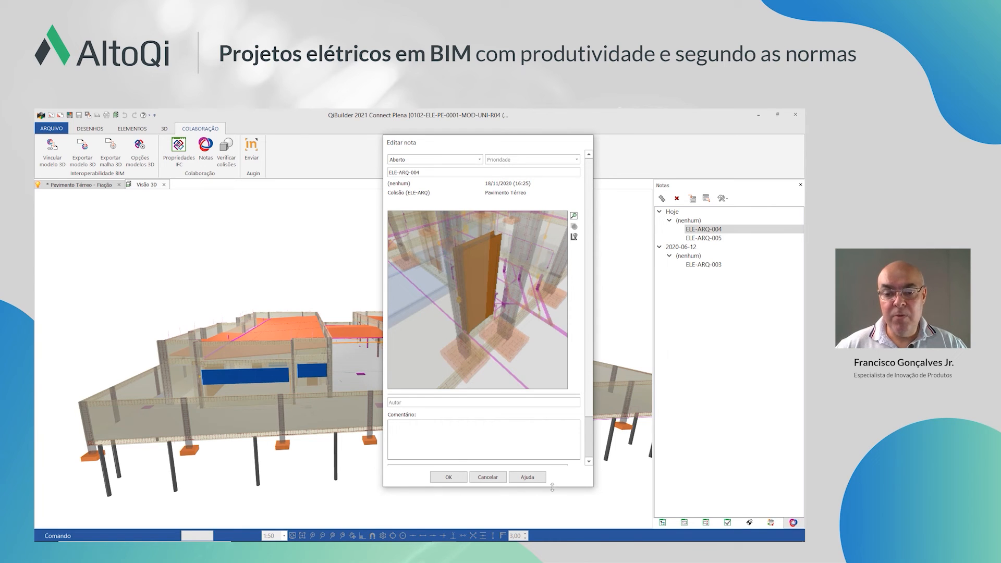
drag(550, 499, 550, 532)
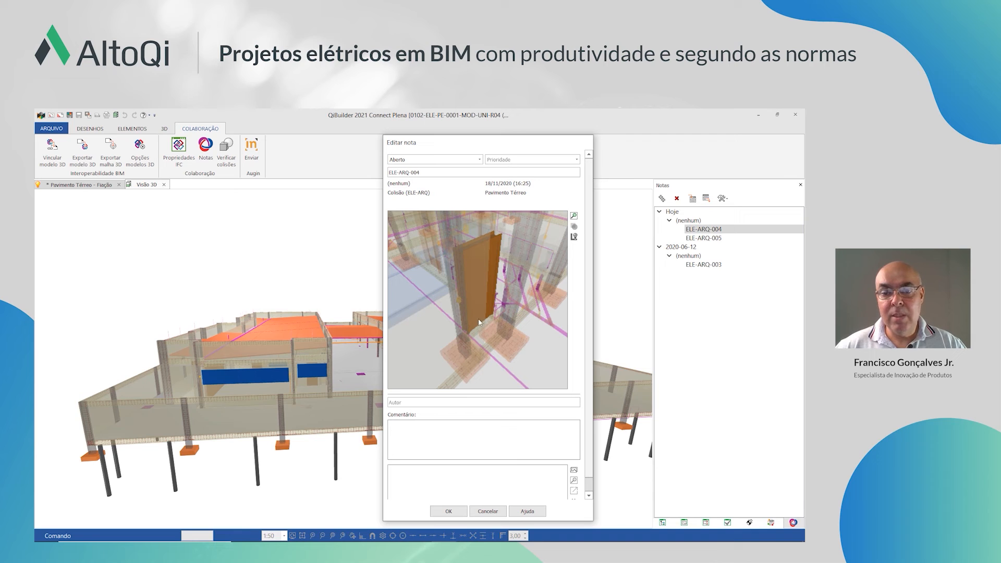
click(480, 160)
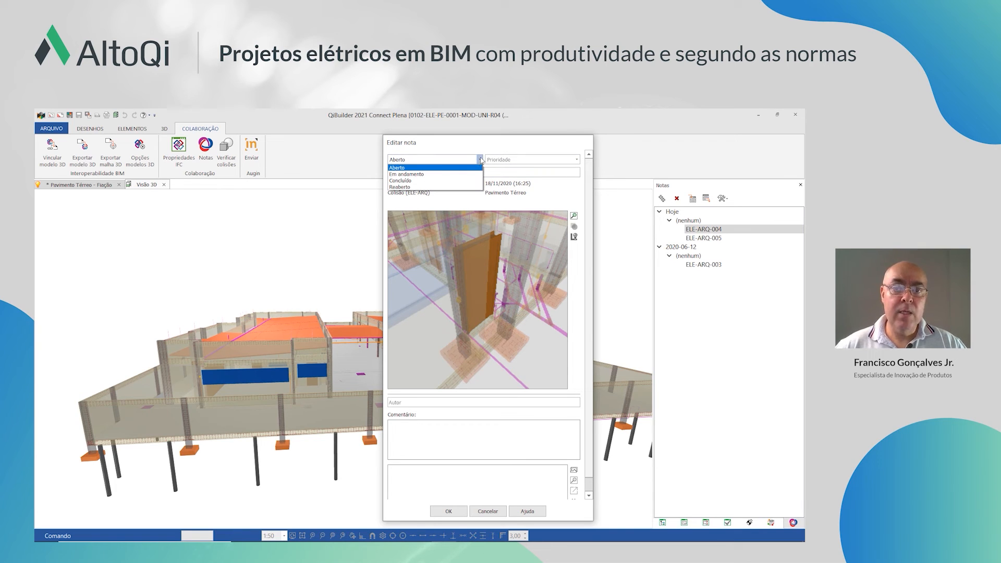
click(483, 160)
click(577, 160)
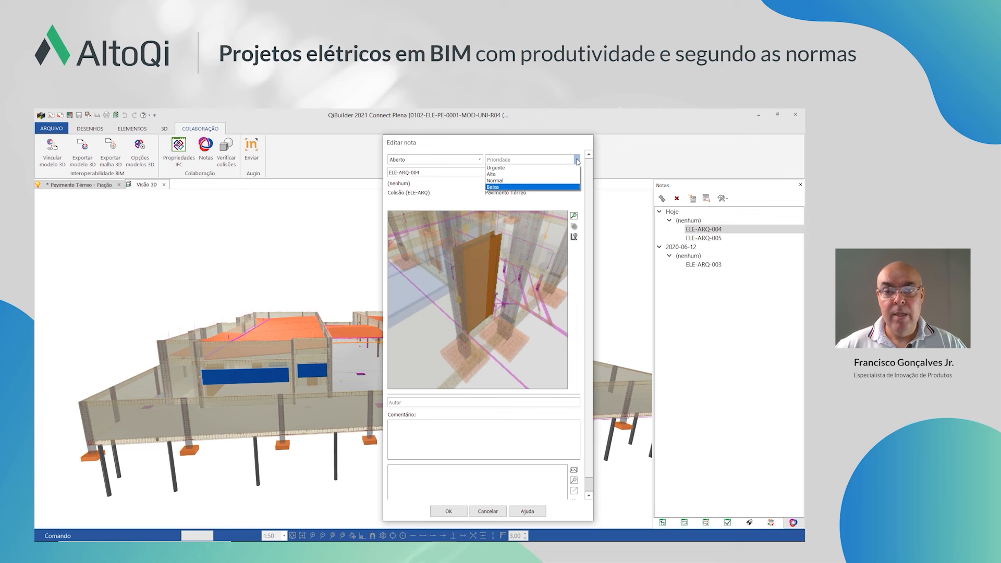
click(576, 160)
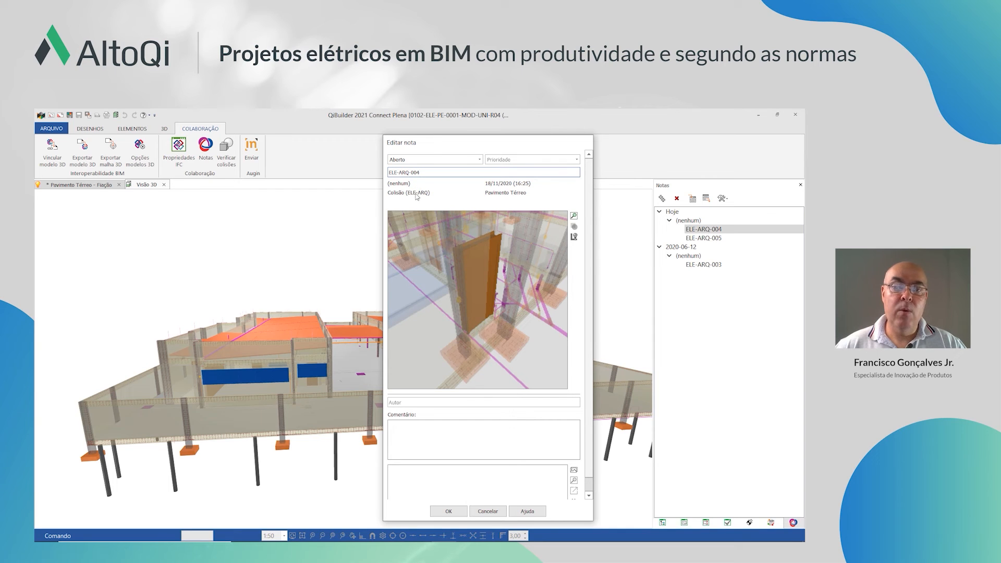
Enter the author's name in note ELE-ARQ-004 and attach an image of the current 3D view
click(407, 403)
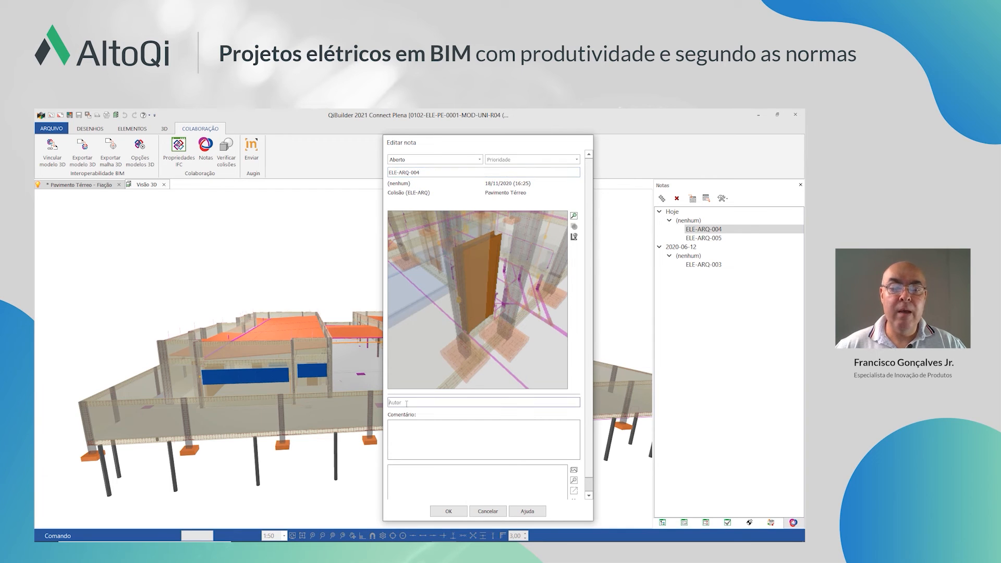
text(Francisco)
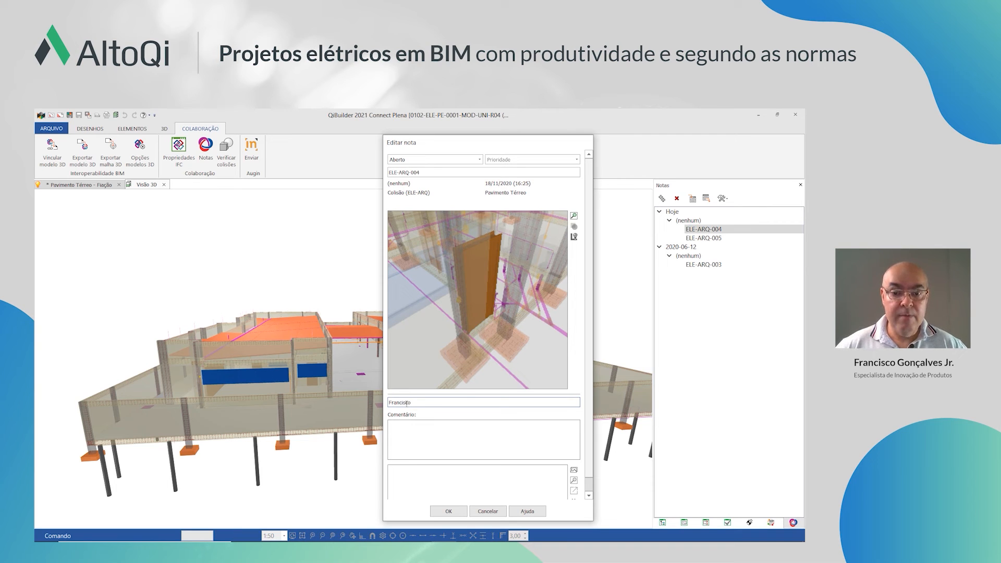
click(454, 435)
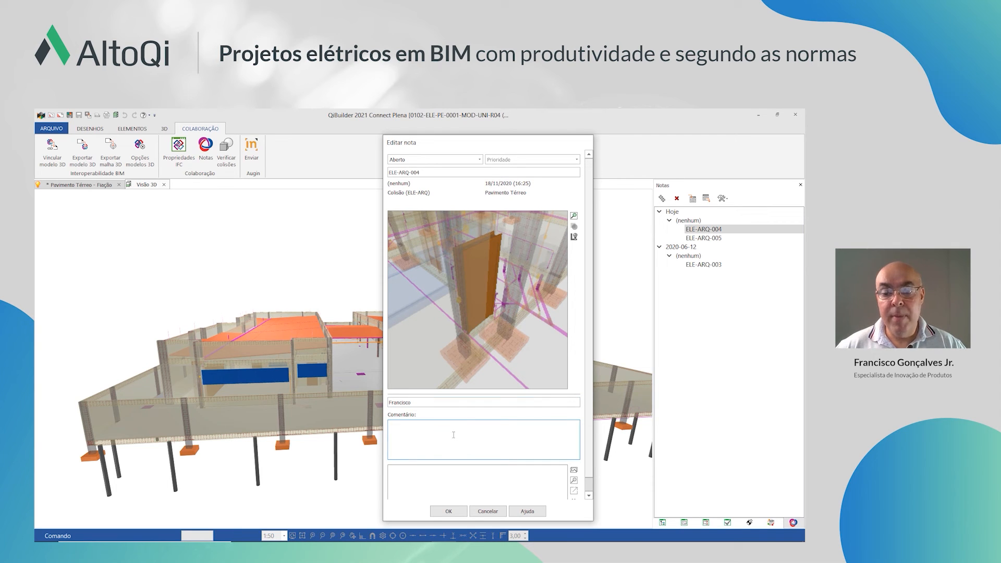
click(574, 471)
scroll(476, 456, down, 2)
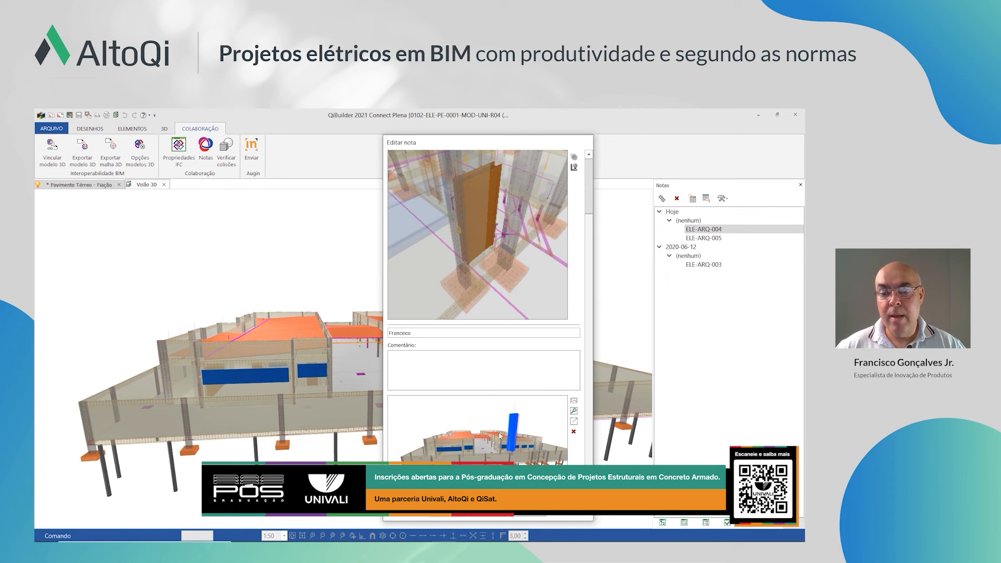
scroll(494, 451, up, 4)
scroll(494, 451, down, 3)
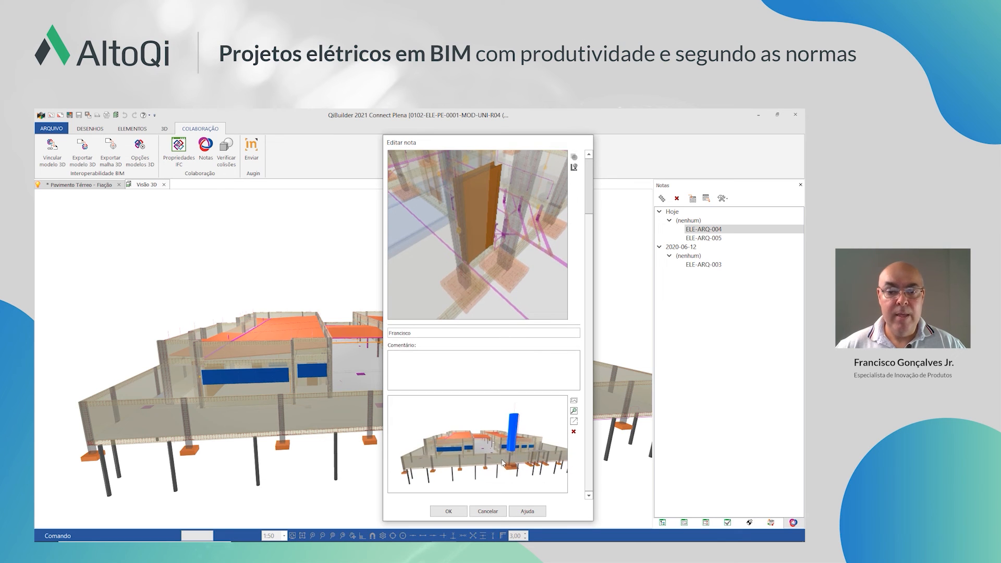
scroll(501, 461, up, 3)
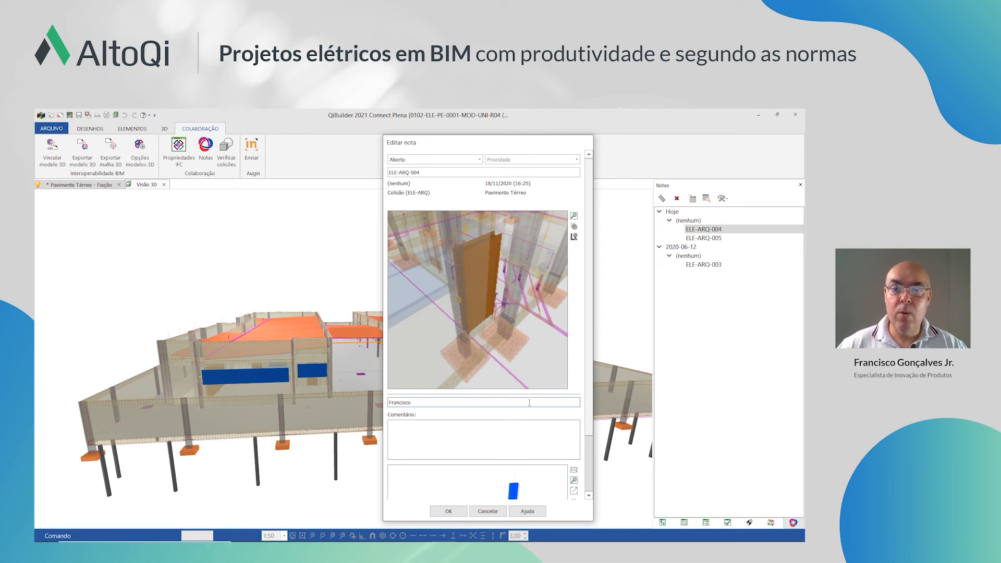
scroll(498, 314, down, 3)
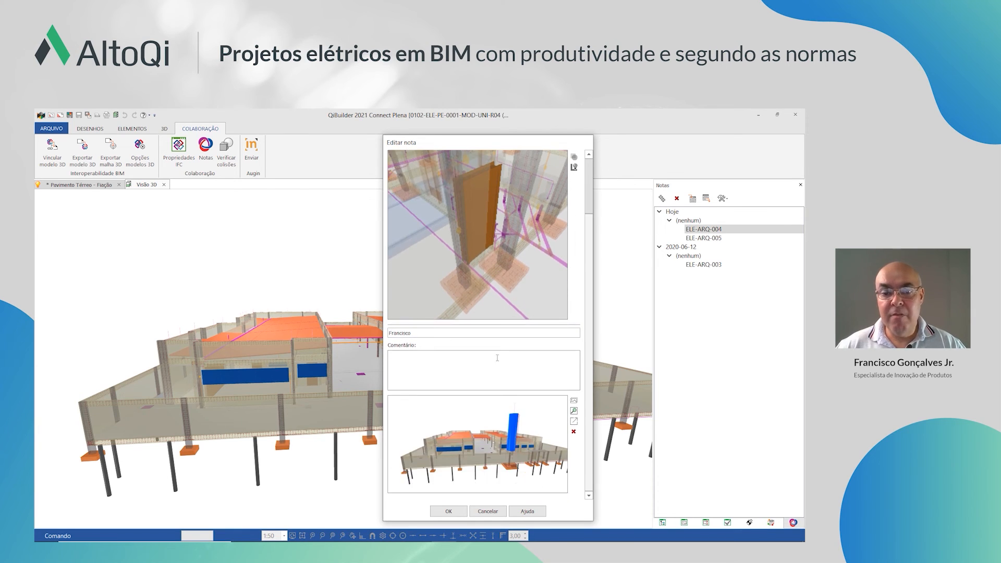
scroll(497, 365, up, 3)
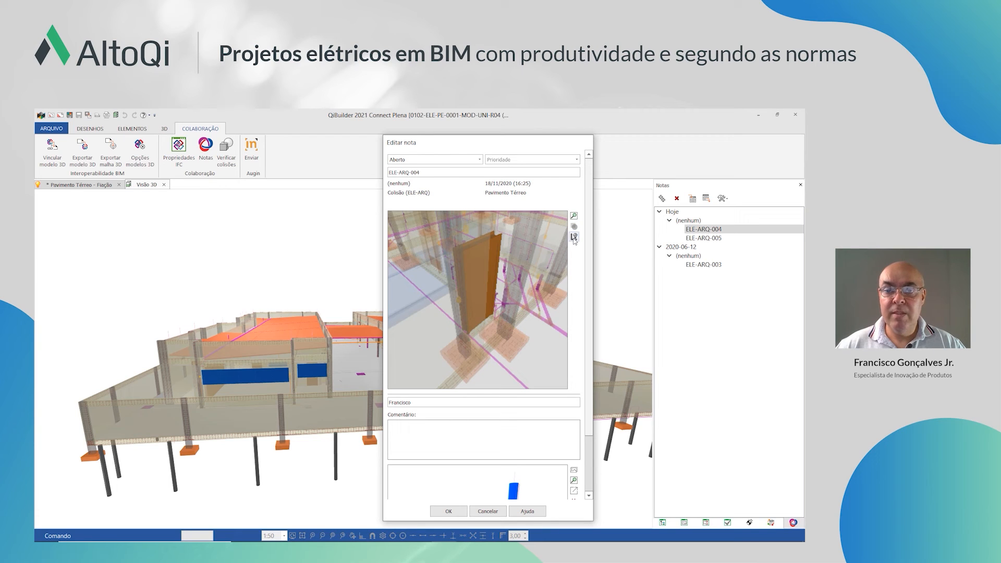
Isolate the colliding elements of note ELE-ARQ-004 in the 3D view and inspect the electrical box against the door
click(574, 238)
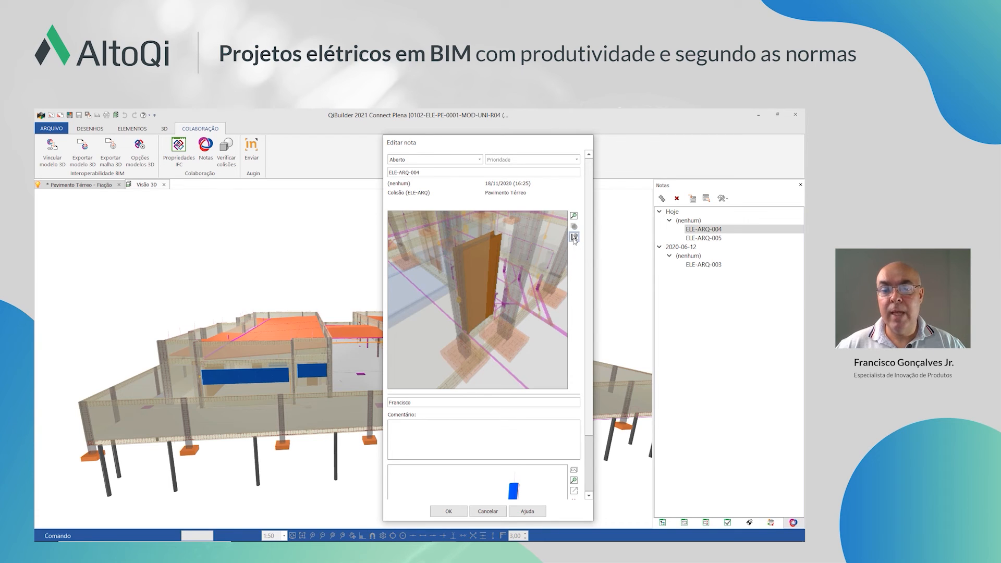
scroll(287, 357, up, 2)
scroll(311, 324, up, 3)
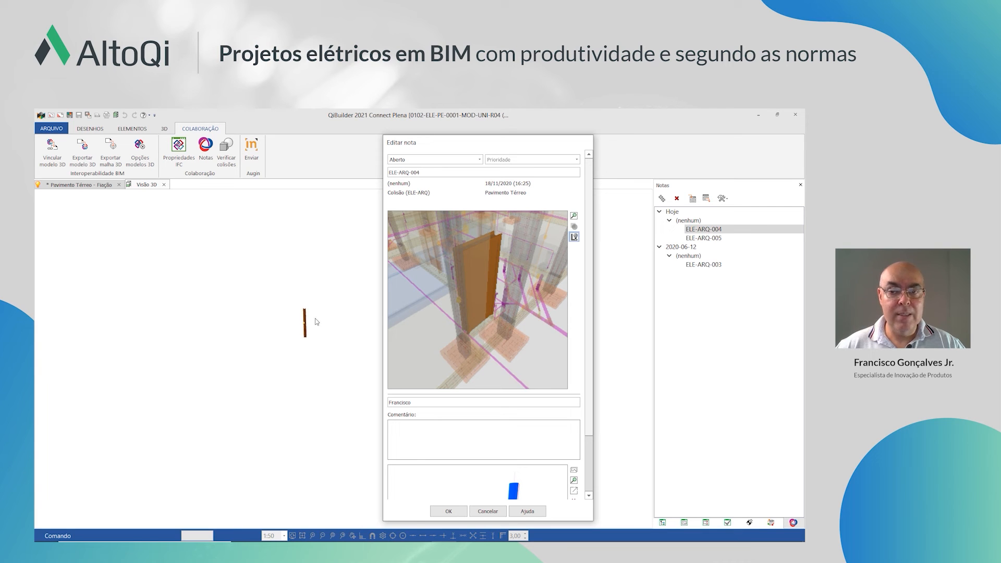
scroll(308, 329, up, 6)
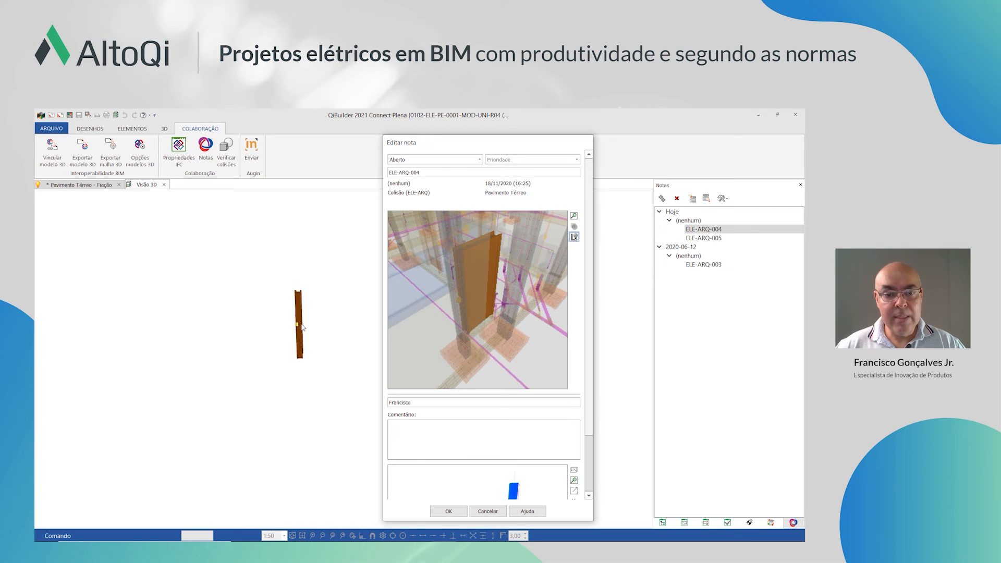
drag(336, 329, 261, 323)
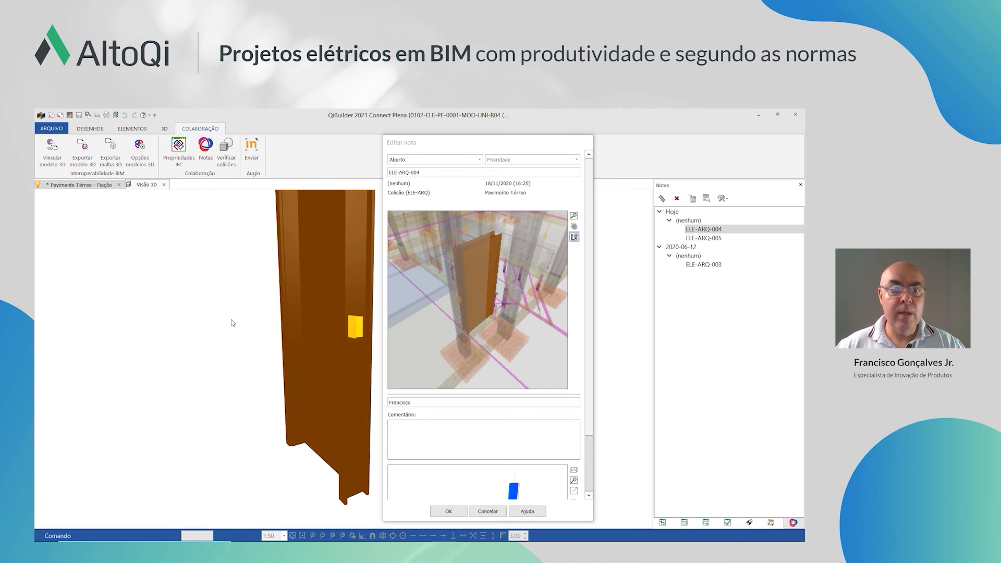
scroll(234, 323, down, 2)
drag(328, 332, 303, 332)
scroll(303, 332, up, 5)
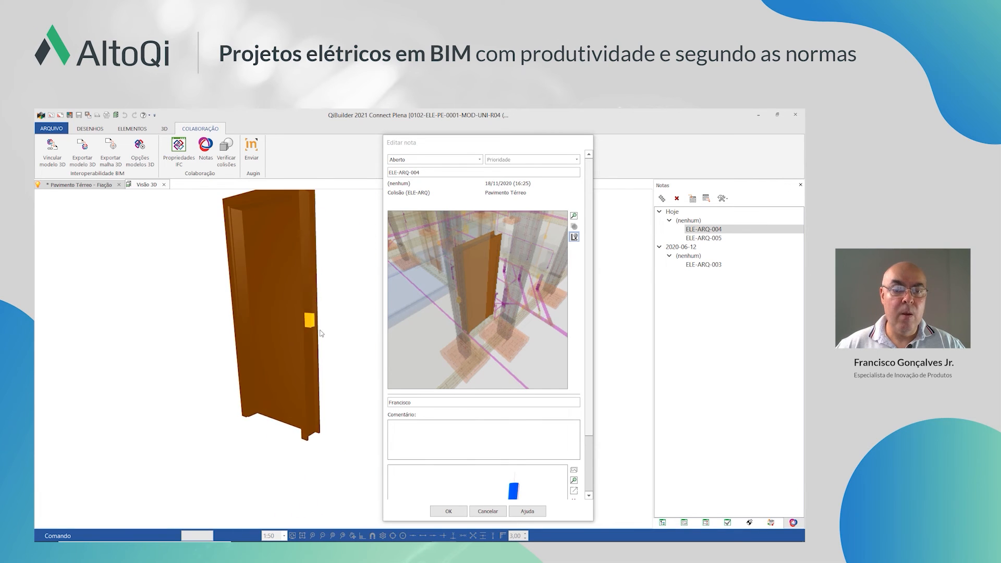
drag(294, 294, 309, 301)
drag(323, 340, 410, 345)
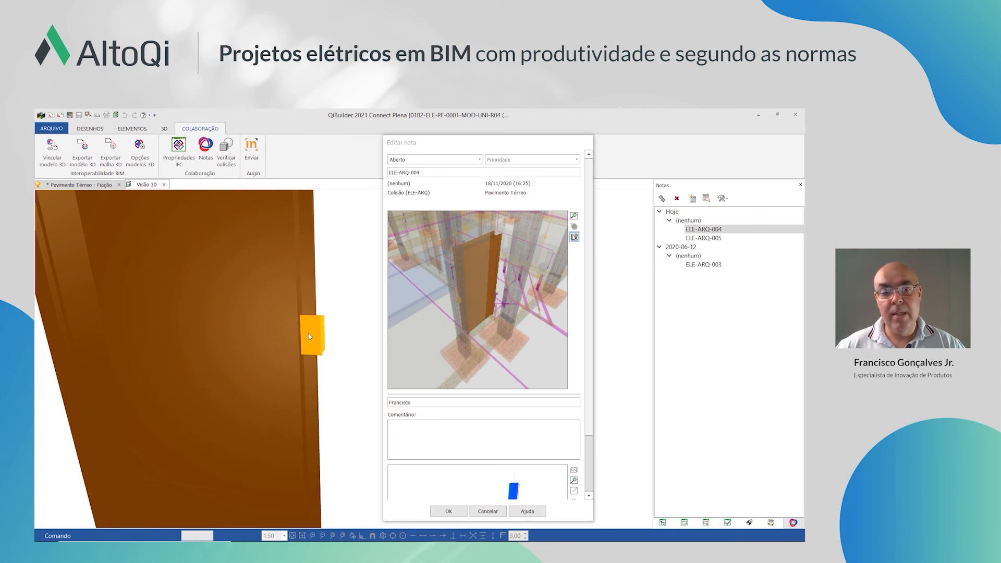
scroll(287, 336, down, 3)
scroll(292, 339, down, 2)
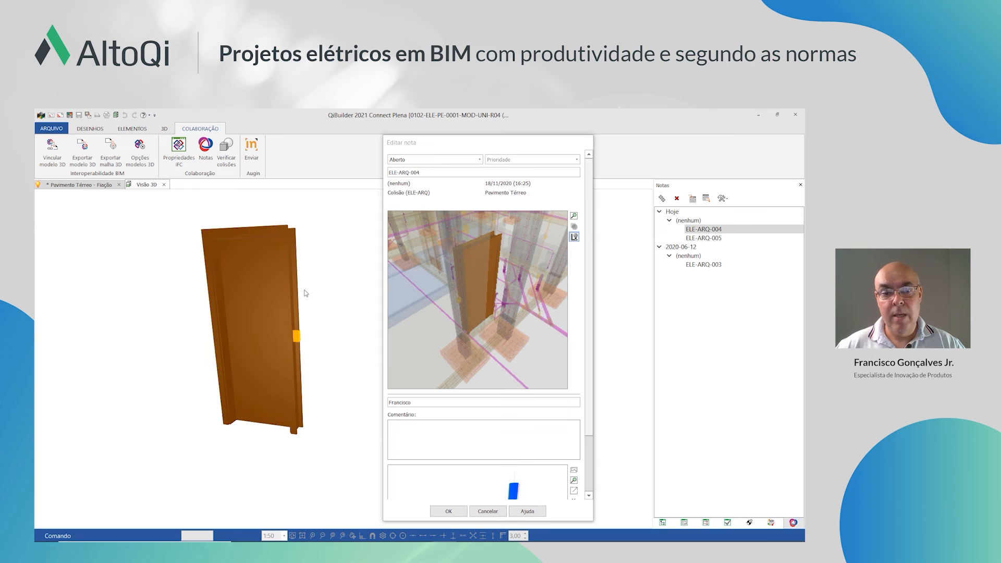
mouse_move(294, 341)
middle_down()
mouse_move(285, 329)
mouse_move(301, 337)
middle_up()
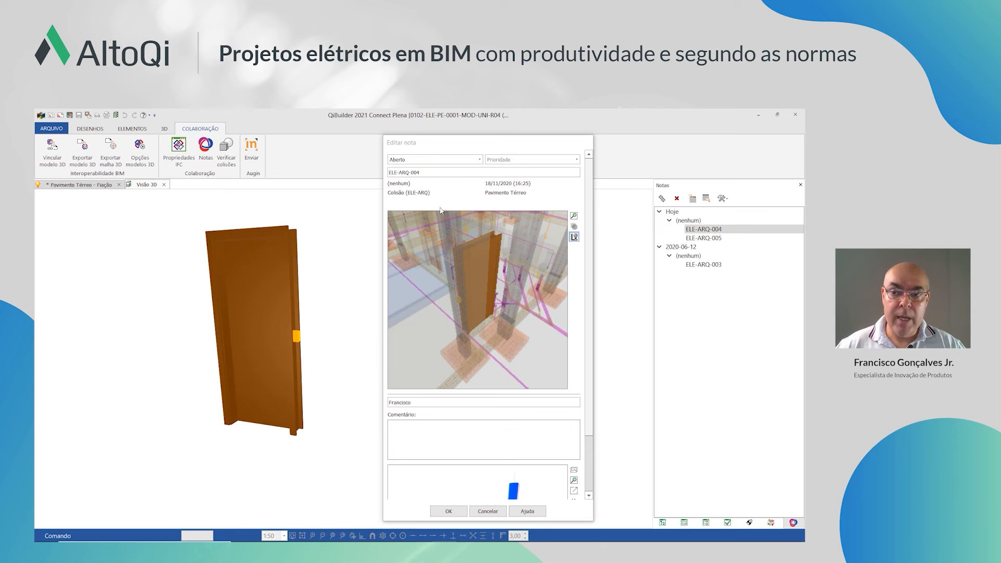
Restore the complete model in the 3D view and examine the door collision within its surroundings
click(574, 238)
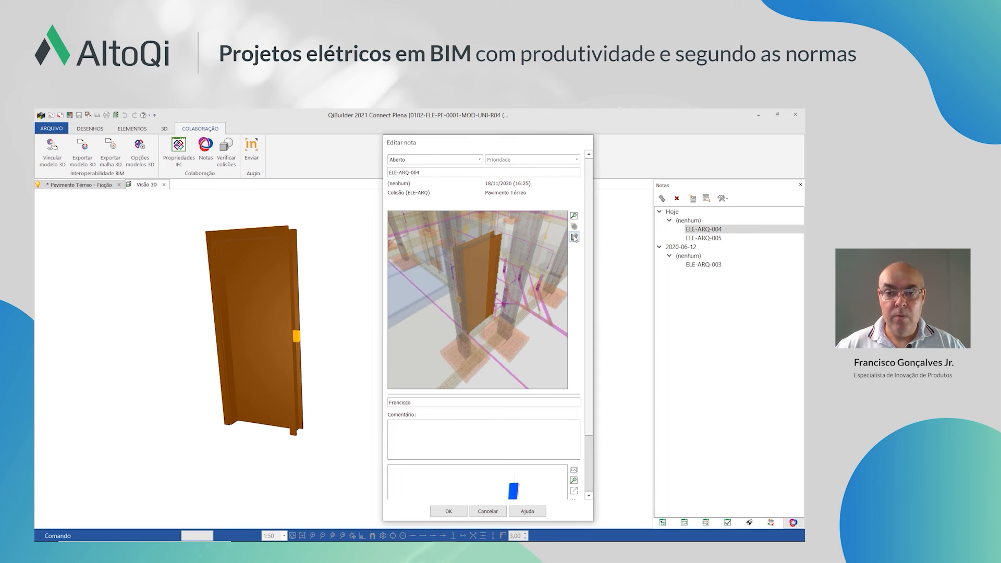
click(574, 237)
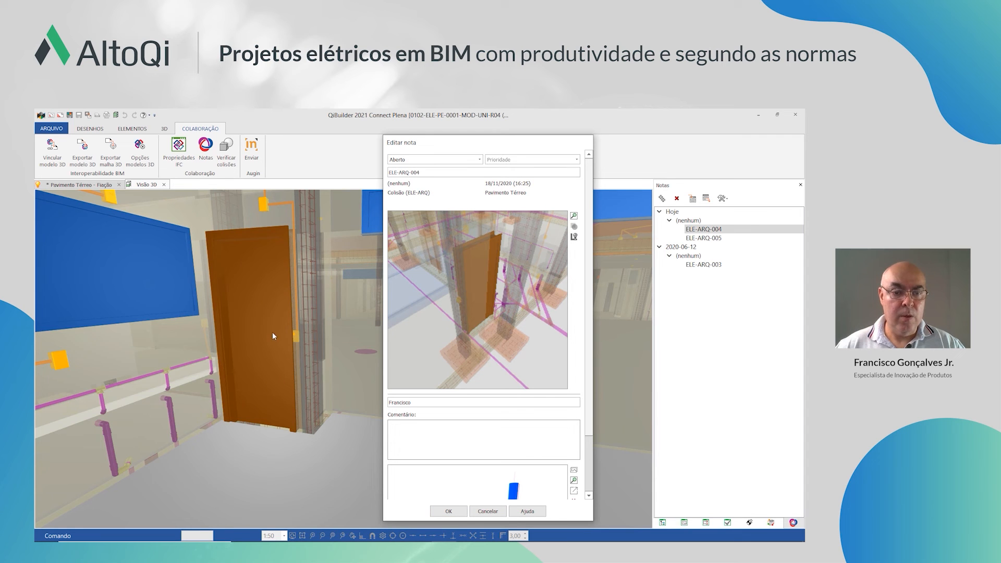
scroll(274, 334, up, 5)
middle_drag(341, 346, 372, 340)
scroll(292, 327, down, 2)
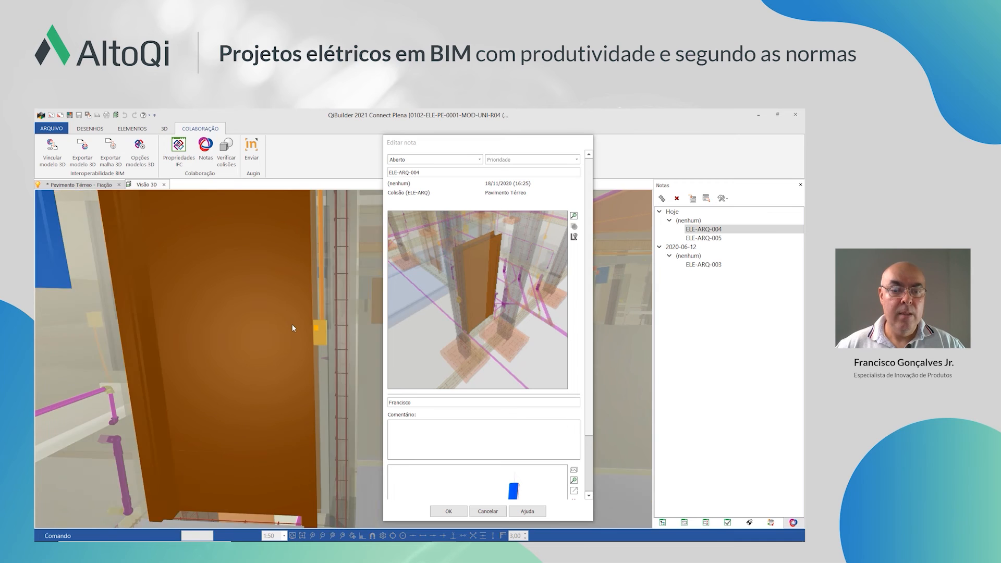
scroll(298, 324, down, 6)
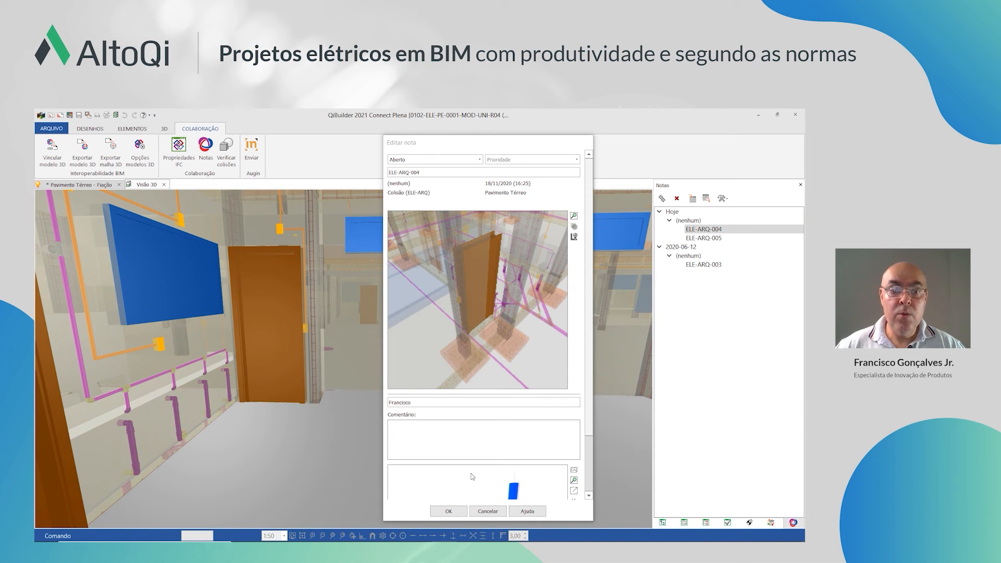
Save note ELE-ARQ-004, check the list of notes available for export, and cancel that export
click(449, 511)
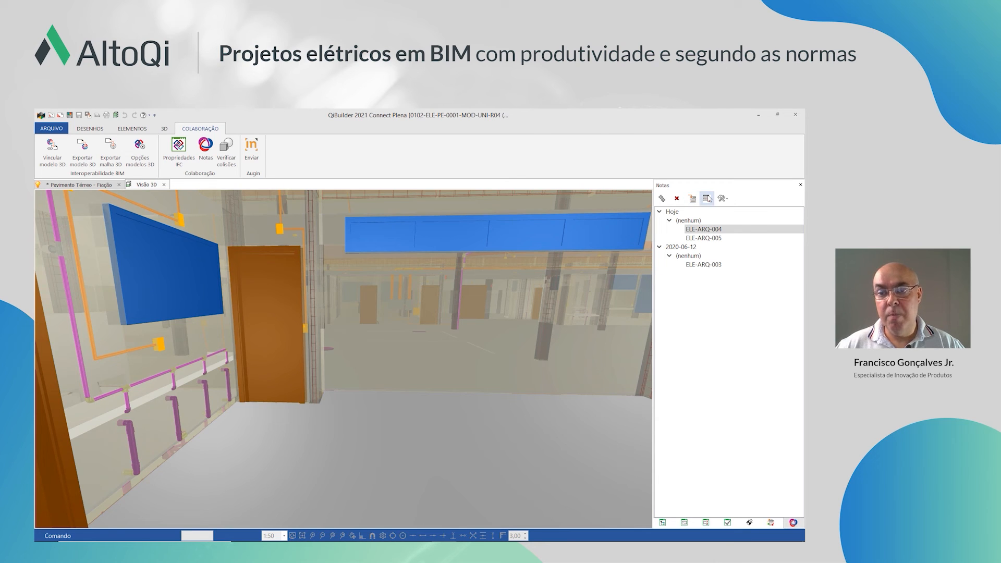
click(707, 199)
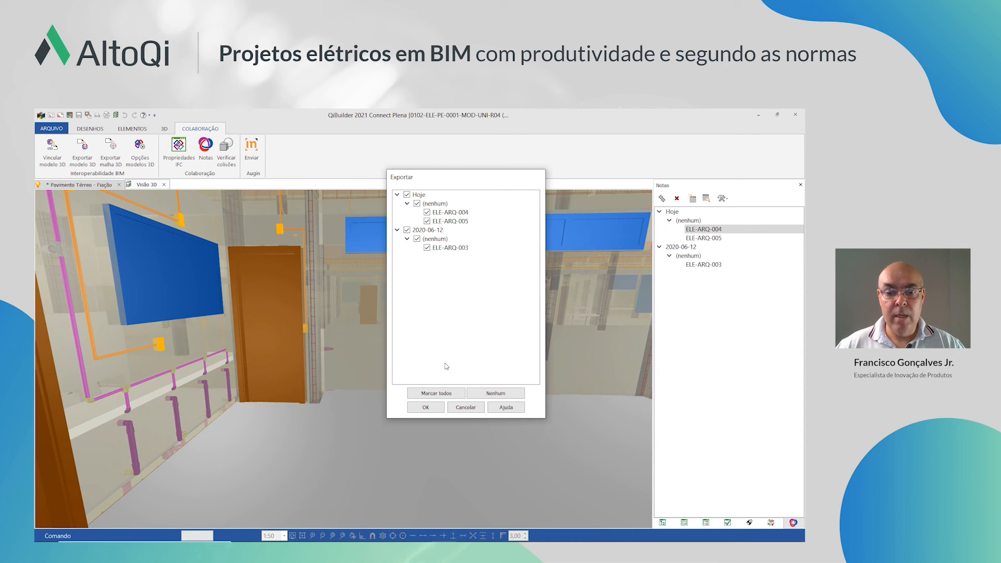
click(464, 408)
middle_drag(448, 413, 377, 348)
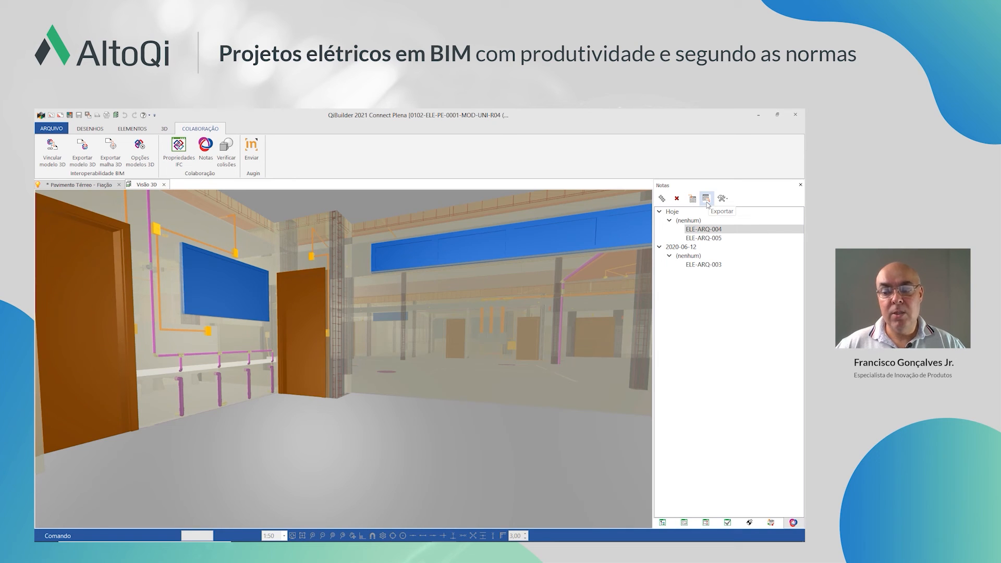
Open the 3D model export settings, set the export scope to Personalizado, and review its selectable projects and floors
click(88, 165)
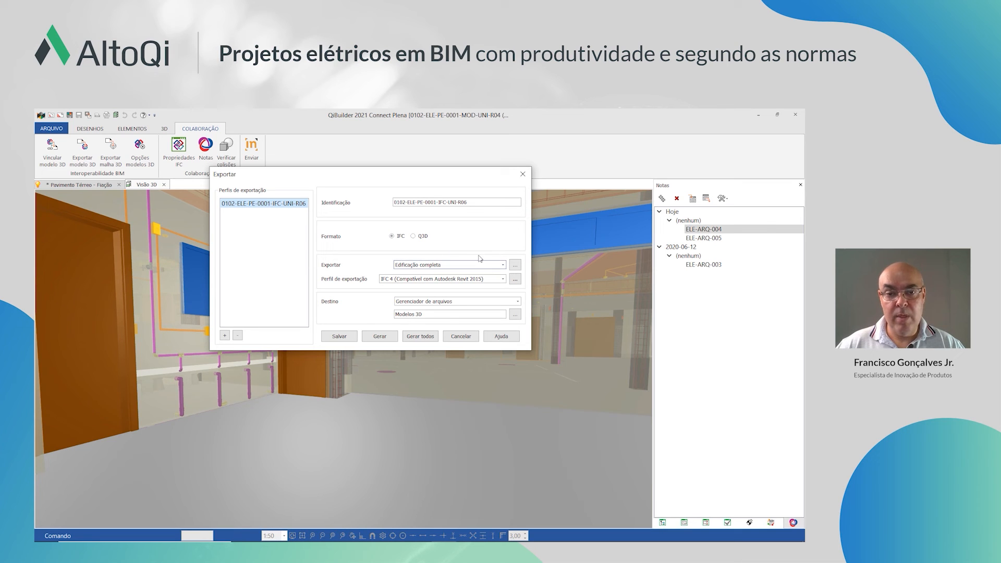
click(504, 266)
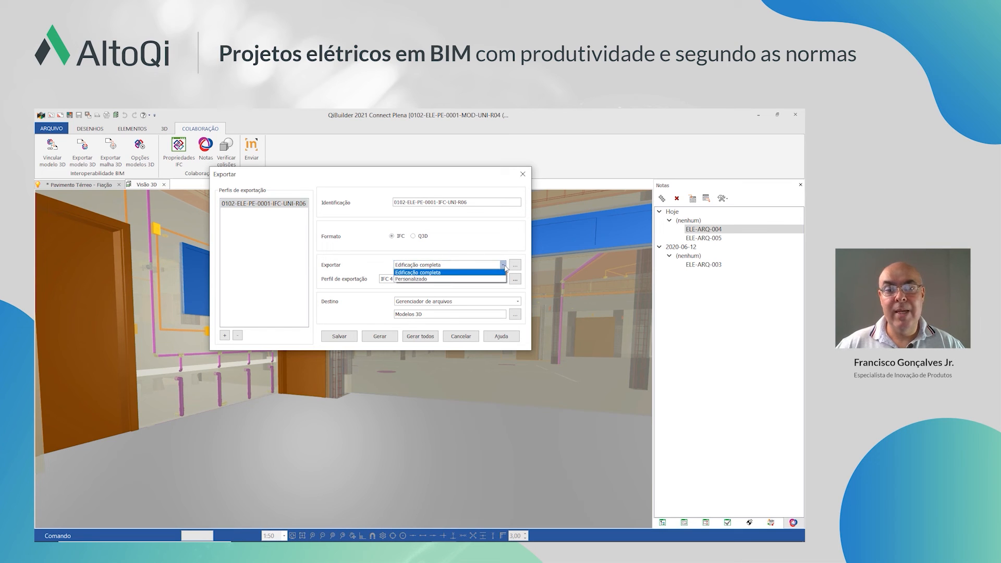
click(504, 265)
click(502, 265)
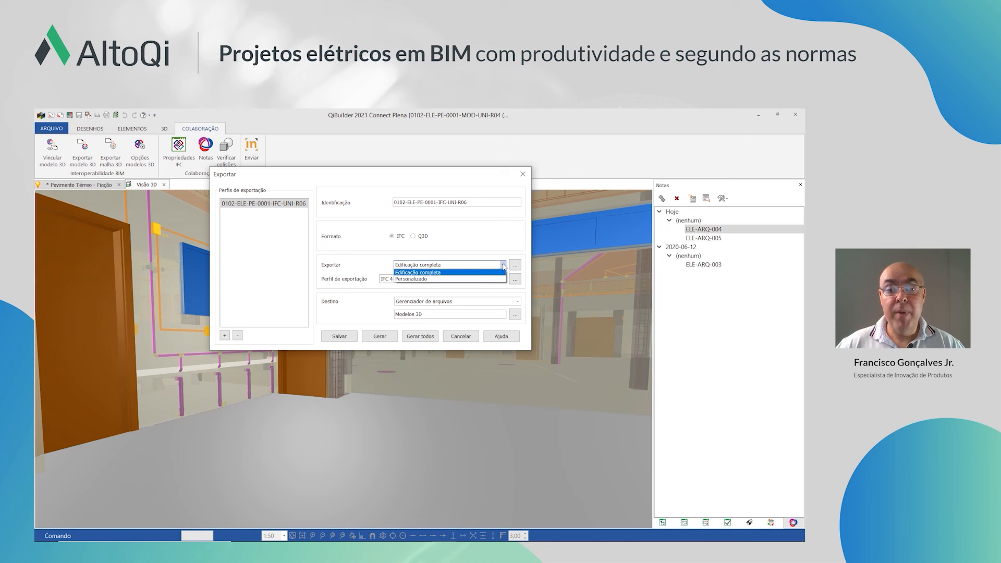
click(484, 278)
click(515, 266)
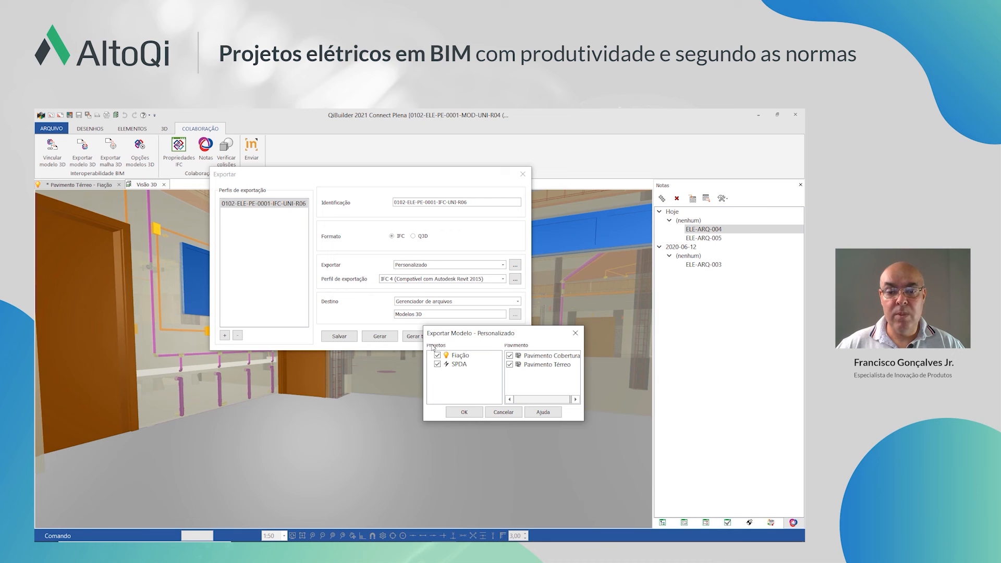
click(503, 412)
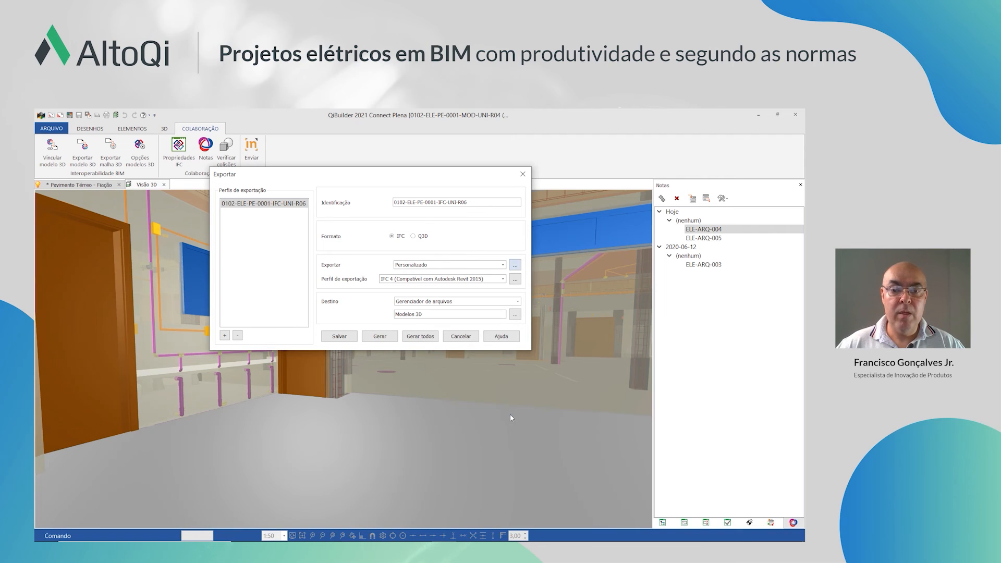
Review the IFC export profiles and destination options, cancel the model export, and decline saving the project
click(503, 280)
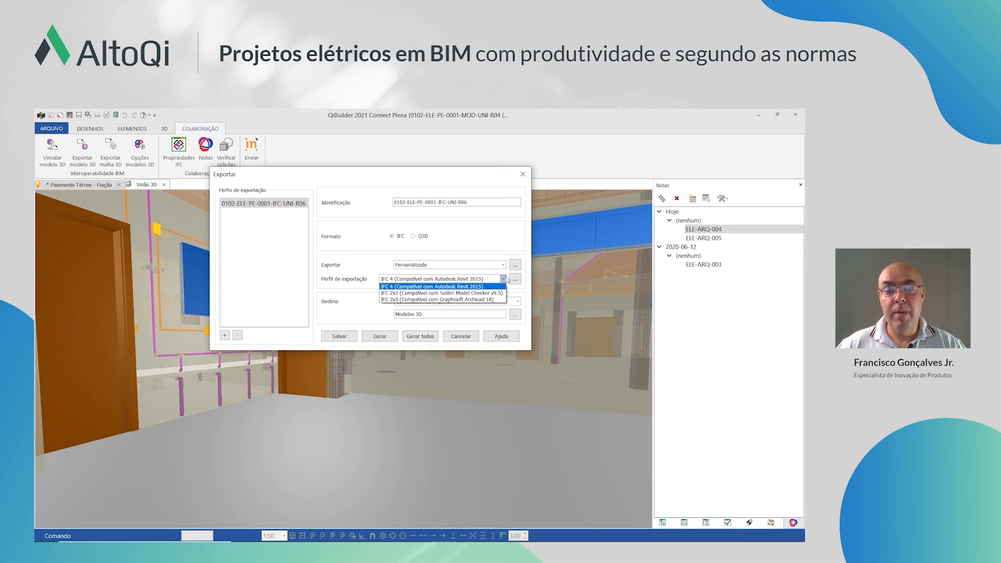
click(508, 280)
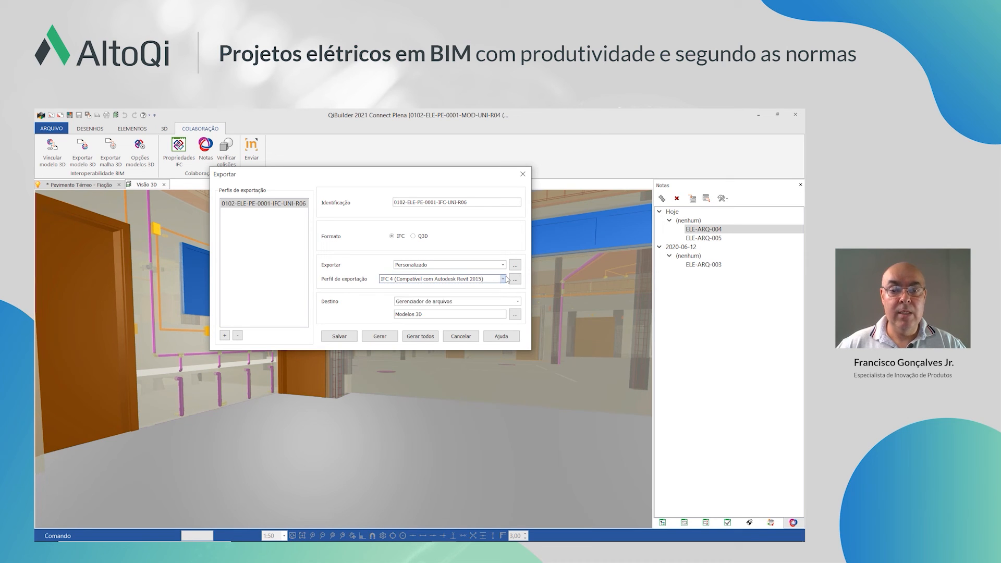
click(518, 301)
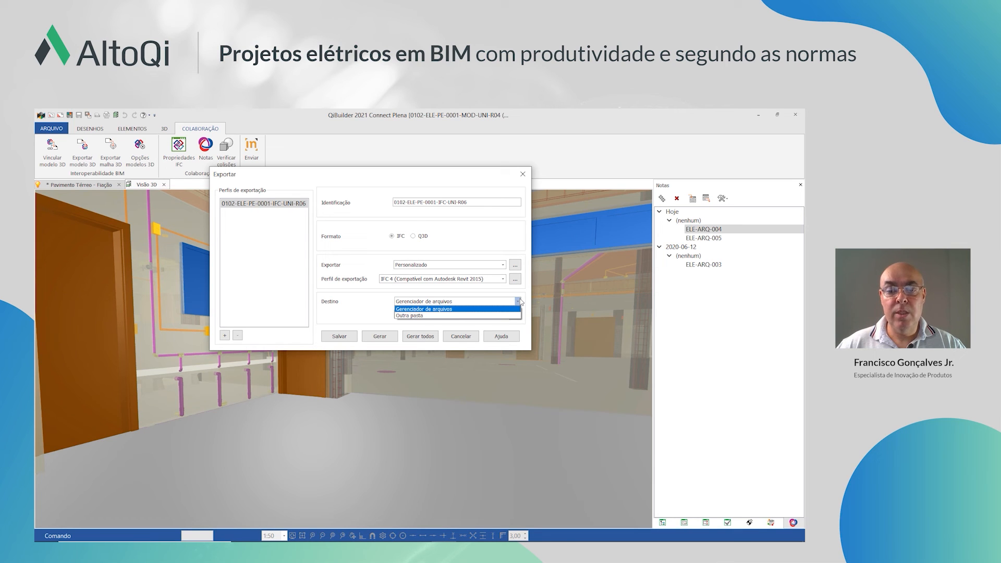
click(519, 301)
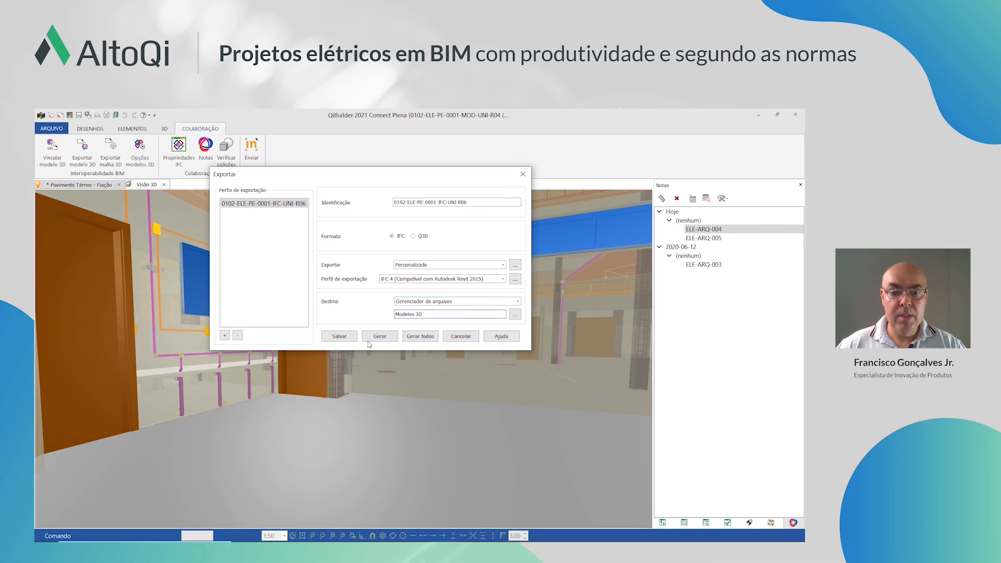
click(462, 337)
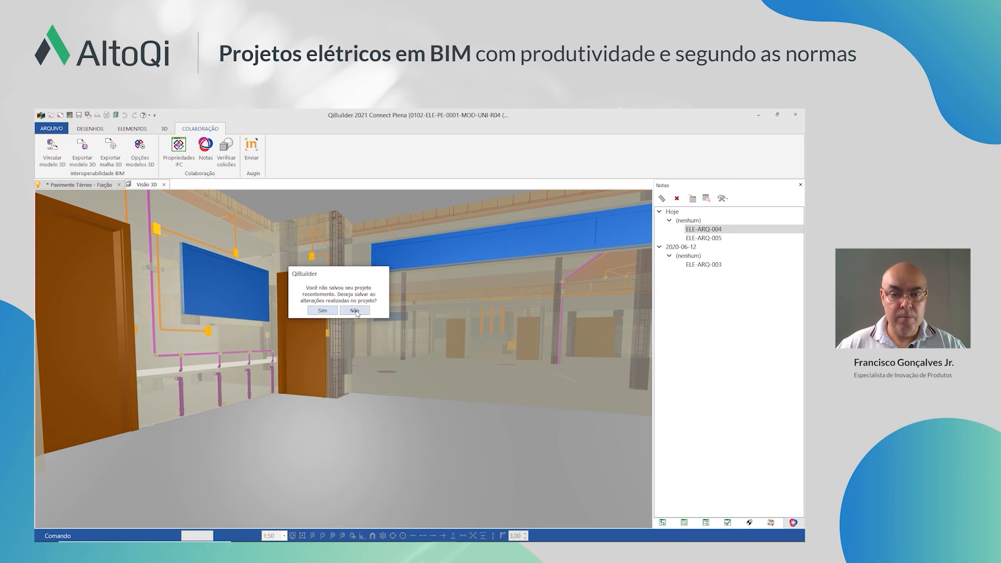
click(355, 311)
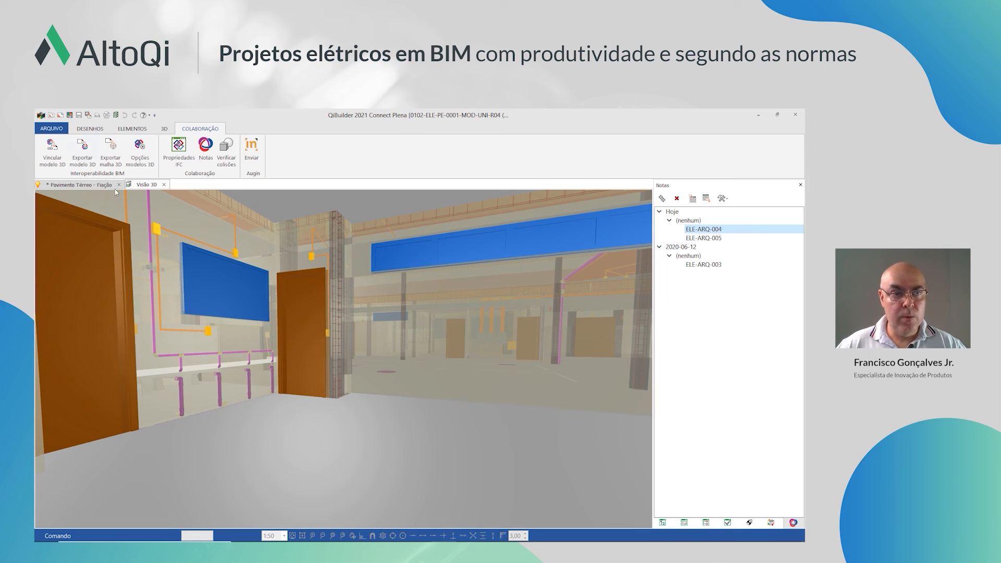
Return to the Pavimento Térreo wiring drawing and open sheet generation from the building tree to examine the sheet margin
click(90, 185)
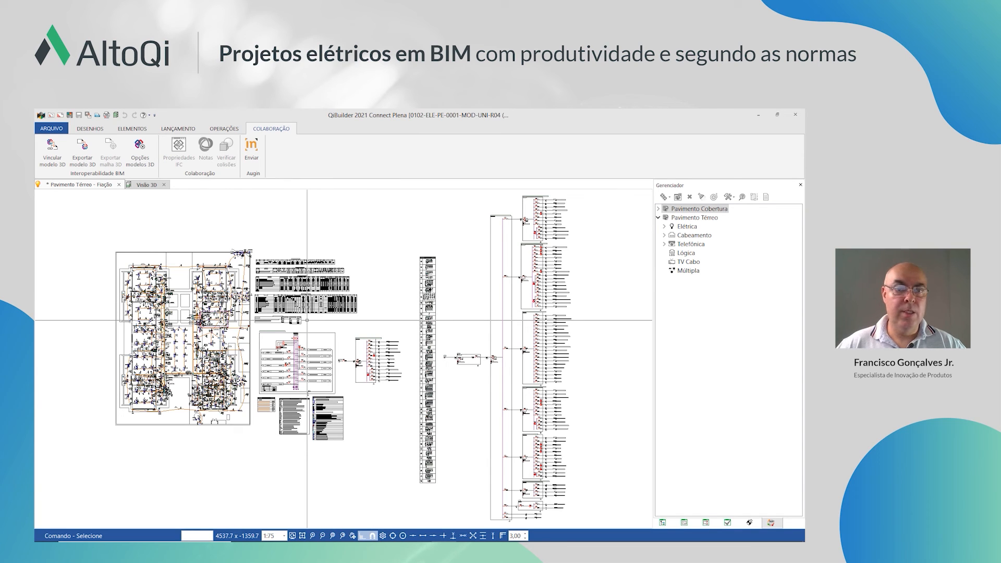
click(662, 522)
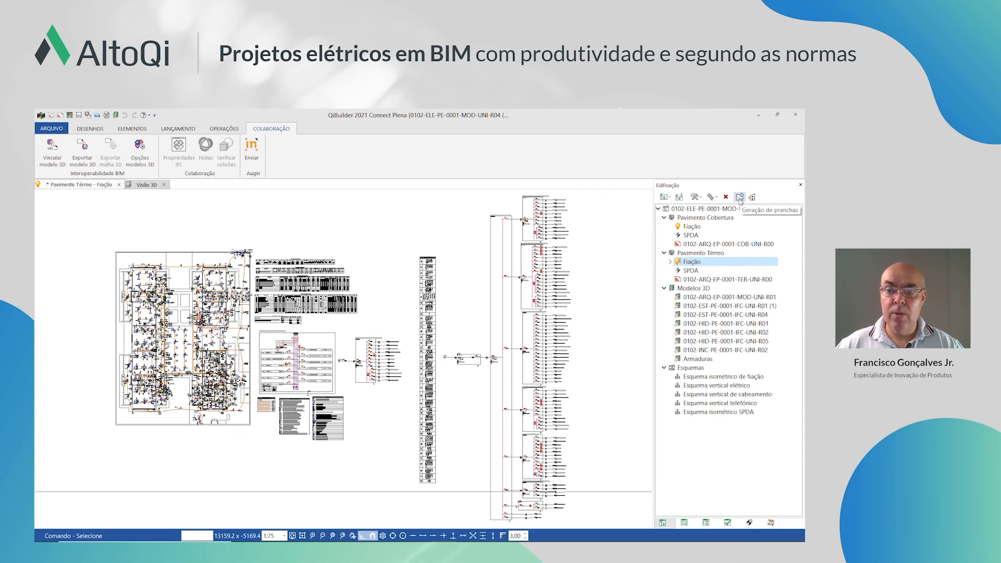
click(739, 198)
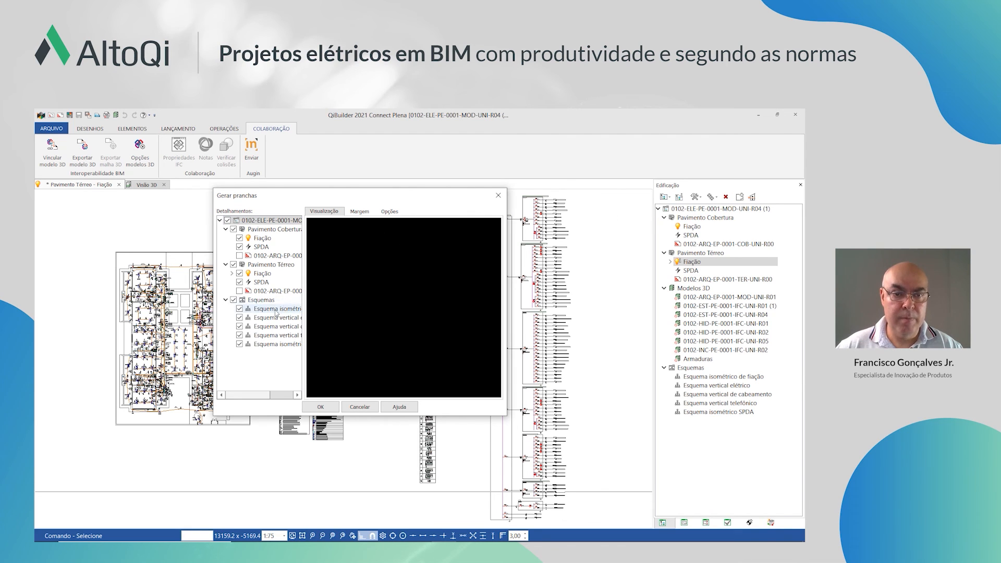
click(362, 212)
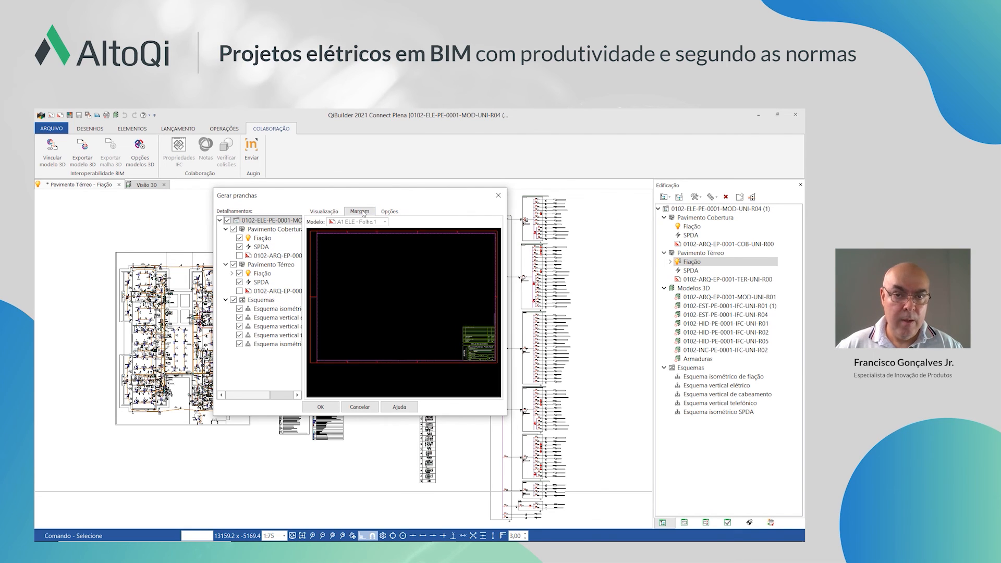